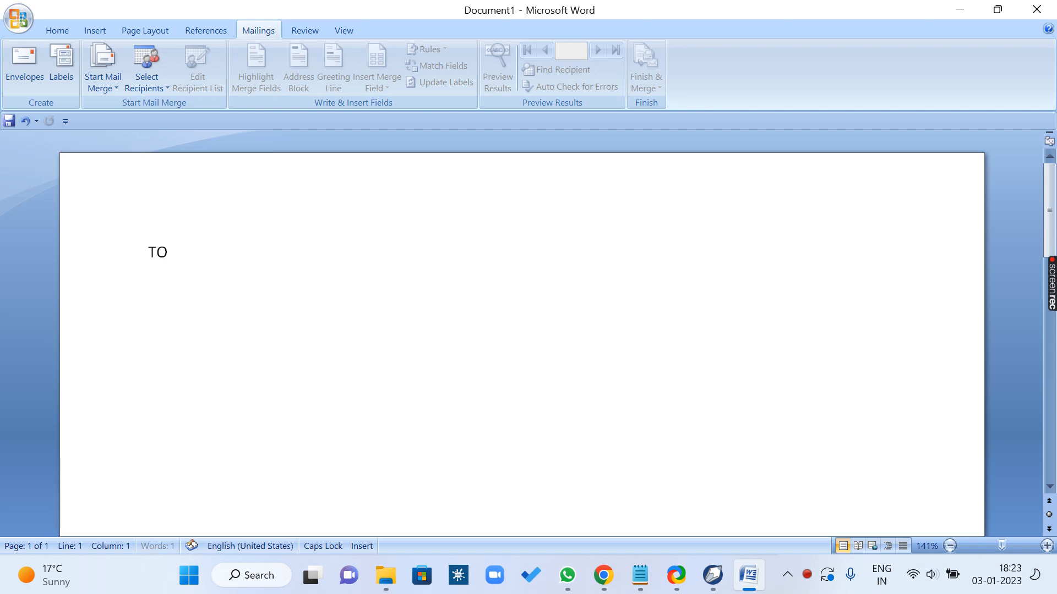
Step: Generate random placeholder paragraphs below the TO line with the formula =RAND()
key("Return")
type("=RAND()")
key("Return")
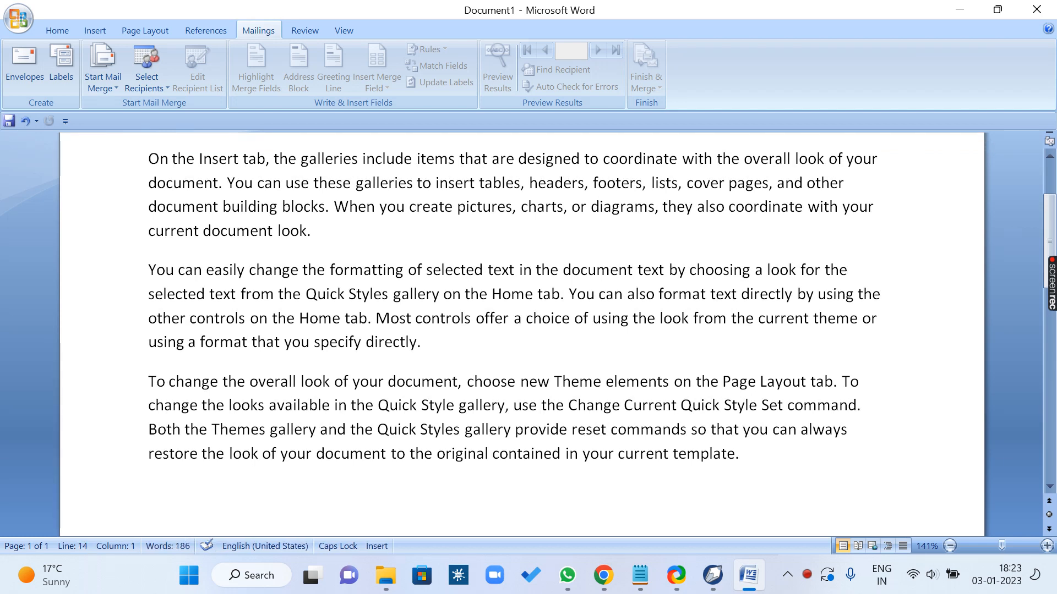
Step: Add a closing block below the paragraphs: FROM, the sender's full name, DIRECTOR and ARCNET COMPUTER CENTER on separate lines
type("FROM")
key("Return")
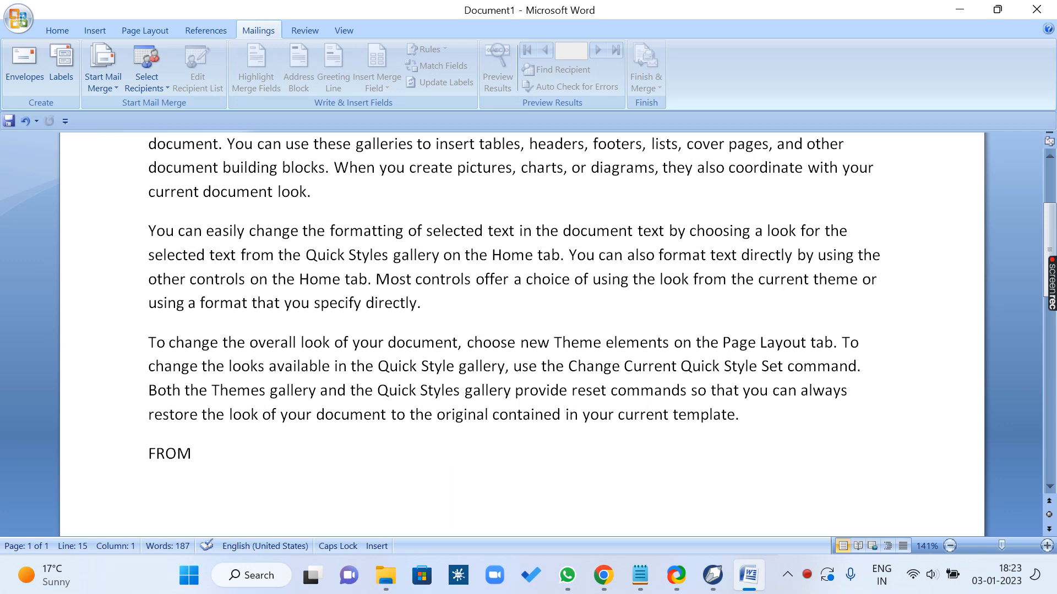
key("Return")
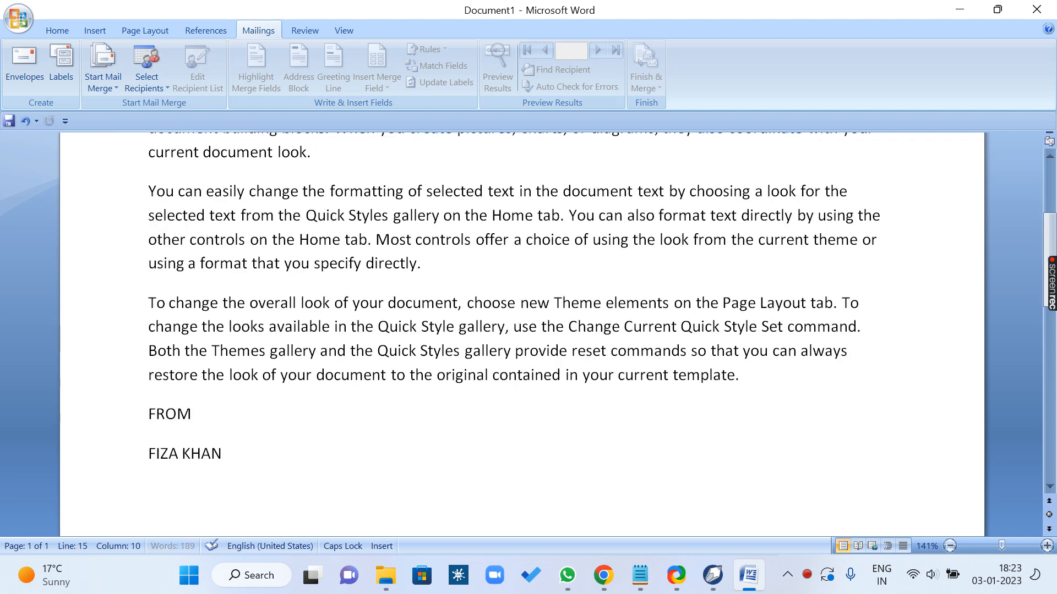
type("DIRECTOR")
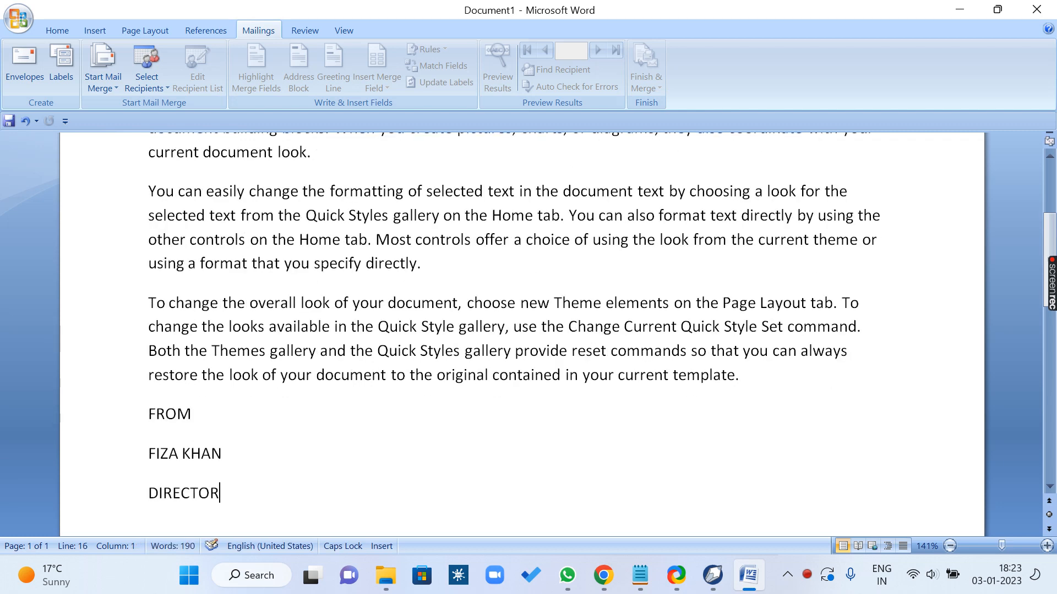
key("Return")
type("ARC")
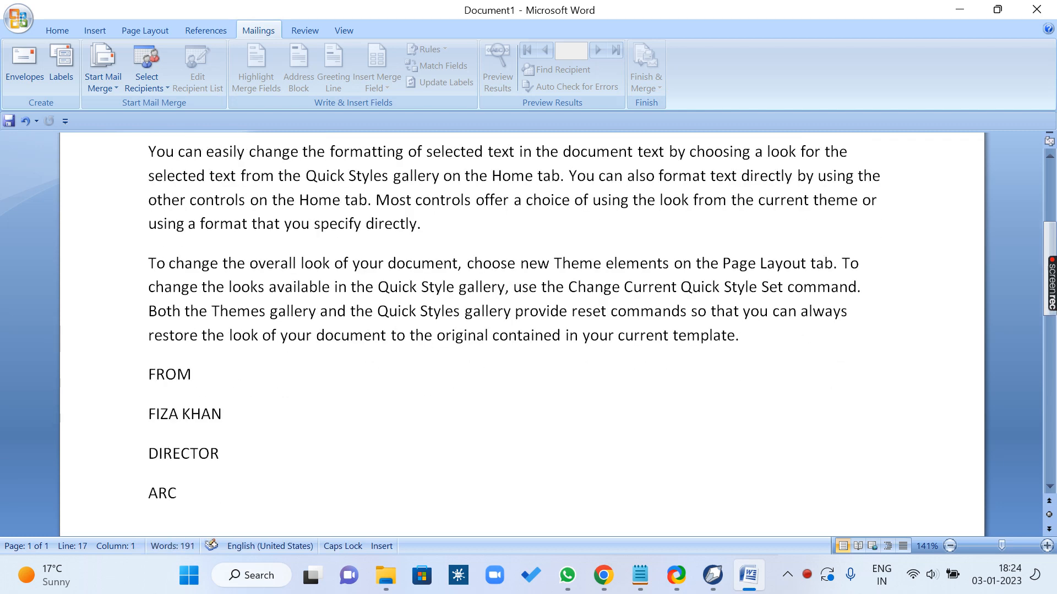
type("NET COMPUTER C")
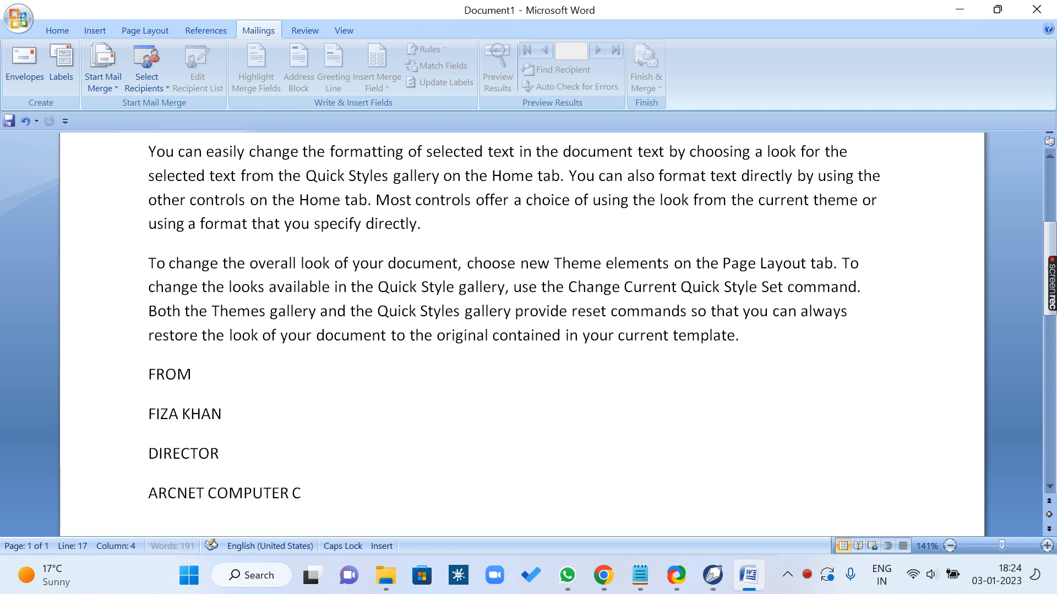
type("ENTER")
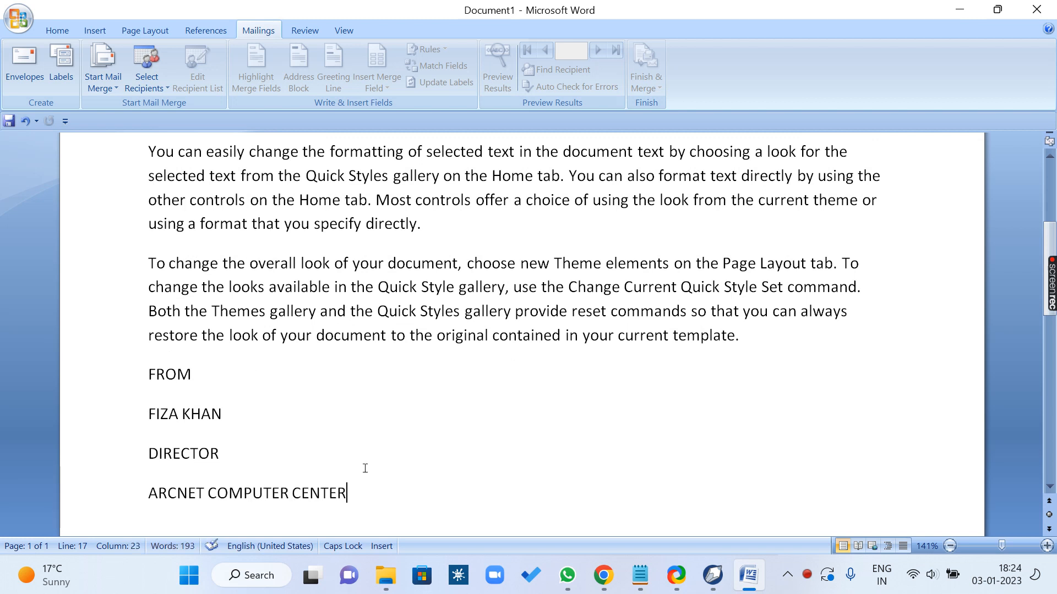
Step: Apply the No Spacing style to the three sender lines below FROM
left_click_drag(350, 490, 135, 419)
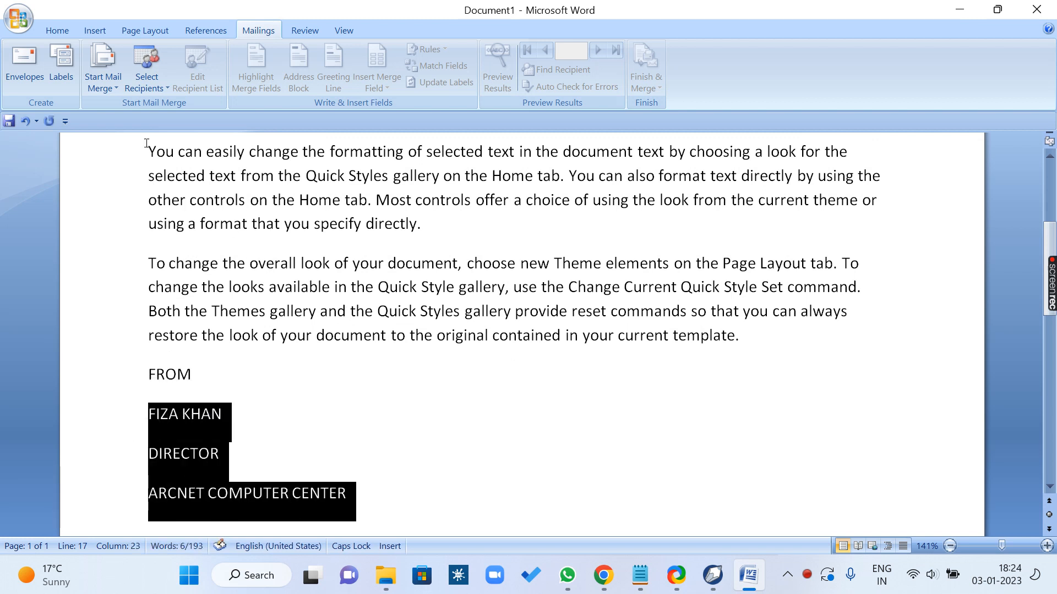
left_click(57, 31)
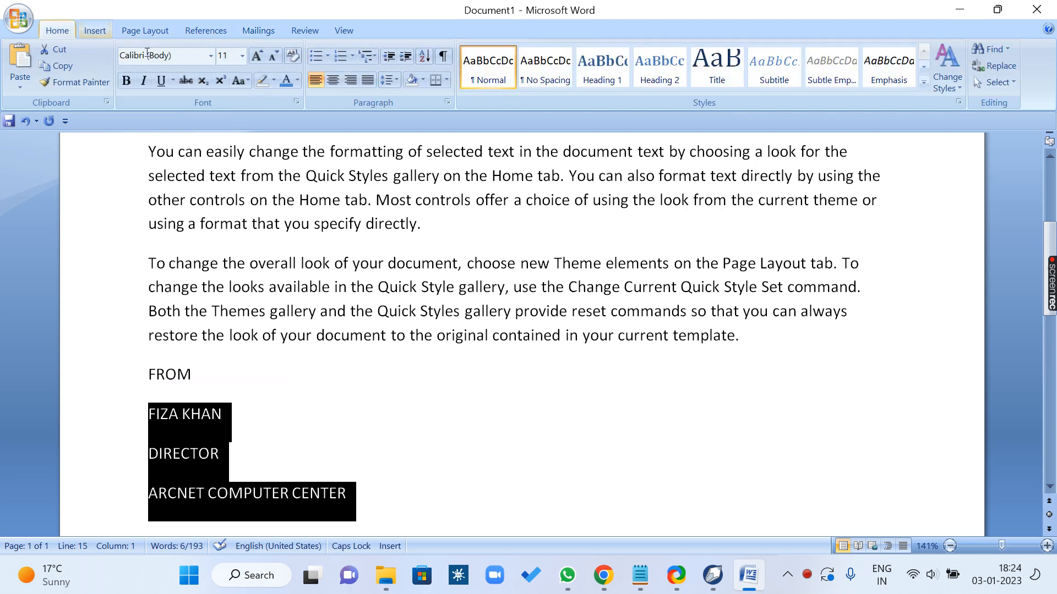
left_click(558, 81)
left_click(283, 420)
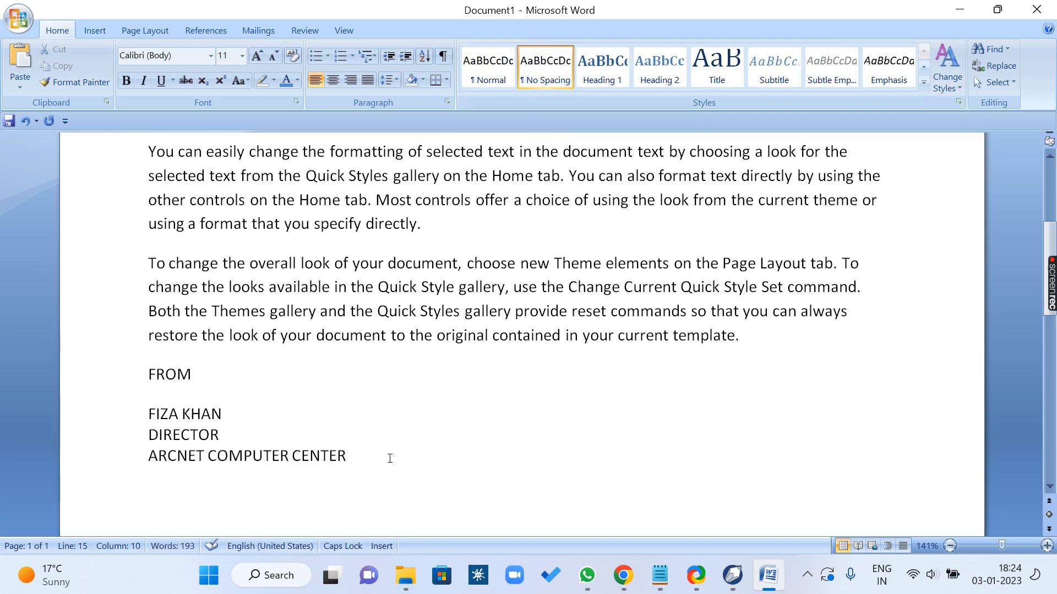
Step: Insert an empty paragraph between TO and the letter body
scroll(337, 377, "up", 4)
left_click(180, 254)
key("Return")
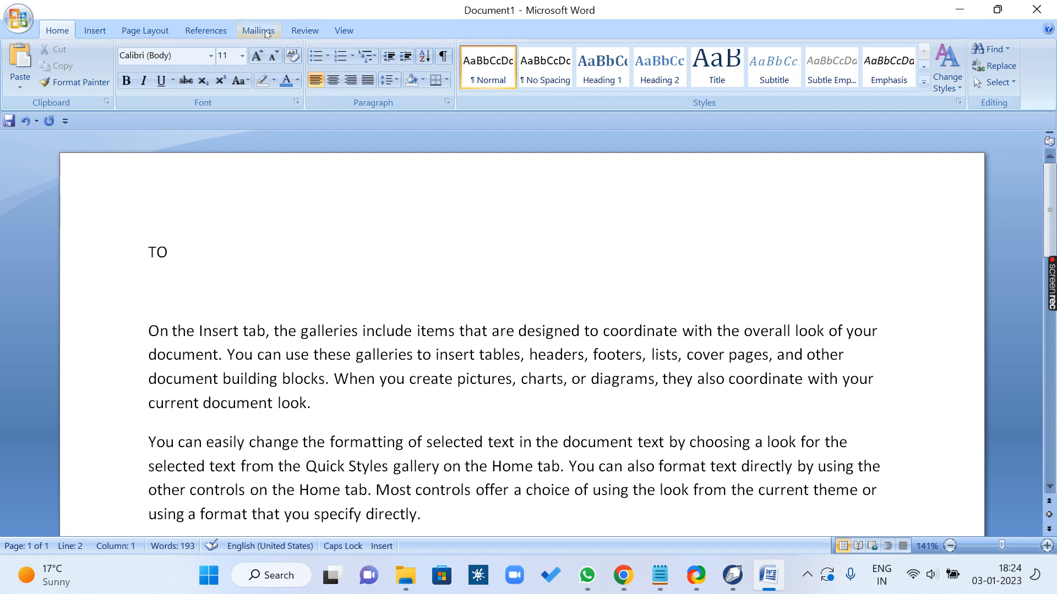
left_click(203, 266)
scroll(226, 262, "down", 15)
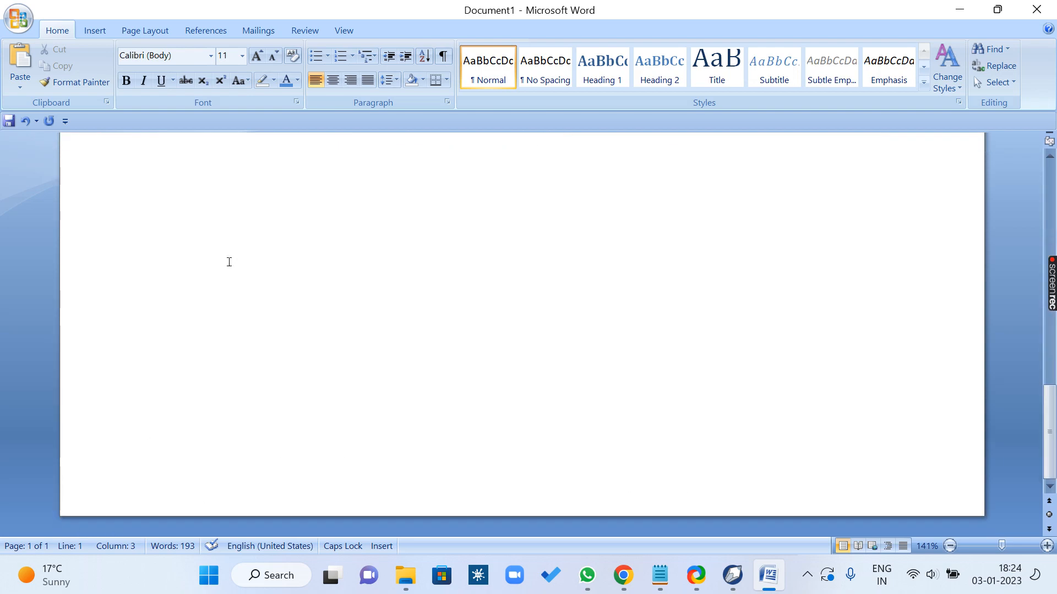
scroll(229, 262, "up", 15)
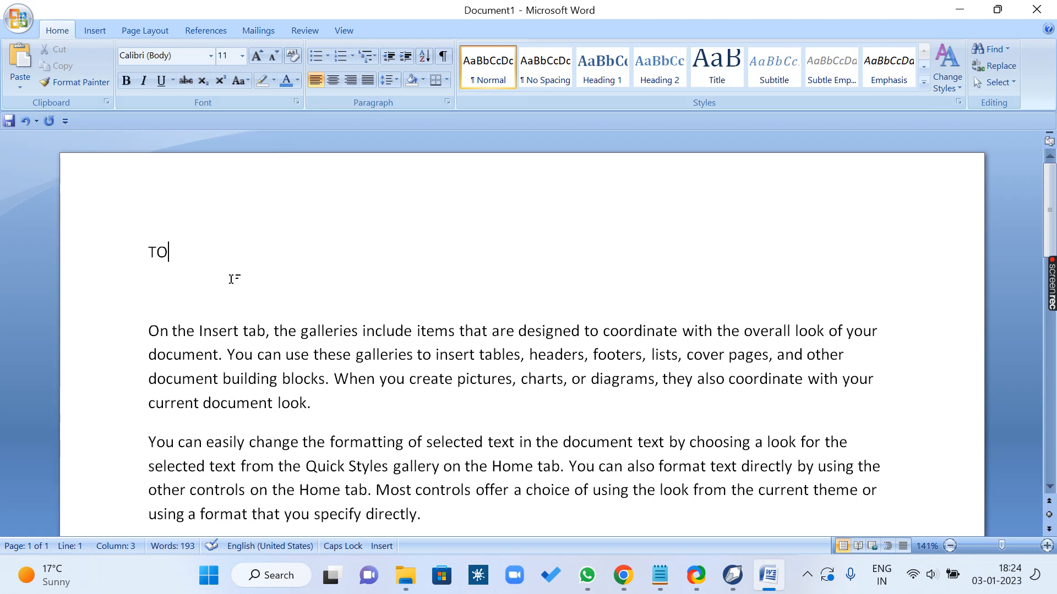
scroll(230, 281, "down", 9, "ctrl")
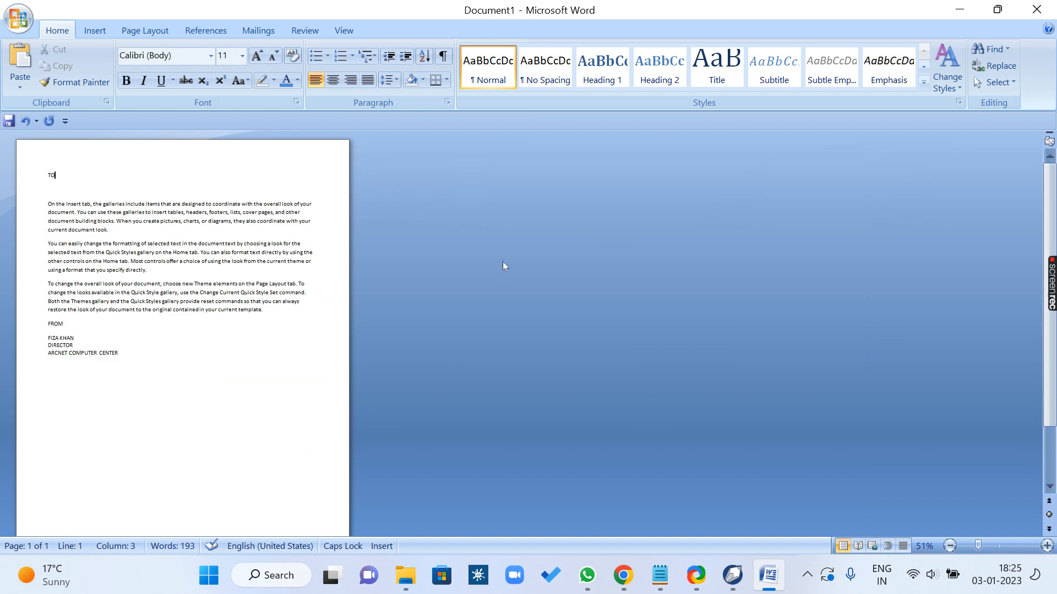
scroll(302, 262, "up", 9, "ctrl")
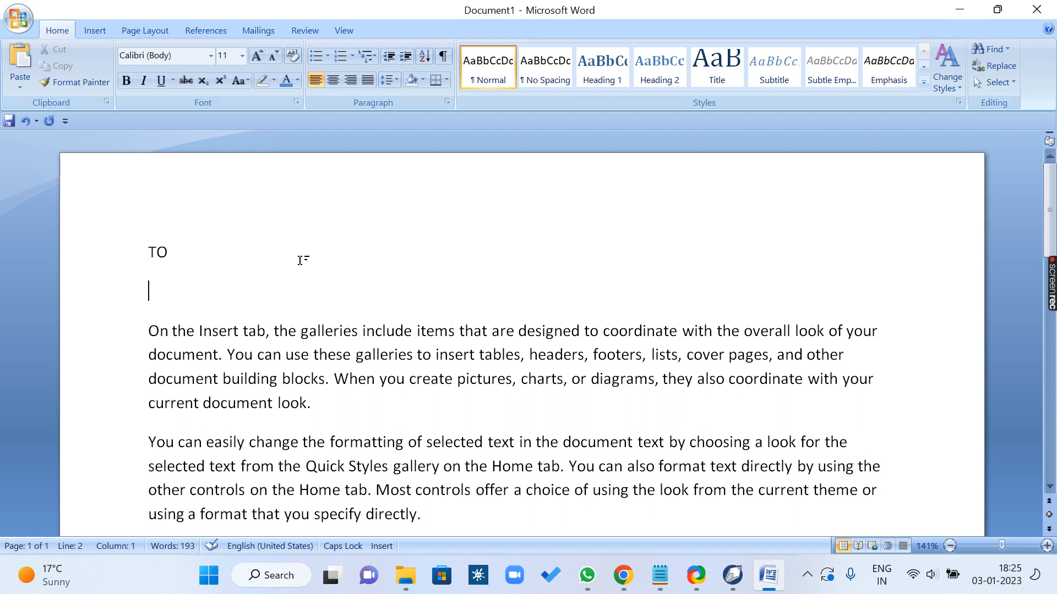
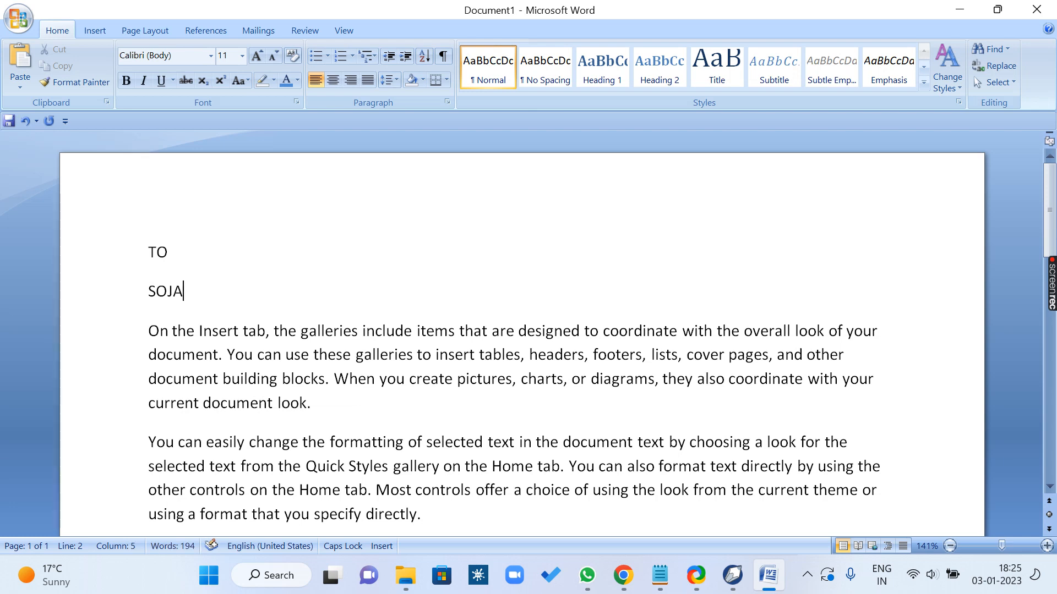
Step: Enter a first recipient's full name below TO, followed by the placeholder lines SDFSFSDFSDFSF and SDFSDFSFSFDSFDSF
key("Return")
type("SDFSFSDFSDFSF")
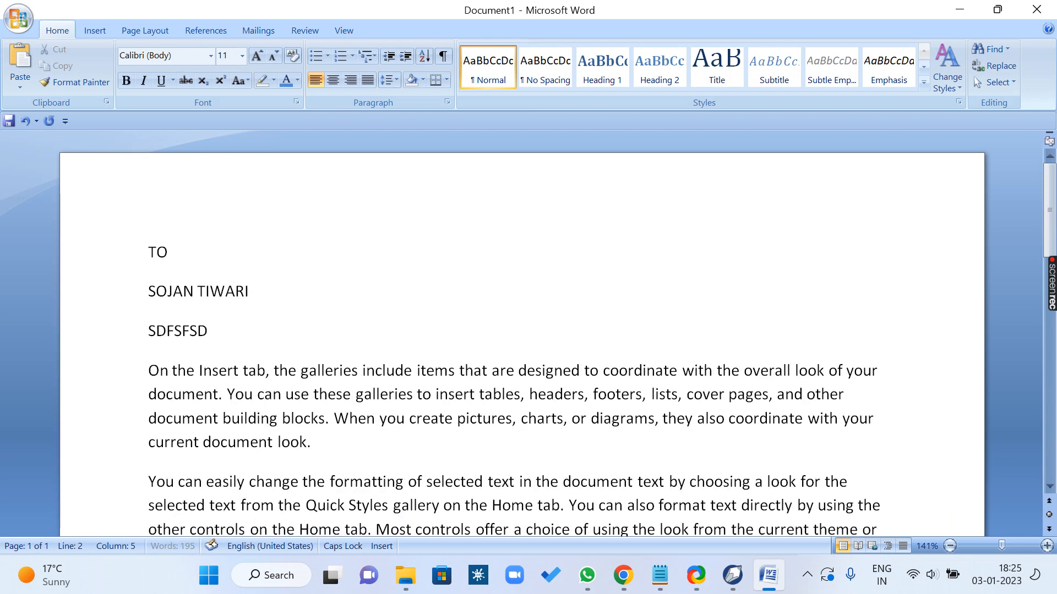
key("Return")
type("SDFSDFSFSFDSFDSF")
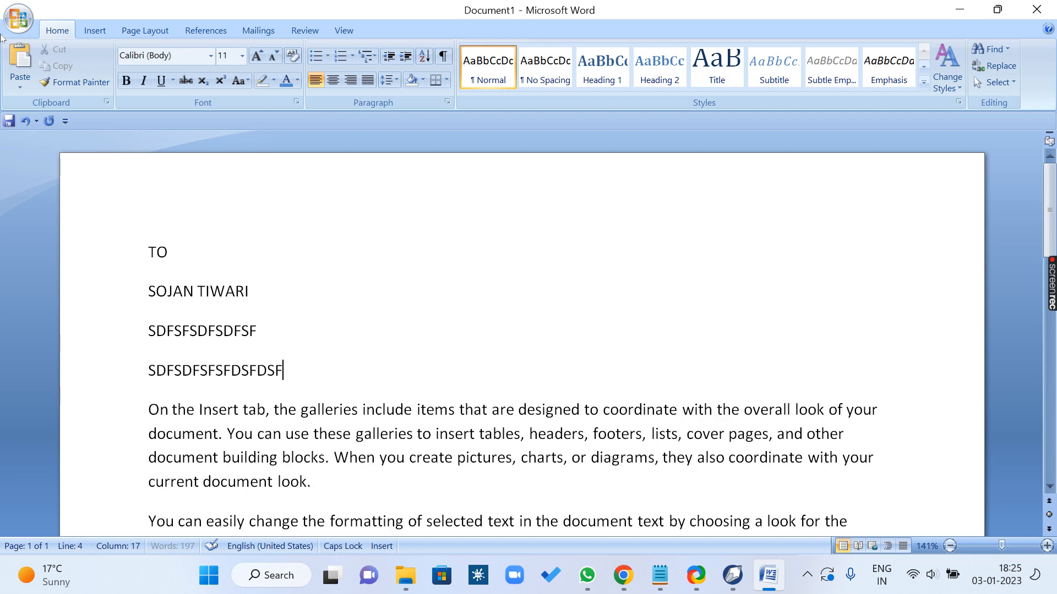
Step: Show the print options without printing, and delete the first recipient's name and two placeholder lines
left_click(18, 19)
mouse_move(46, 196)
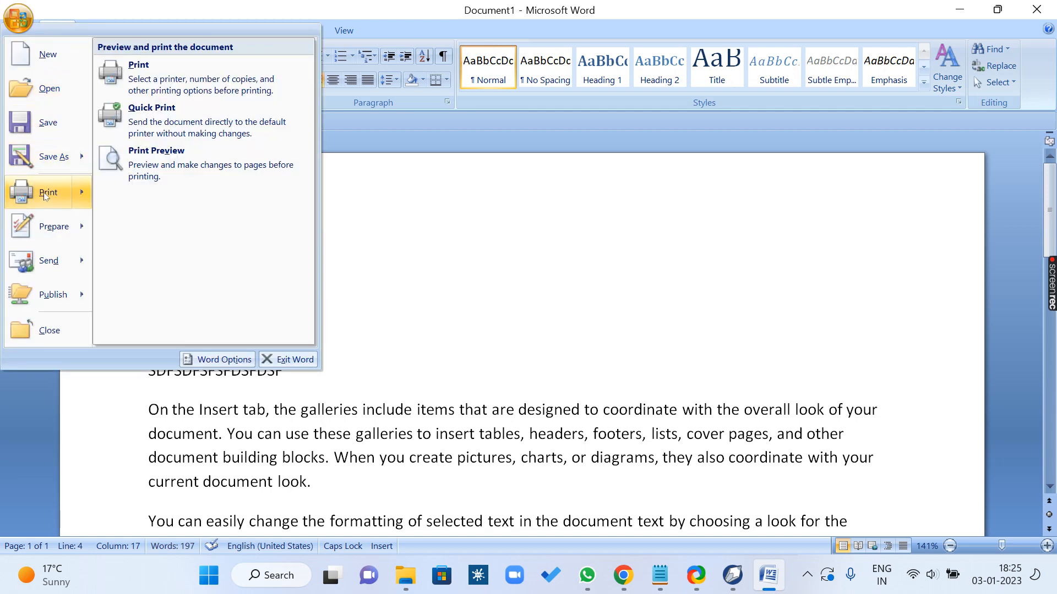
left_click(340, 347)
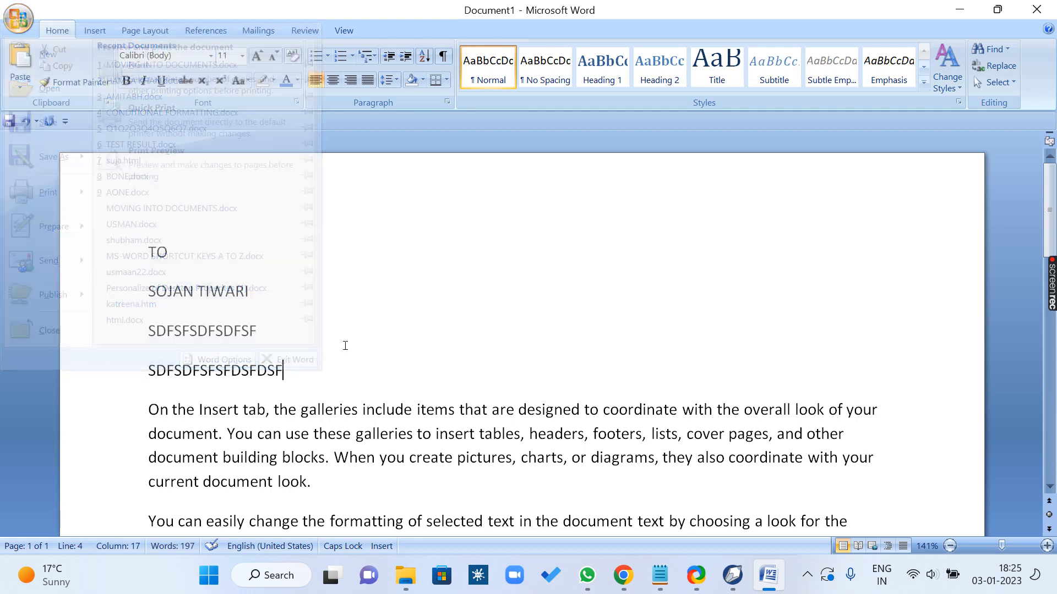
left_click_drag(269, 370, 150, 300)
key("Delete")
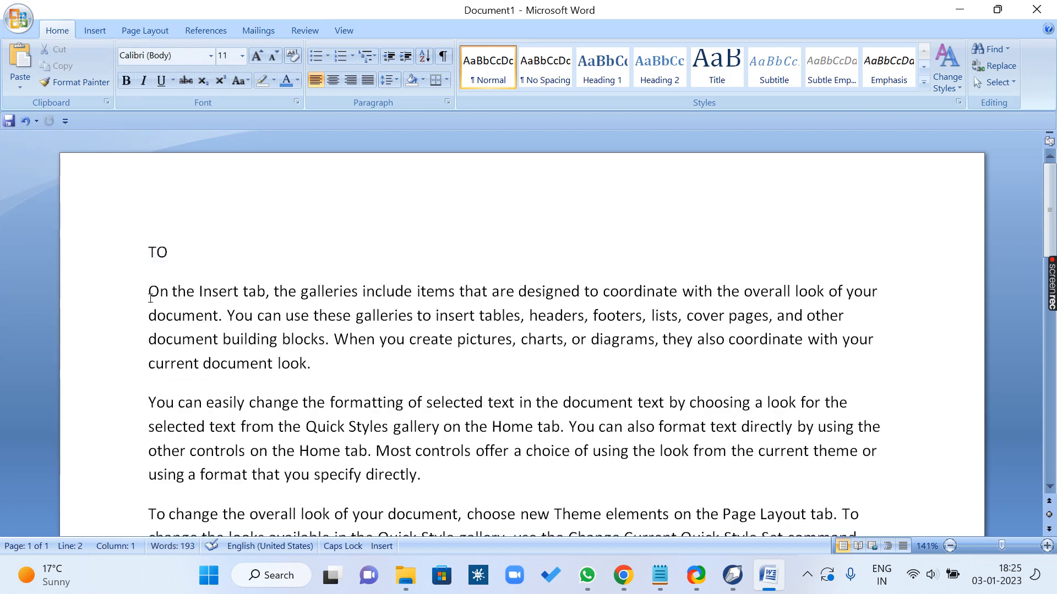
Step: Enter a second recipient's full name on a new line below TO, followed by the placeholder lines SDFSFSFSF and SDFSFSF
key("Return")
key("Up")
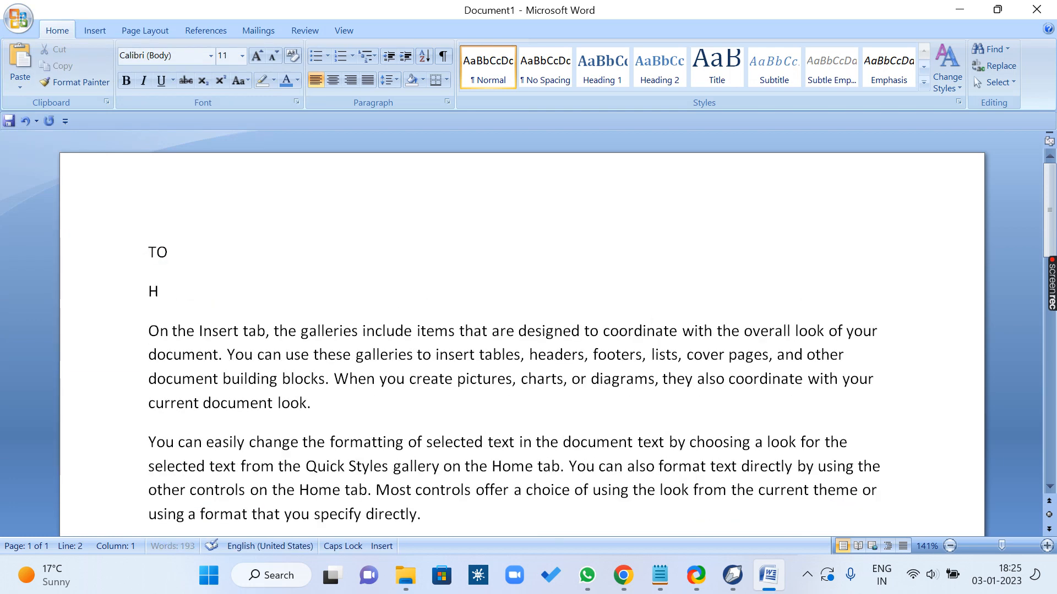
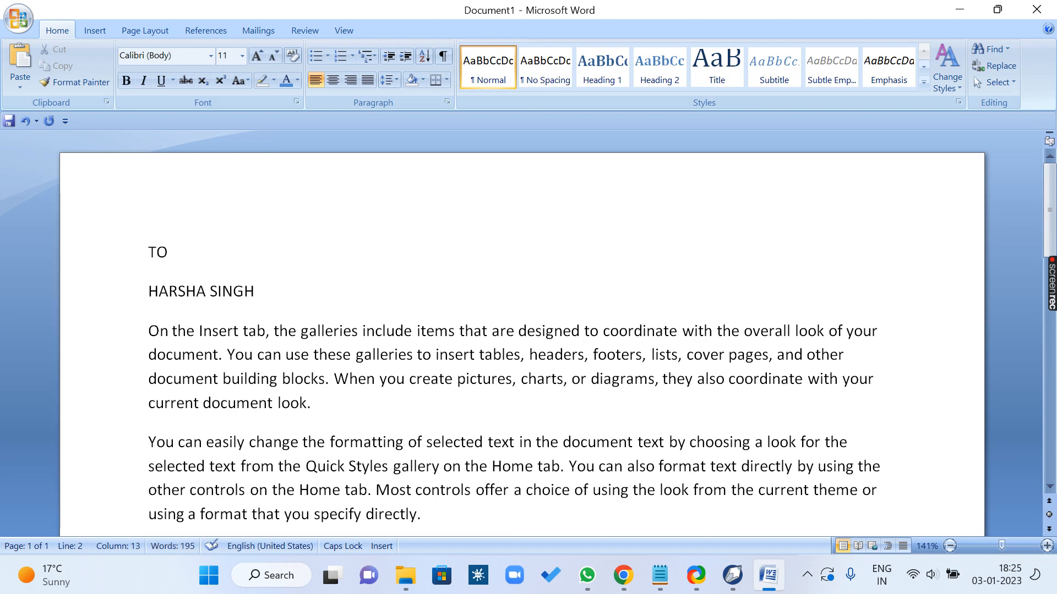
key("Return")
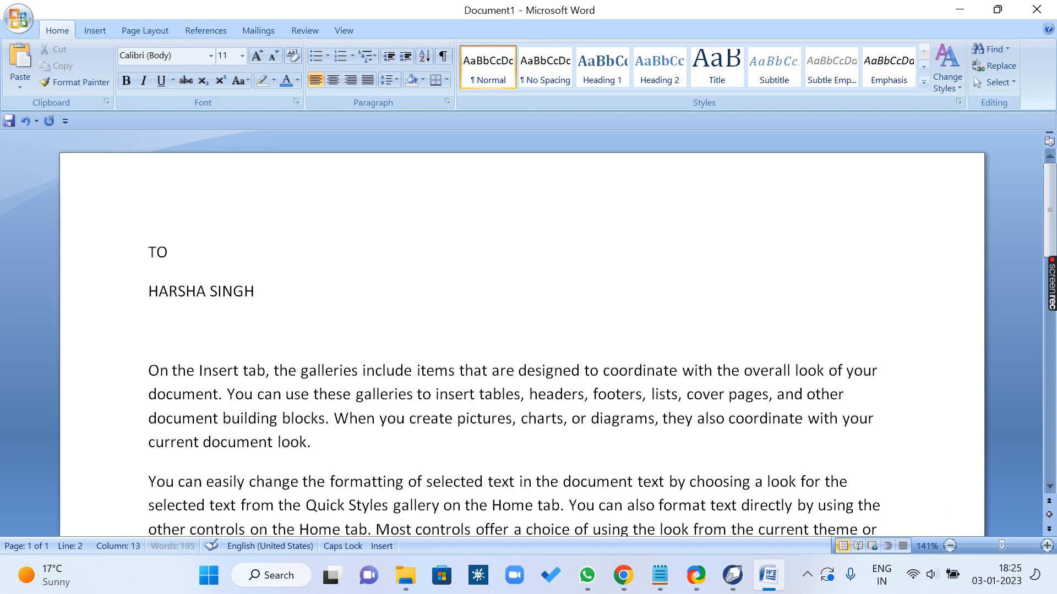
type("SDFSFSFSF")
key("Return")
type("SDFSFSF")
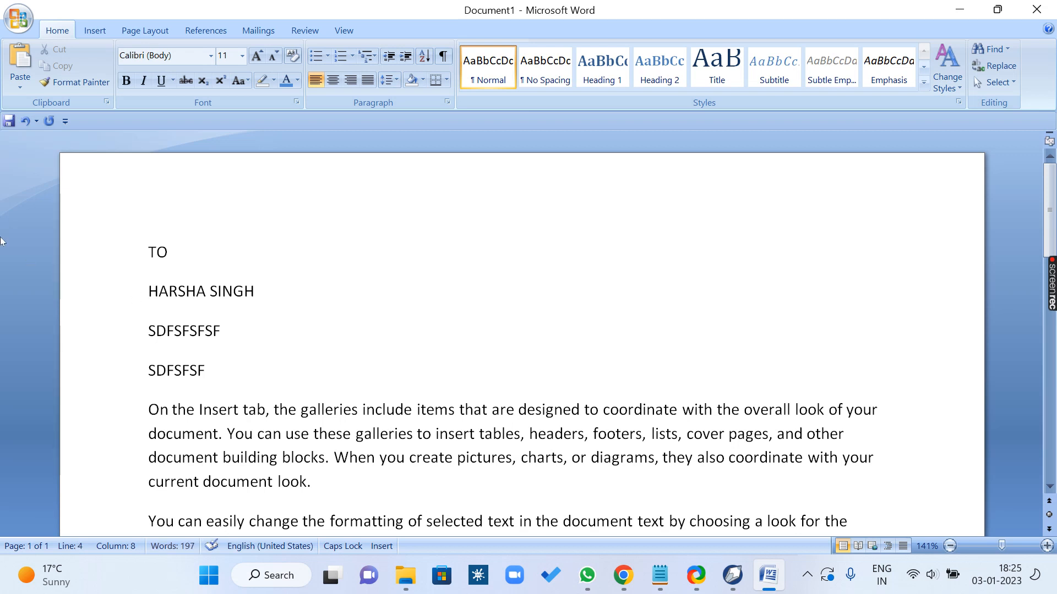
Step: Show the print options again without printing, and delete the second recipient's name and two placeholder lines
left_click(19, 18)
mouse_move(57, 204)
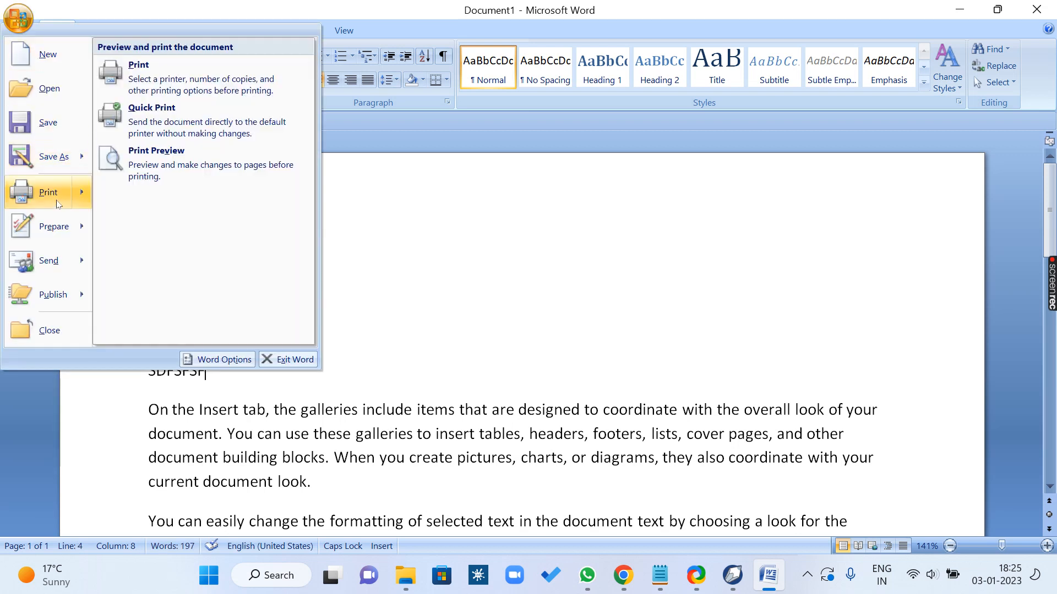
left_click(295, 378)
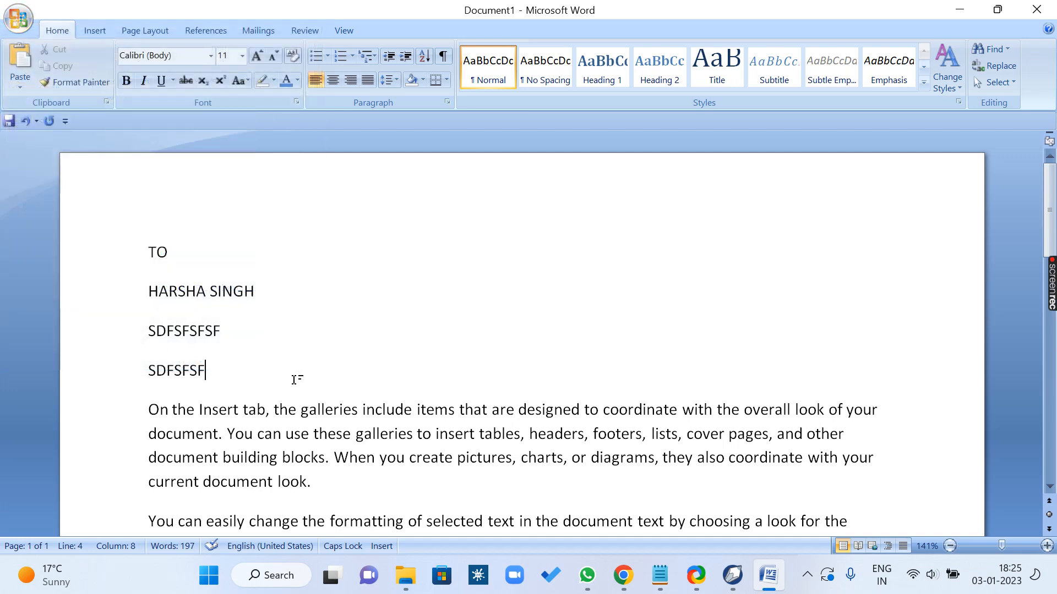
left_click_drag(137, 375, 138, 296)
key("Delete")
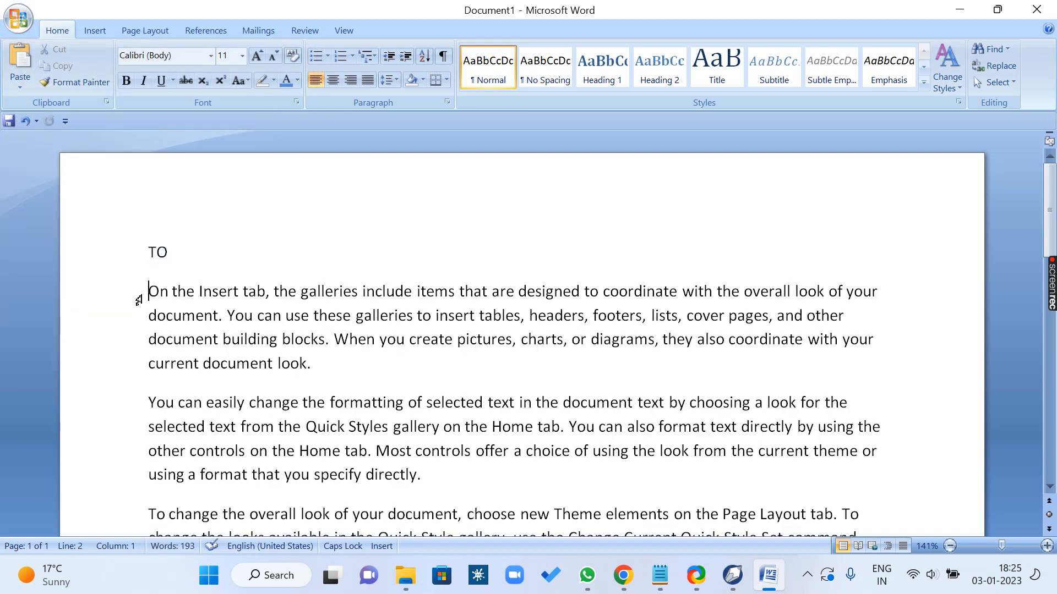
Step: Add an empty line directly after TO for the recipient details
left_click(251, 259)
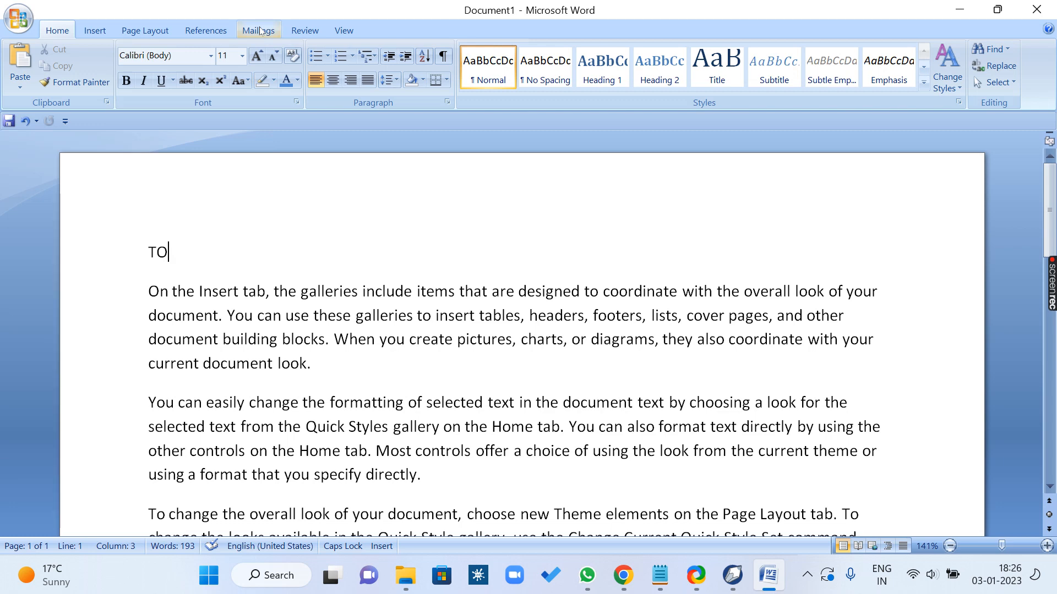
scroll(233, 240, "down", 8)
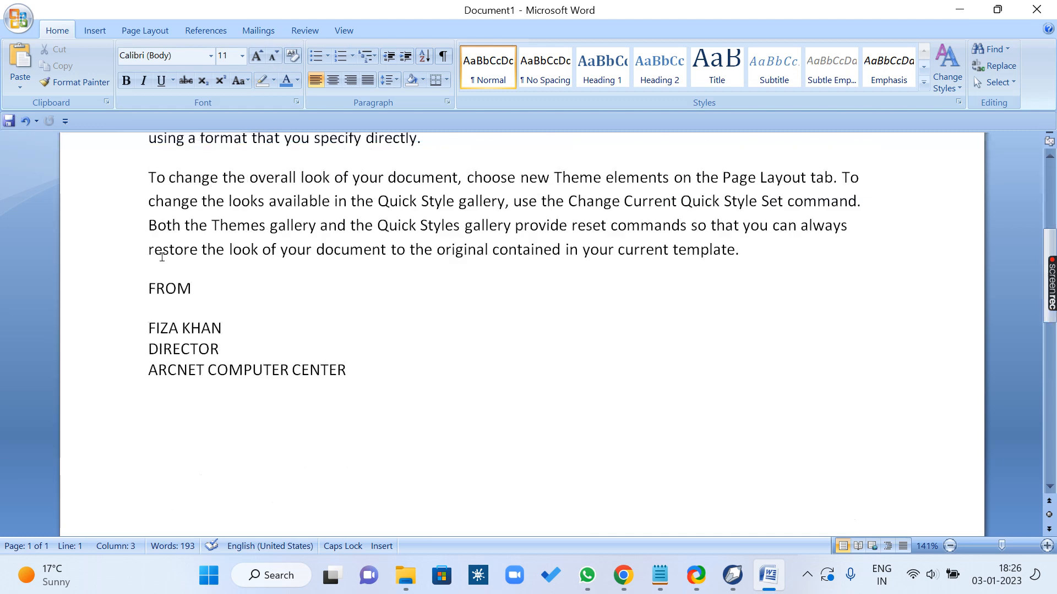
scroll(175, 279, "up", 6)
scroll(216, 252, "up", 2)
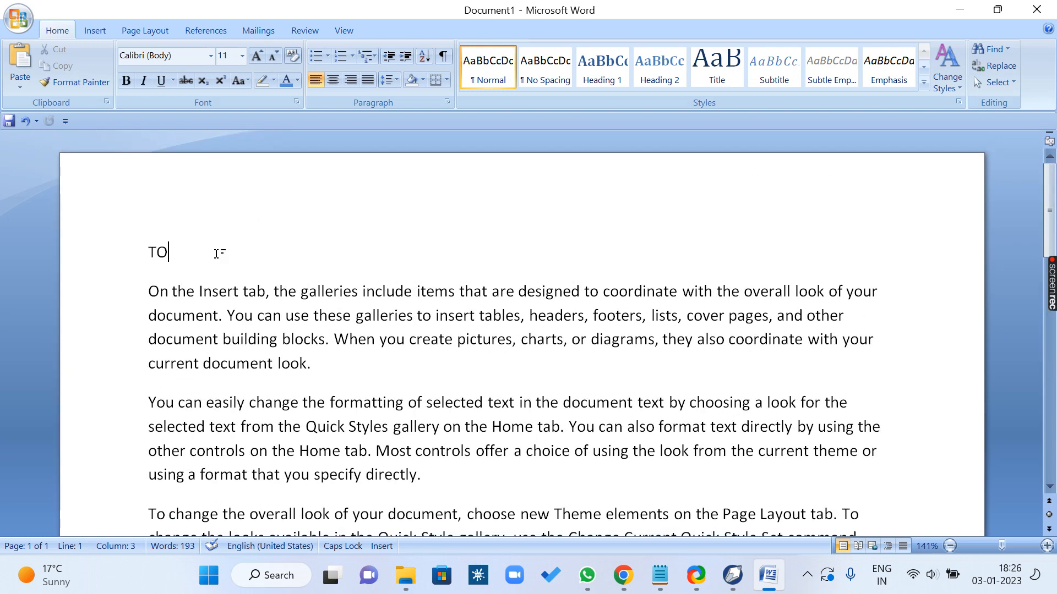
key("Return")
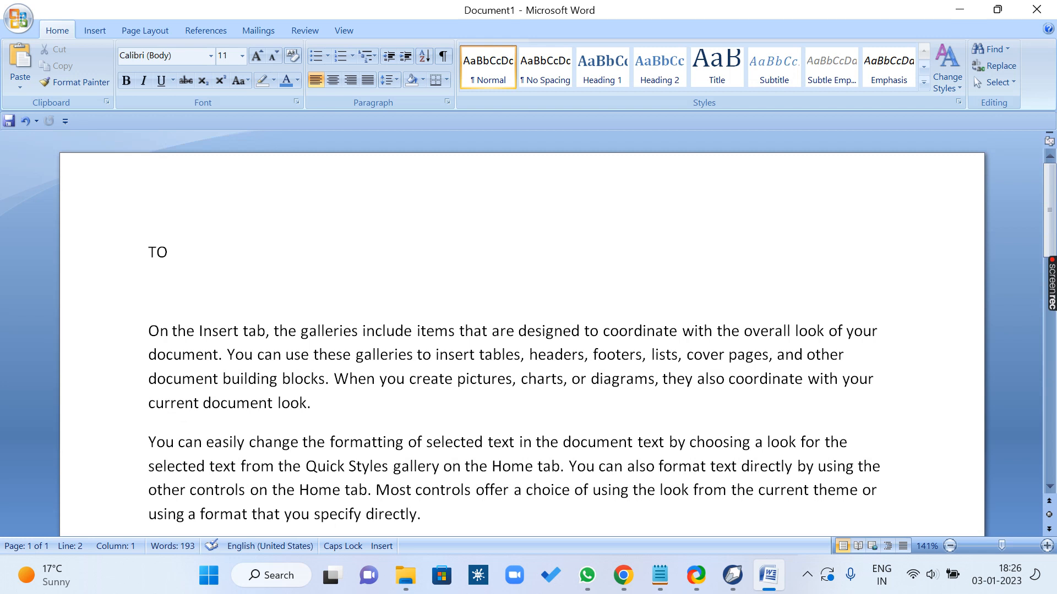
Step: Start a new typed recipient list for the mail merge and shift its New Address List dialog slightly
left_click(271, 33)
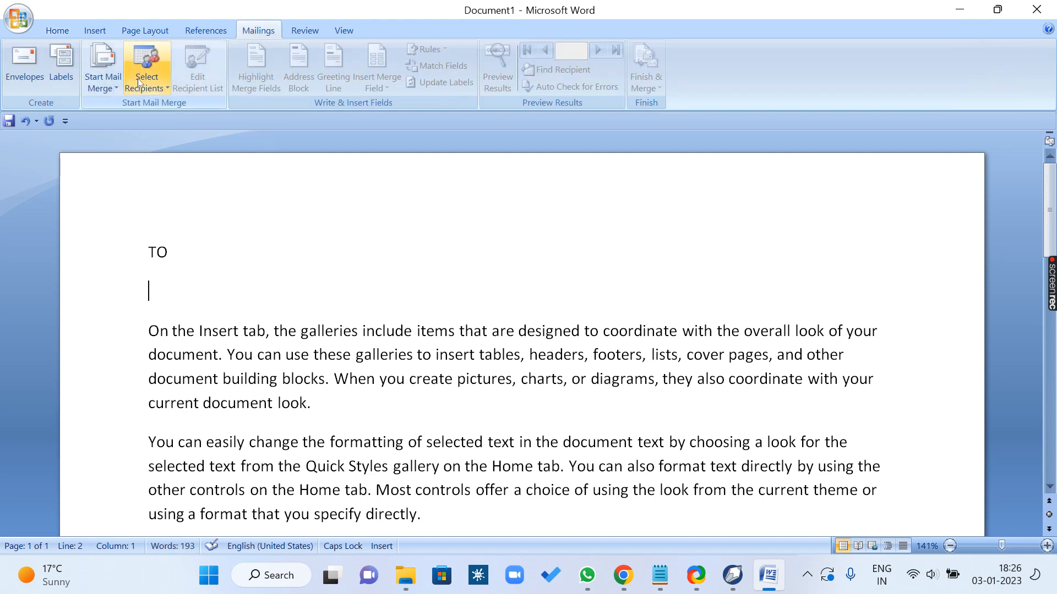
left_click(169, 90)
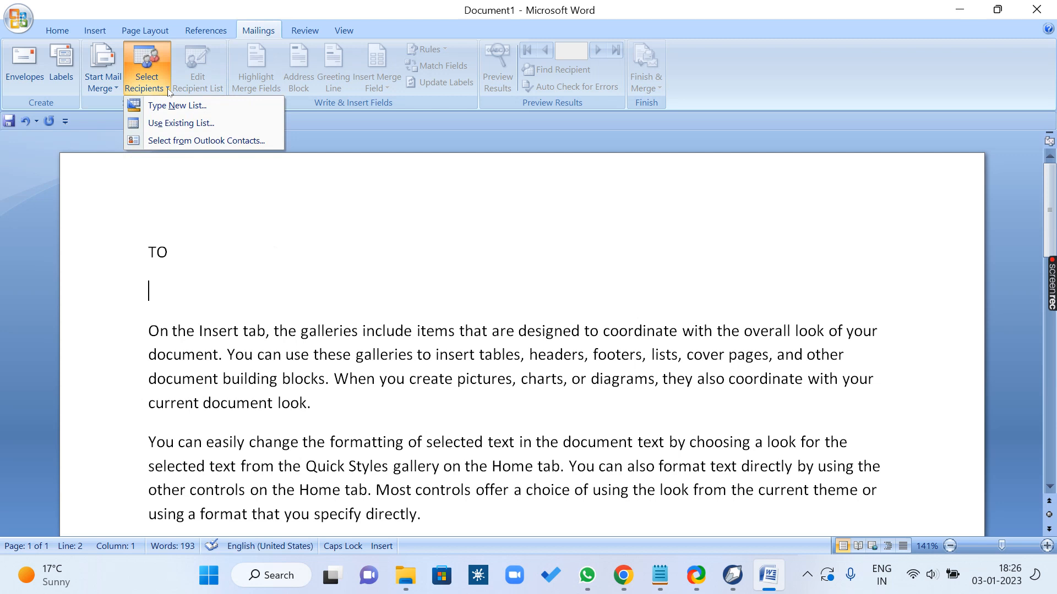
left_click(214, 107)
left_click_drag(372, 122, 336, 117)
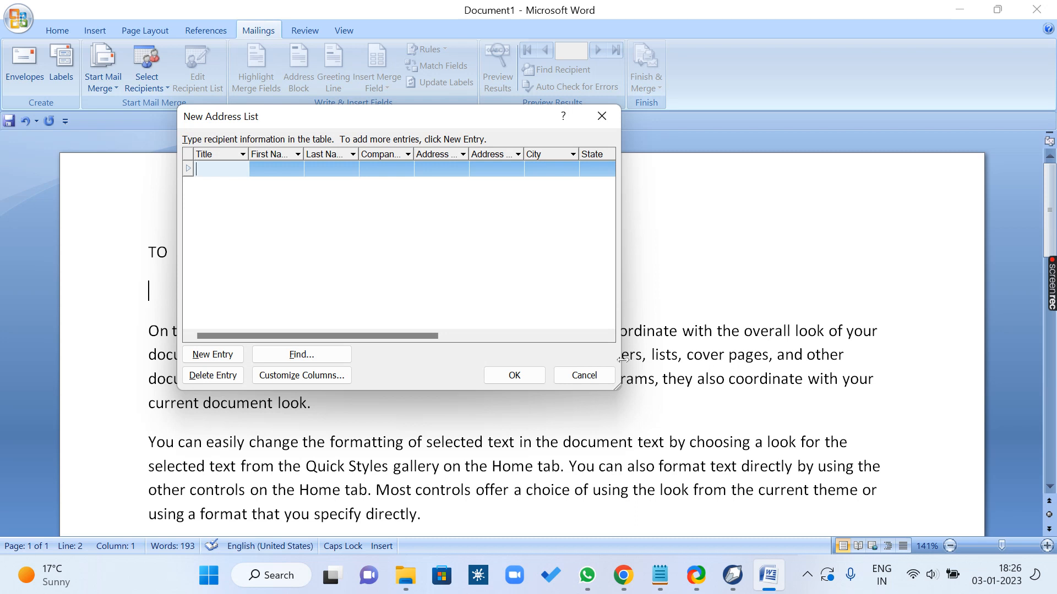
Step: Widen the New Address List dialog to show every column and go through the fields from First Name to E-mail Address
left_click_drag(621, 308, 1016, 281)
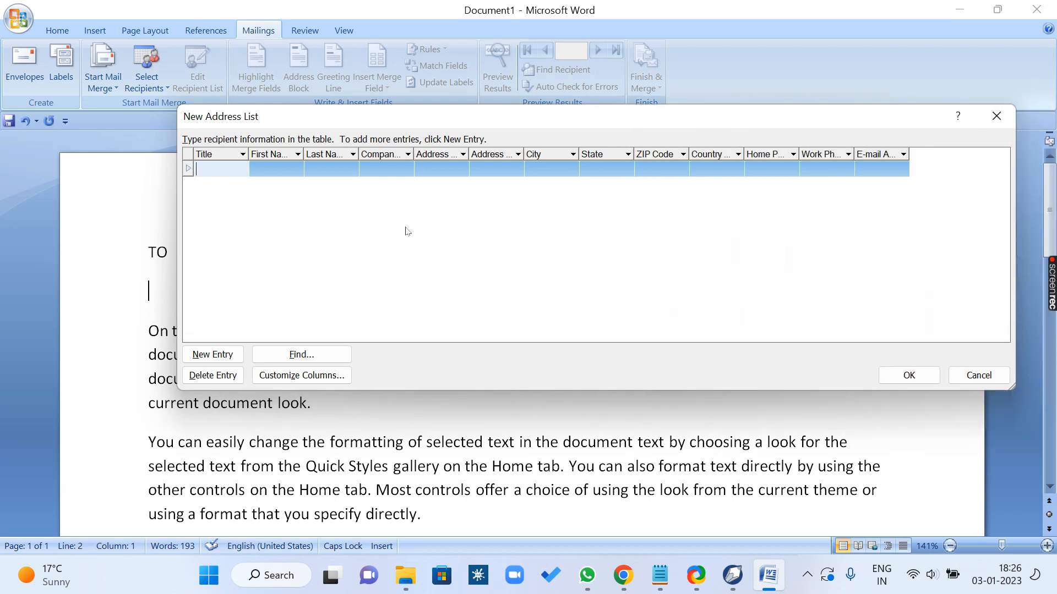
left_click(261, 172)
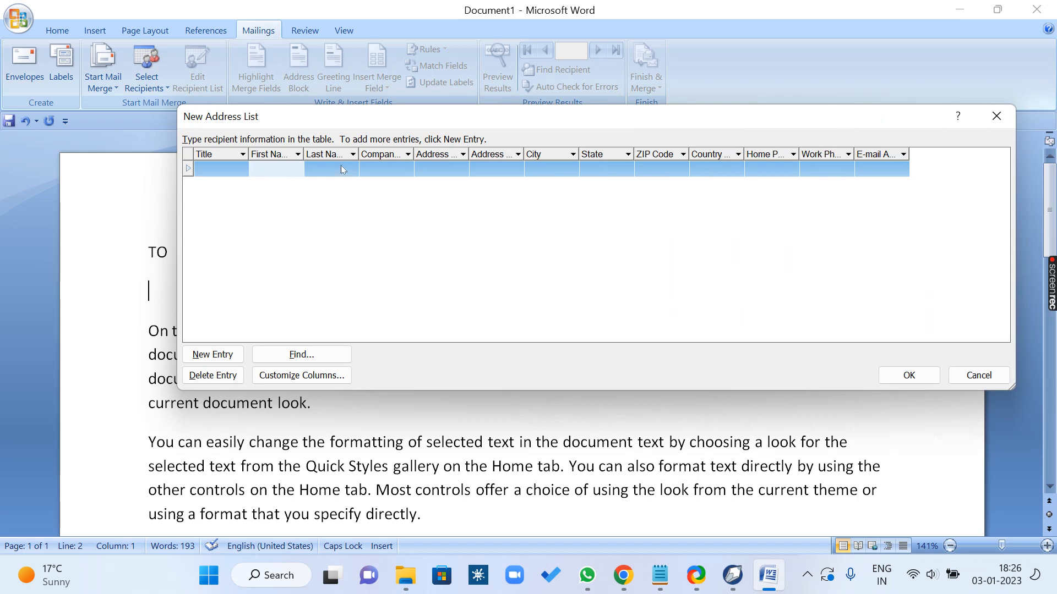
left_click(342, 167)
left_click(384, 166)
left_click(445, 173)
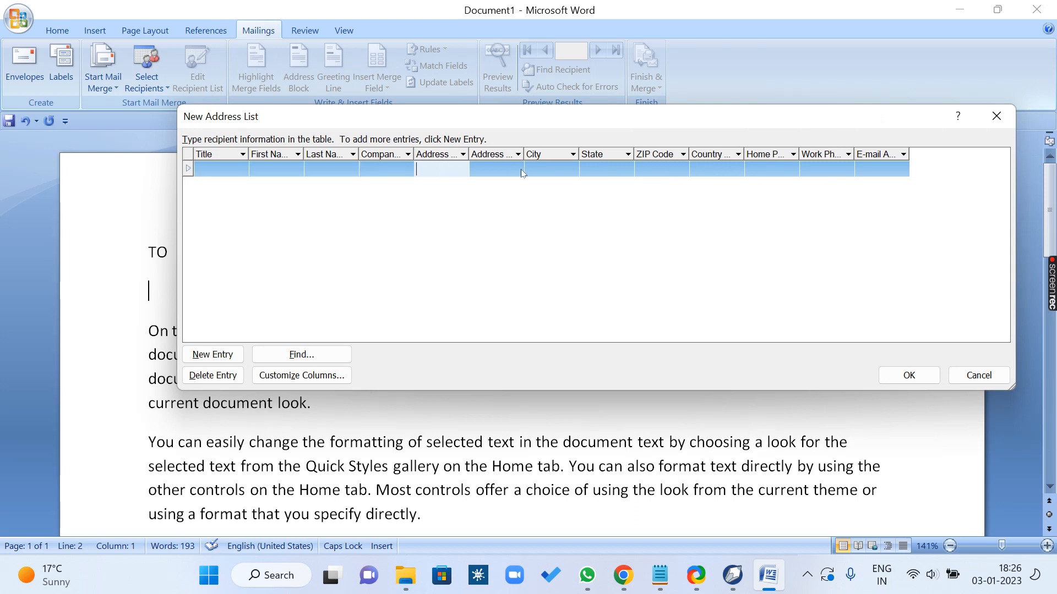
left_click(509, 172)
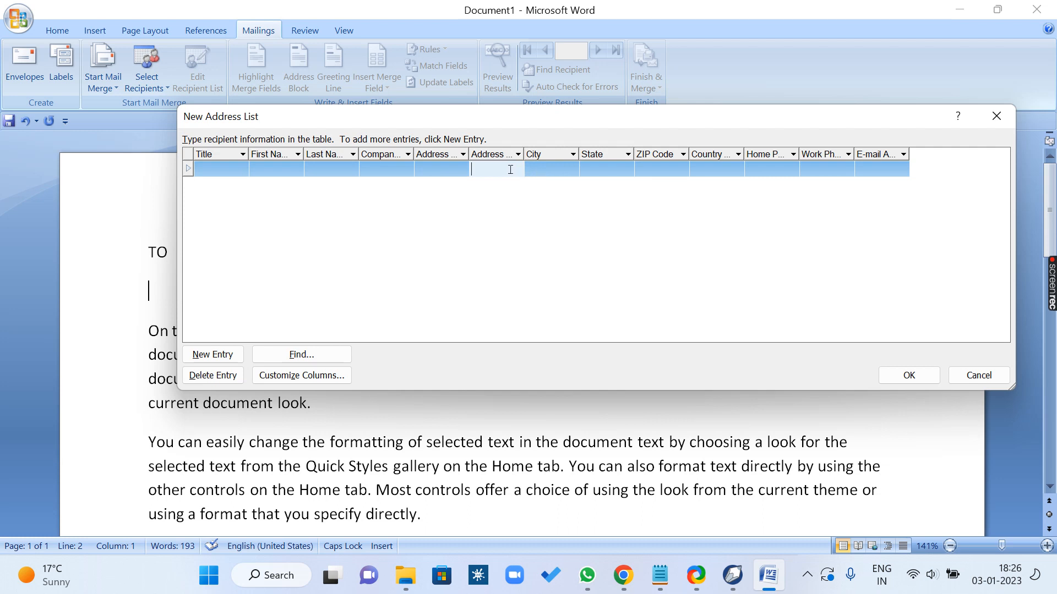
left_click(537, 173)
left_click(621, 173)
left_click(673, 168)
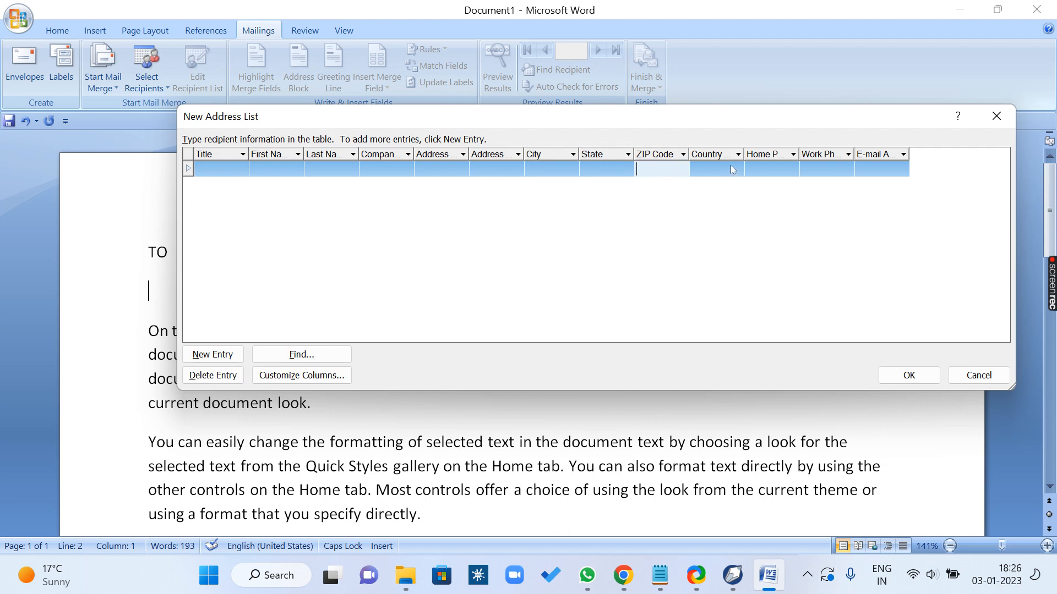
left_click(732, 168)
left_click(769, 167)
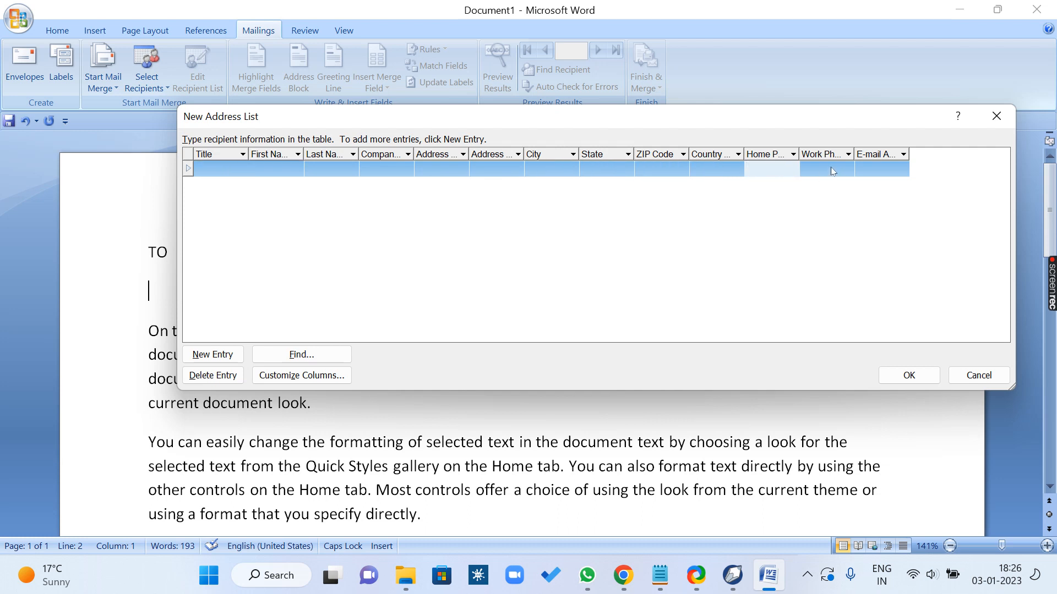
left_click(831, 173)
left_click(879, 165)
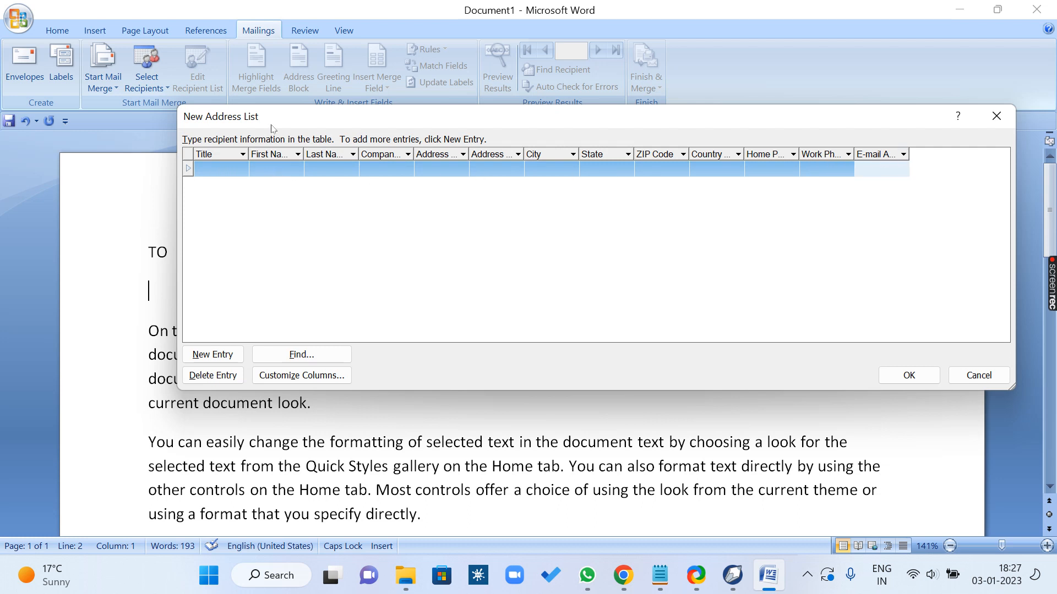
left_click(852, 170)
Step: Customize the address list columns by deleting the E-mail Address, Work Phone and Home Phone fields
left_click(337, 378)
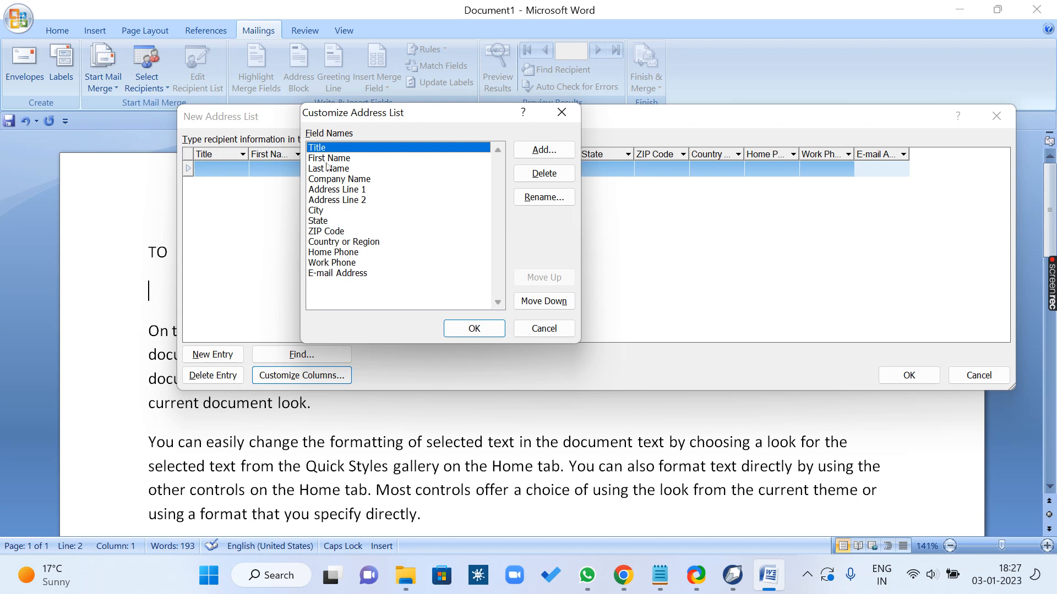
left_click(334, 274)
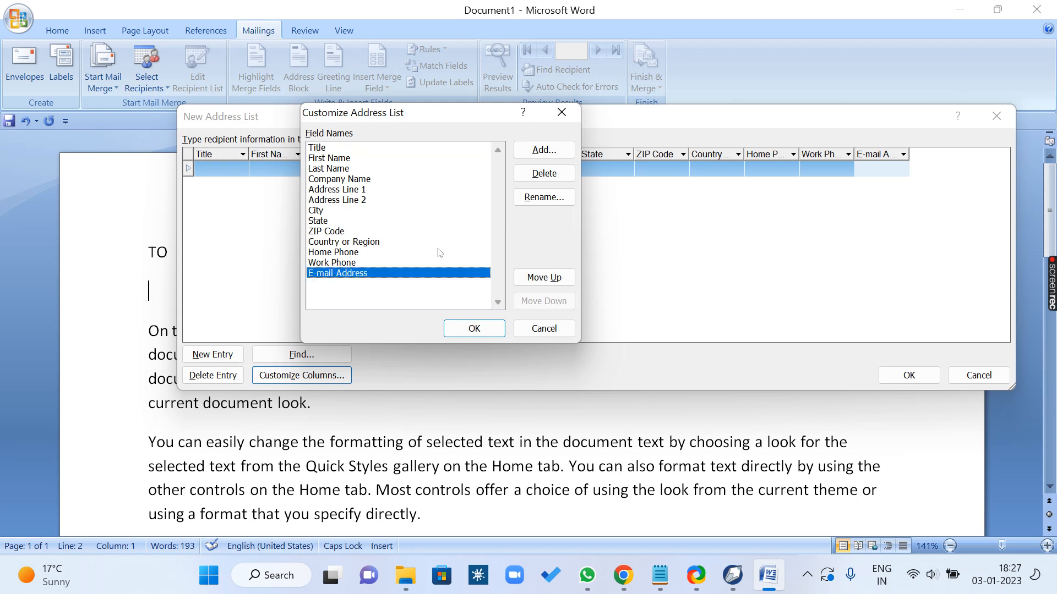
left_click(544, 174)
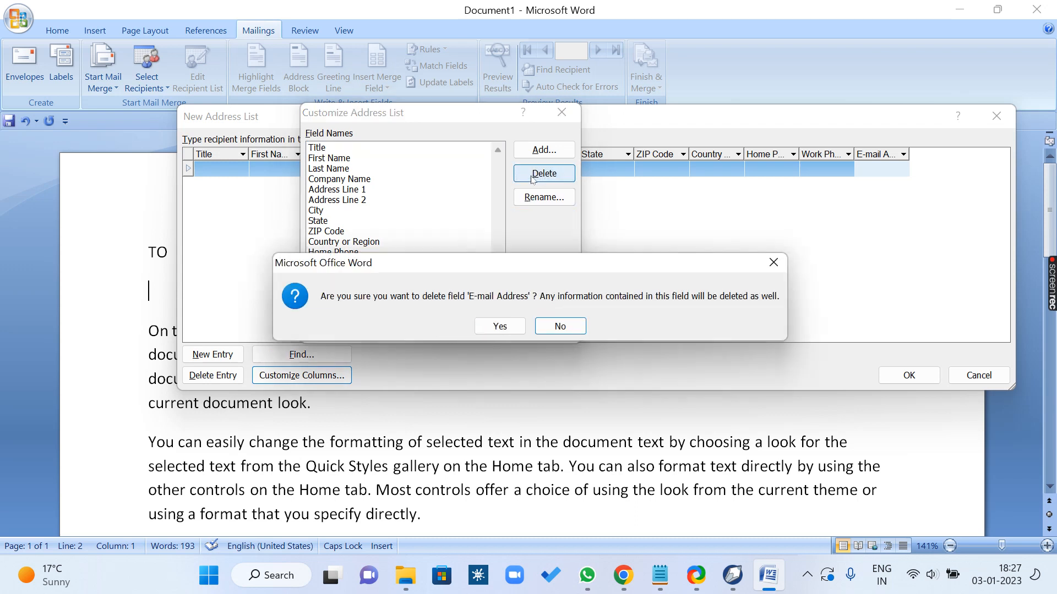
left_click(499, 326)
left_click(542, 175)
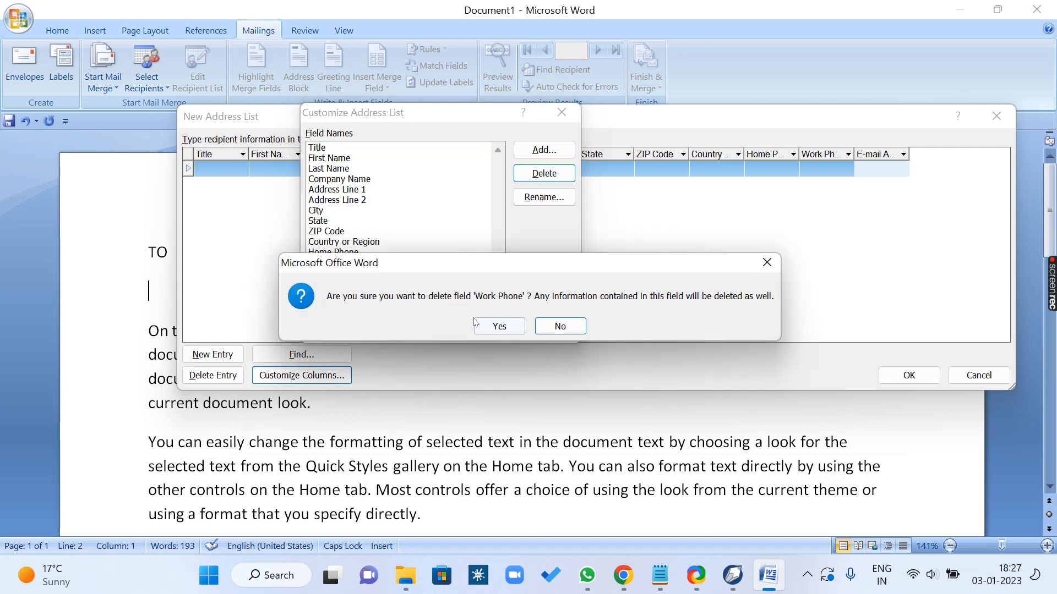
left_click(499, 326)
left_click(526, 174)
left_click(480, 320)
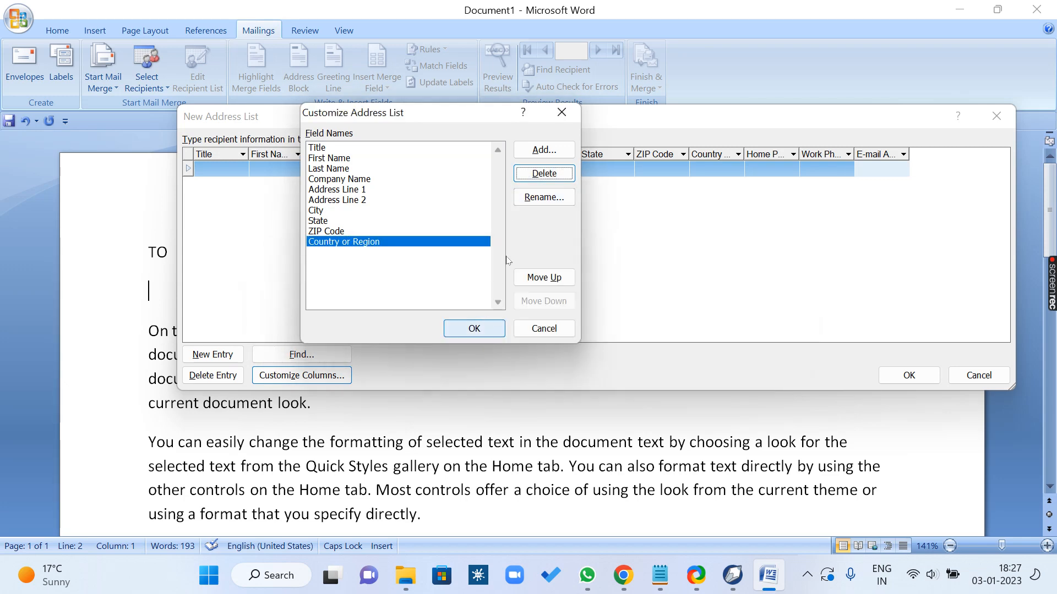
Step: Delete the Country or Region, ZIP Code and State fields from the address list columns
left_click(542, 174)
left_click(499, 326)
left_click(542, 174)
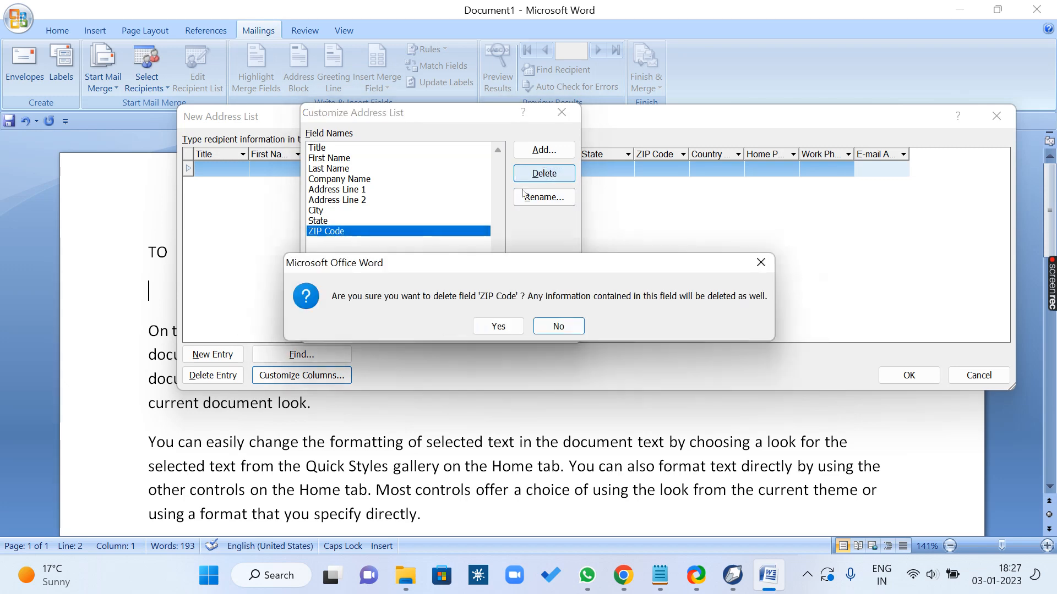
left_click(495, 326)
left_click(530, 175)
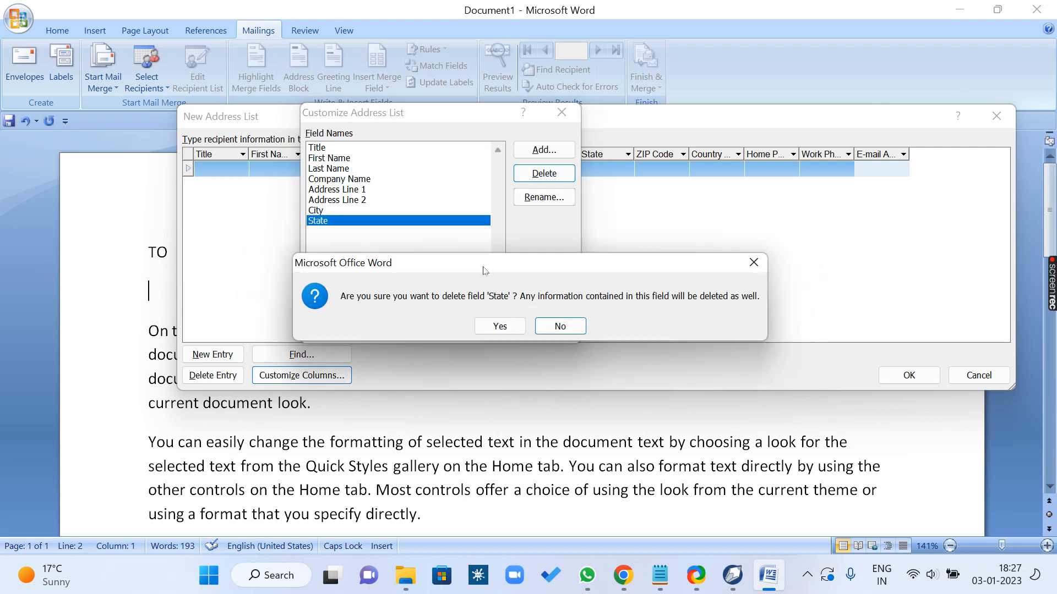
left_click(499, 326)
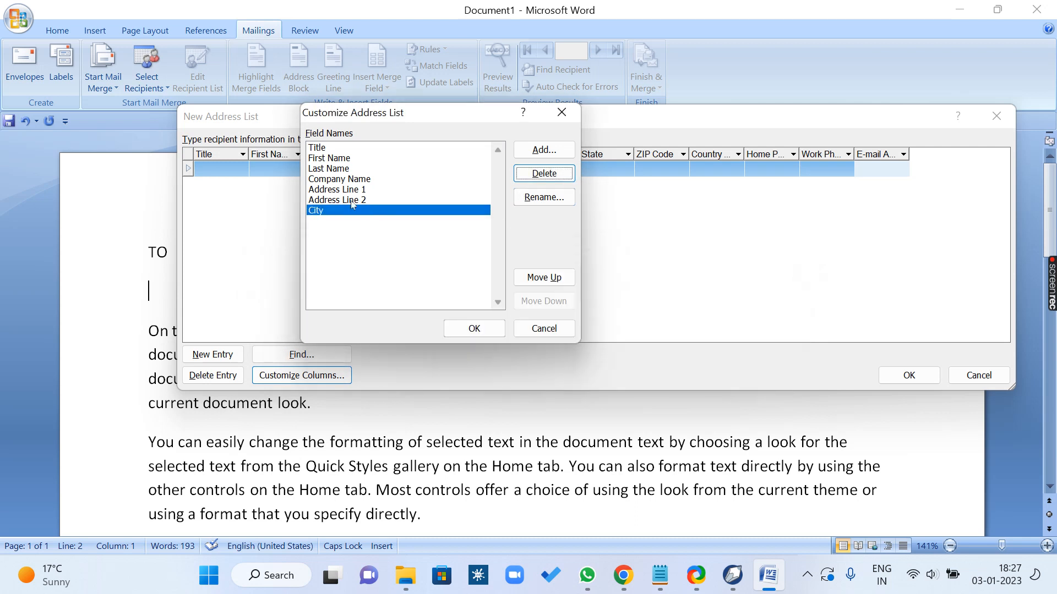
Step: Delete the Address Line 2 and Company Name fields, keeping City and Address Line 1
left_click(352, 201)
left_click(542, 174)
left_click(498, 326)
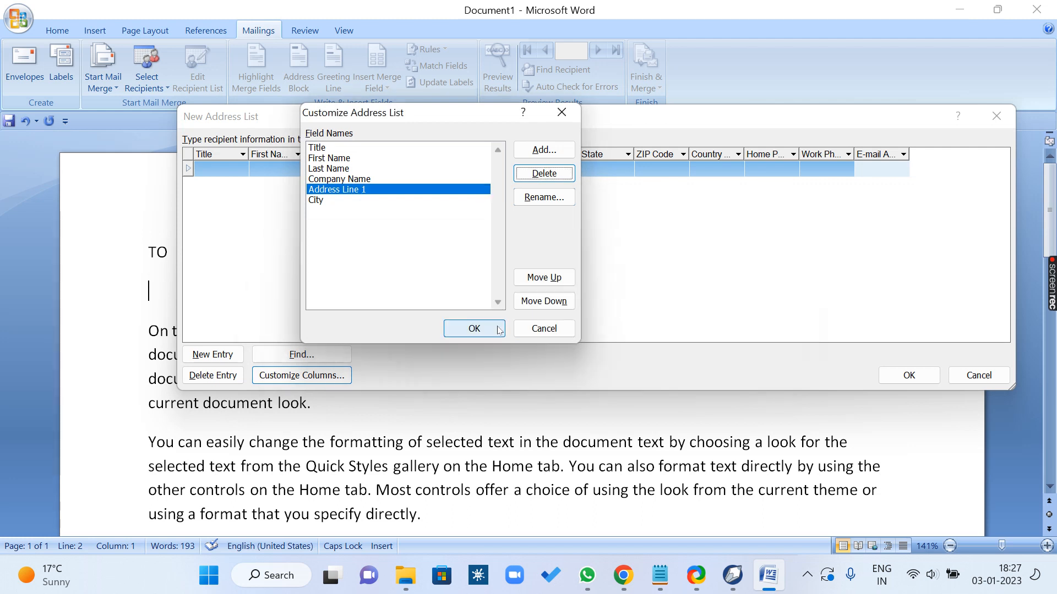
left_click(359, 180)
left_click(528, 175)
left_click(500, 325)
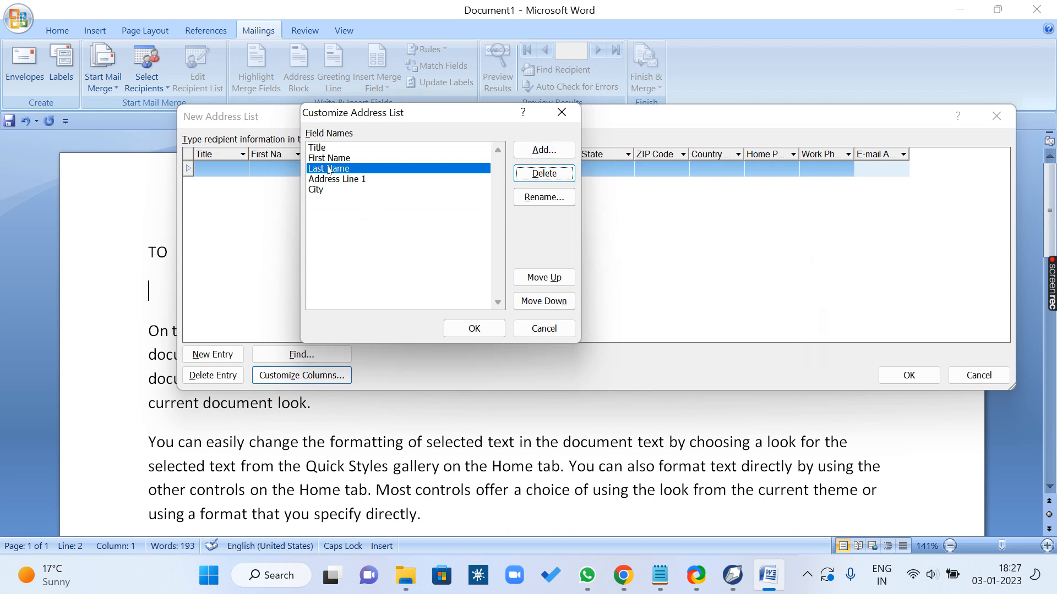
Step: Add a new address list field named CONTACT NUMBER after Last Name
left_click(552, 155)
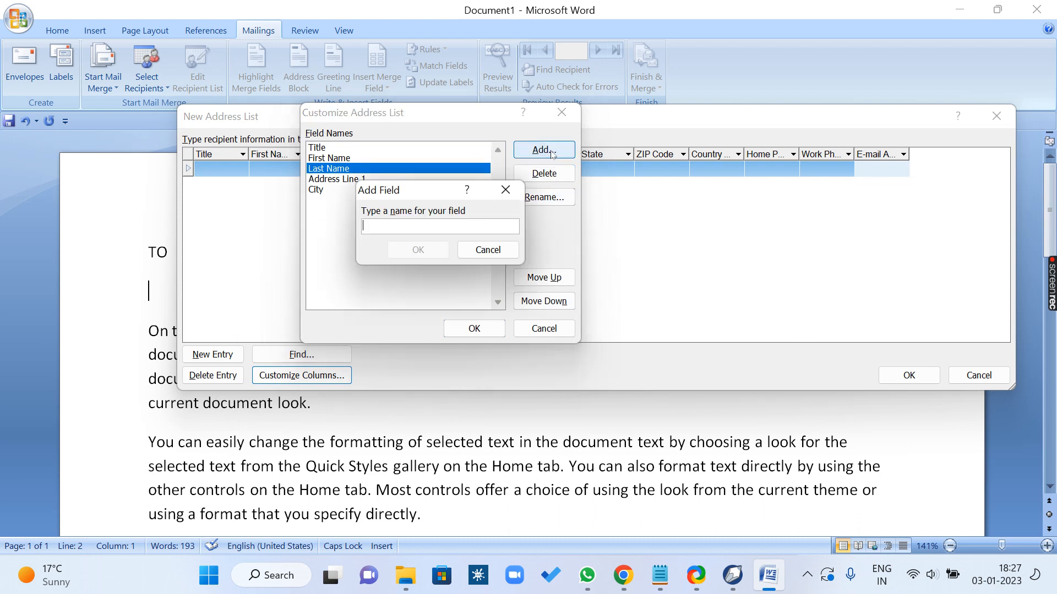
type("CONTAC")
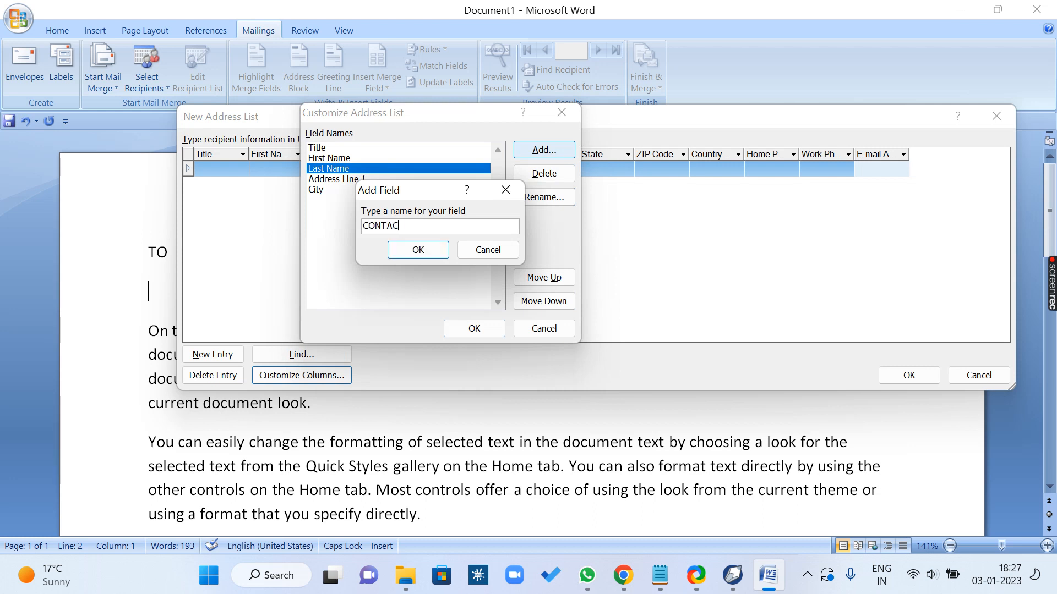
type("T NUMBER")
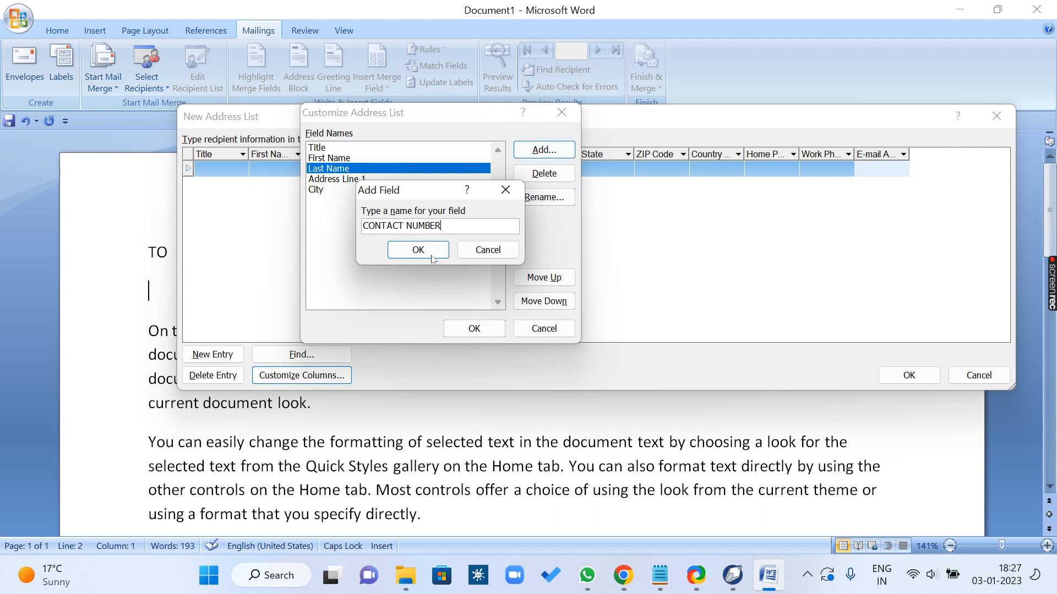
left_click(420, 251)
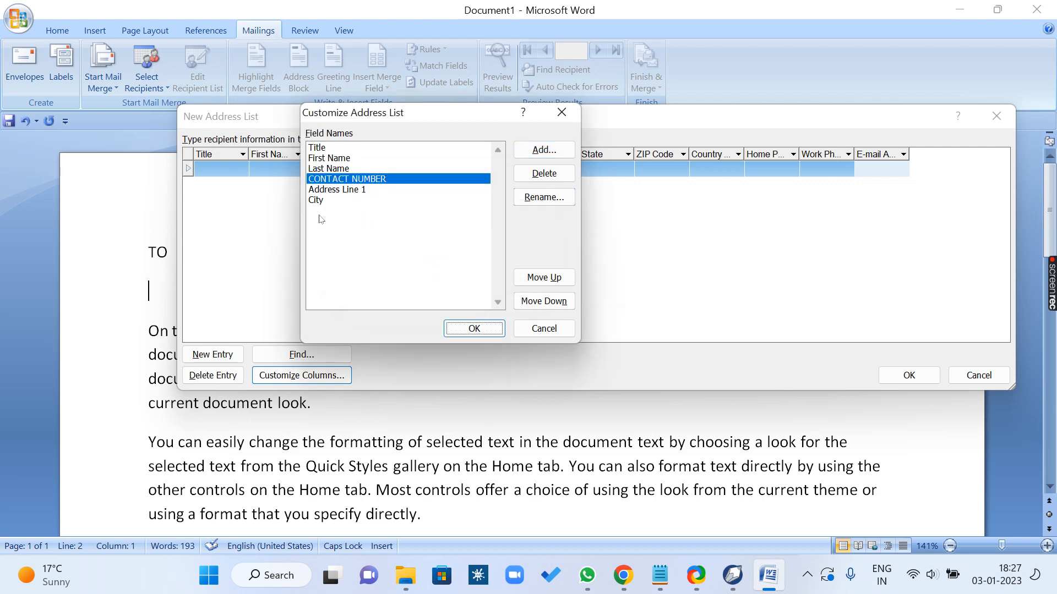
Step: Move the CONTACT NUMBER field below City to the end of the field order and apply the customized columns
left_click(549, 308)
left_click(550, 309)
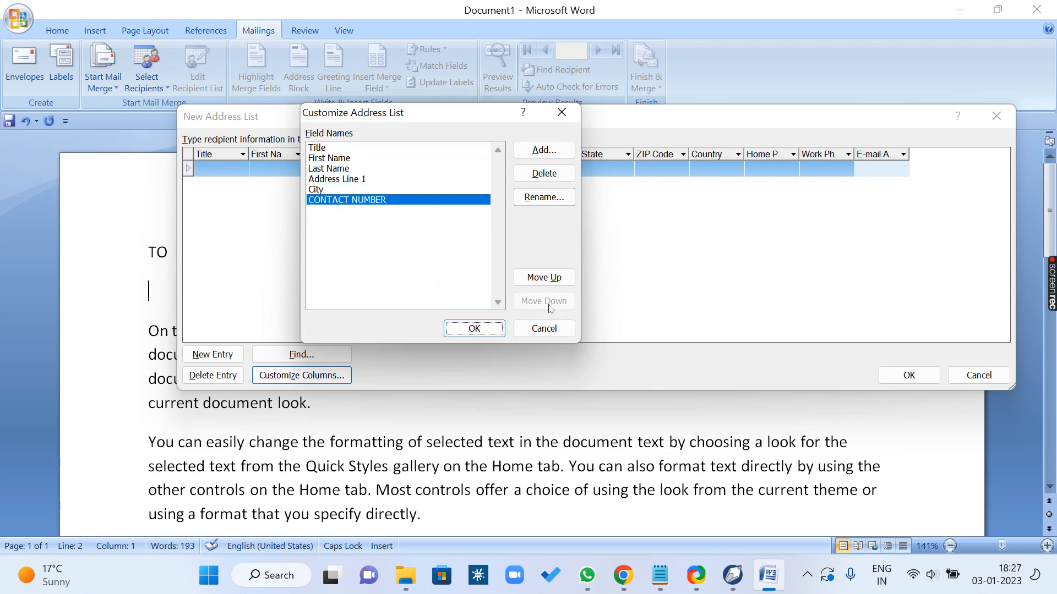
left_click(484, 332)
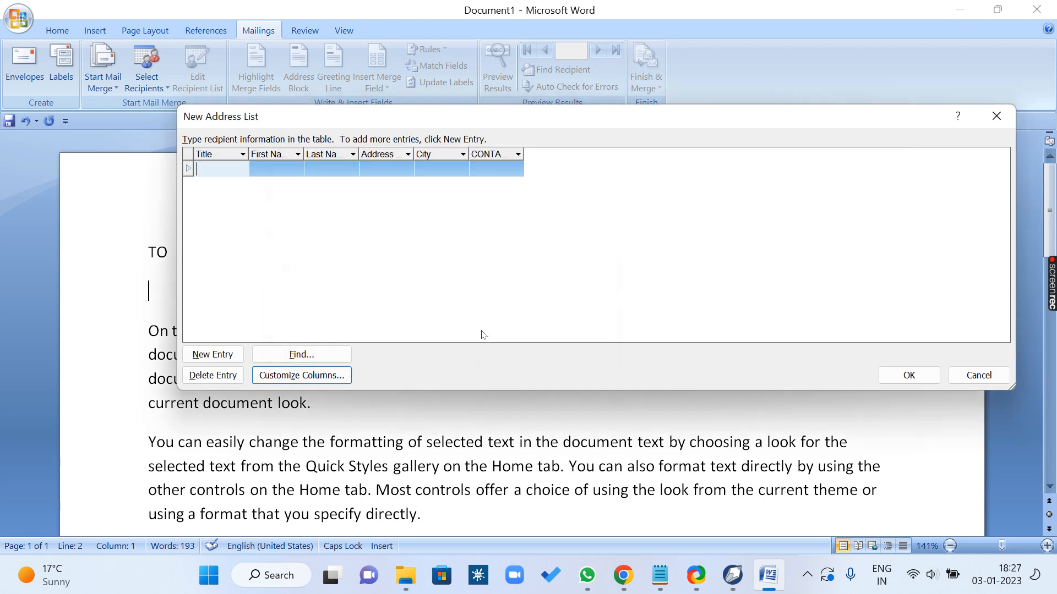
Step: Widen the First Name, Last Name, Address Line 1, City and CONTACT NUMBER columns so their full headings fit
double_click(524, 154)
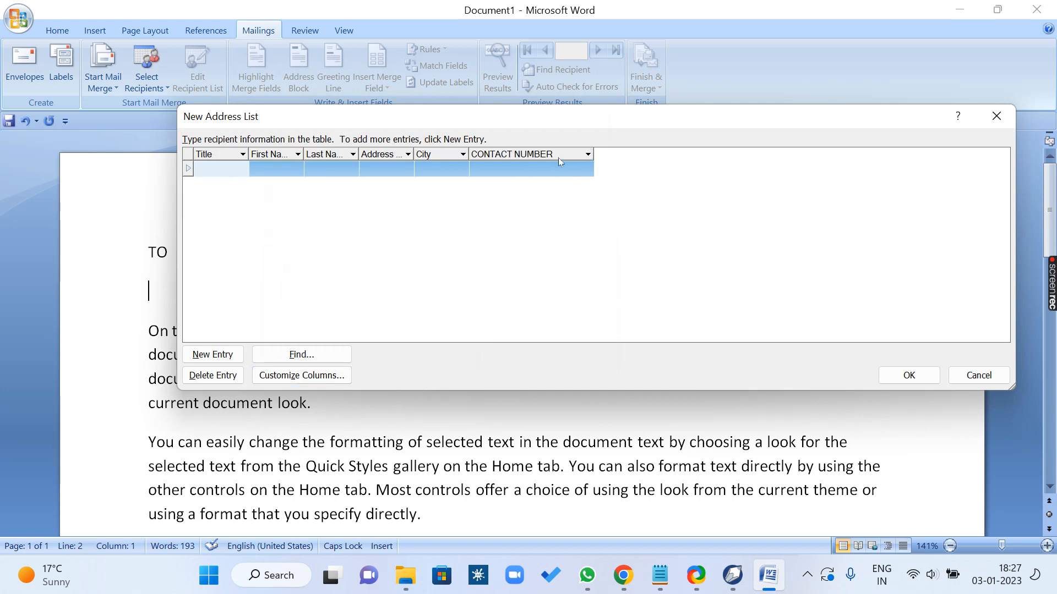
left_click_drag(468, 154, 534, 156)
left_click_drag(413, 155, 488, 157)
left_click_drag(359, 154, 455, 155)
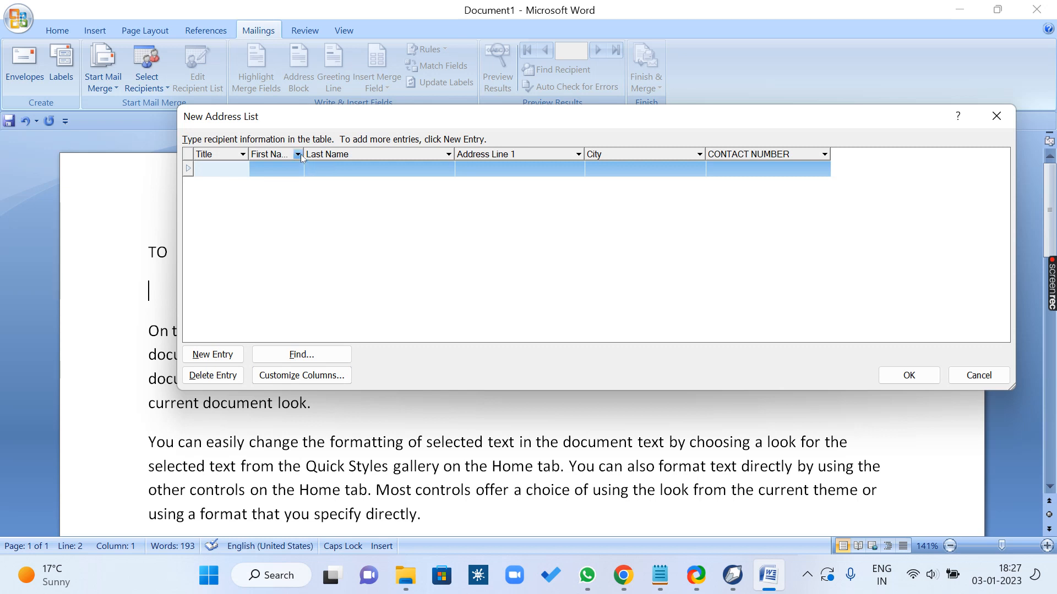
double_click(304, 155)
left_click_drag(323, 156, 422, 160)
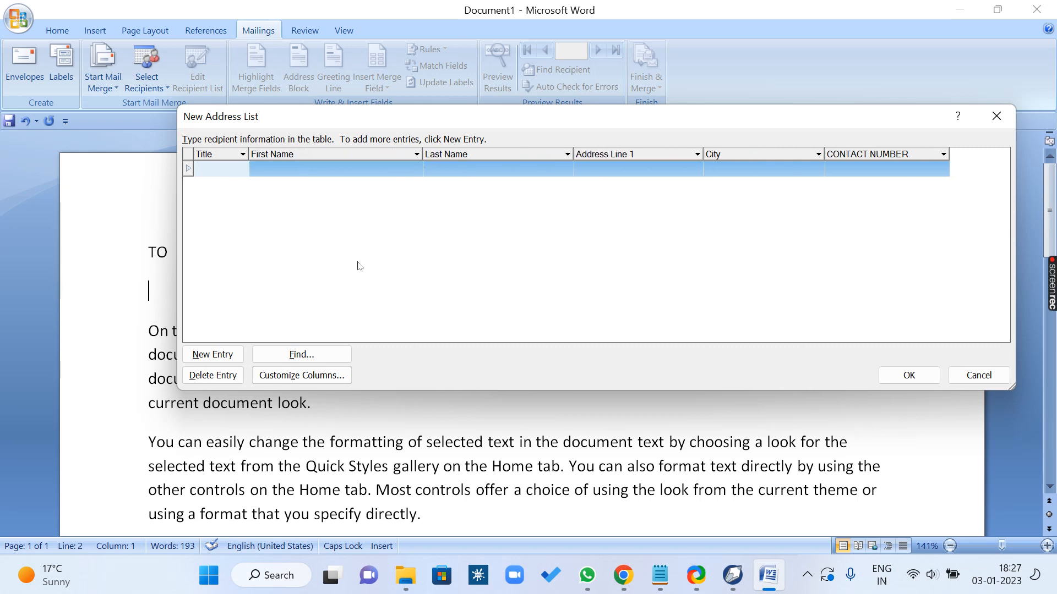
Step: Enter the title MR. and the first recipient's first and last name in the first row
left_click(241, 169)
type("MR.")
key("Tab")
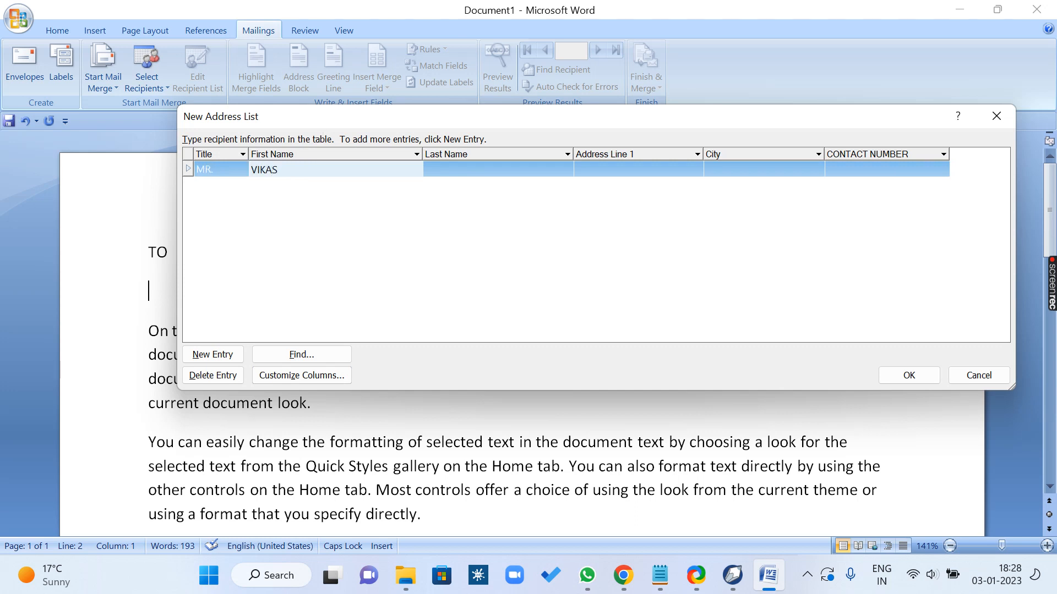
key("Tab")
Step: Fill in the first recipient's address line, city and contact number, and start a second entry row
key("Tab")
type("Y")
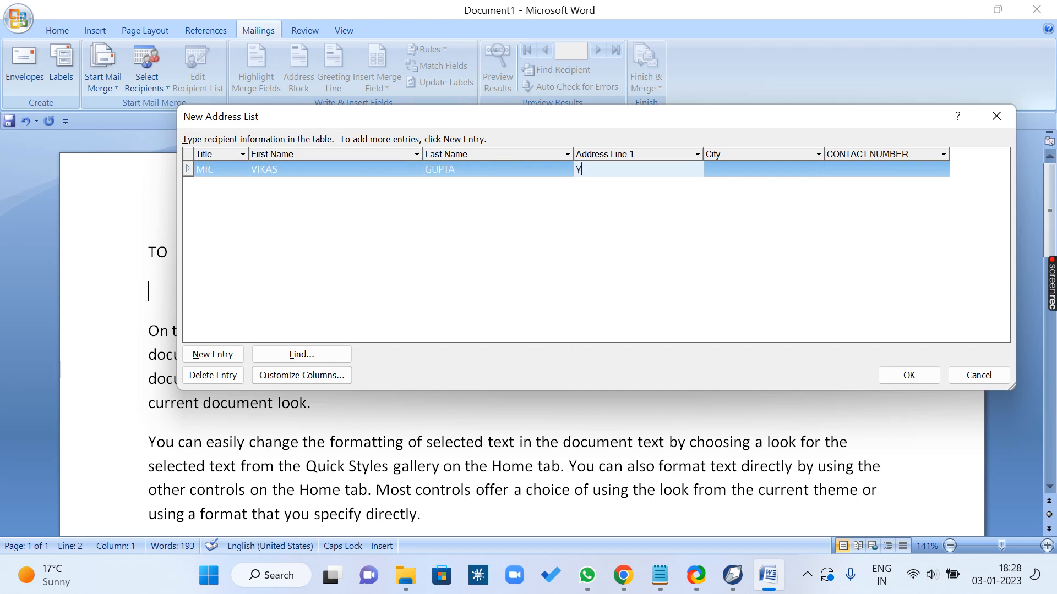
type("ASHODANA")
key("BackSpace")
type("NAGAR")
key("Tab")
type("KANPUR")
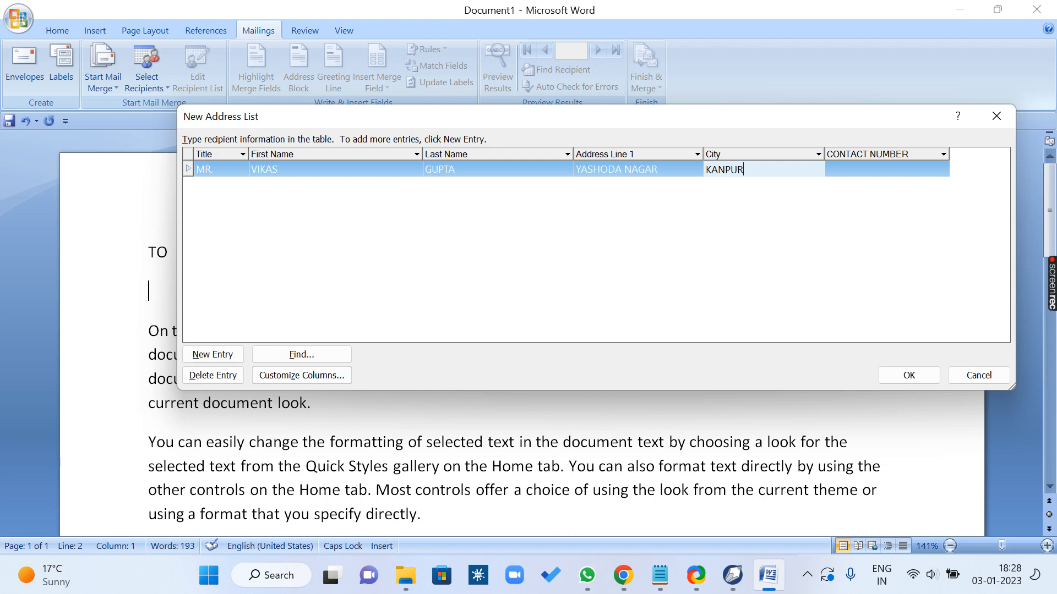
key("Tab")
type("123")
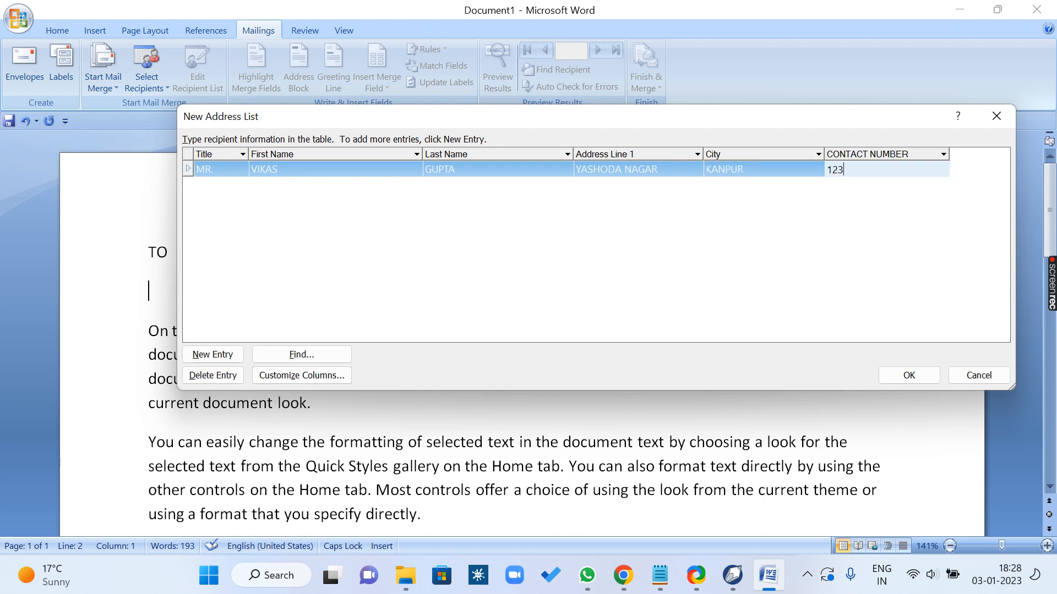
type("4567890")
key("Tab")
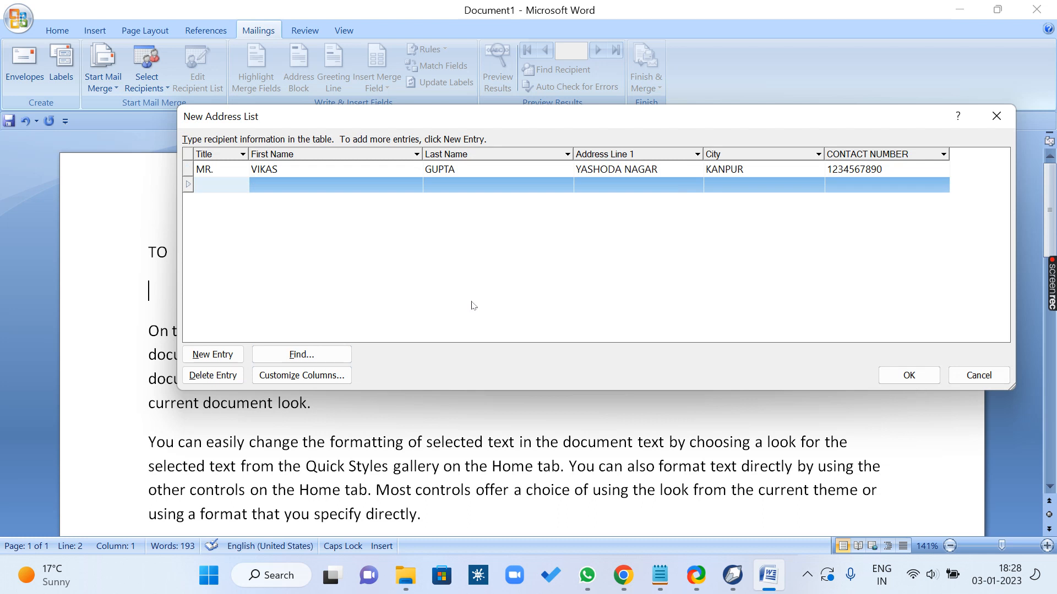
Step: Enter the title MISS and the second recipient's first and last name in the second row
type("MISS")
key("Tab")
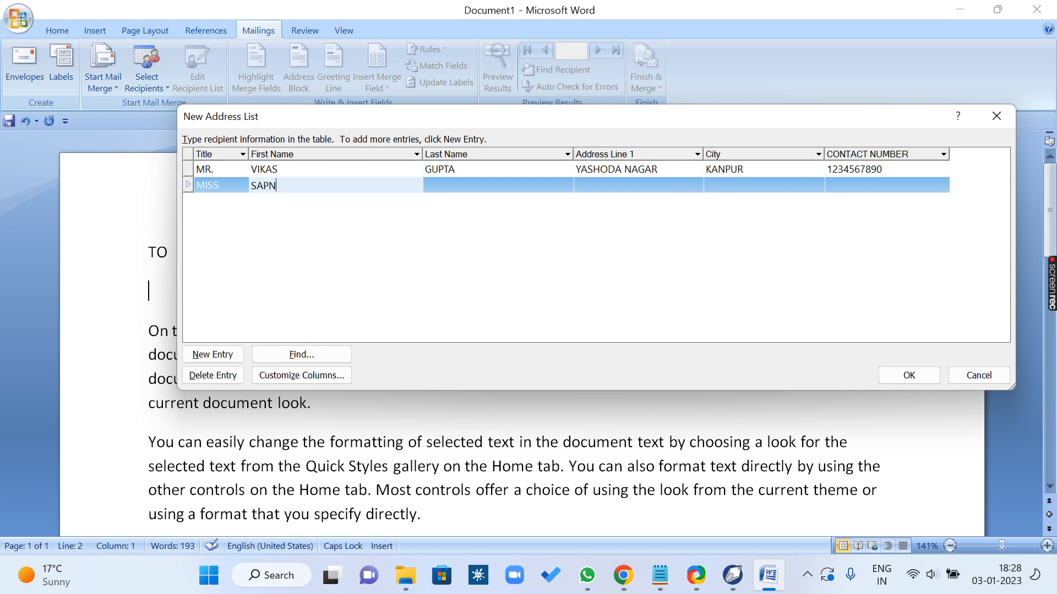
key("Tab")
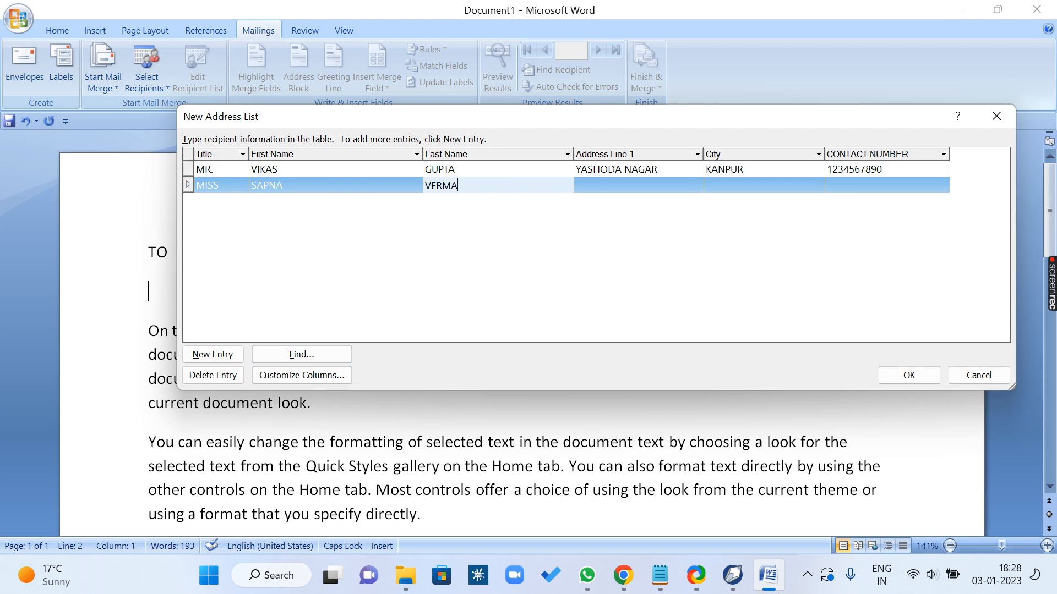
Step: Fill in the second recipient's address line, city and contact number, and start a third entry row
key("Tab")
type("SHAST")
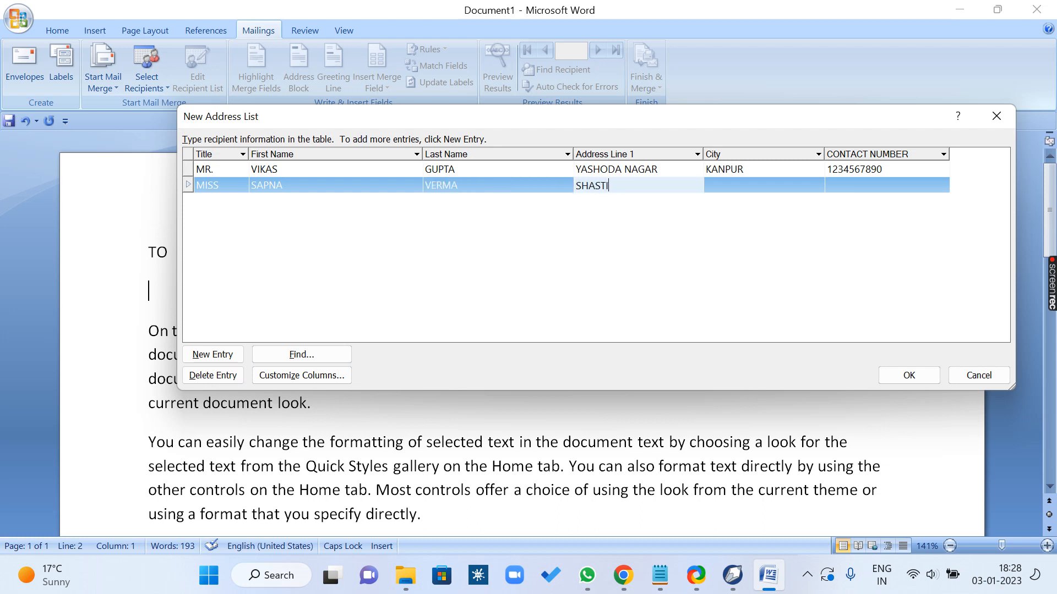
type("RI NAGAR")
key("Tab")
type("LUCKNOW")
key("Tab")
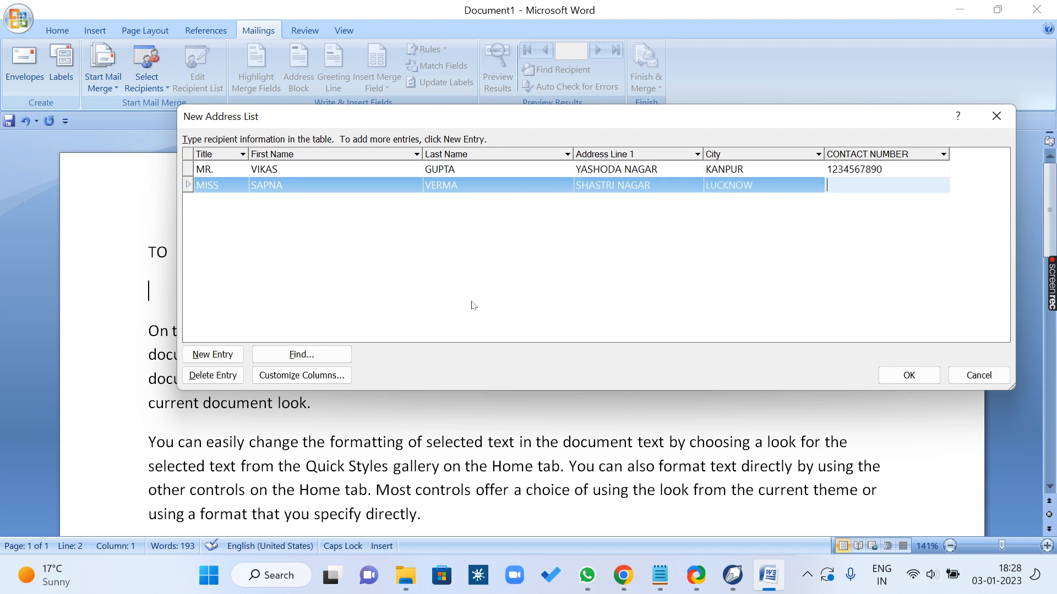
type("1212121212")
key("Tab")
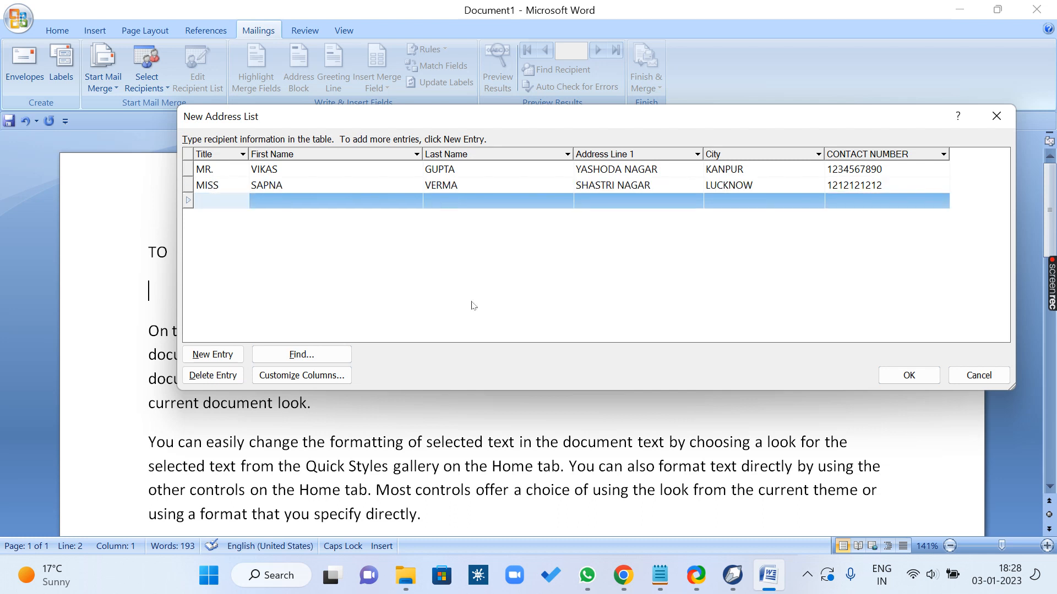
Step: Enter the title MR. and the third recipient's first and last name in the third row
type("MR.")
key("Tab")
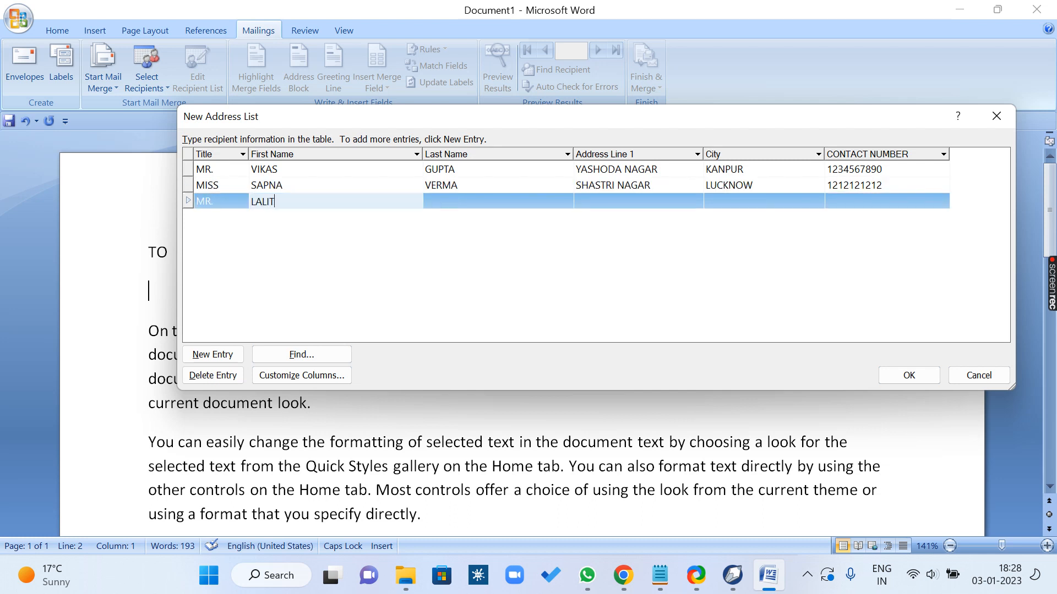
key("Tab")
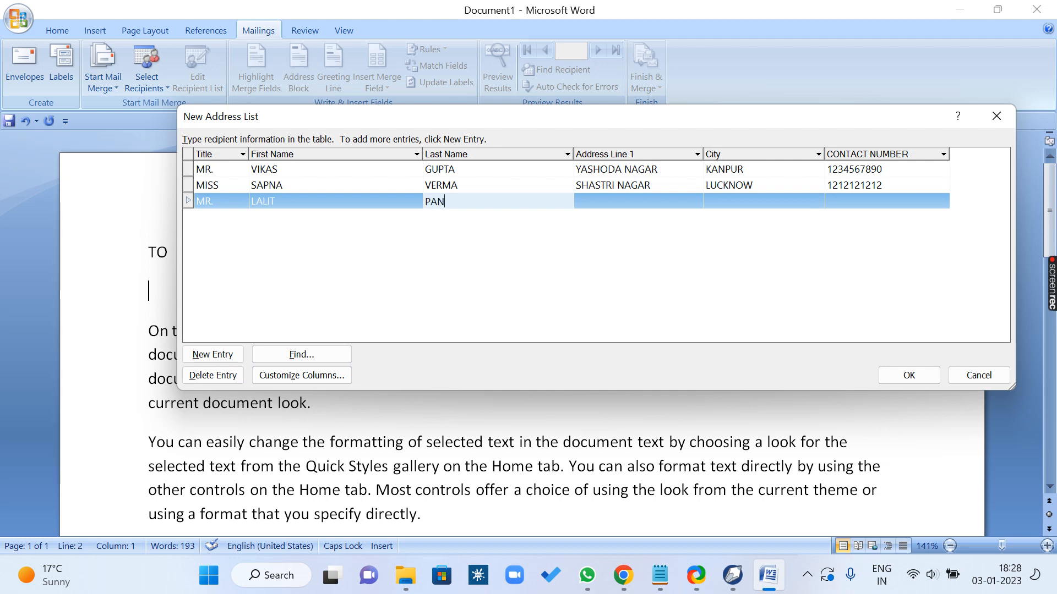
Step: Fill in the third recipient's address line, city and contact number, and start a fourth entry row
key("Tab")
type("FAZA")
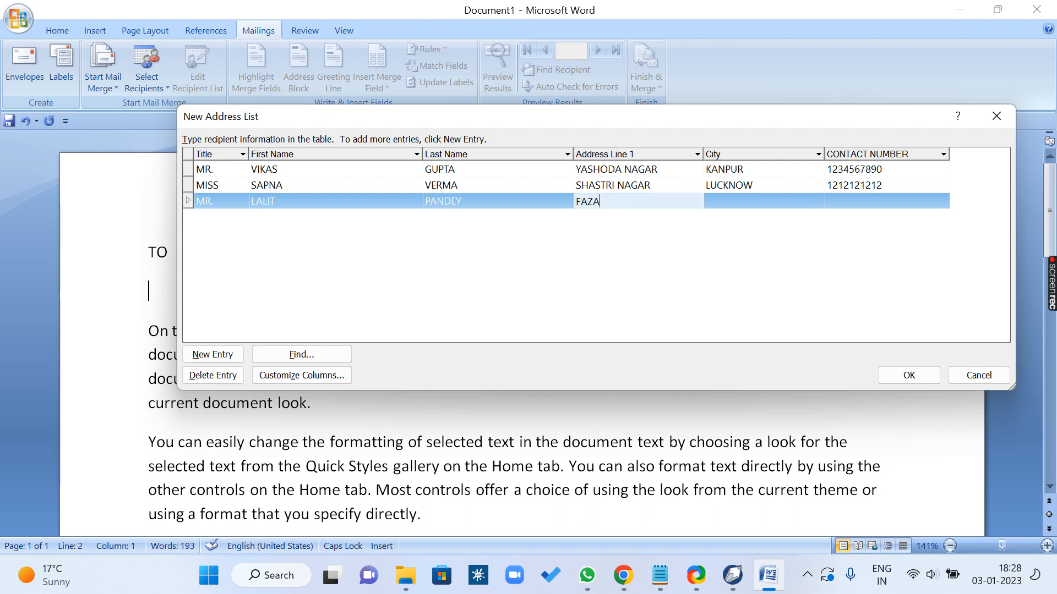
type("LGANJ")
key("Tab")
type("ALLAHABAD")
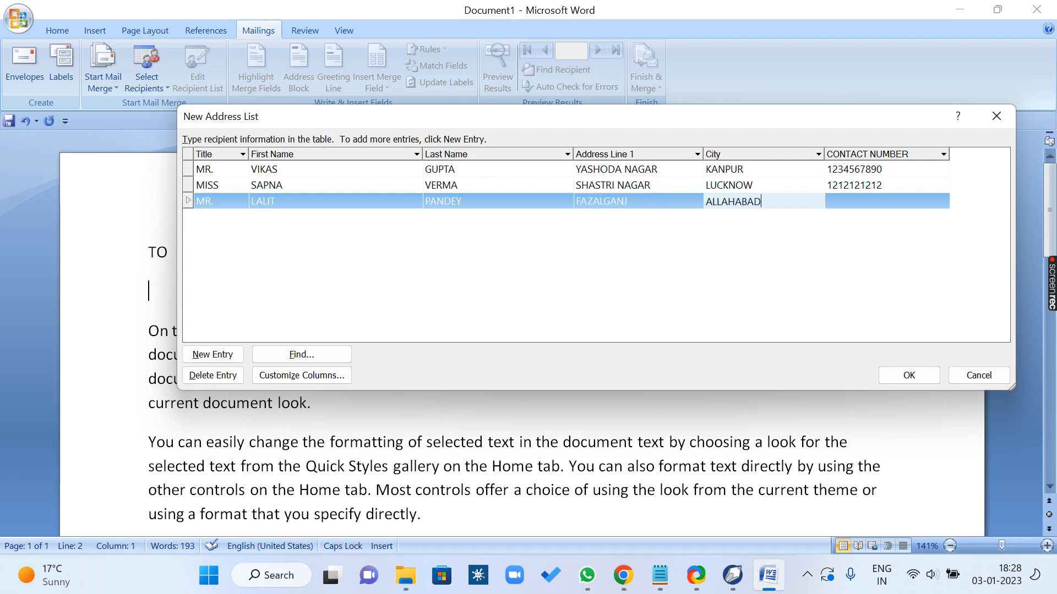
key("Tab")
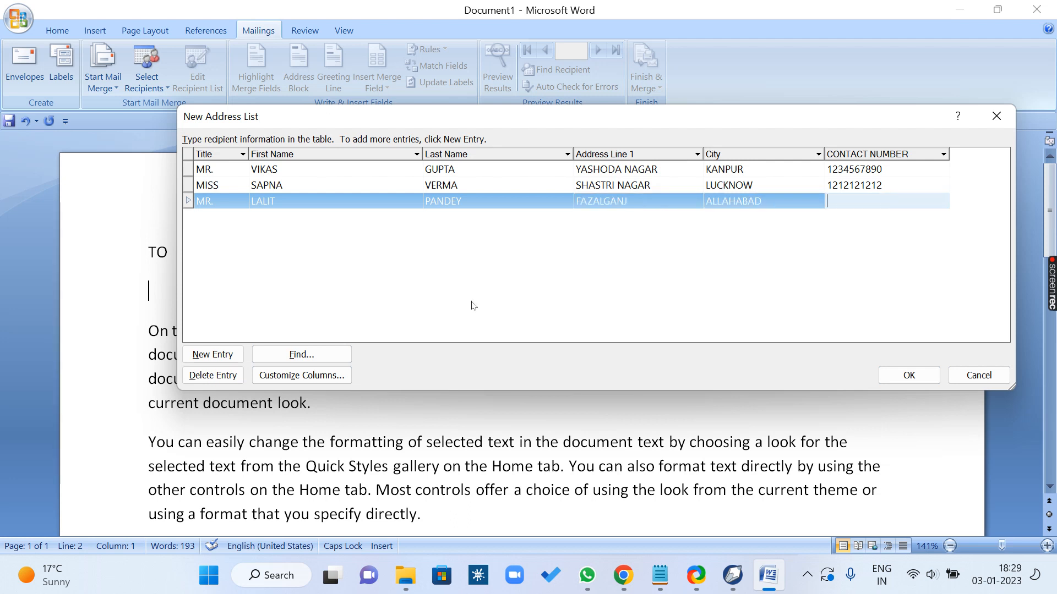
type("0987654321")
key("Tab")
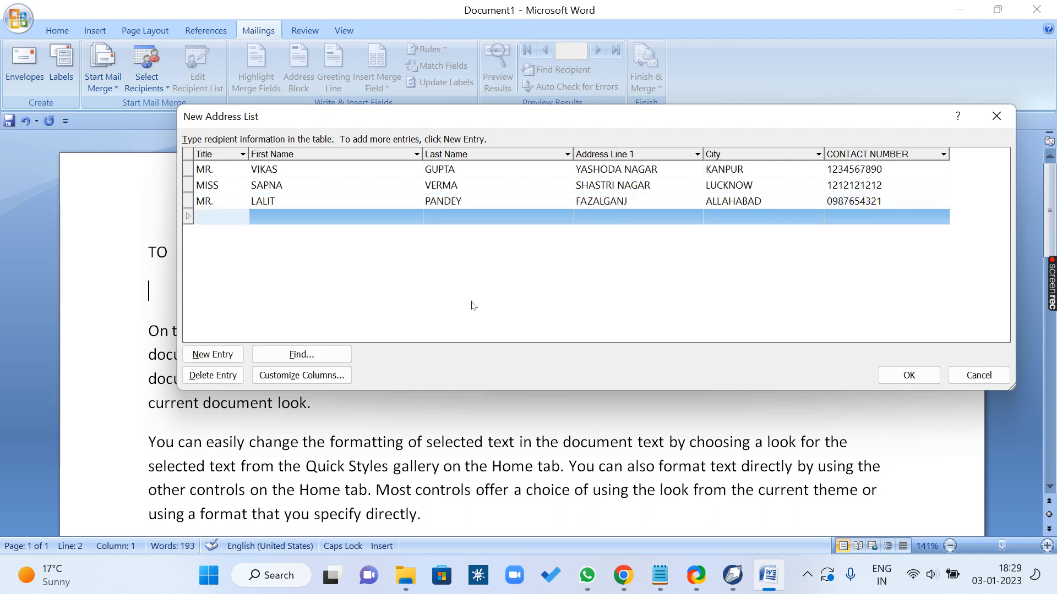
Step: Enter the title MISS and the fourth recipient's first and last name in the fourth row
type("MISS")
key("Tab")
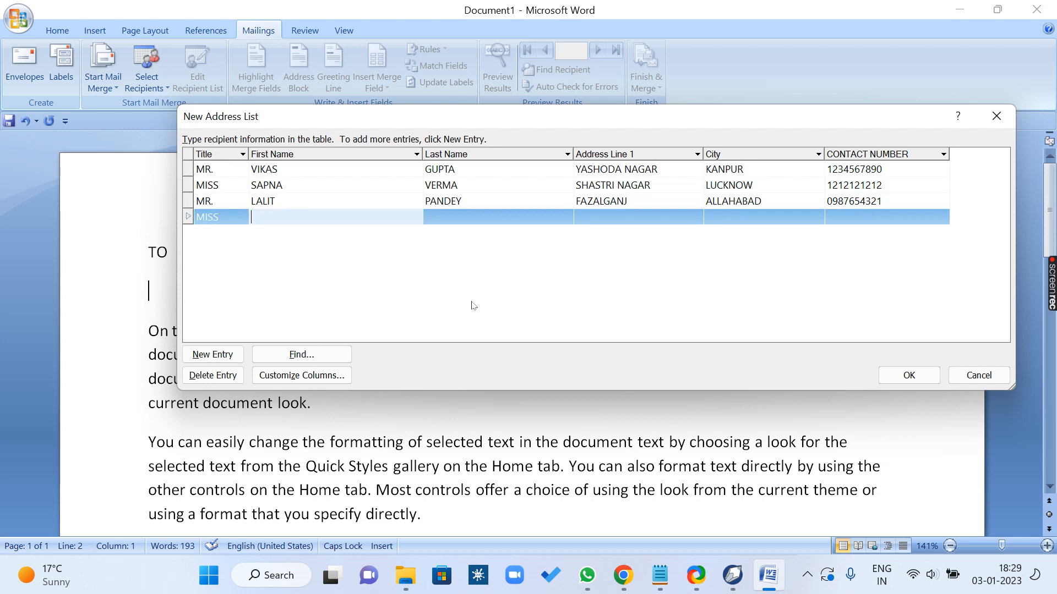
key("Tab")
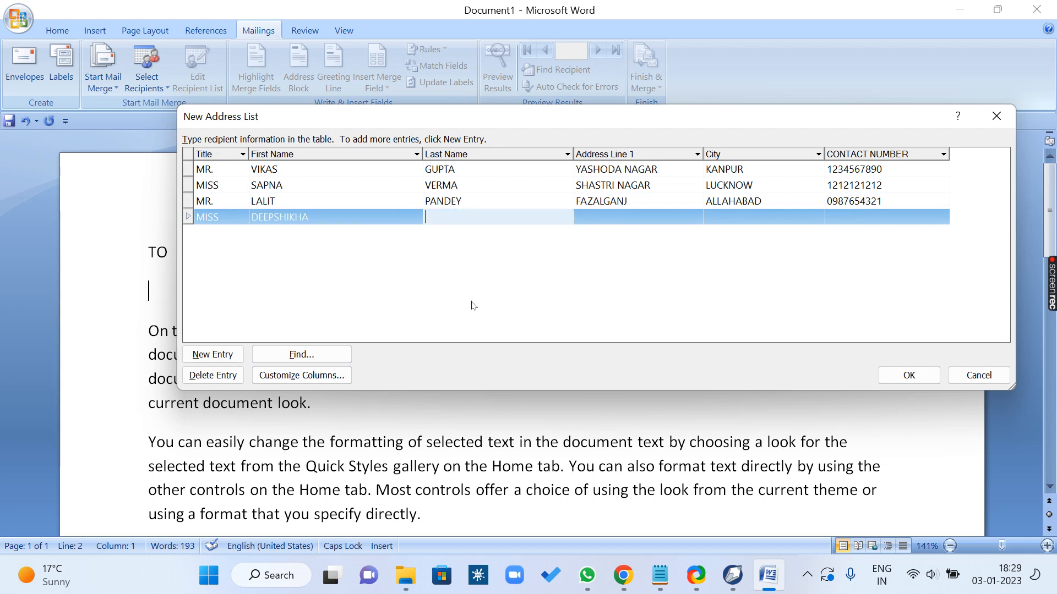
Step: Fill in the fourth recipient's address line, city and contact number, and start a fifth entry row
key("Tab")
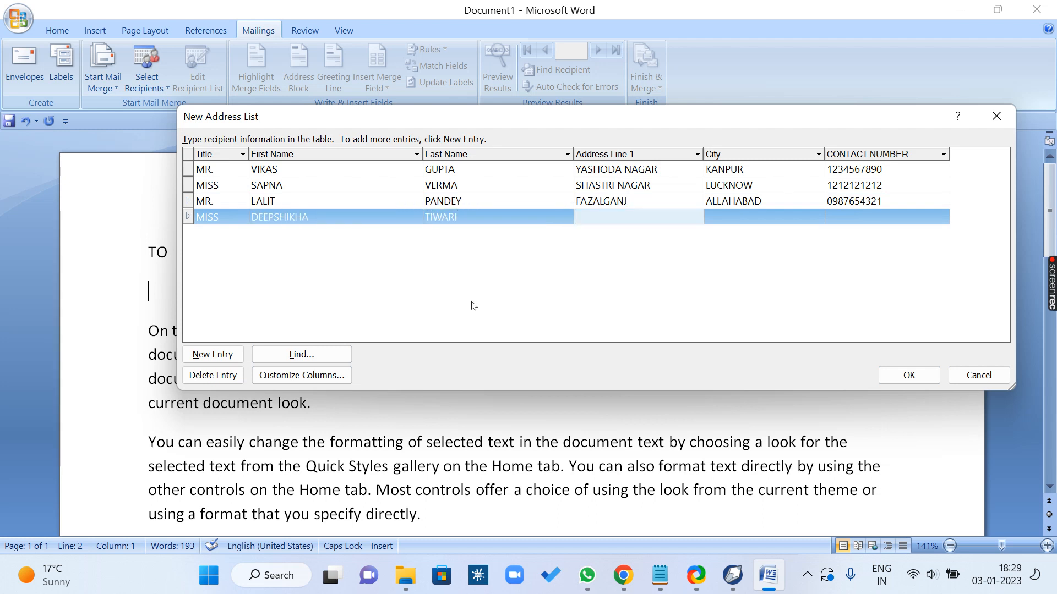
type("PANKI")
key("Tab")
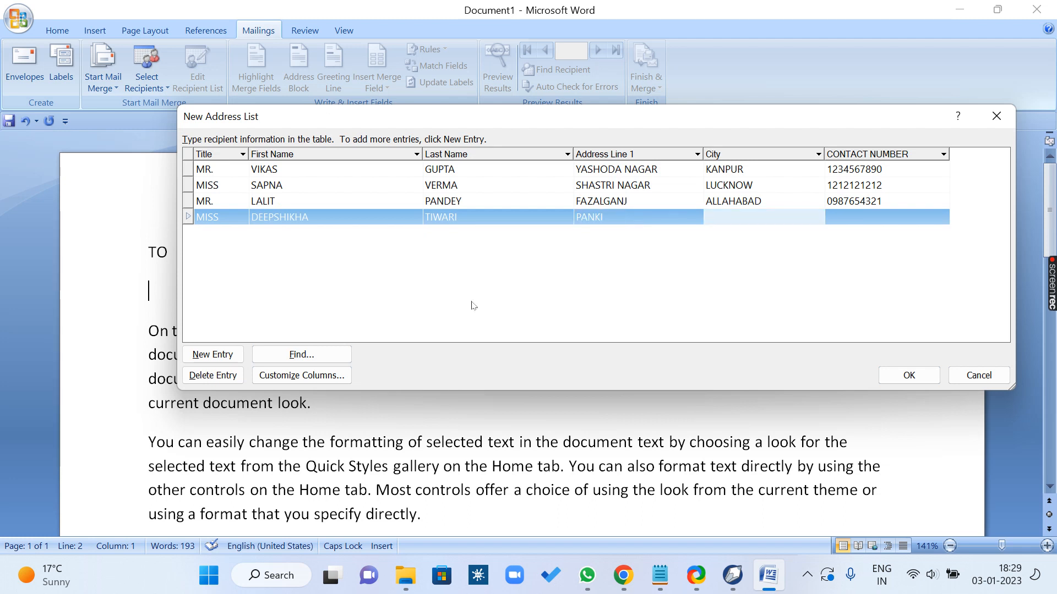
type("BARELY")
key("Tab")
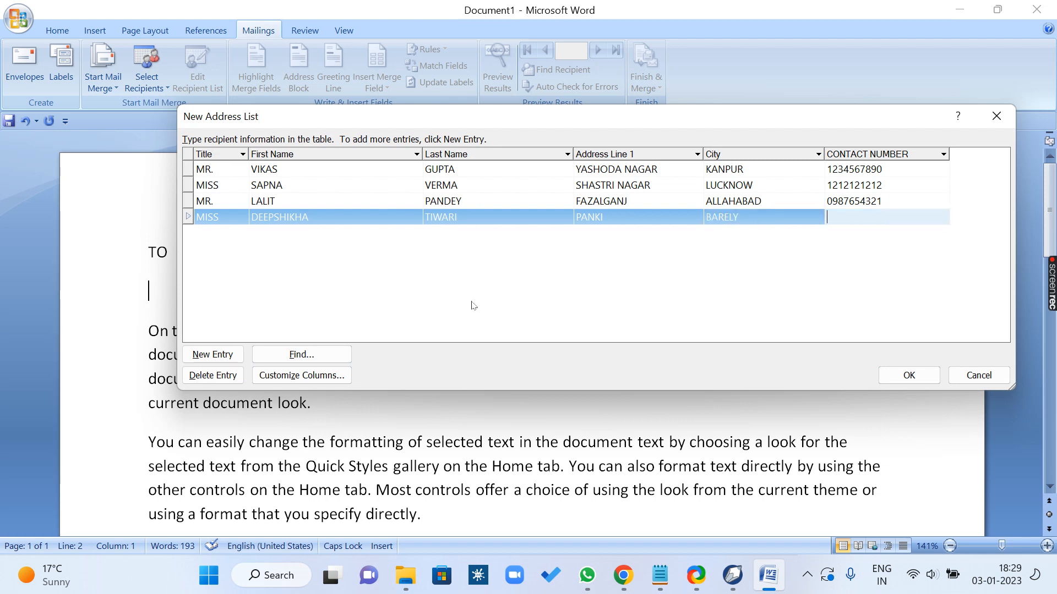
type("5454545454")
key("Tab")
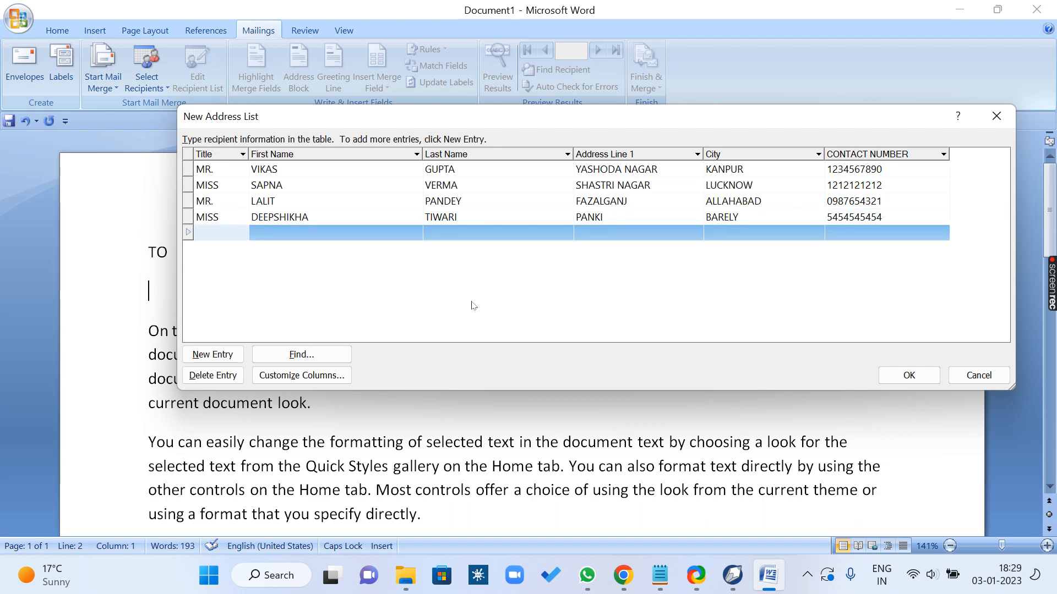
Step: Enter the title MR. and the fifth recipient's first and last name in the fifth row
type("MR.")
key("Tab")
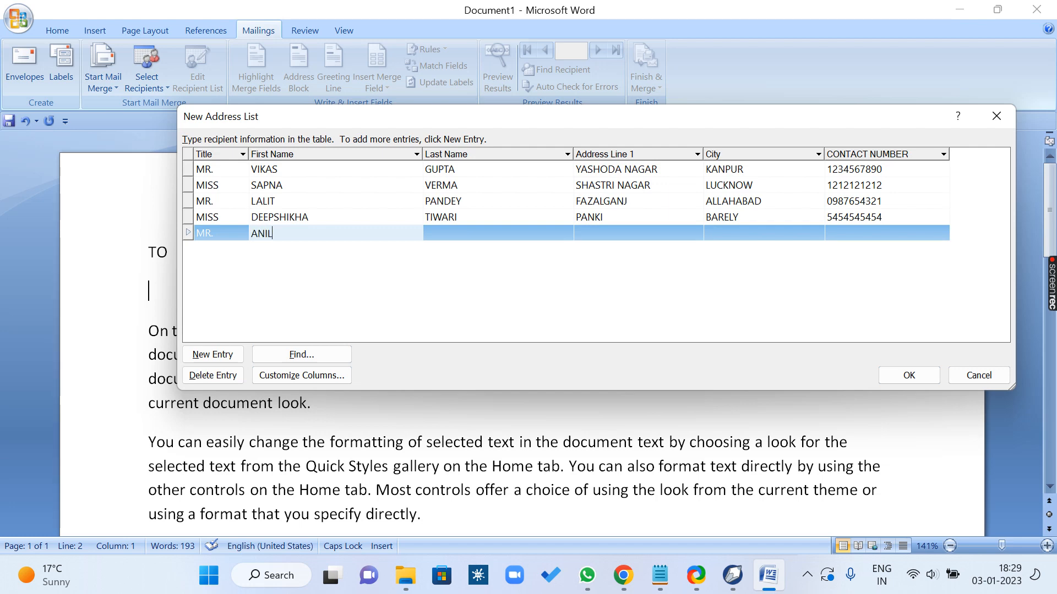
key("Tab")
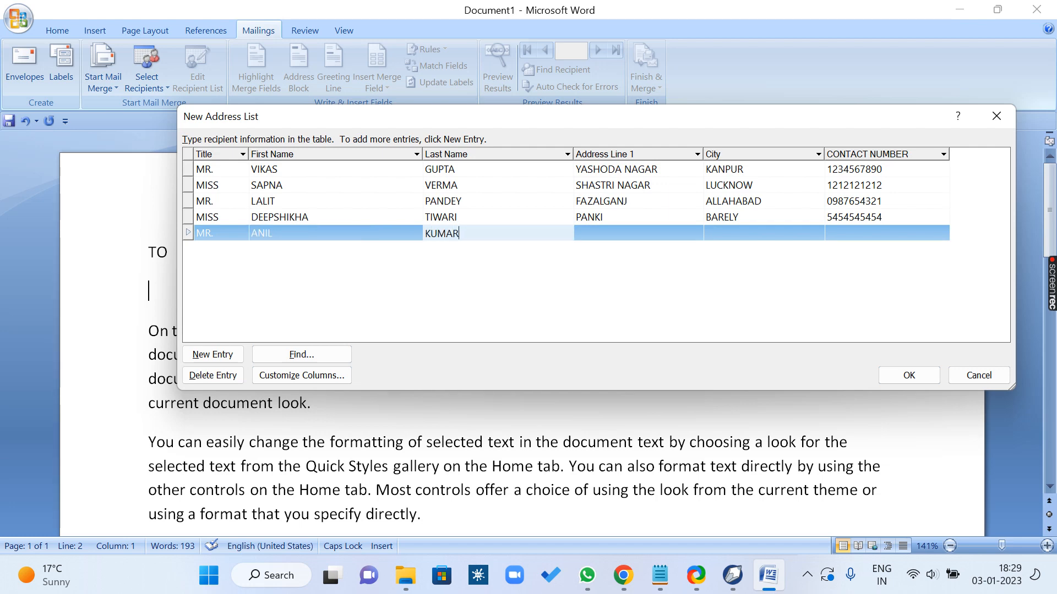
Step: Fill in the fifth recipient's address line, city and contact number, and start a sixth entry row
key("Tab")
type("RAVE MOTI")
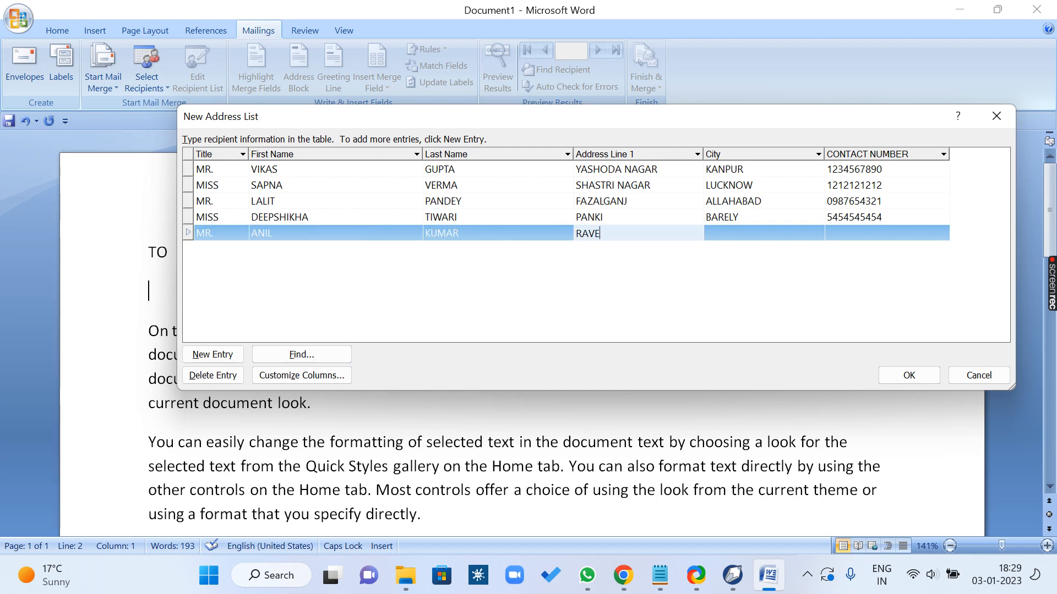
key("Tab")
type("KANPUR")
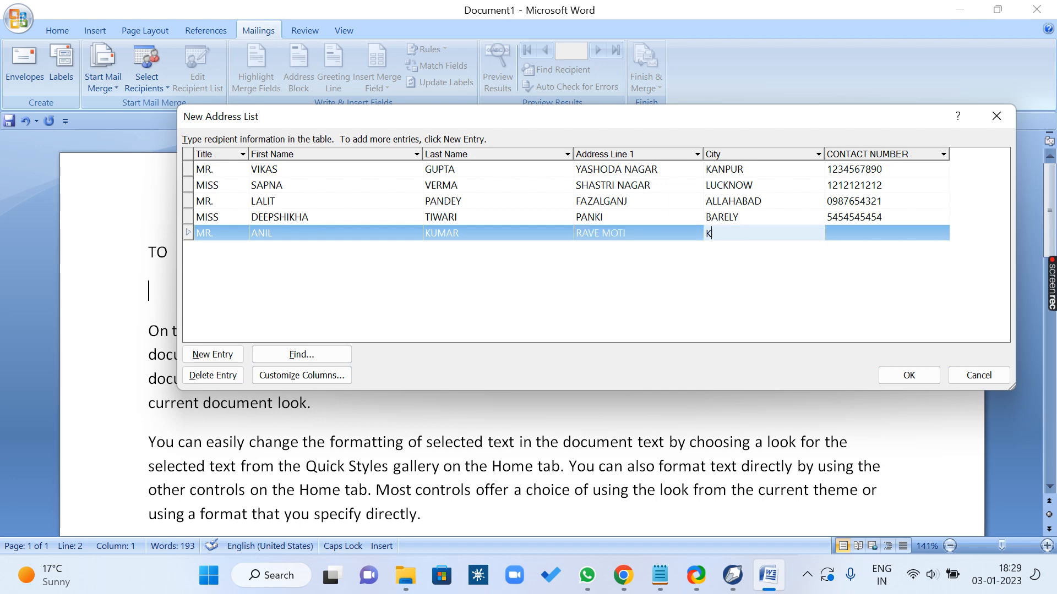
key("Tab")
type("7676767676")
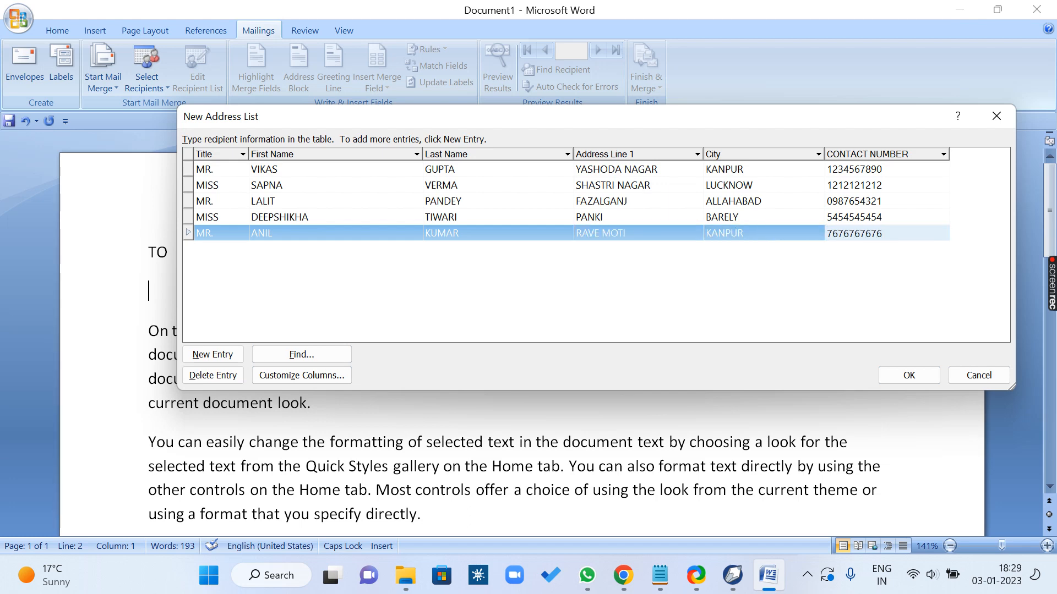
key("Tab")
Step: Enter the title MIS and the sixth recipient's first and last name in the sixth row
type("MIS")
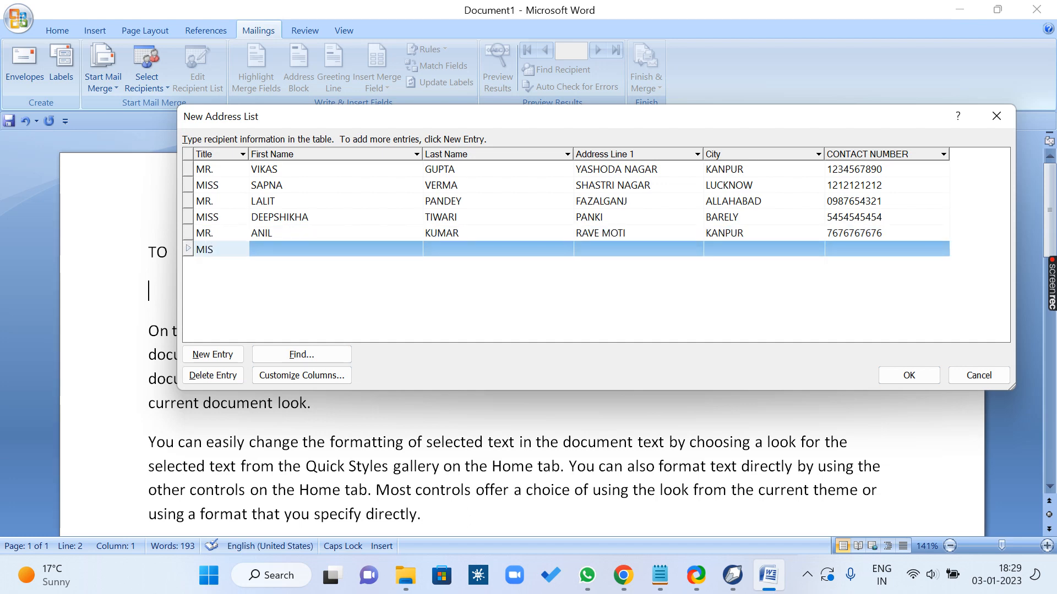
key("Tab")
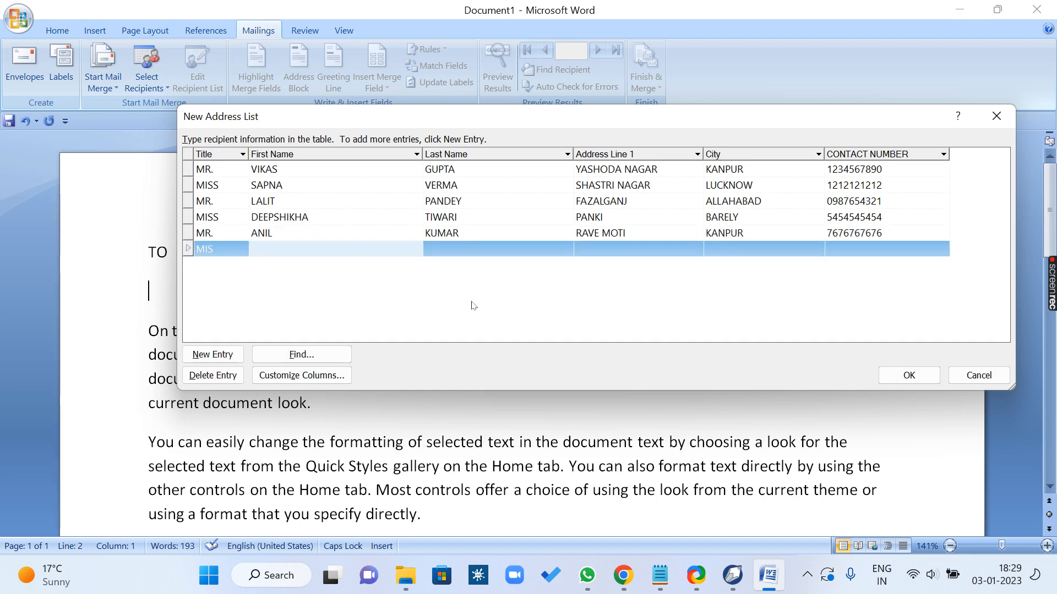
key("Tab")
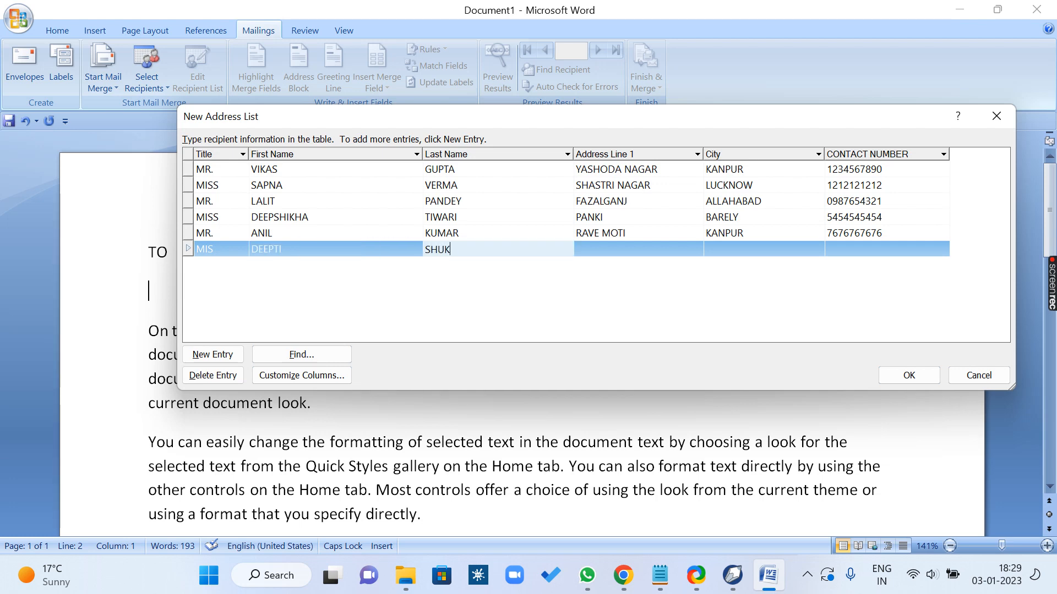
Step: Fill in the sixth recipient's address line in the Address Line 1 column
key("Tab")
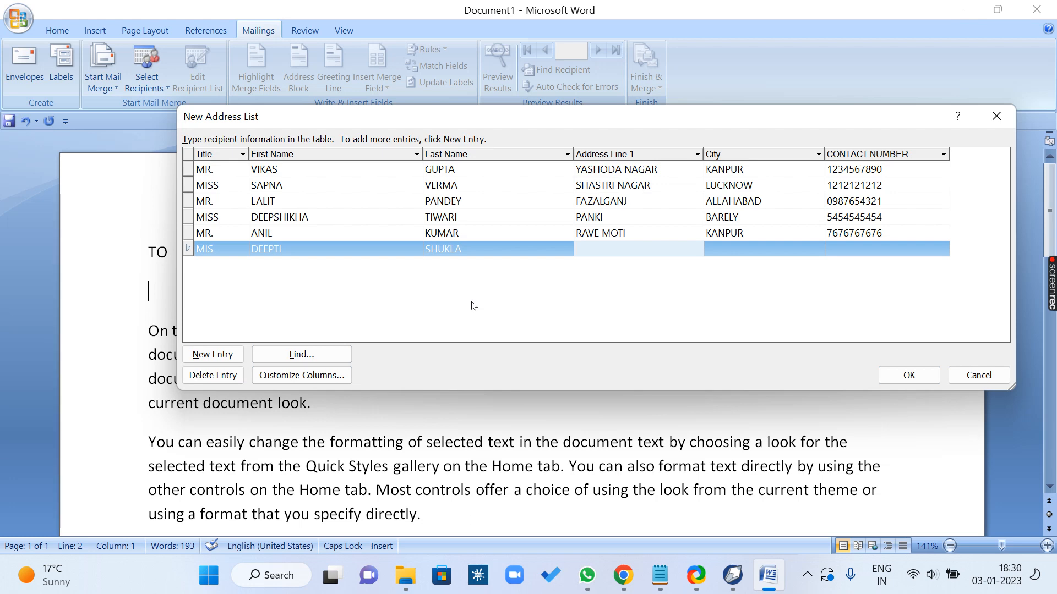
type("RAVE 3")
key("Tab")
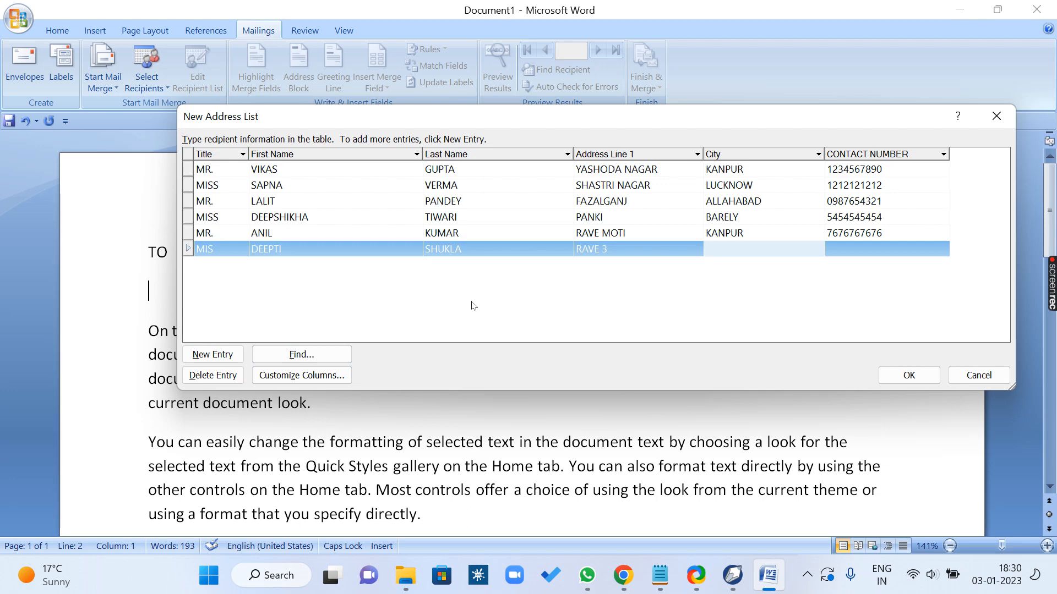
Step: Correct the sixth recipient's title to MISS and return to that row's City field
key("shift+Tab")
key("shift+Tab")
key("shift+Tab")
key("shift+Tab")
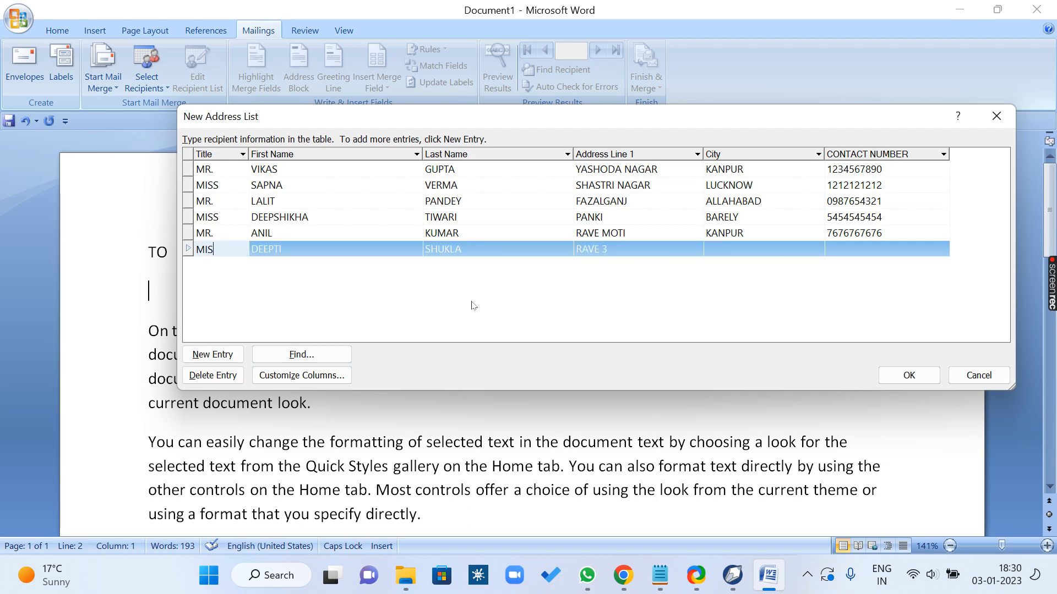
type("S")
key("Tab")
key("Tab")
key("Tab")
key("Tab")
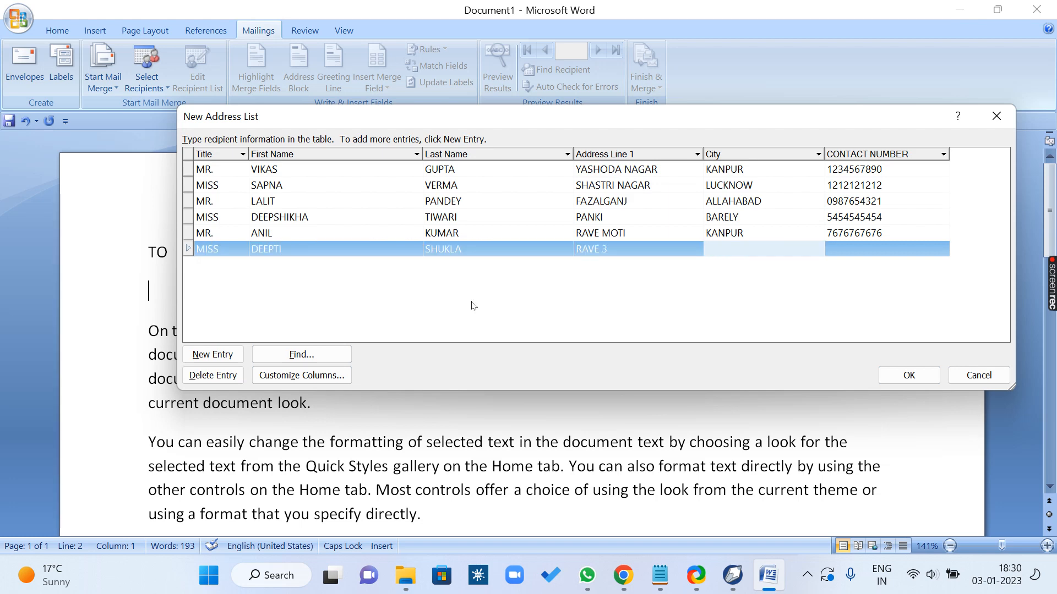
Step: Fill in the sixth recipient's city and contact number
type("UNNAO")
key("Tab")
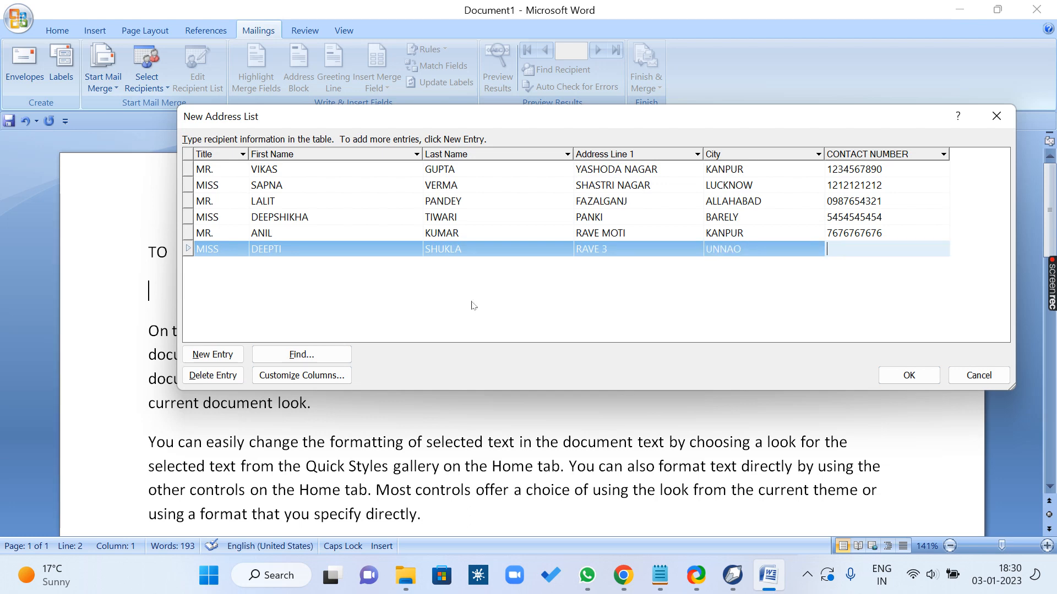
type("555")
key("shift+Tab")
key("shift+Tab")
key("shift+Tab")
key("shift+Tab")
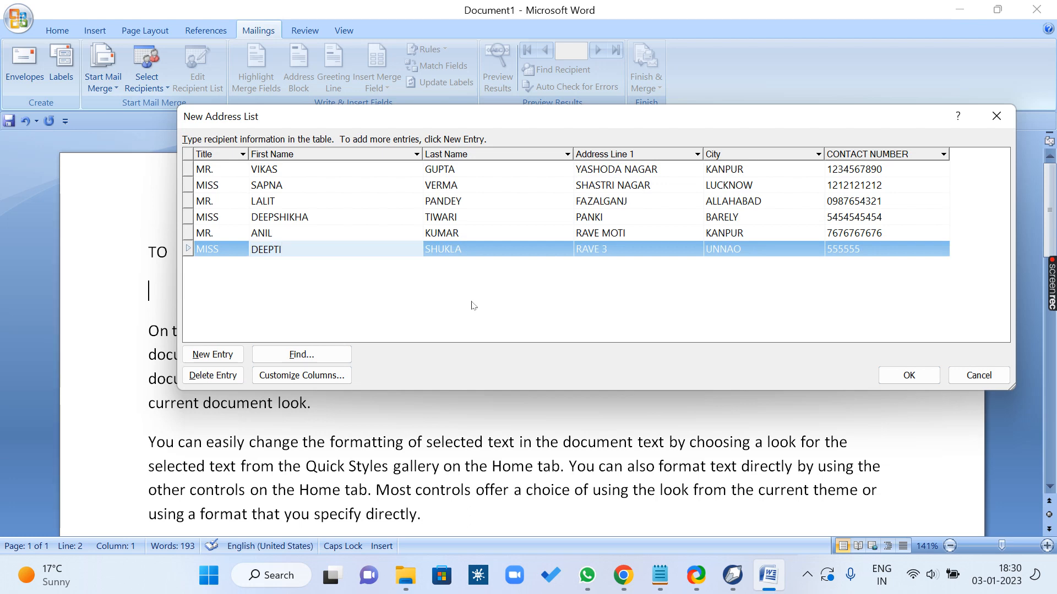
key("Tab")
key("Tab")
key("Tab")
key("Tab")
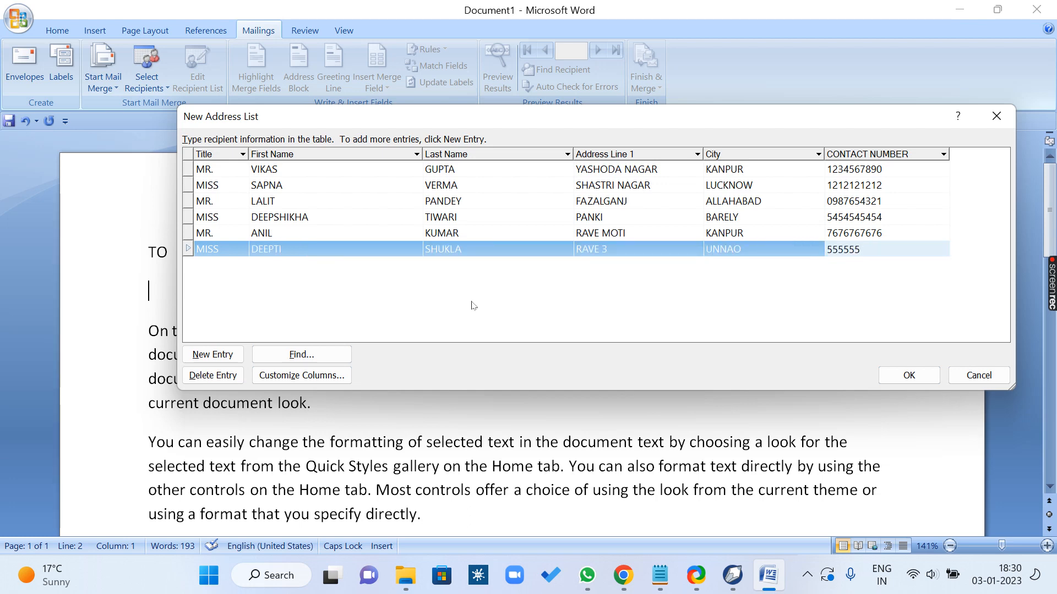
key("shift+Tab")
key("shift+Tab")
key("shift+Tab")
key("shift+Tab")
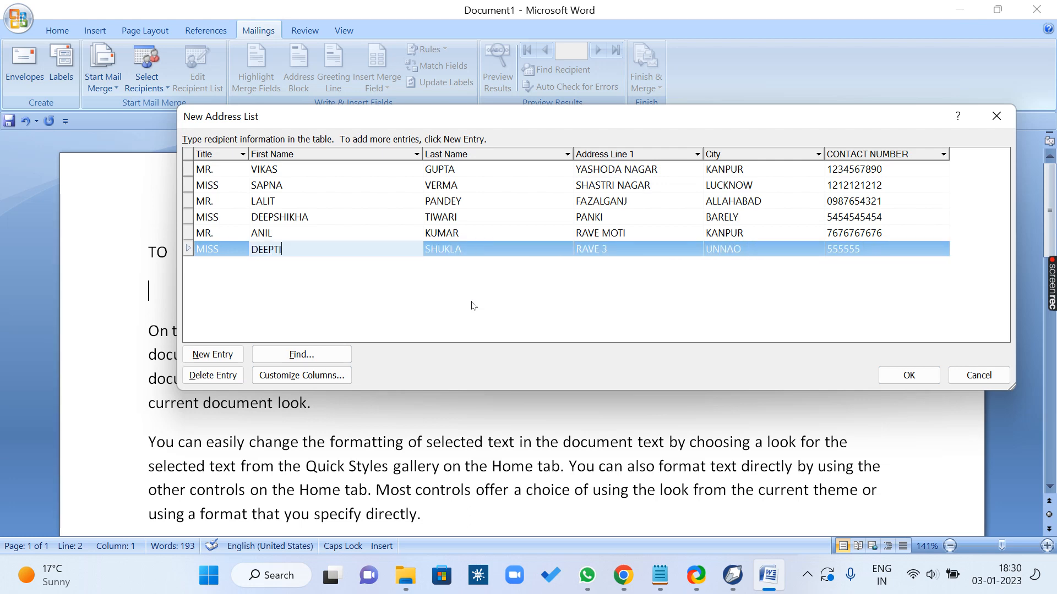
key("shift+Tab")
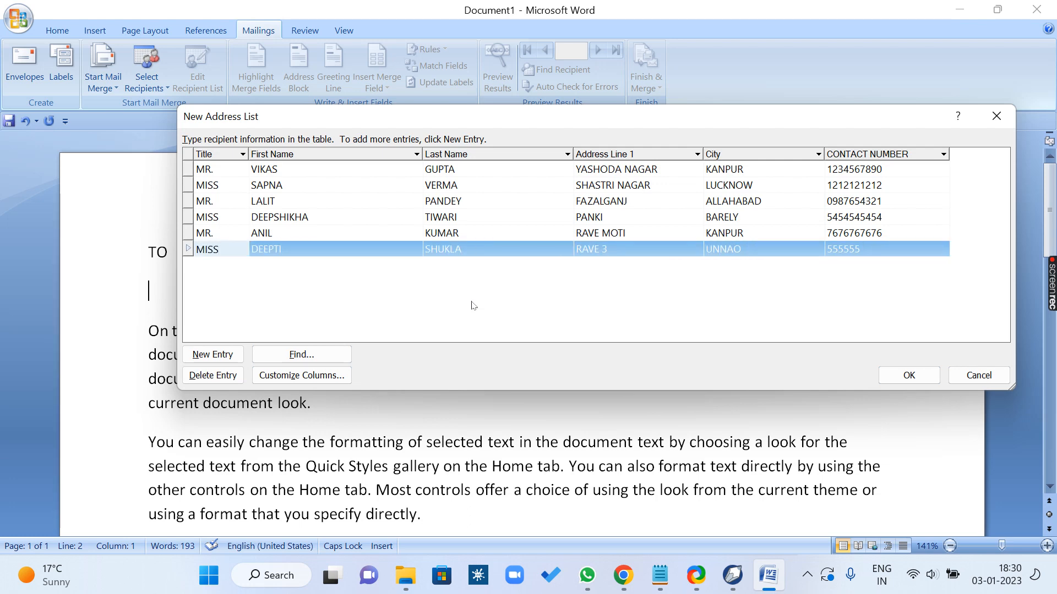
key("Tab")
key("Tab")
key("Tab")
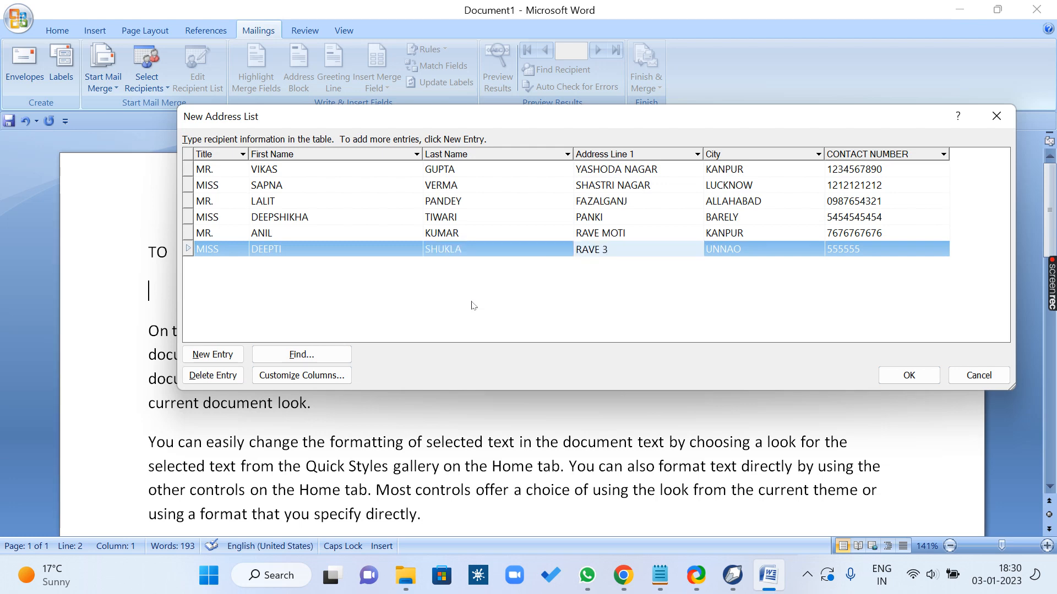
key("shift+Tab")
key("shift+Tab")
key("shift+Tab")
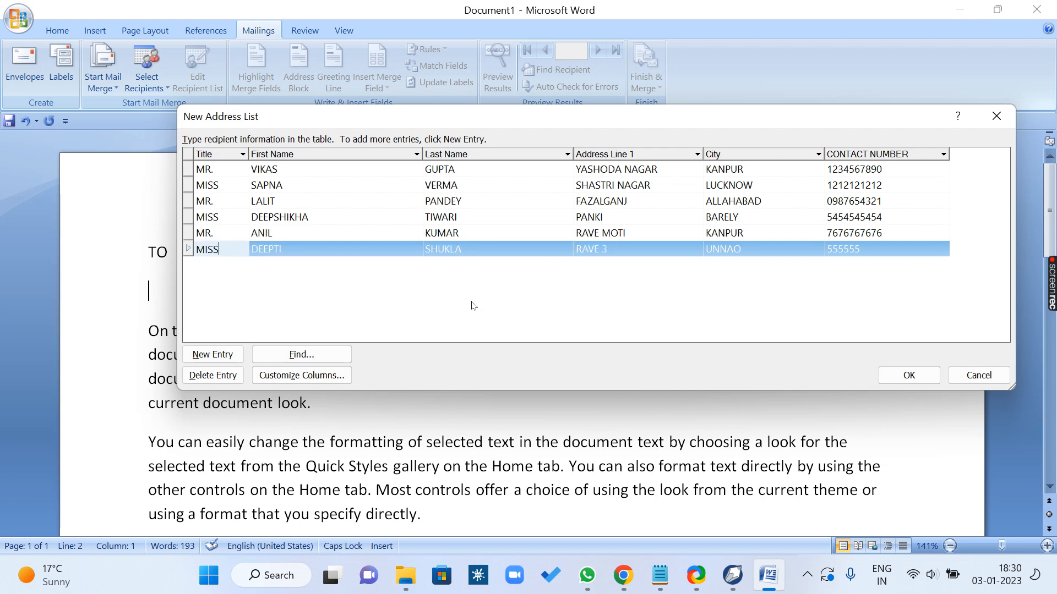
key("Tab")
key("Tab")
key("Tab")
key("Tab")
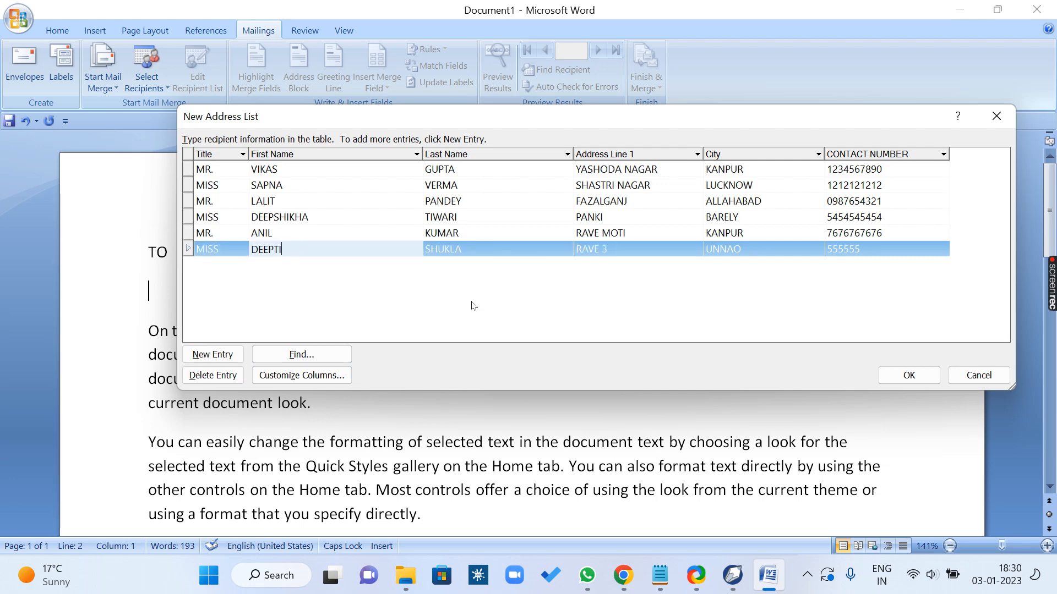
Step: Add a seventh row to the address list with the title MR. and the recipient's first name
key("shift+Tab")
key("shift+Tab")
key("Tab")
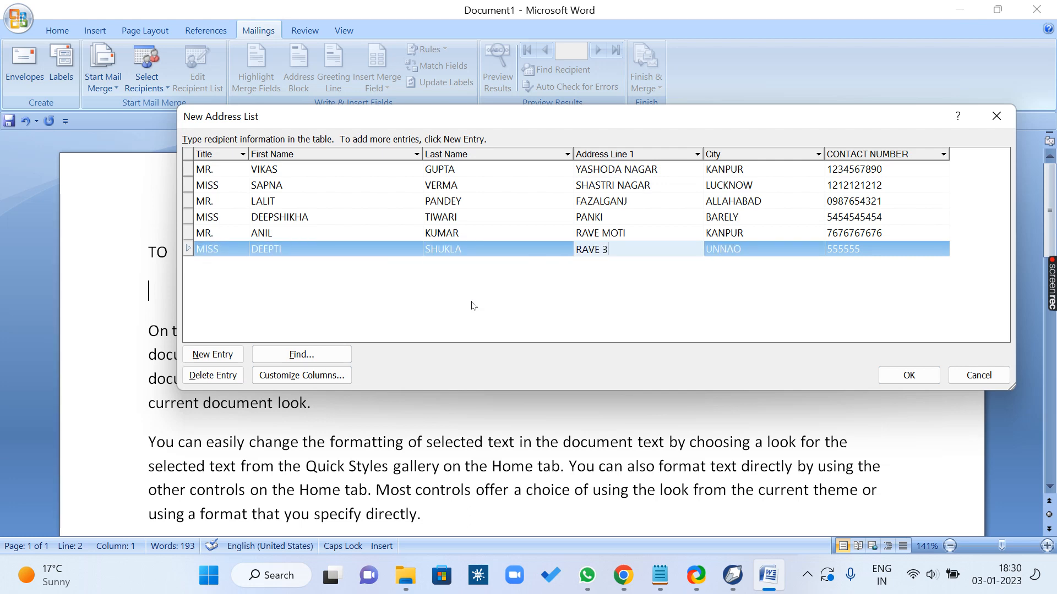
key("Tab")
key("Tab")
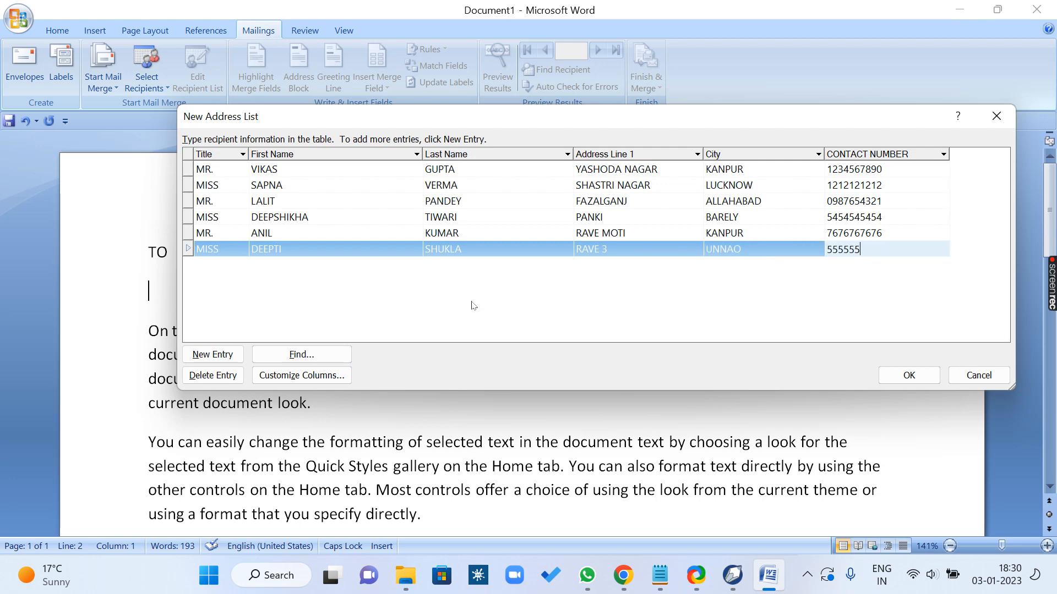
key("Tab")
type("MR.")
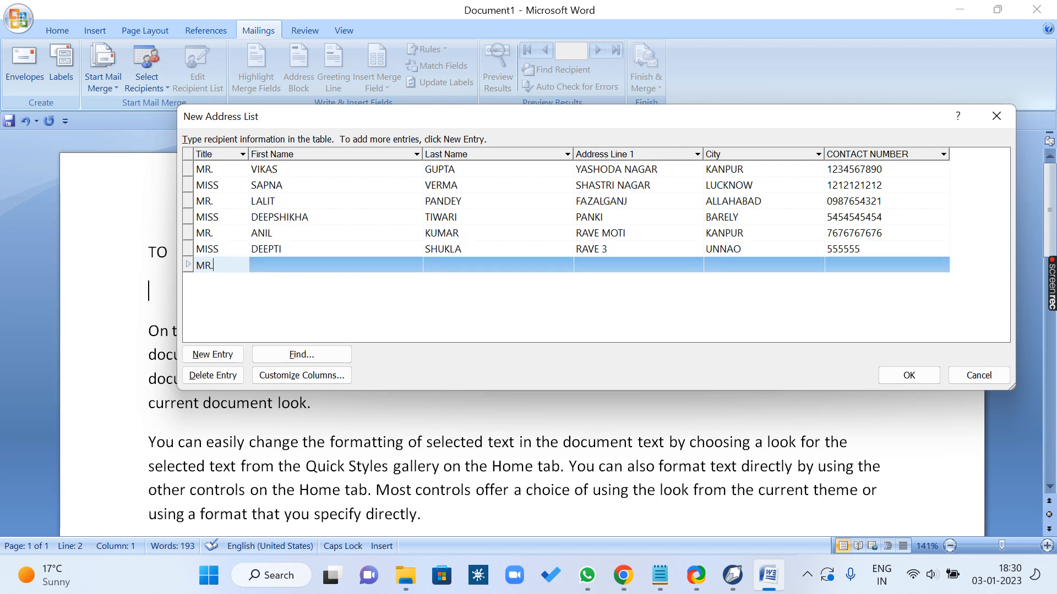
key("Tab")
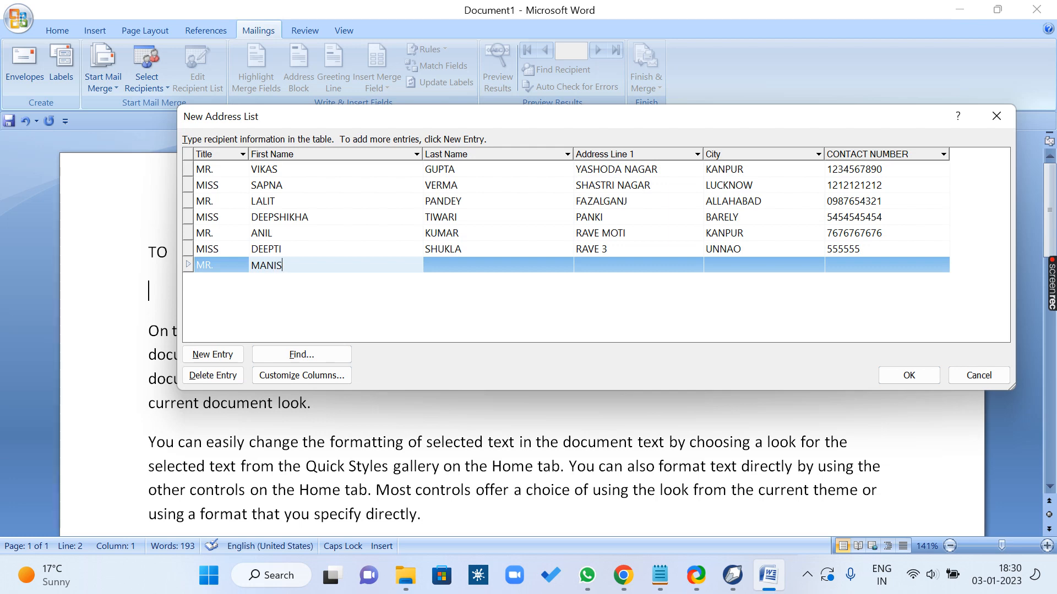
Step: Fill in the seventh recipient's last name, correcting any mistyped letters
key("Tab")
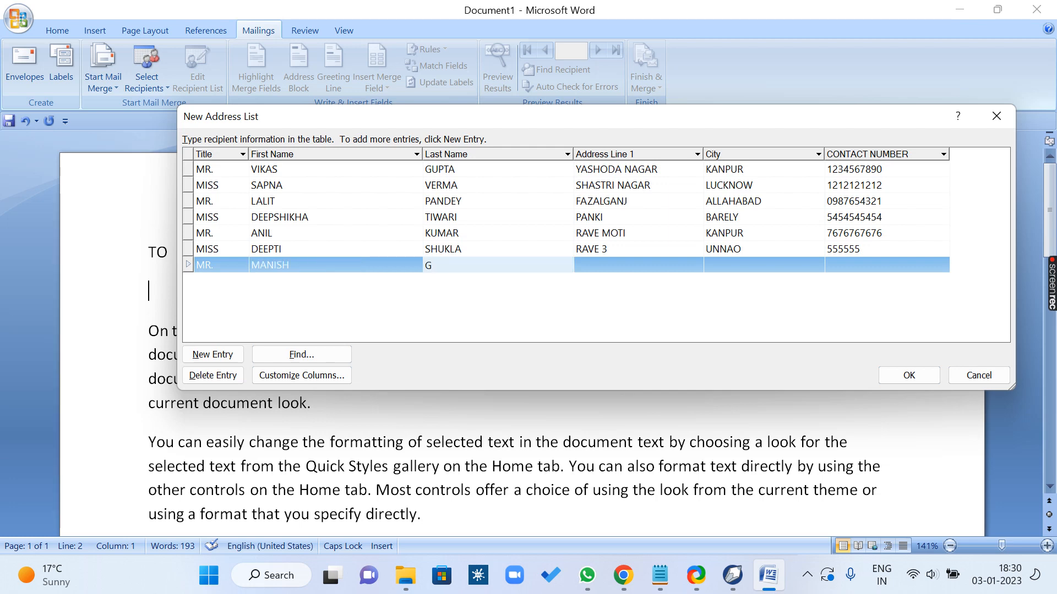
Step: Fill in the seventh recipient's address line and correct its last letter
key("Tab")
type("VIJA")
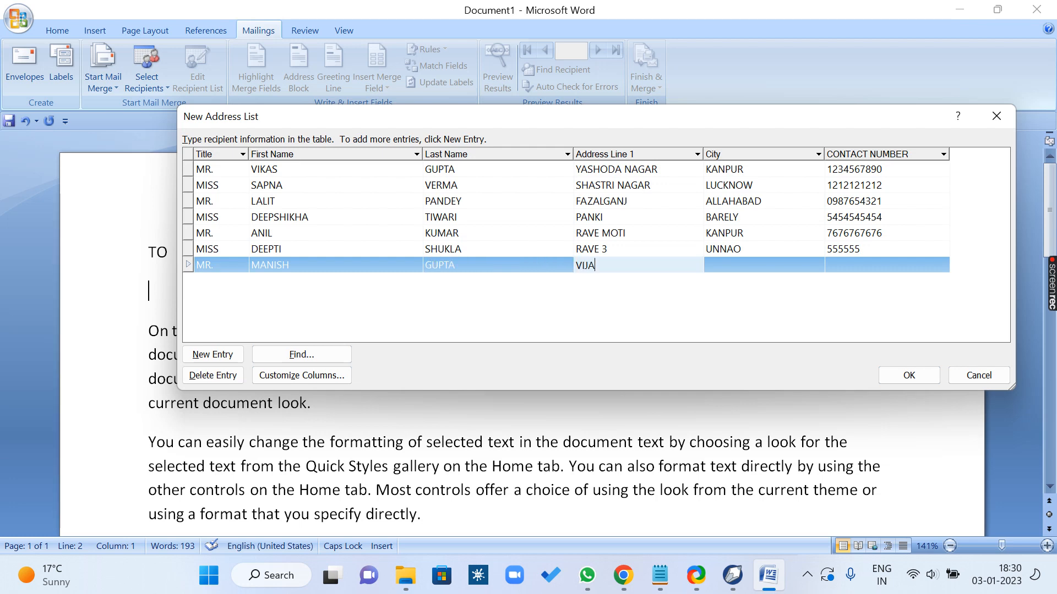
type("Y NAGAE")
key("Tab")
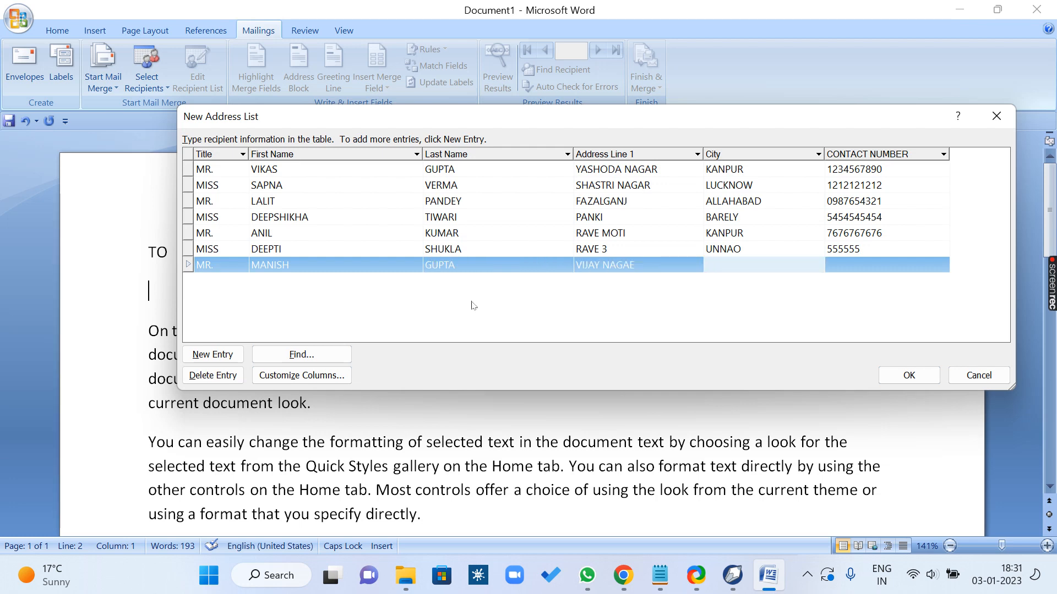
key("shift+Tab")
key("BackSpace")
type("R")
Step: Fill in the seventh recipient's city and contact number
key("Tab")
type("KANPUR")
key("Tab")
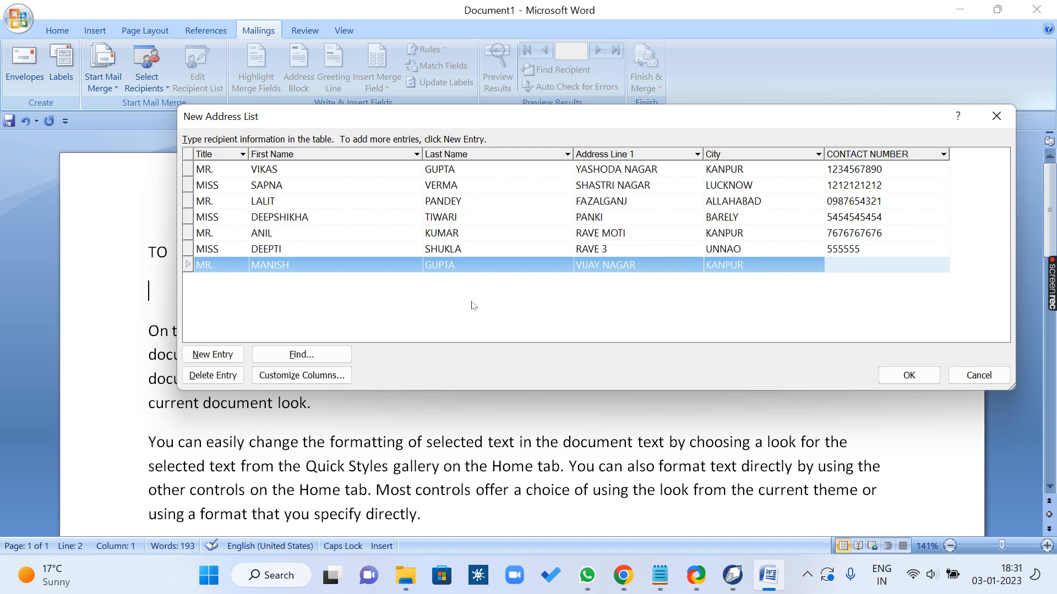
type("7777777777")
Step: Add an eighth row with the title MRS. and the recipient's first and last name
key("Tab")
type("MRS")
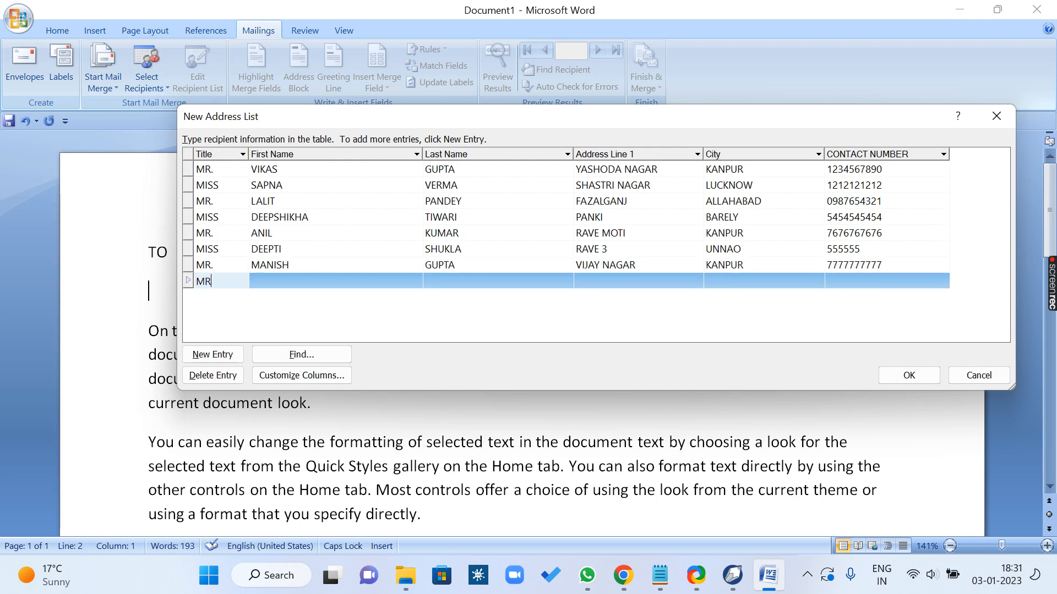
key("Tab")
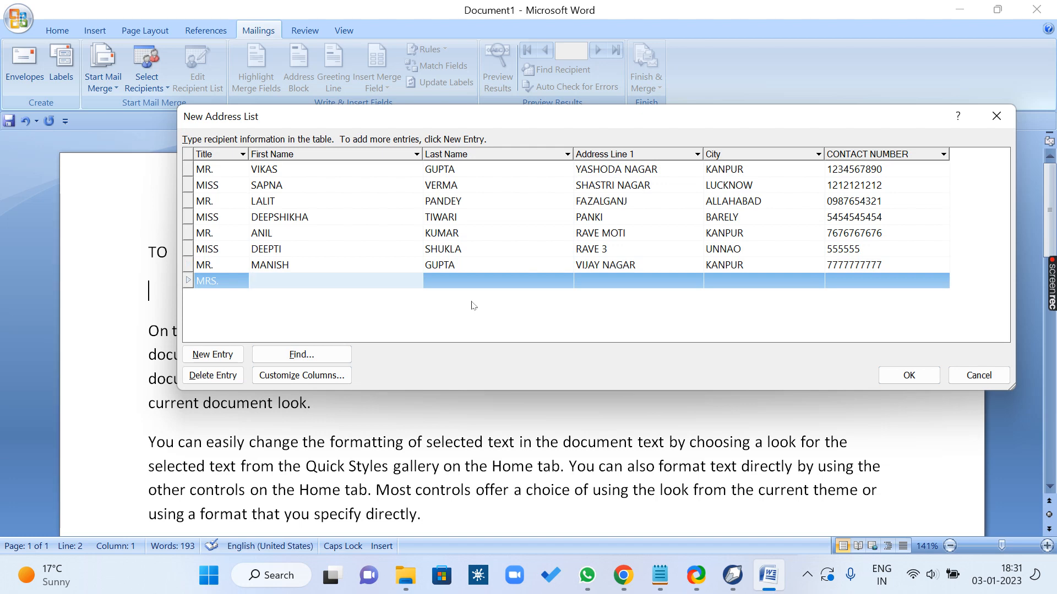
key("Tab")
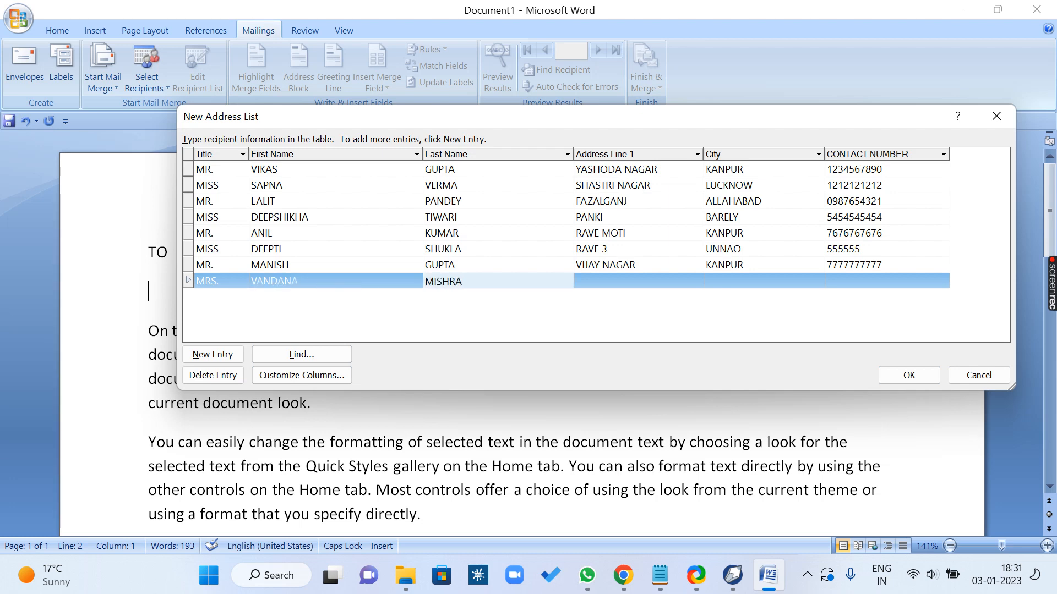
Step: Fill in the eighth recipient's address line in the Address Line 1 column
key("Tab")
type("LA")
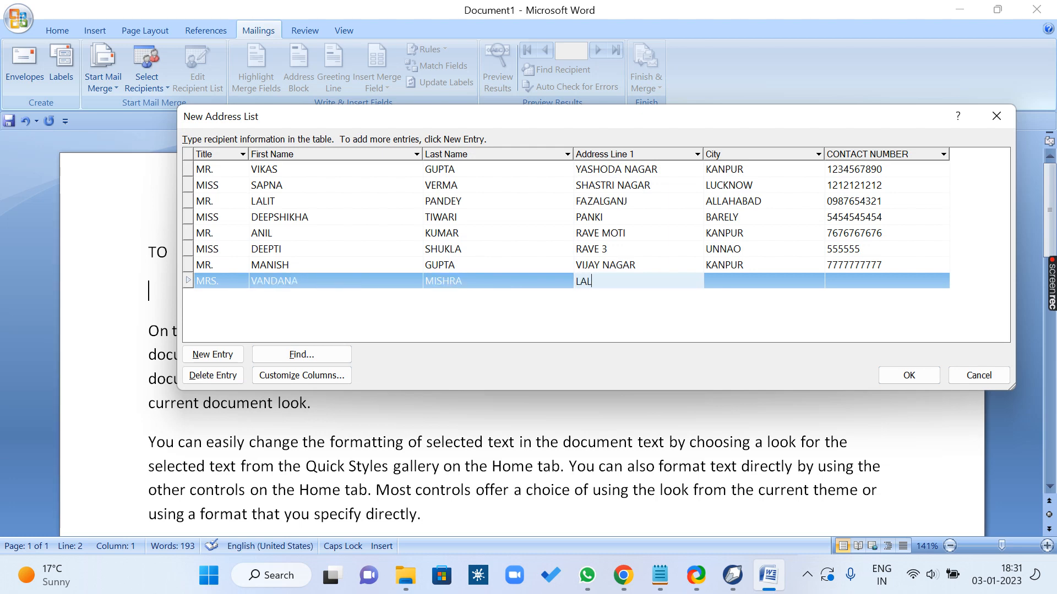
type("L CO")
key("BackSpace")
key("BackSpace")
type("COO")
key("BackSpace")
type("LONY")
Step: Fill in the eighth recipient's city and contact number
key("Tab")
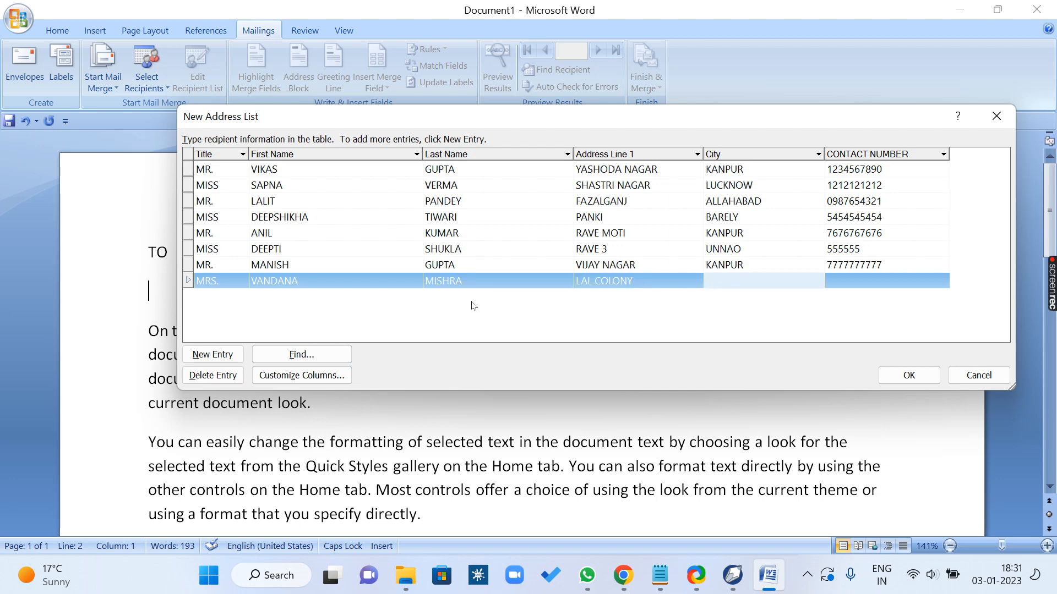
type("KANPUR")
key("Tab")
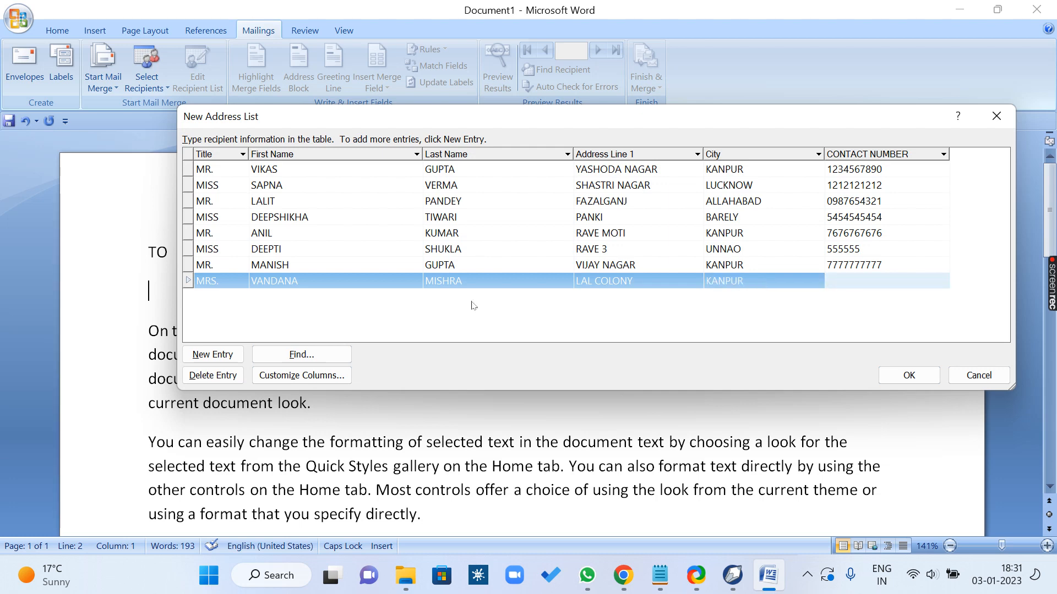
type("6363636363")
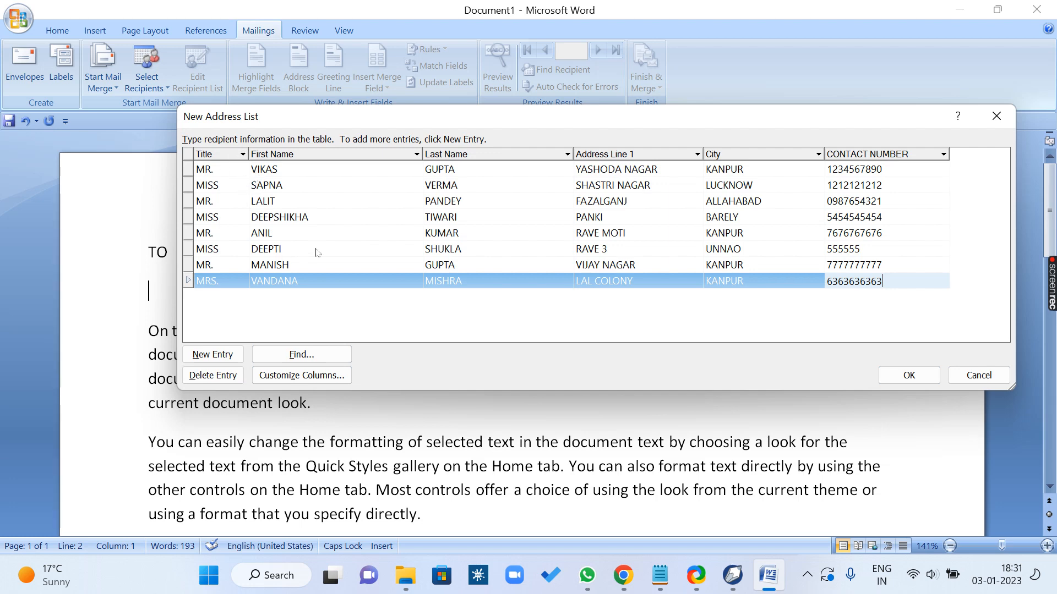
Step: Finish the address list and save it in My Data Sources under the person's full name followed by ADDRESS LIST
left_click(909, 376)
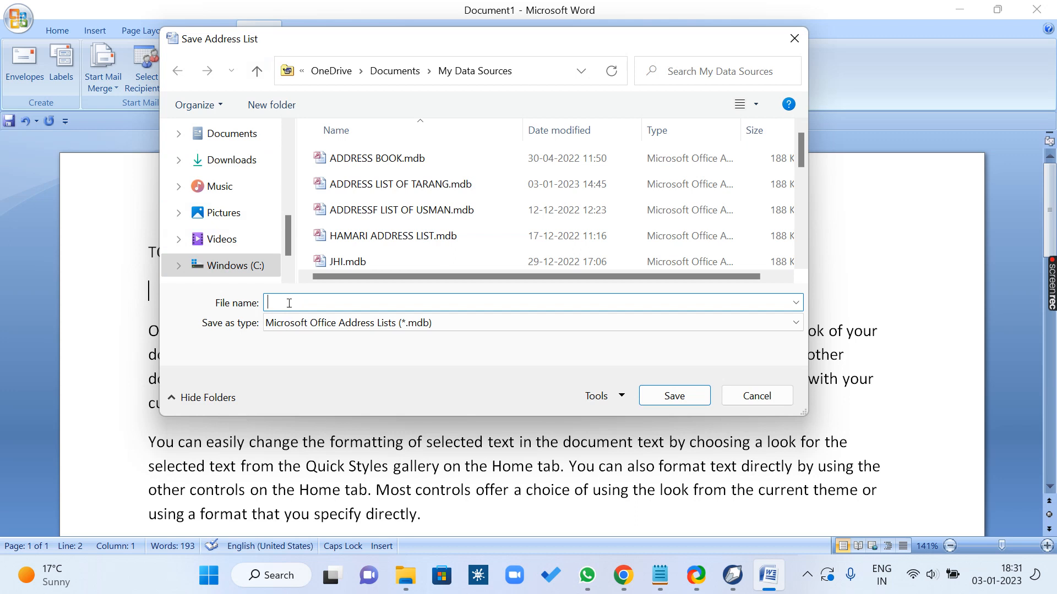
type("M")
key("BackSpace")
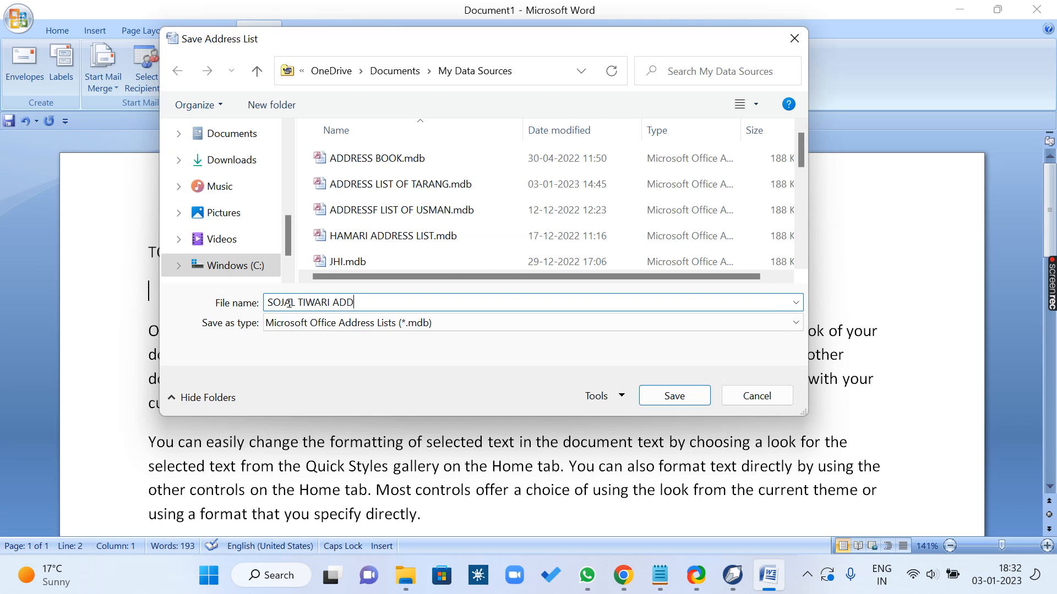
type("RESS LIST")
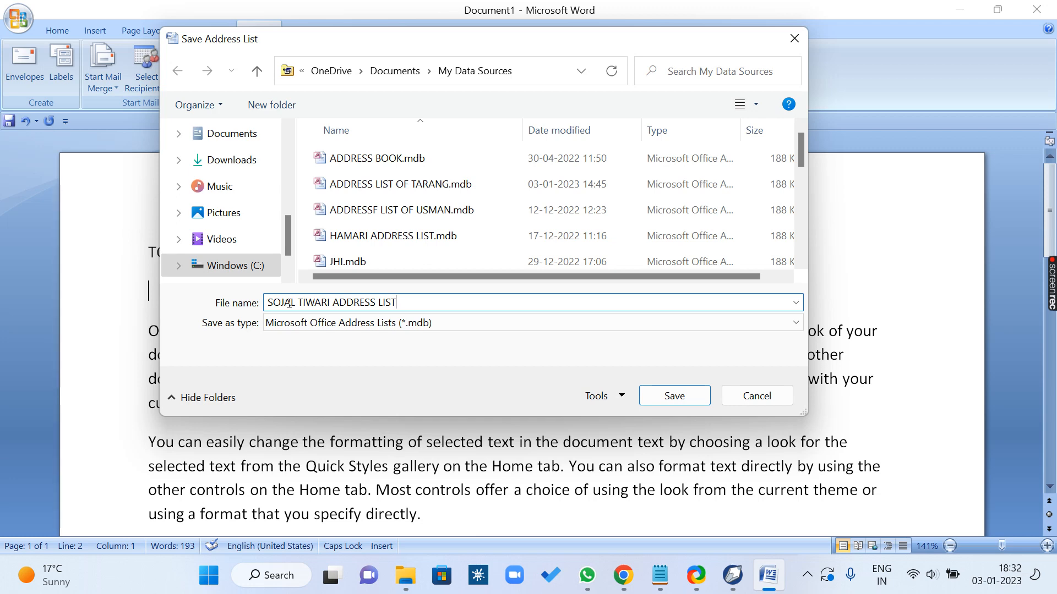
key("Return")
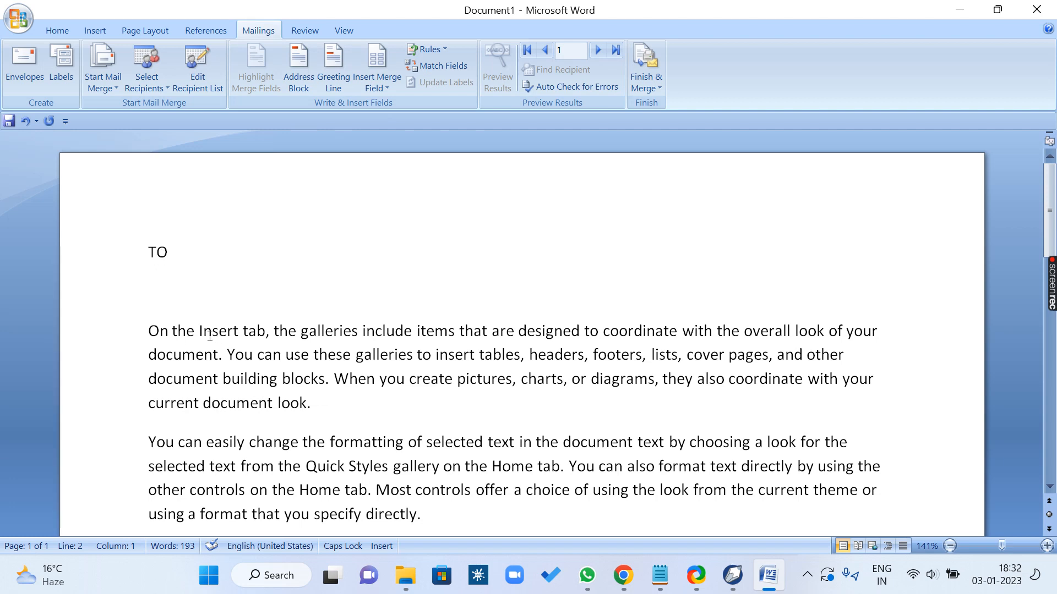
Step: Look over the letter and examine which merge fields from the recipient list can be inserted
scroll(236, 276, "down", 10)
scroll(238, 277, "up", 6)
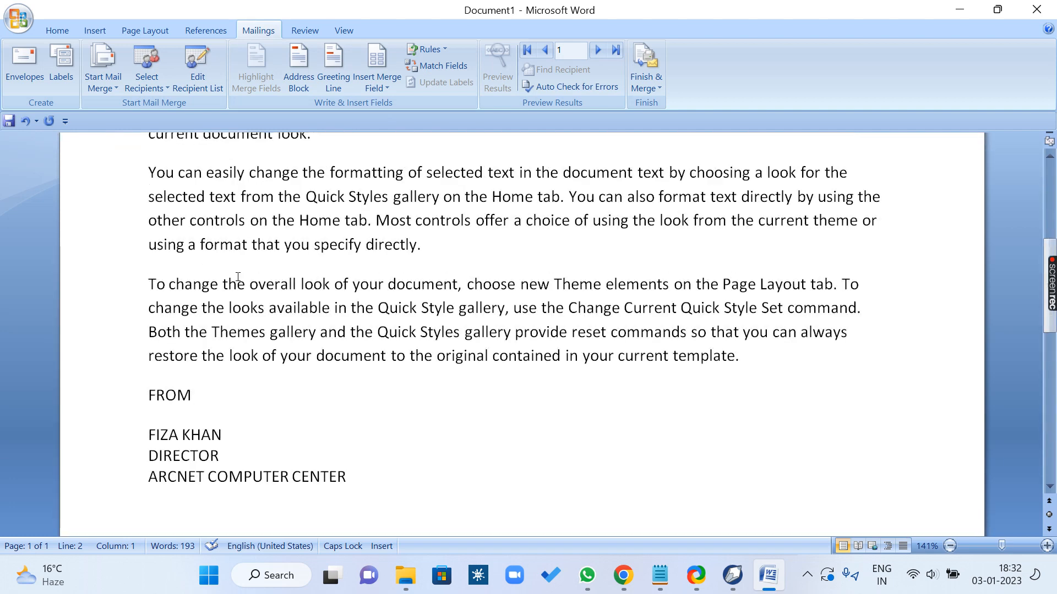
scroll(238, 277, "up", 4)
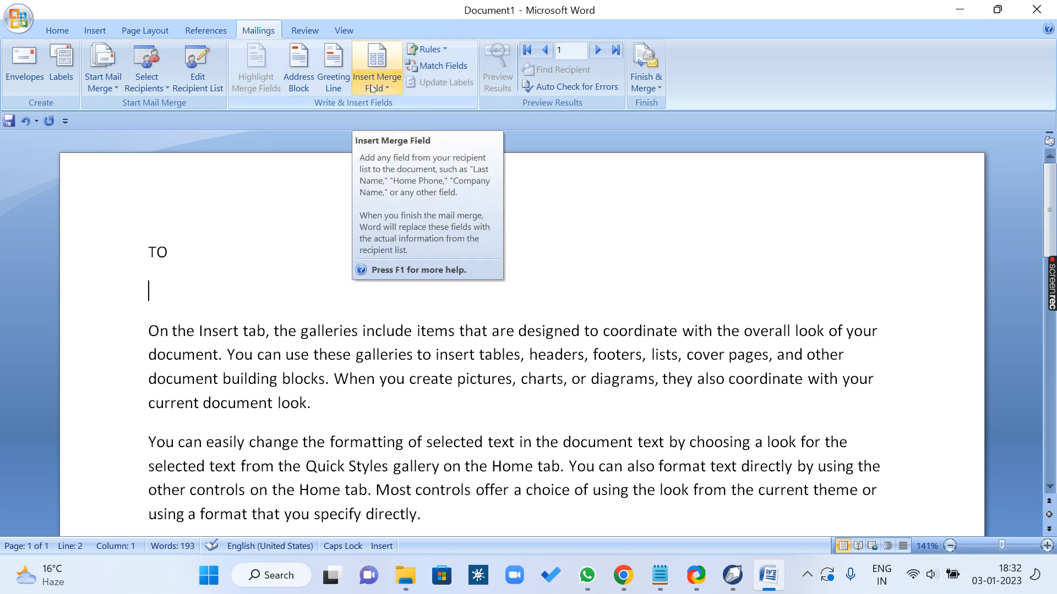
left_click(383, 52)
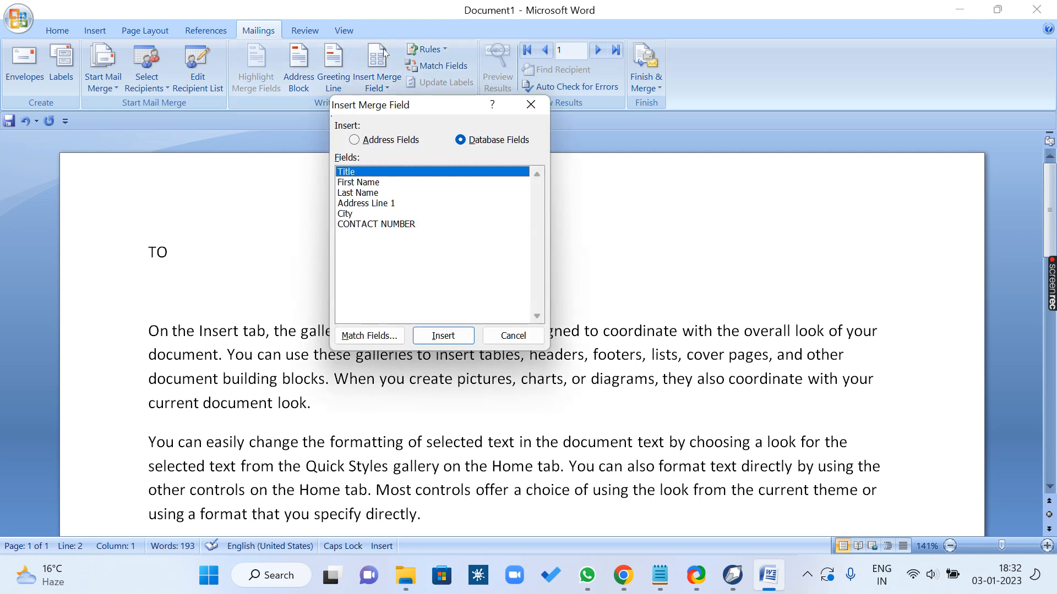
left_click(530, 104)
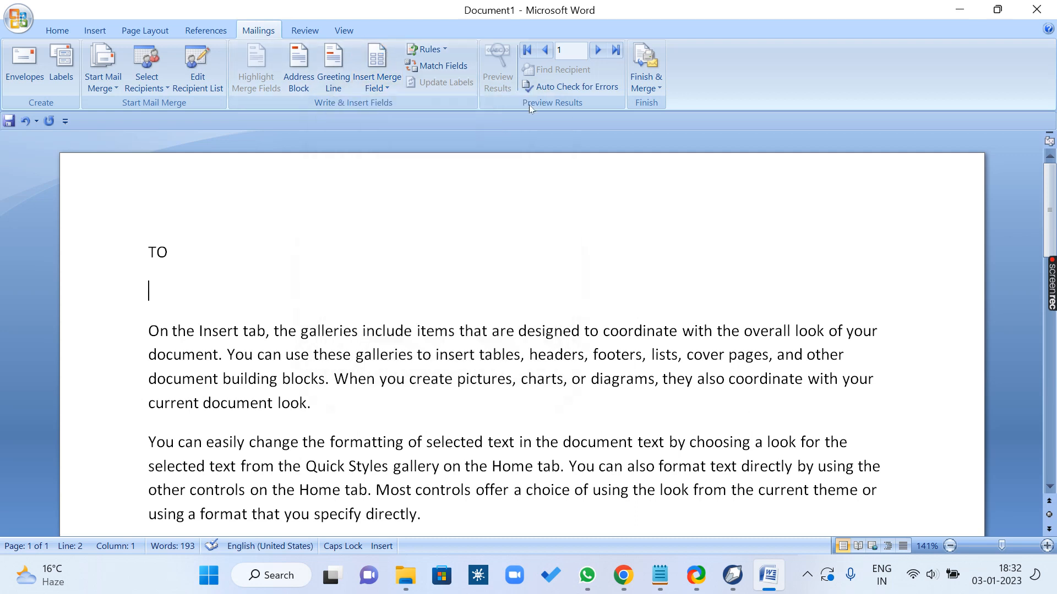
left_click(387, 88)
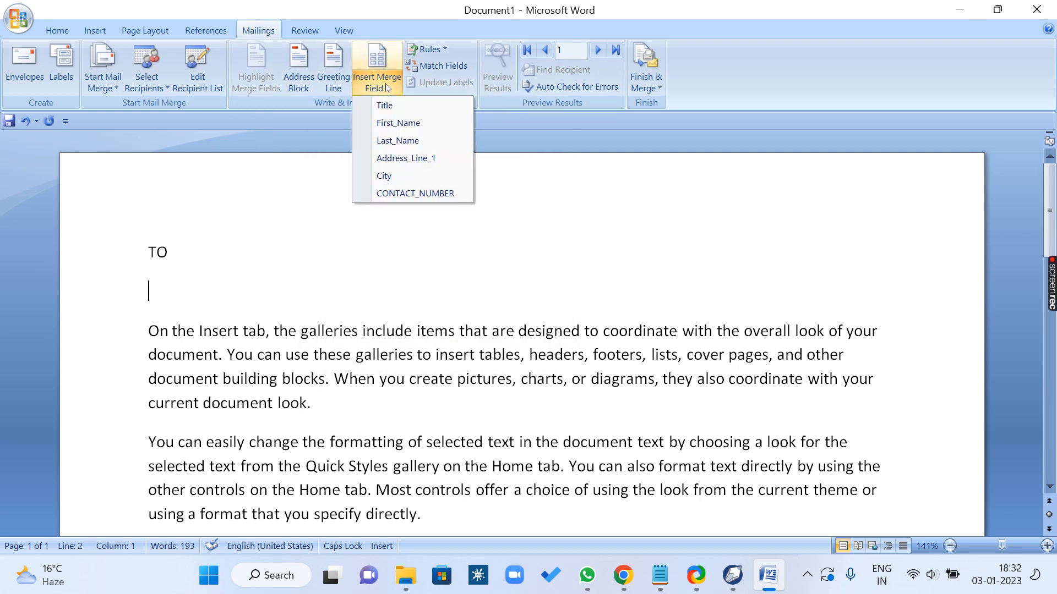
left_click(383, 52)
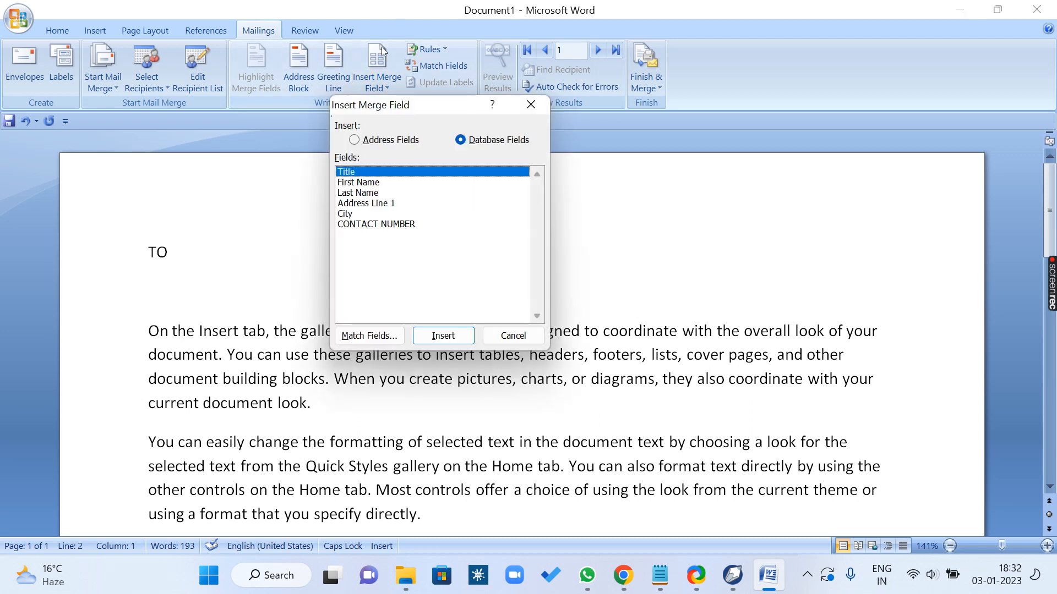
left_click(530, 104)
left_click(387, 89)
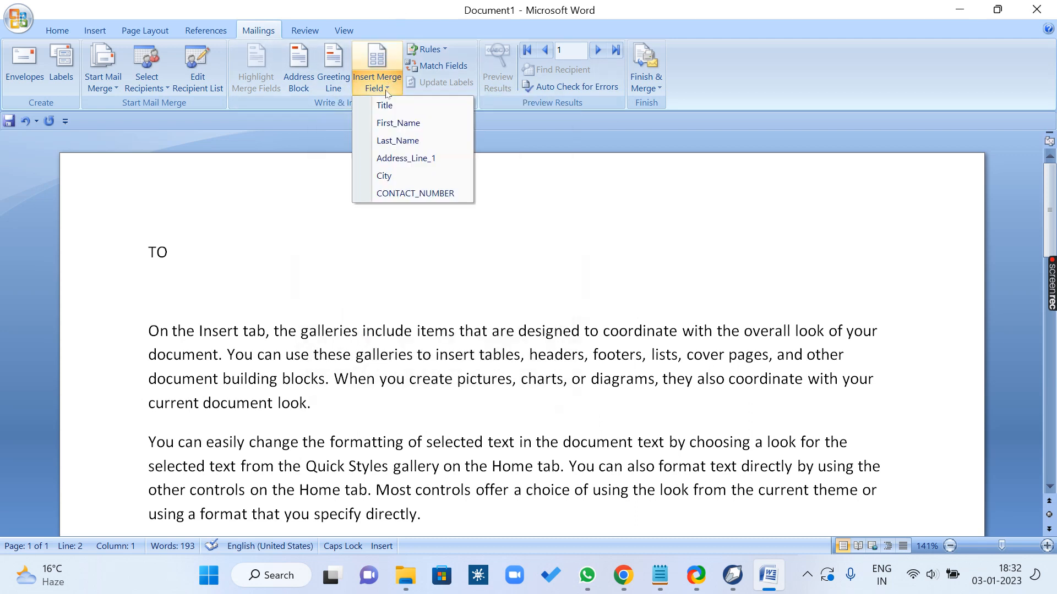
Step: Insert the Title and First_Name merge fields on the empty line below TO
left_click(378, 55)
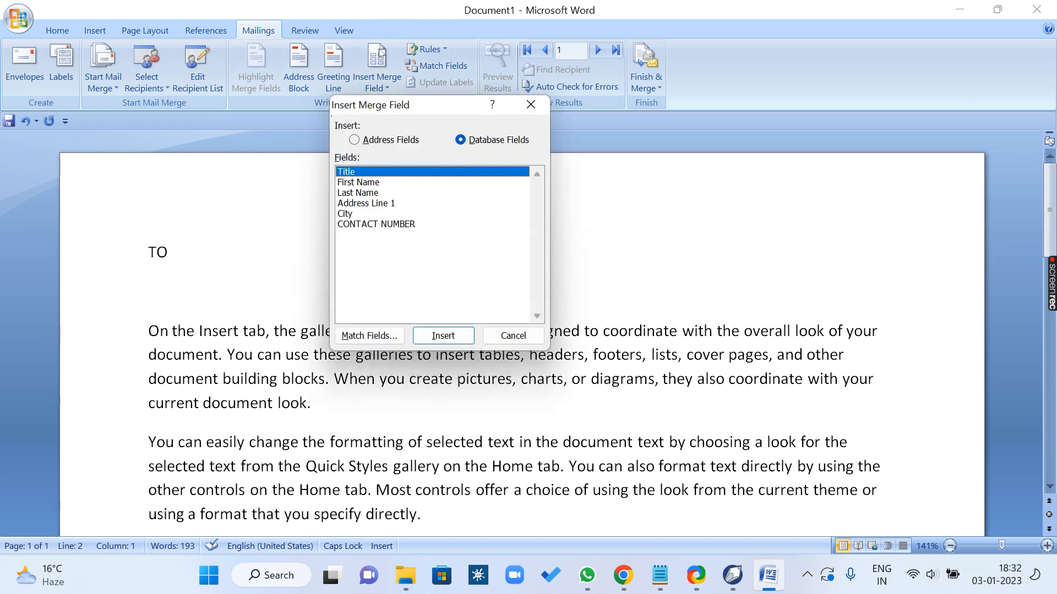
left_click(447, 337)
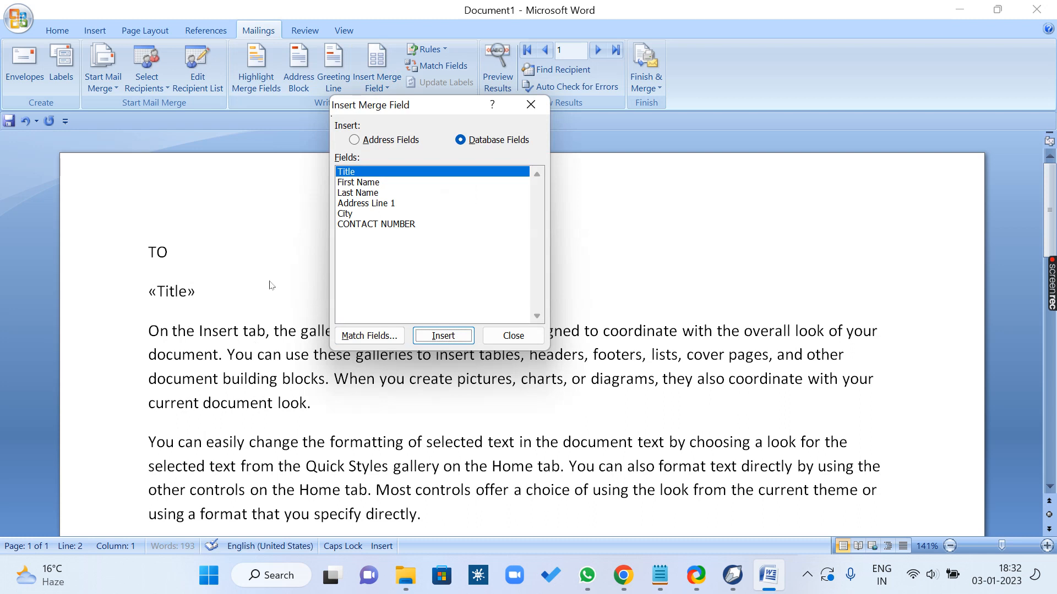
left_click(530, 338)
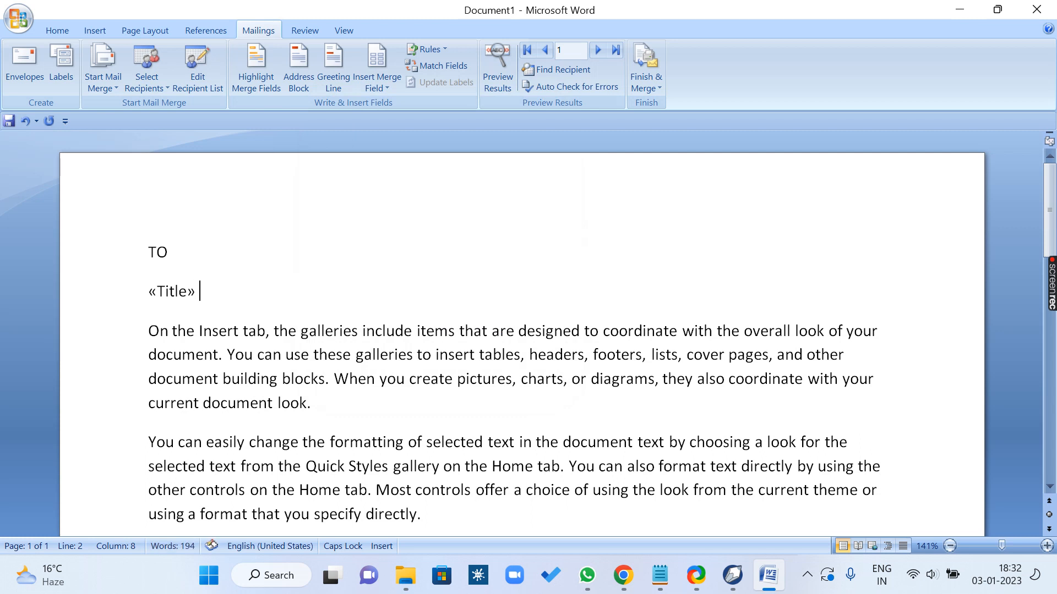
left_click(378, 57)
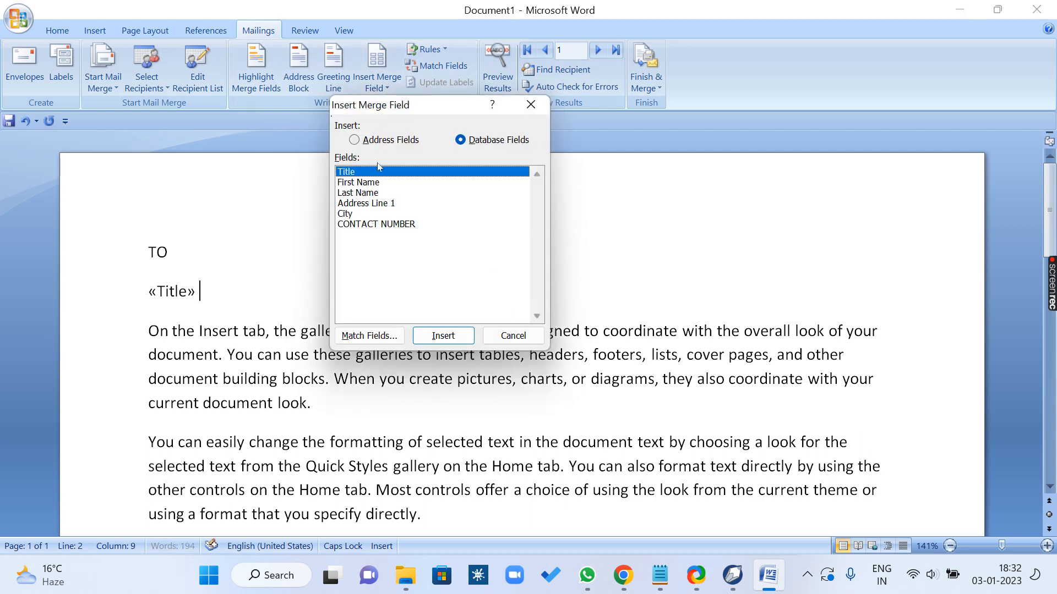
left_click(372, 183)
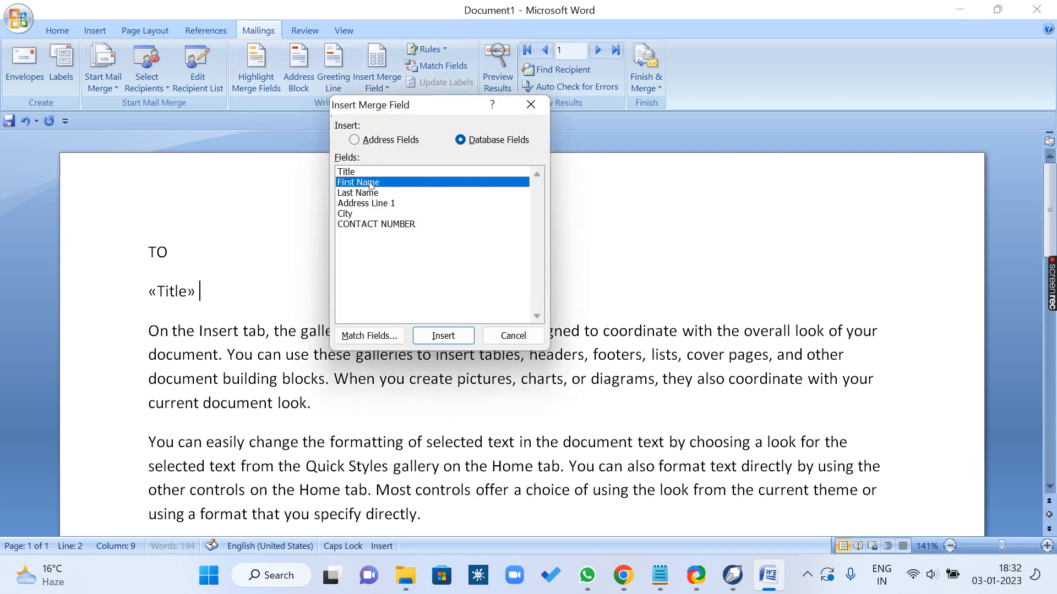
left_click(443, 335)
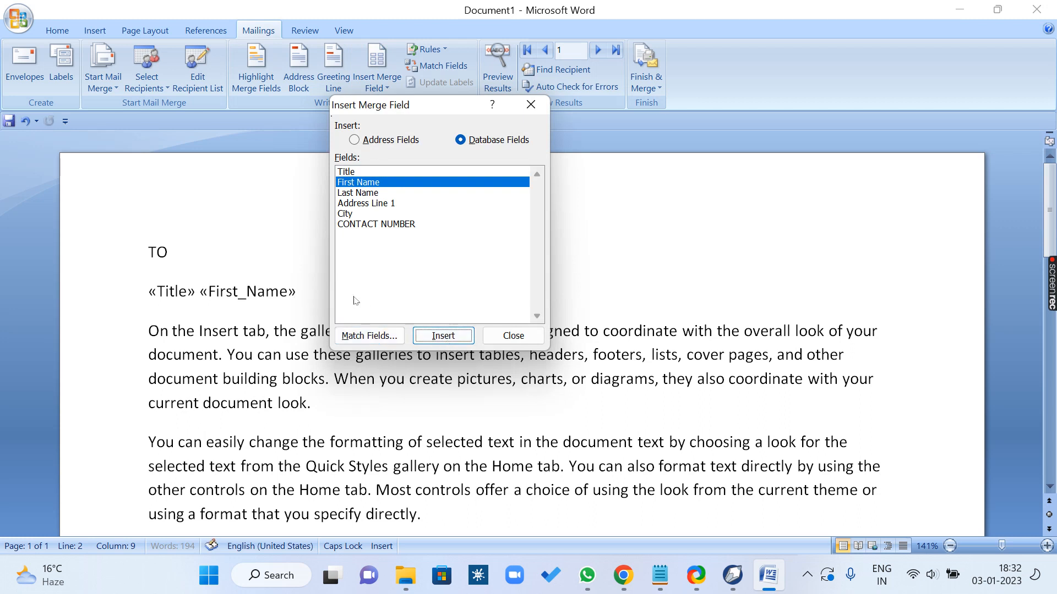
left_click(529, 335)
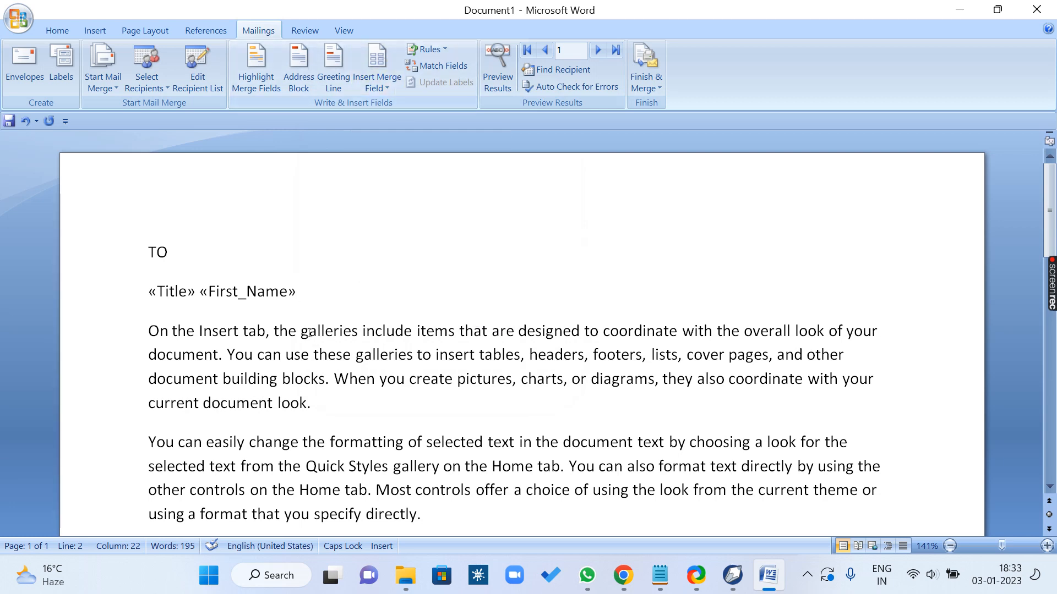
Step: Delete the line of merge fields below TO and put an empty line back in its place
left_click(139, 292)
key("Delete")
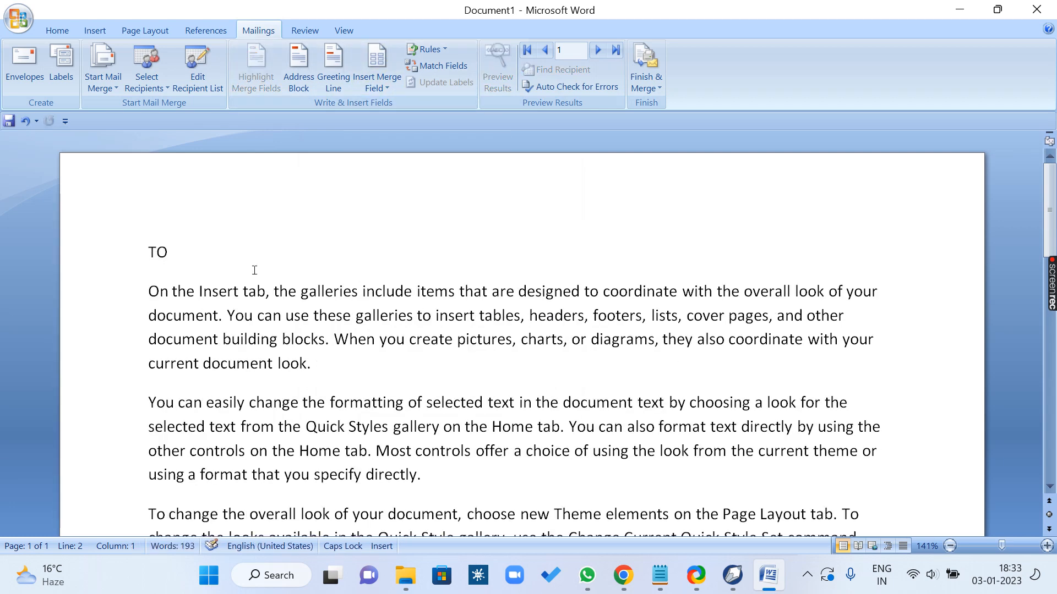
left_click(203, 264)
key("Return")
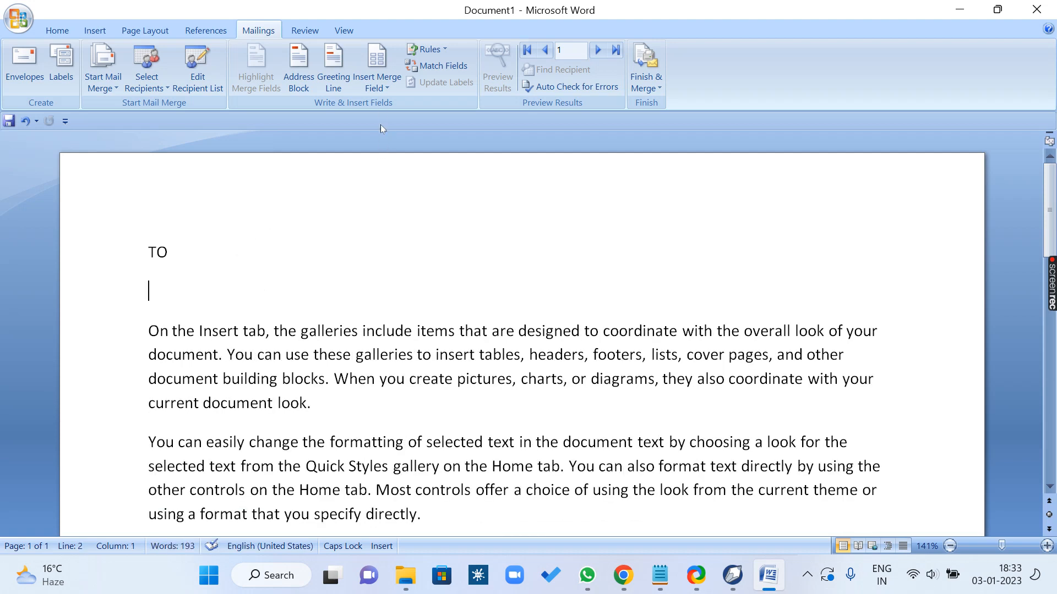
Step: Insert the Title, First_Name and Last_Name merge fields side by side on the empty line below TO
left_click(379, 90)
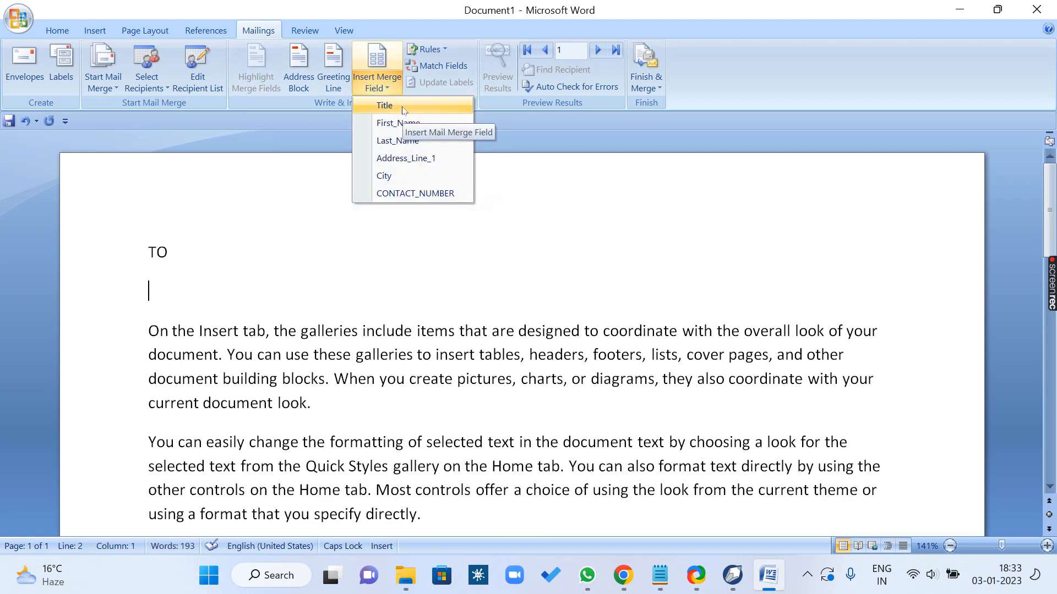
left_click(402, 108)
left_click(389, 91)
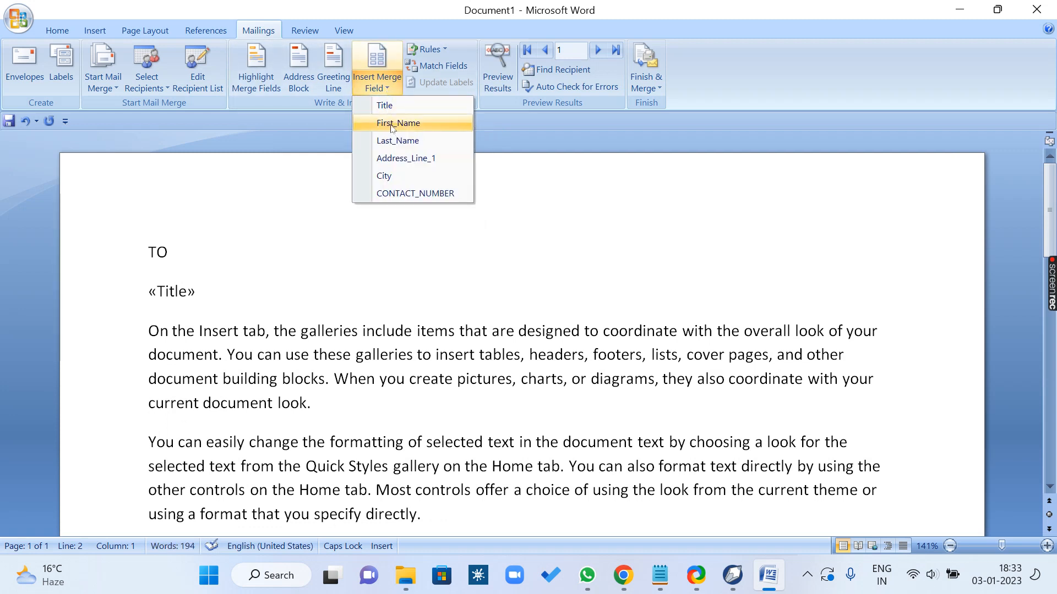
left_click(391, 123)
left_click(376, 91)
left_click(396, 141)
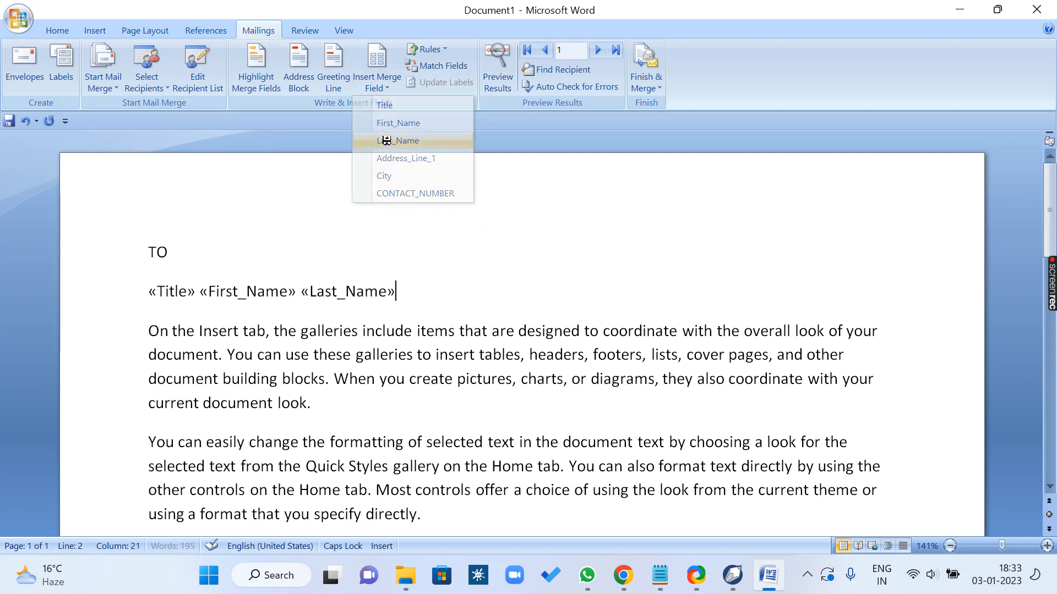
Step: Add the Address_Line_1, City and CONTACT_NUMBER merge fields, each on its own line below the name fields
left_click(378, 91)
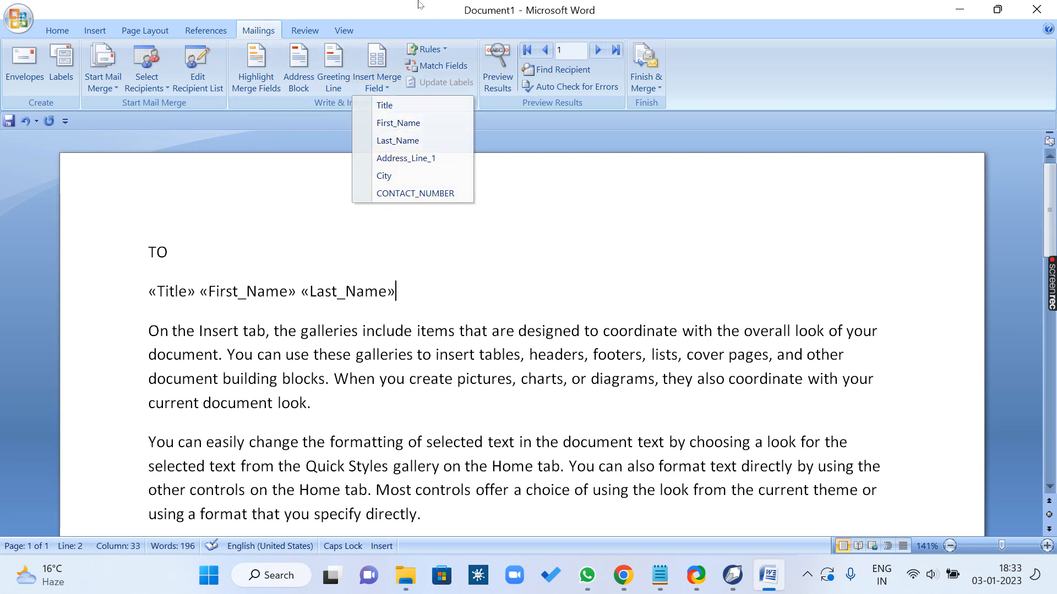
left_click(379, 83)
key("Return")
left_click(379, 82)
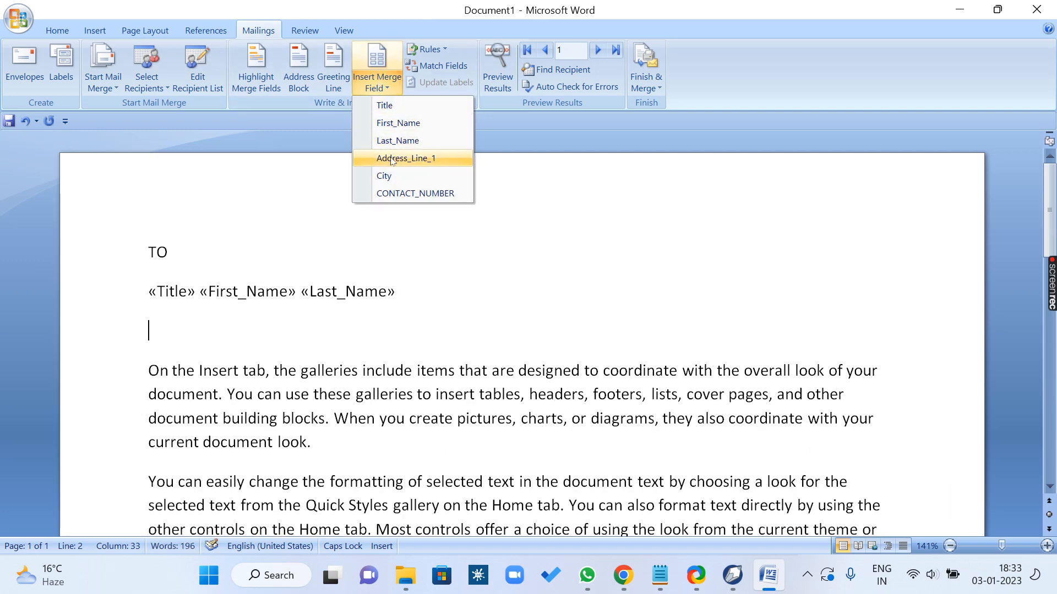
left_click(406, 158)
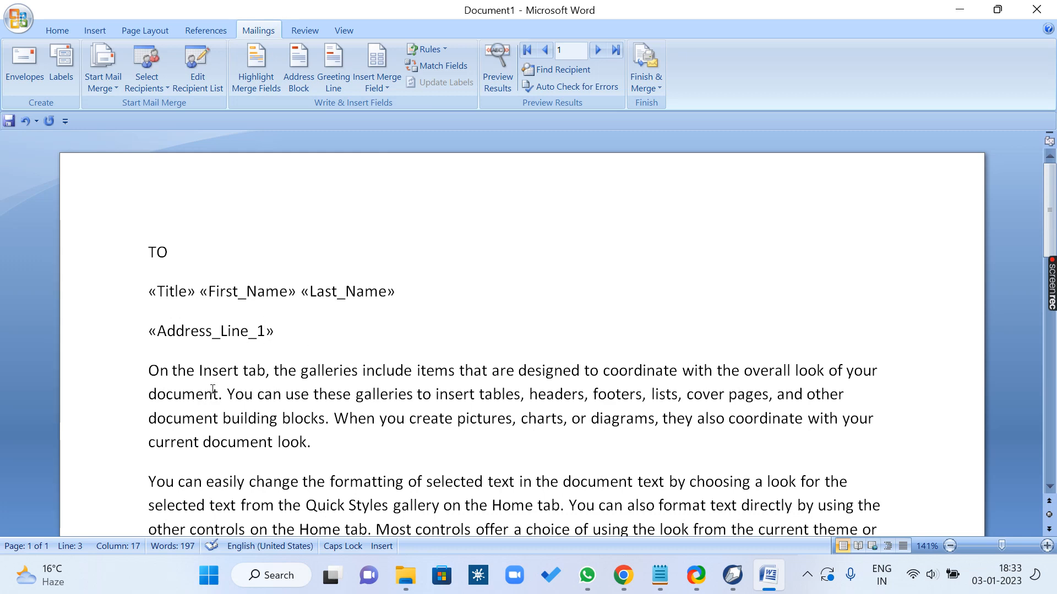
key("Return")
left_click(378, 82)
left_click(402, 177)
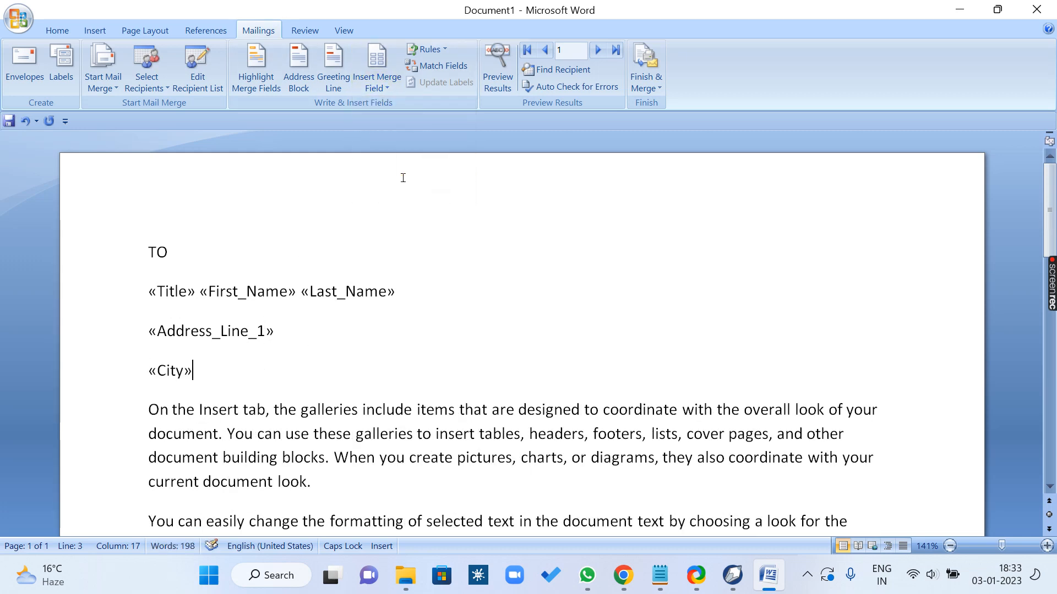
key("Return")
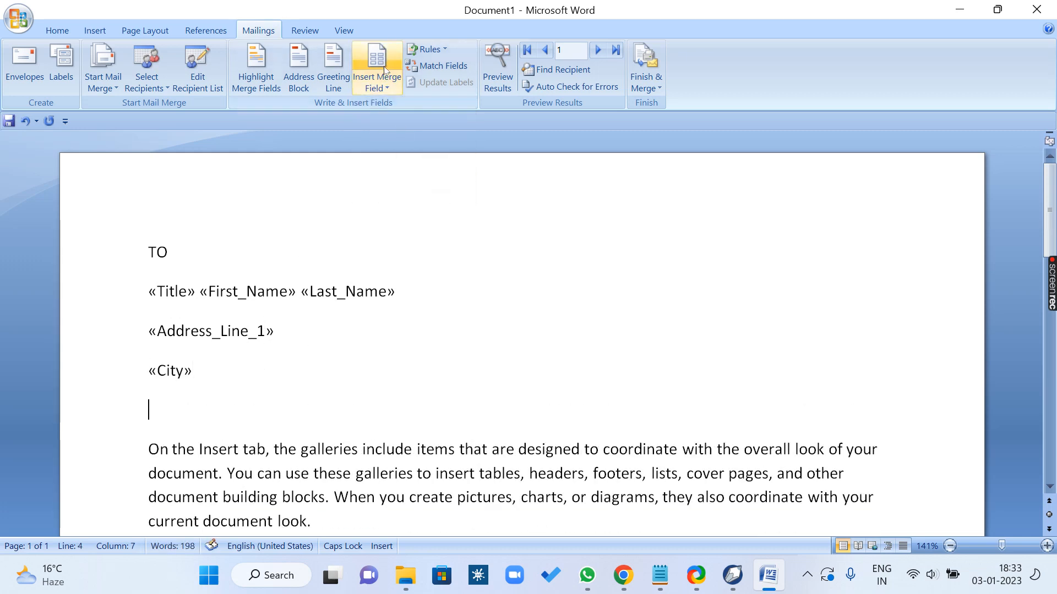
left_click(379, 83)
left_click(406, 191)
Step: Check the letter and complete the mail merge into a new document of individually editable letters
scroll(408, 282, "down", 10)
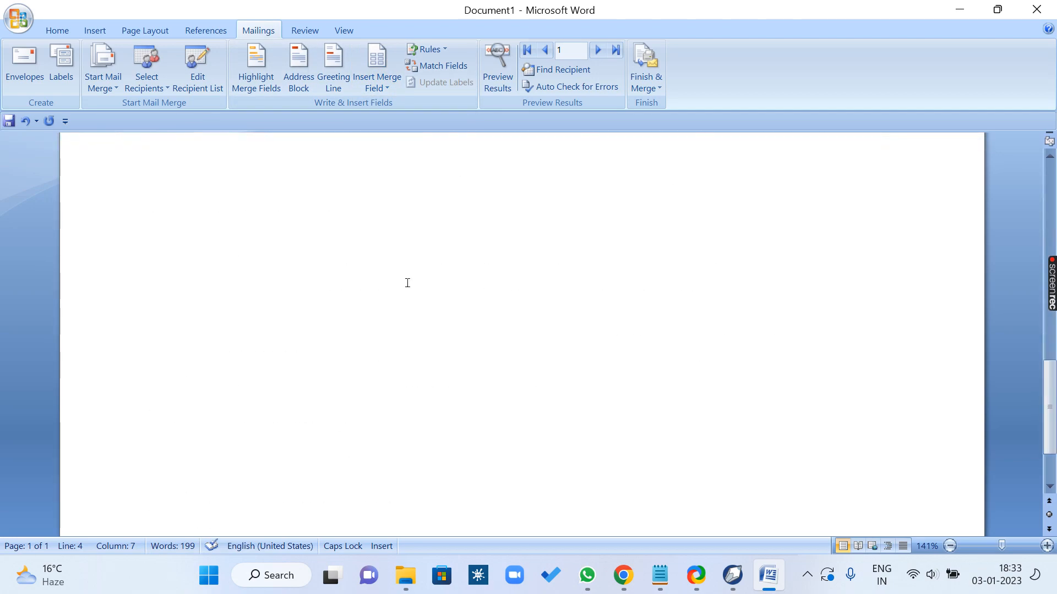
scroll(407, 282, "up", 5)
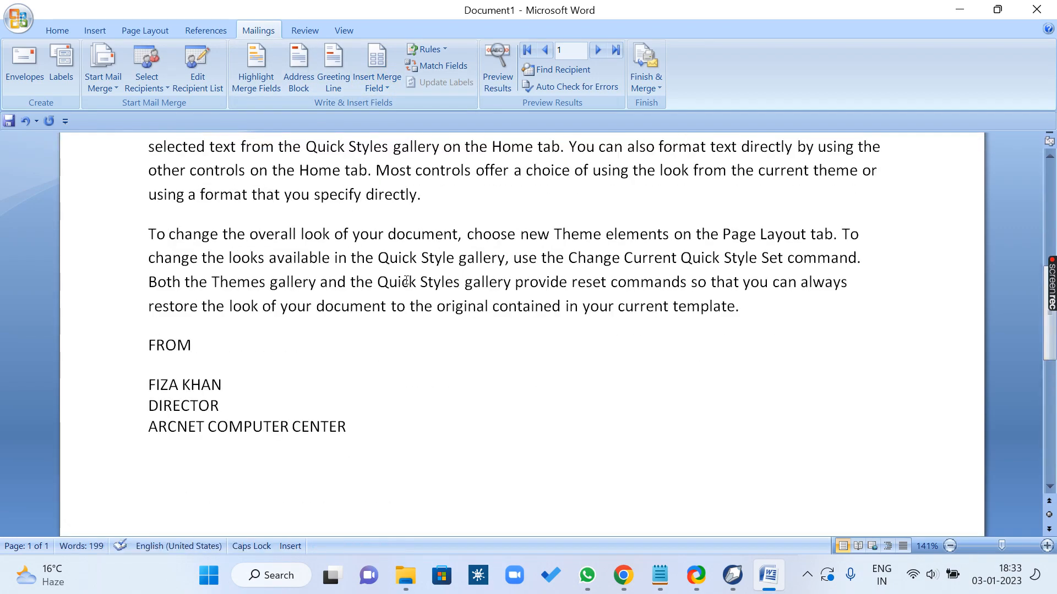
scroll(407, 281, "up", 5)
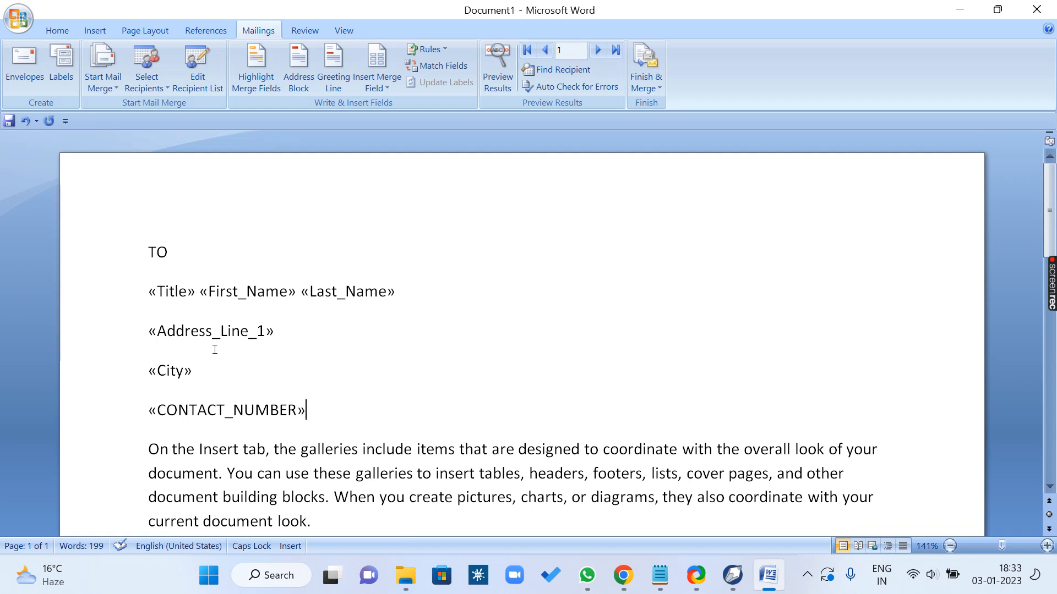
scroll(299, 352, "down", 12)
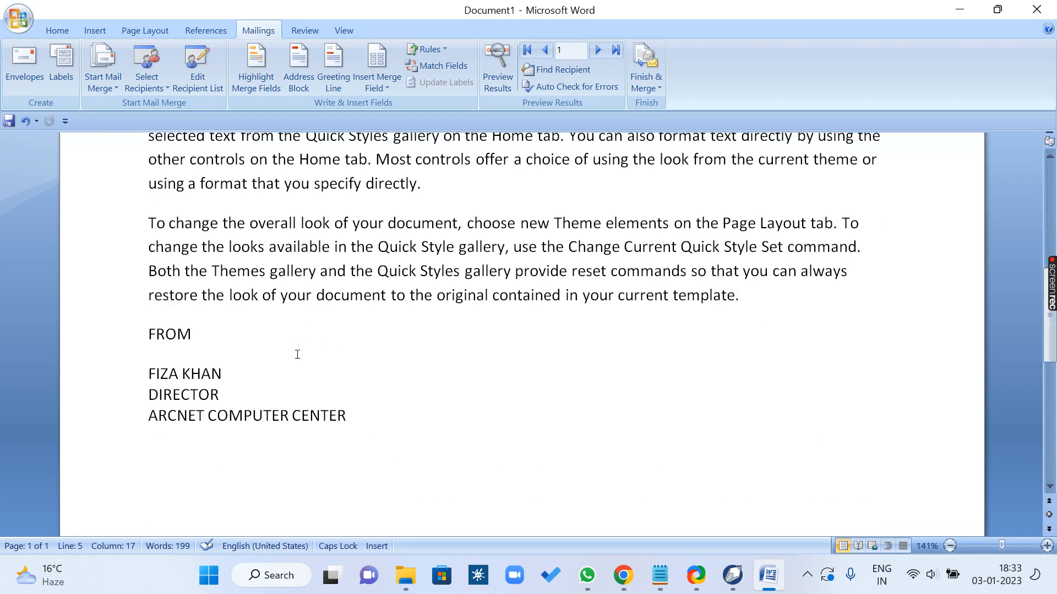
scroll(259, 347, "down", 3)
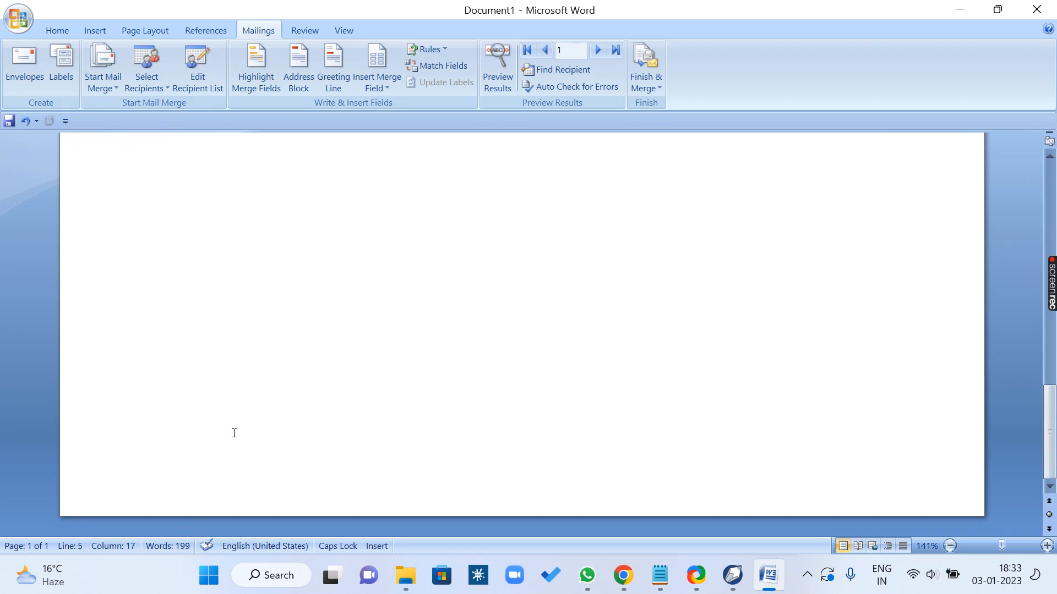
scroll(236, 385, "up", 3)
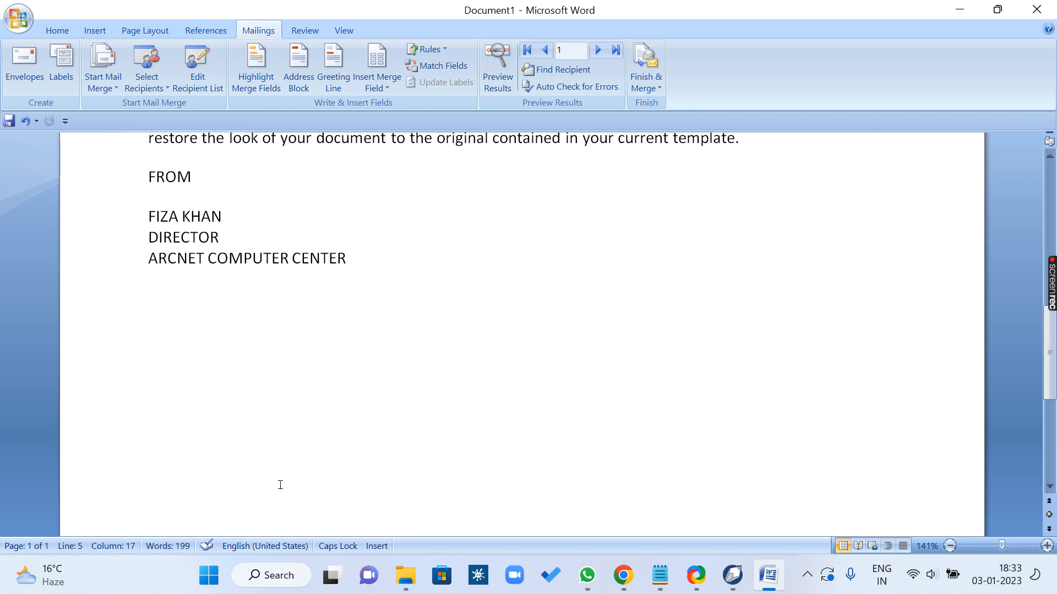
scroll(281, 484, "up", 10)
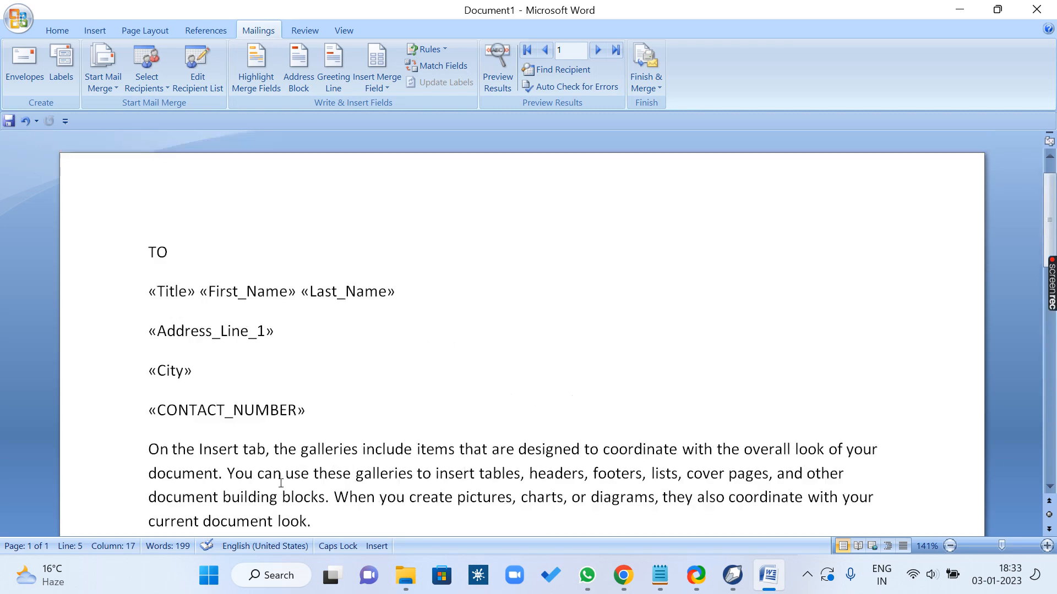
left_click(660, 92)
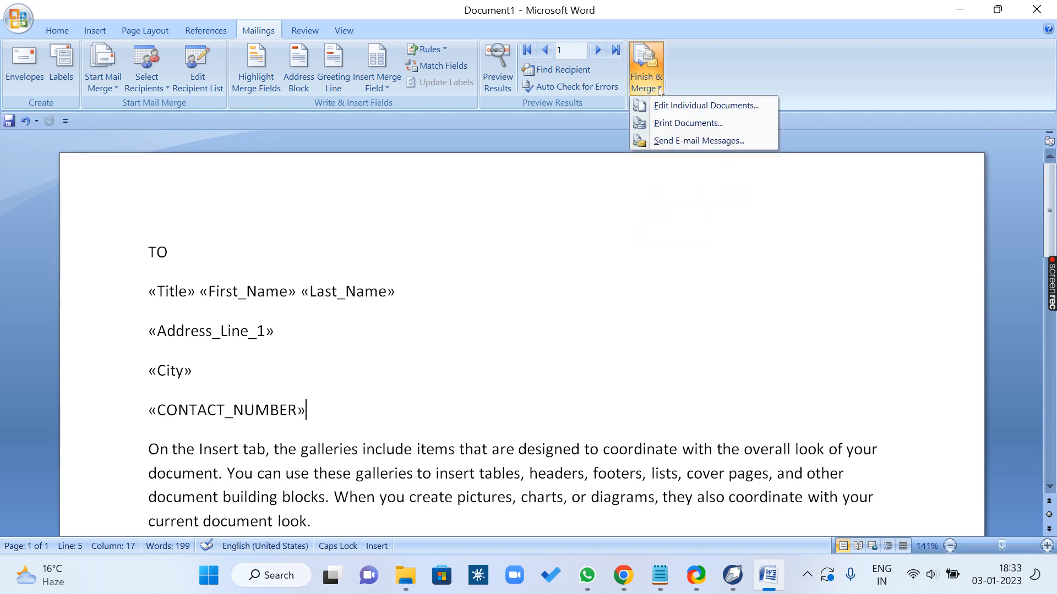
left_click(715, 107)
left_click(519, 315)
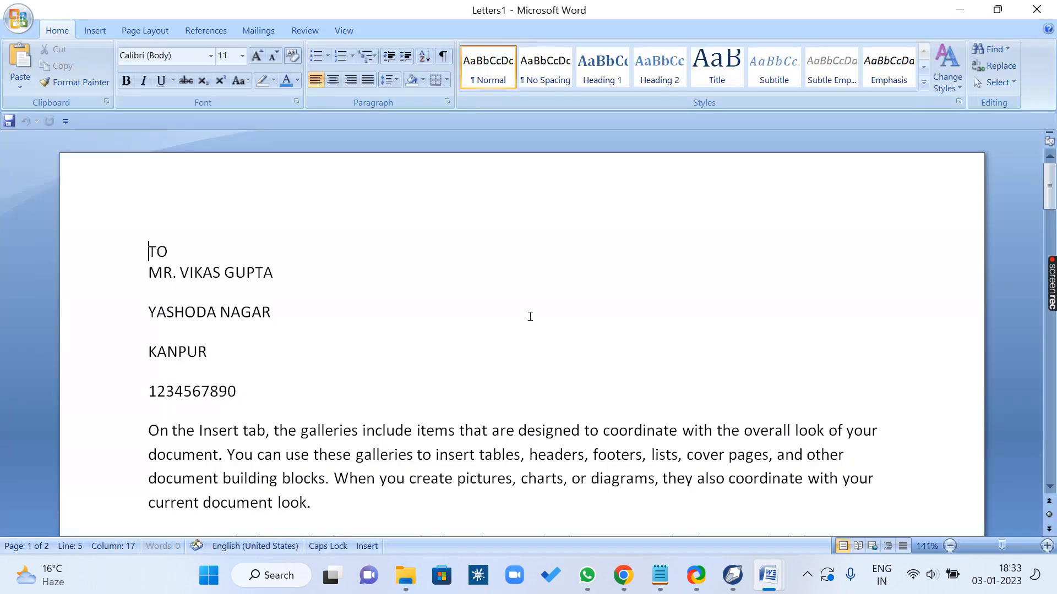
Step: Look through the merged letters generated for the recipients
scroll(528, 316, "down", 15)
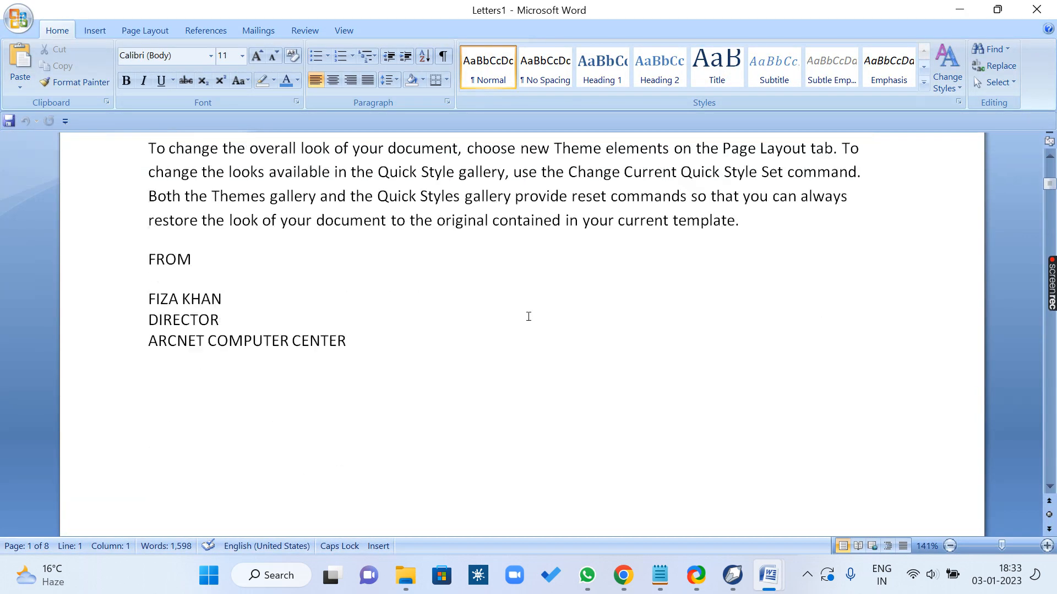
scroll(529, 317, "down", 15)
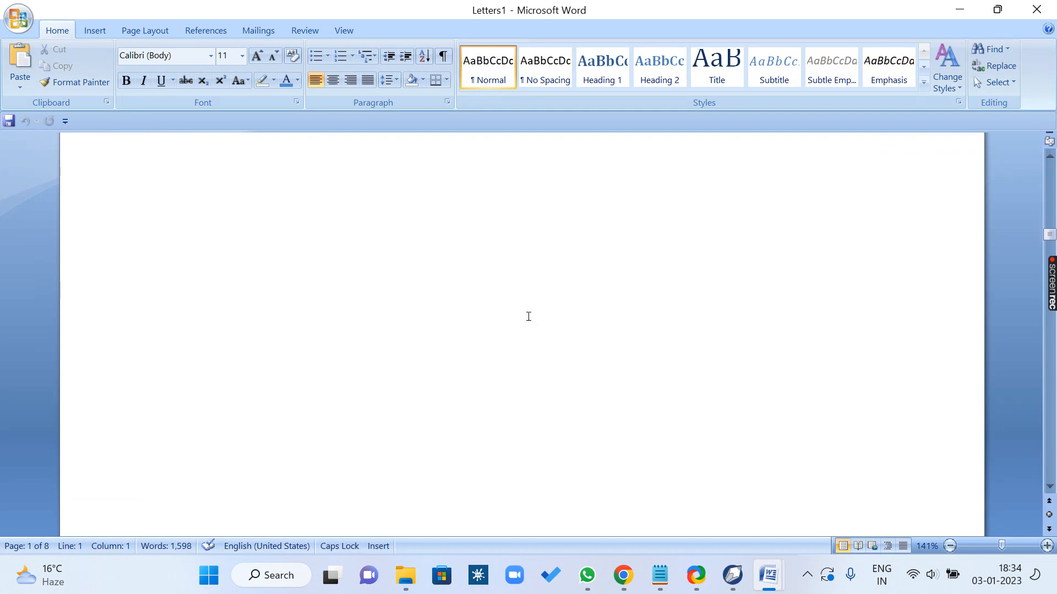
scroll(529, 321, "down", 15)
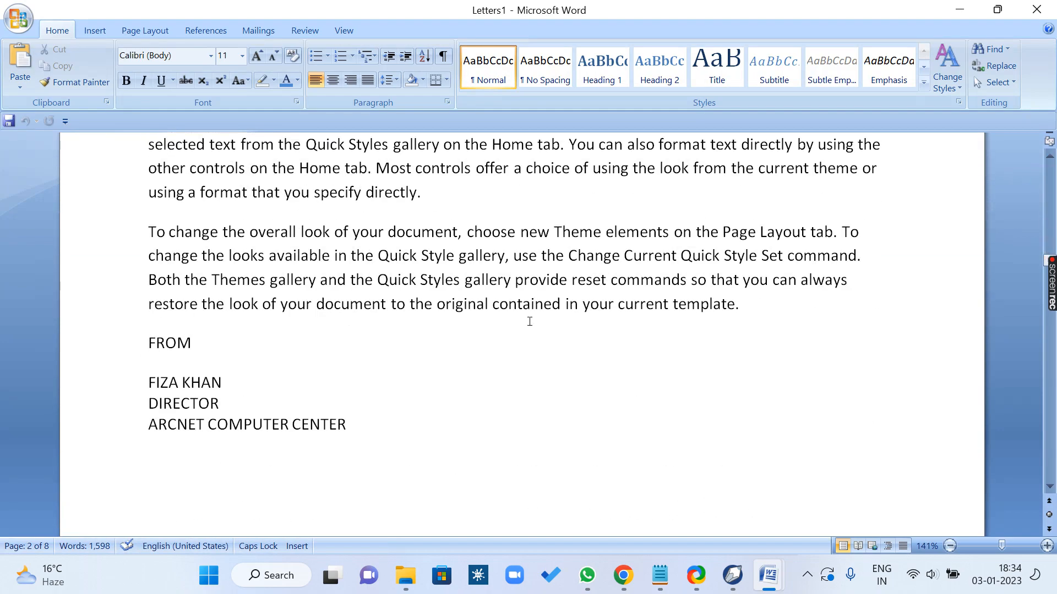
scroll(526, 322, "down", 15)
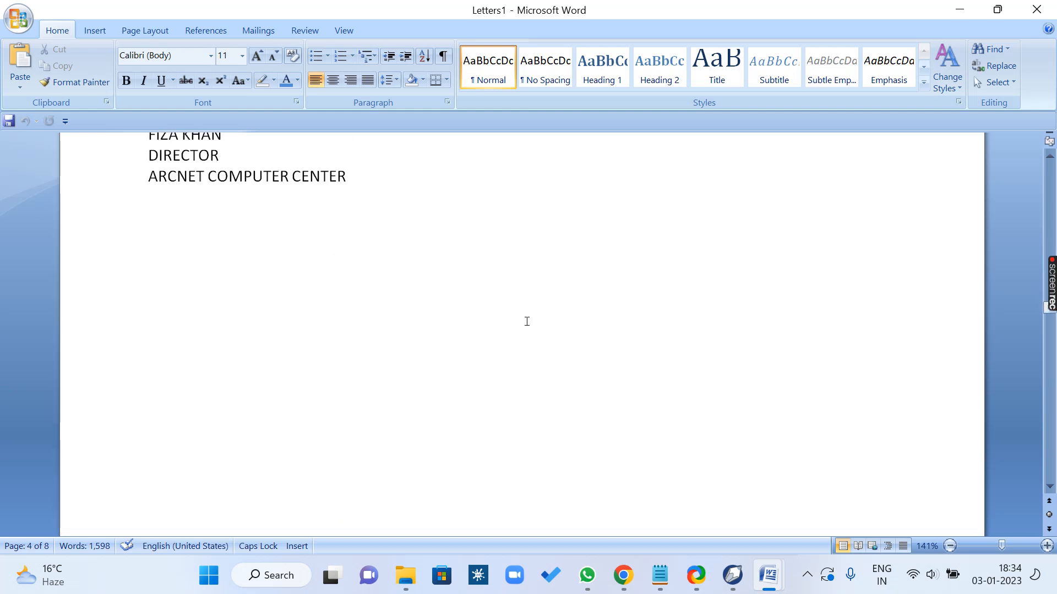
scroll(526, 321, "down", 15)
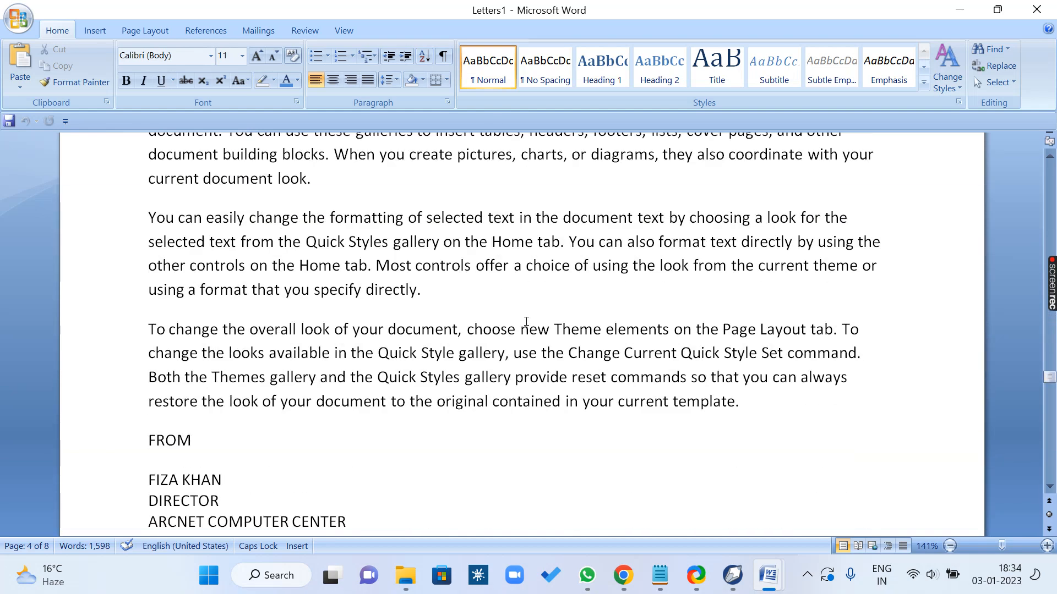
Step: Close the merged letters and the main letter without saving either of them, and refresh the desktop
left_click(1036, 9)
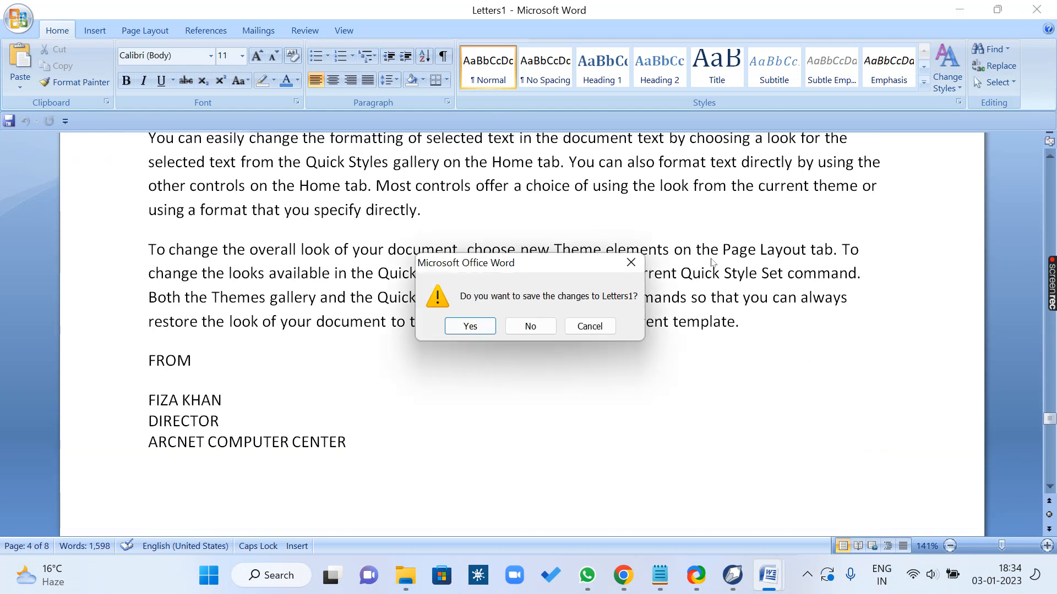
left_click(538, 326)
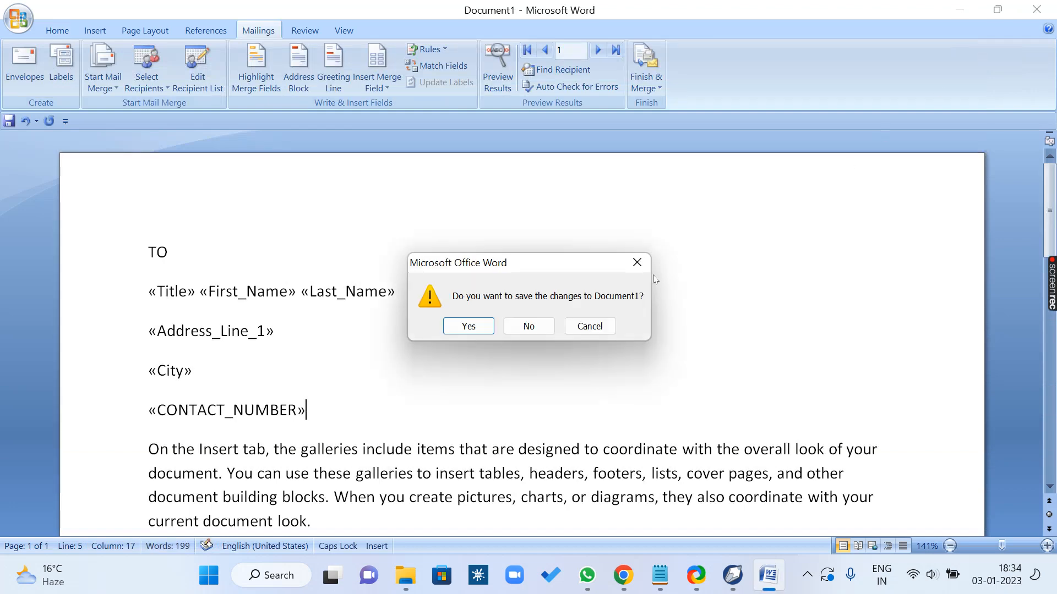
left_click(529, 326)
right_click(683, 154)
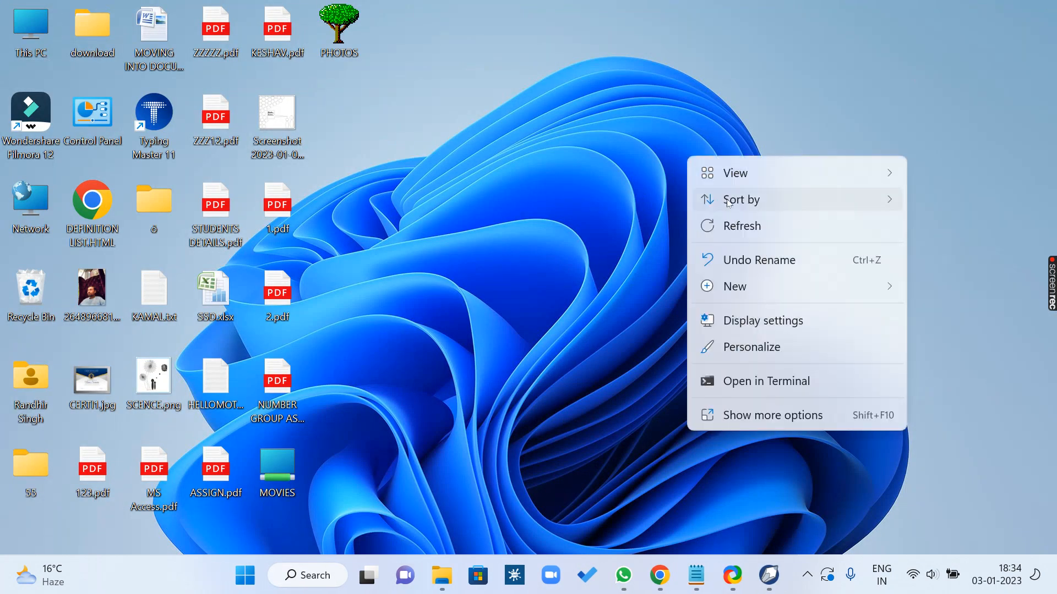
left_click(732, 226)
Step: Start Word by running winword, enter TO in the blank document and generate sample body text below it with =RAND()
key("super+r")
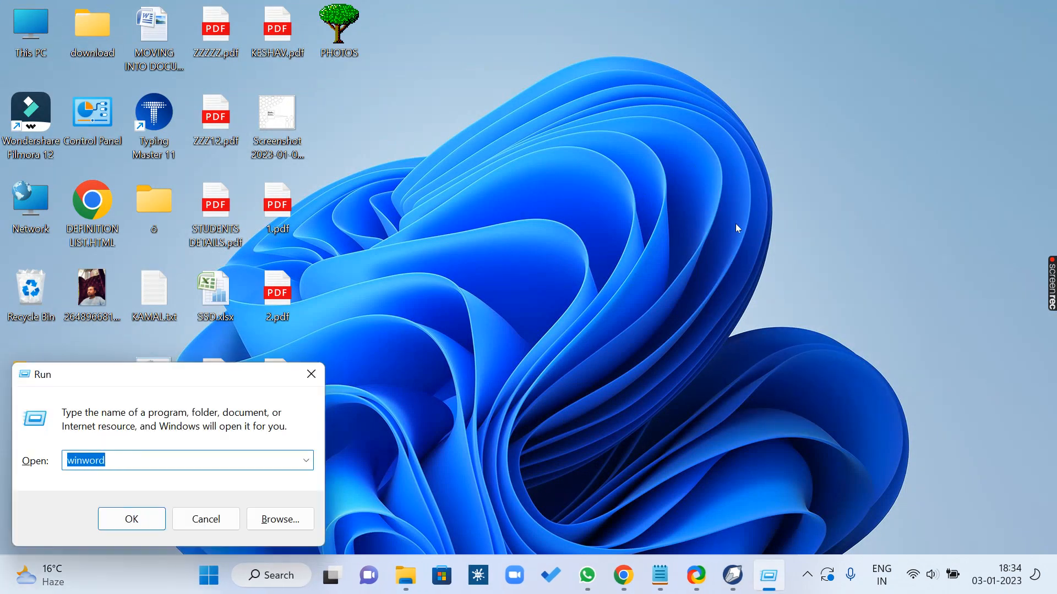
key("Return")
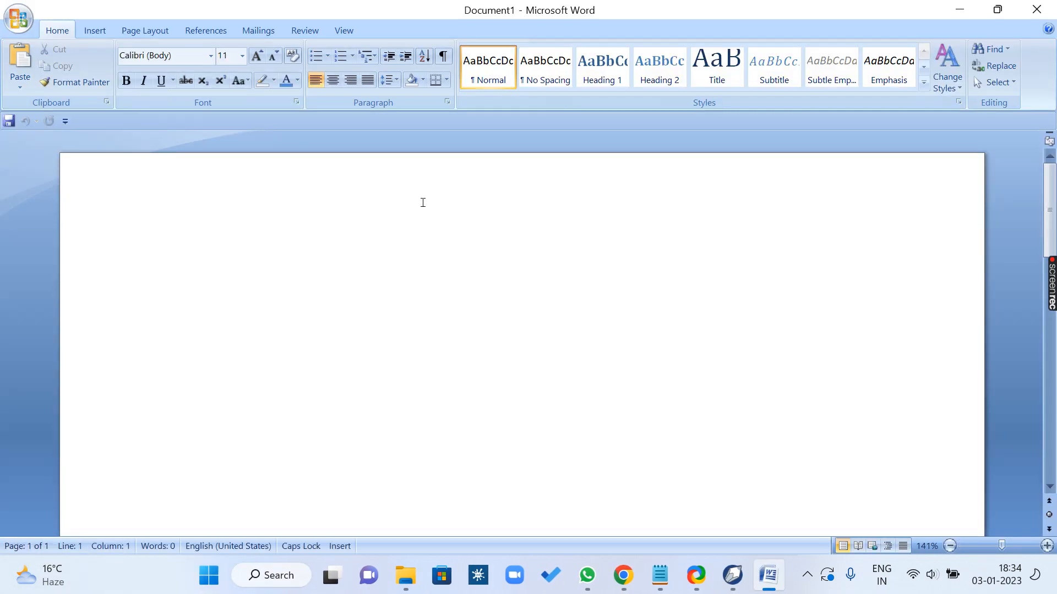
type("TO")
key("Return")
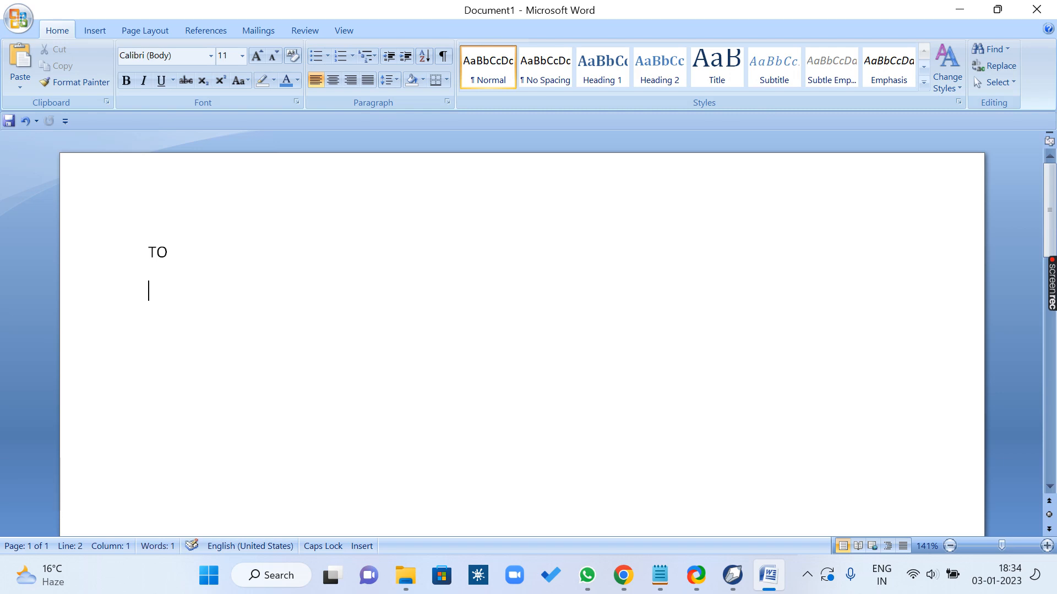
type("=RAND()")
key("Return")
Step: Enter FROM below the body text, followed by the sender's full name on a line of its own
type("FROM")
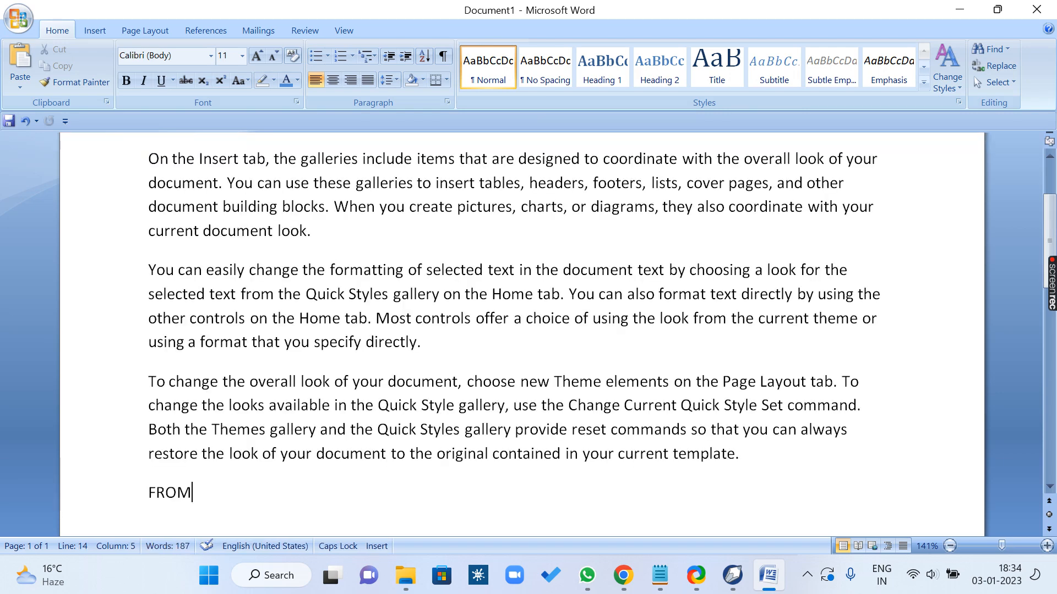
key("Return")
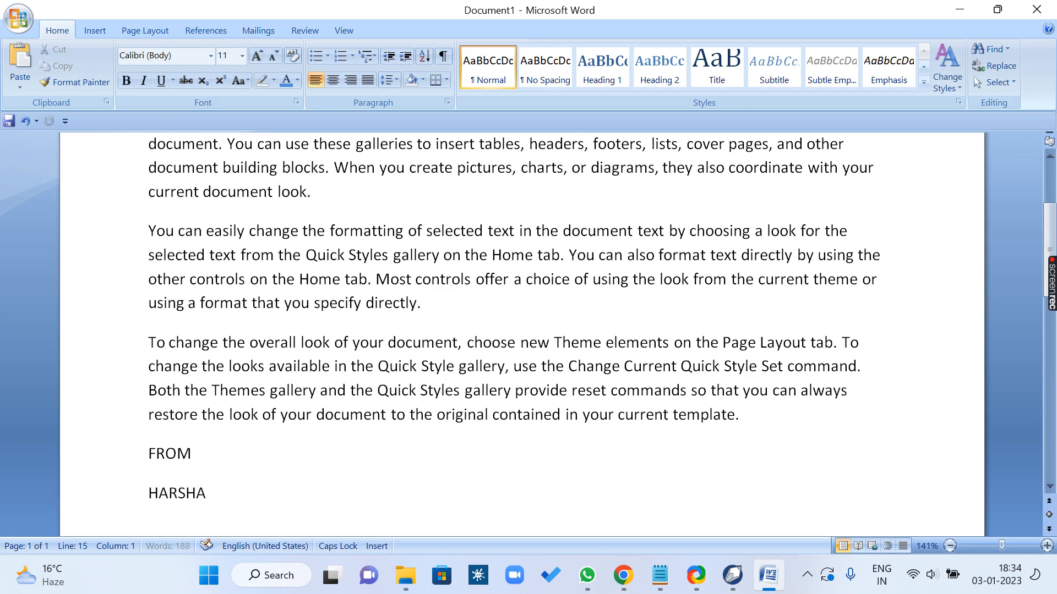
key("Return")
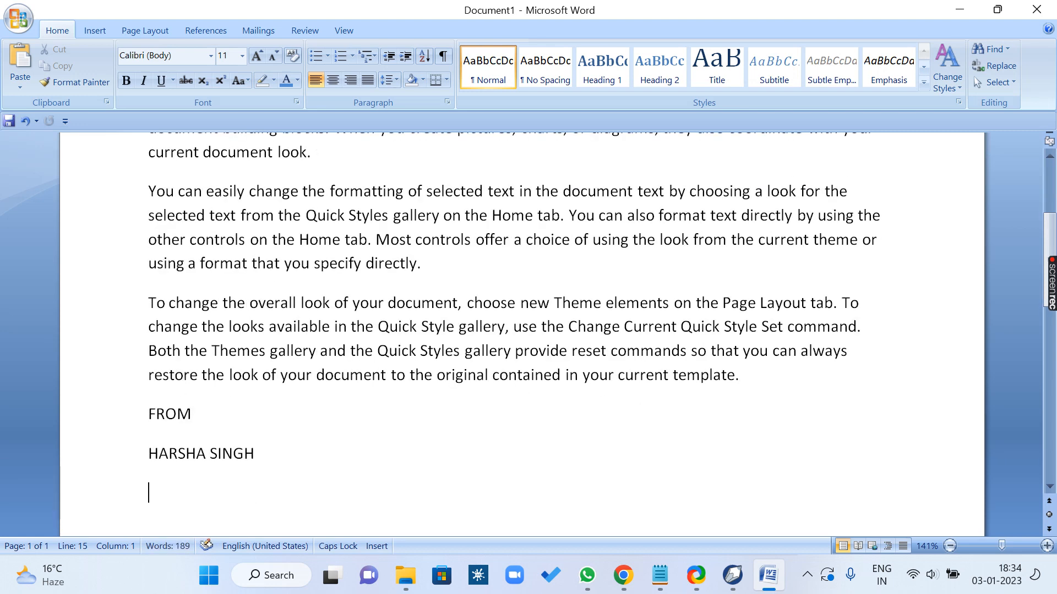
Step: Enter DATA EXPERT and LUCKNOW on separate lines below the sender's name
type("DATA EWXP")
key("BackSpace")
key("BackSpace")
key("BackSpace")
type("X")
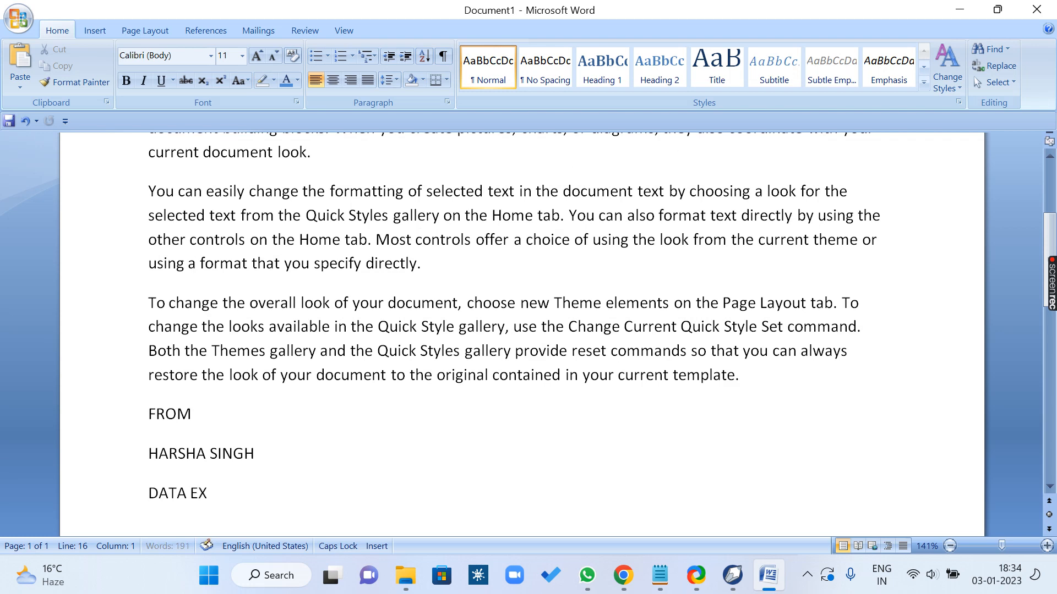
type("PERT")
key("Return")
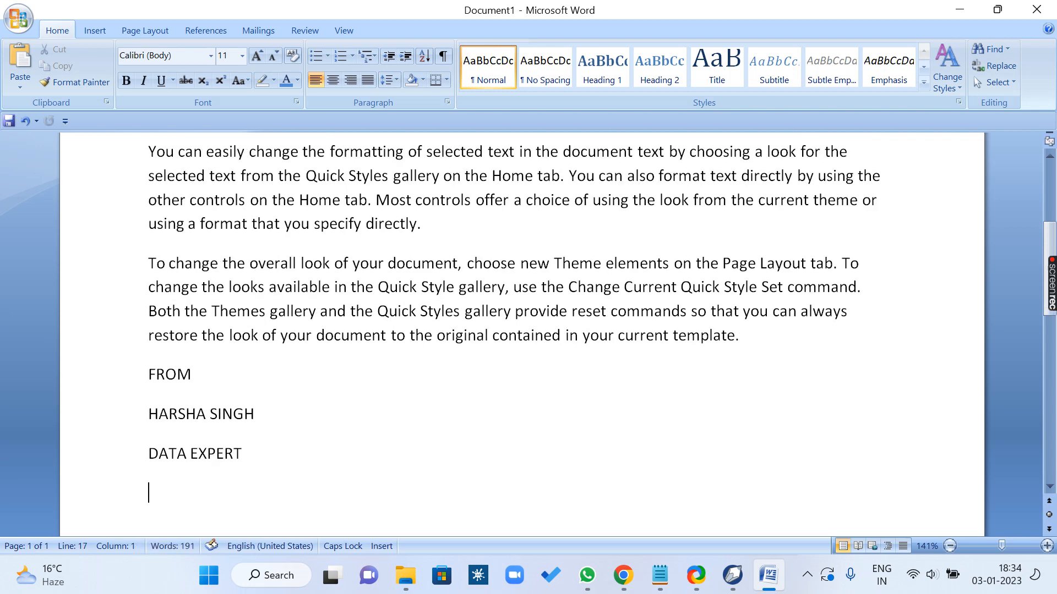
type("LUCKNOW")
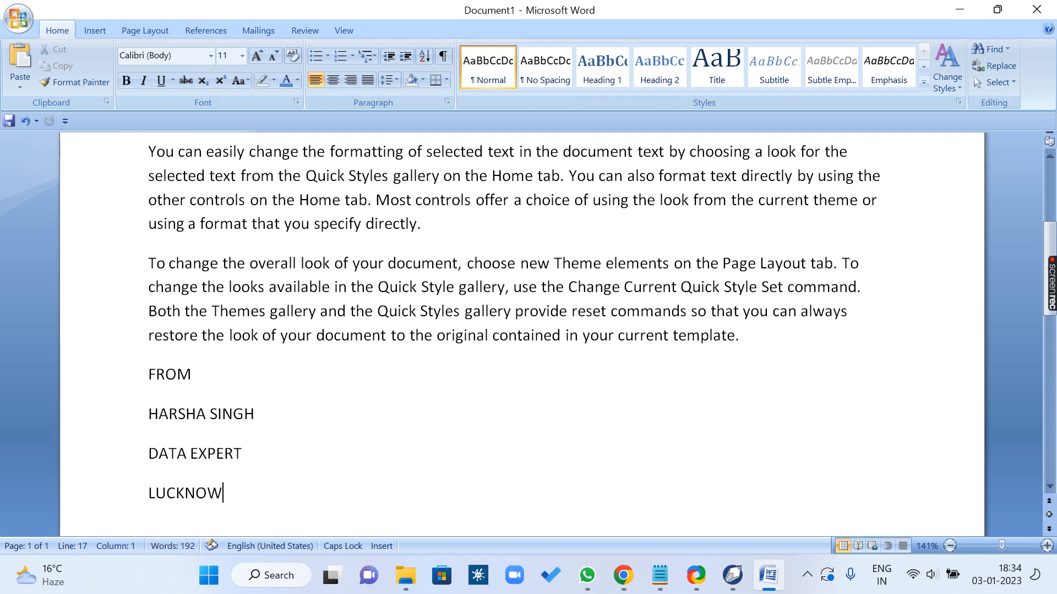
Step: Apply the No Spacing style to the sender's name, DATA EXPERT and LUCKNOW lines below FROM
left_click_drag(227, 493, 146, 418)
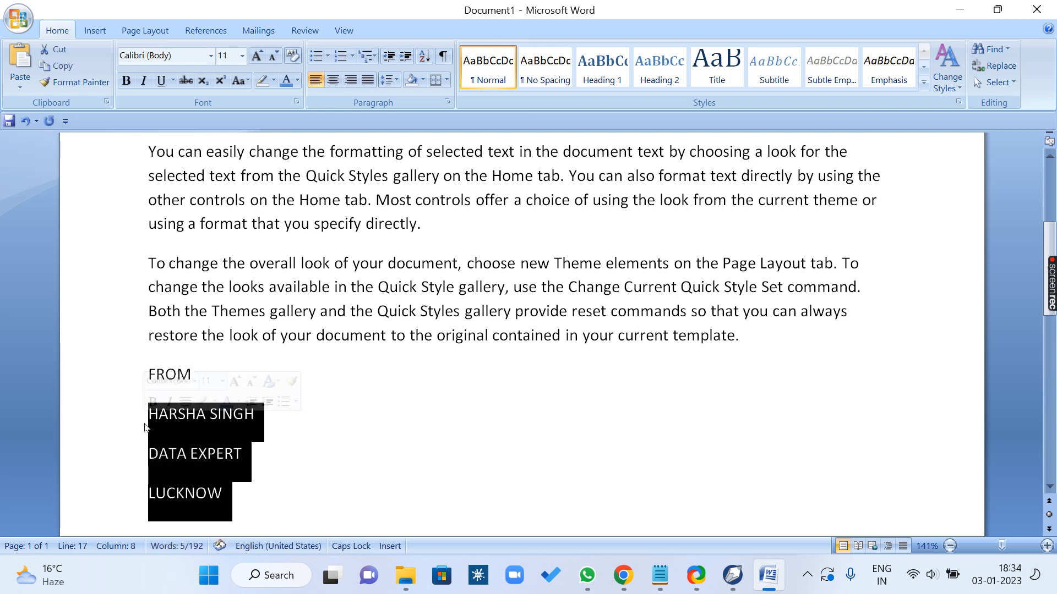
left_click(536, 87)
left_click(297, 441)
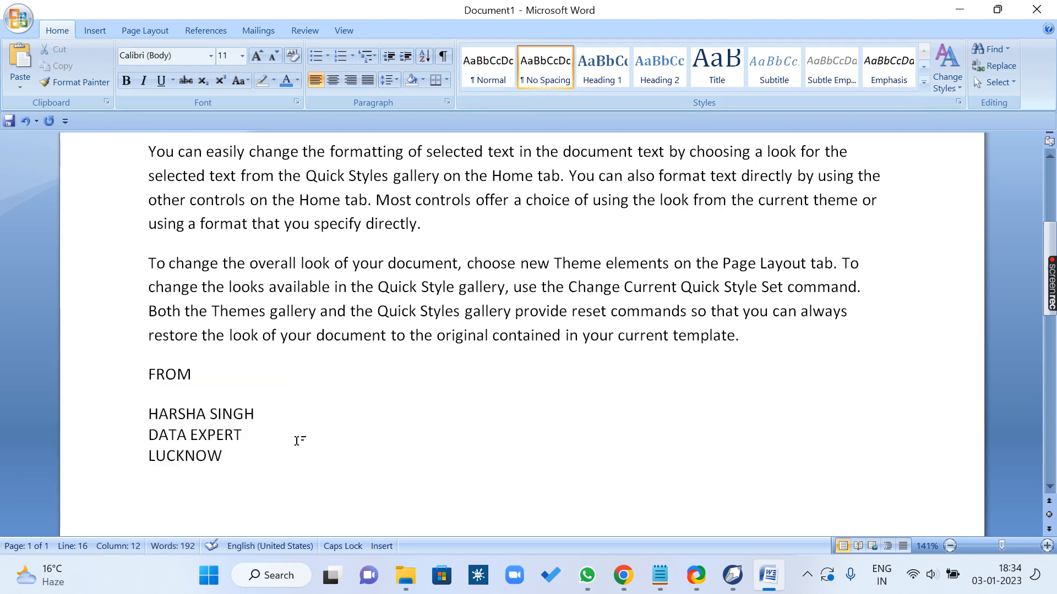
Step: Add an empty line below TO and attach the first .mdb address list as the letter's existing recipient list
scroll(297, 440, "up", 4)
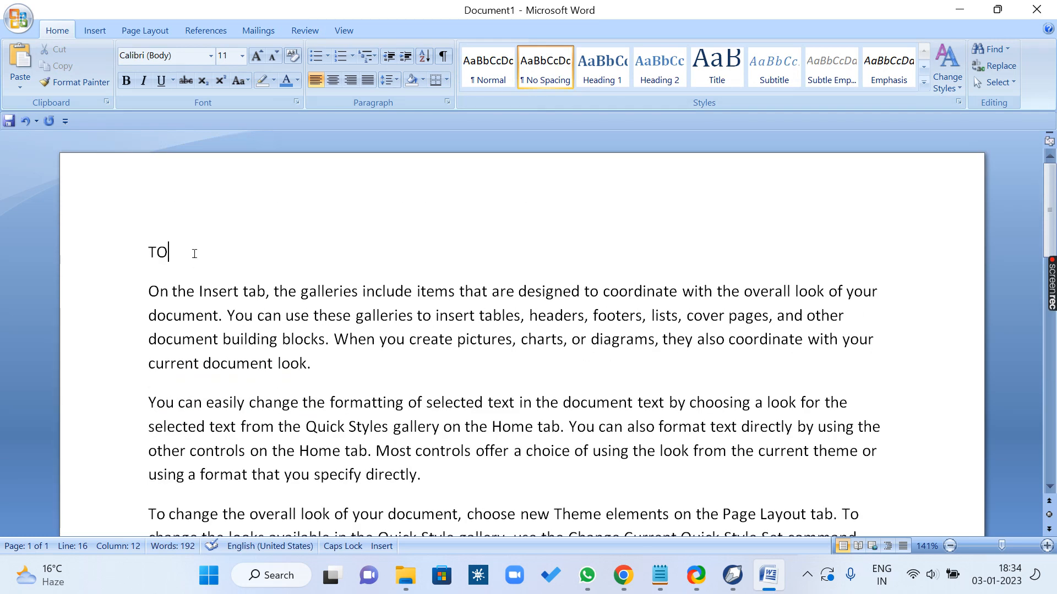
key("Return")
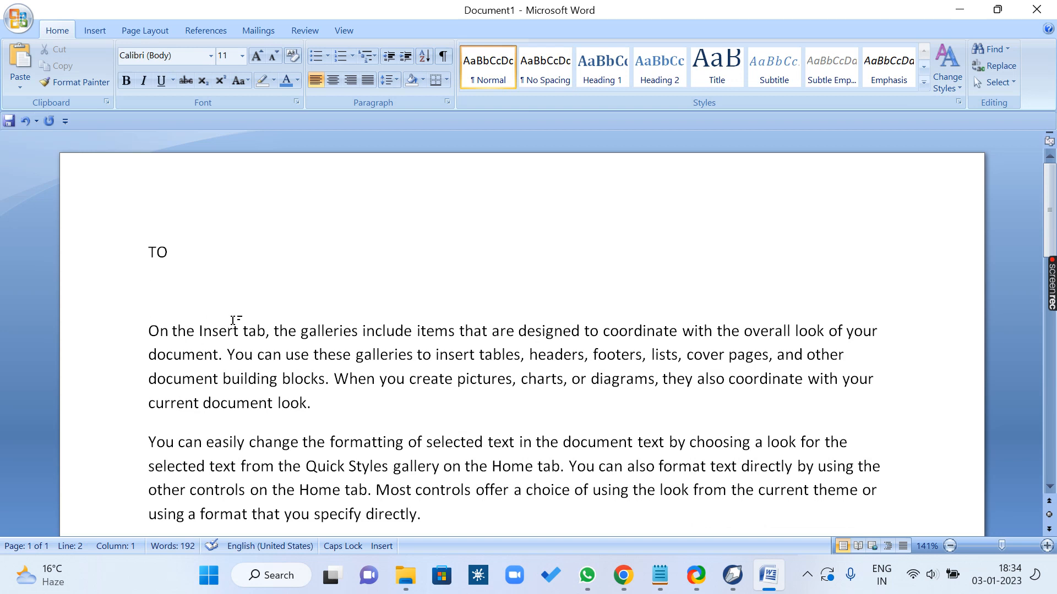
left_click(258, 30)
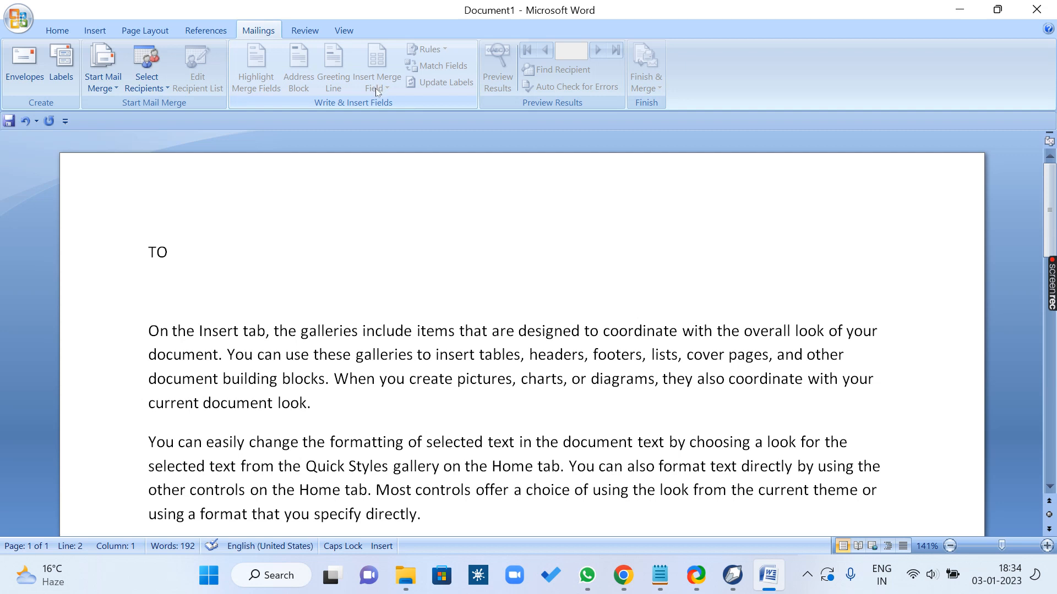
left_click(147, 77)
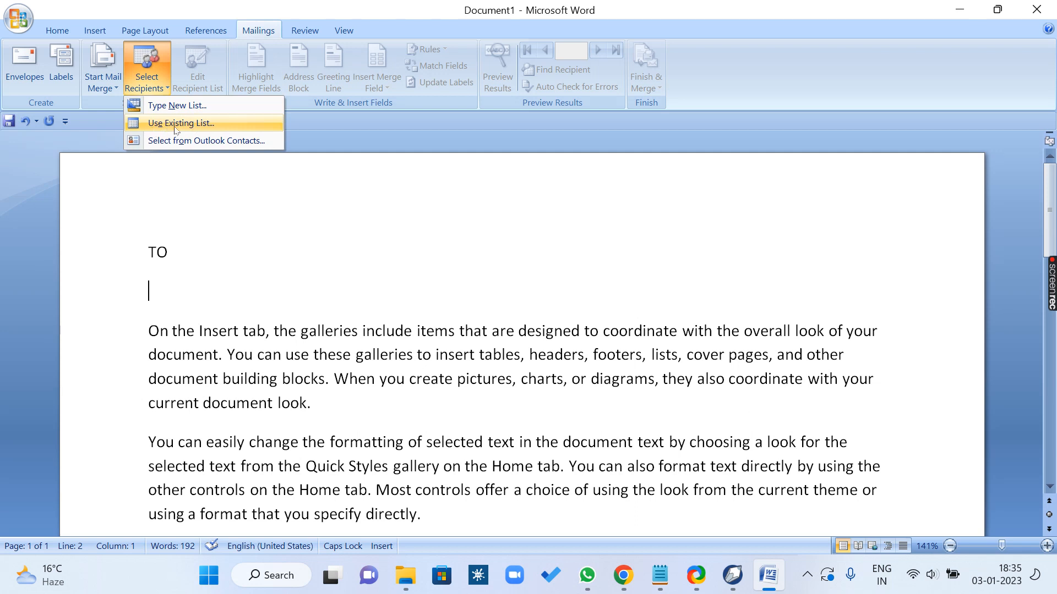
left_click(206, 126)
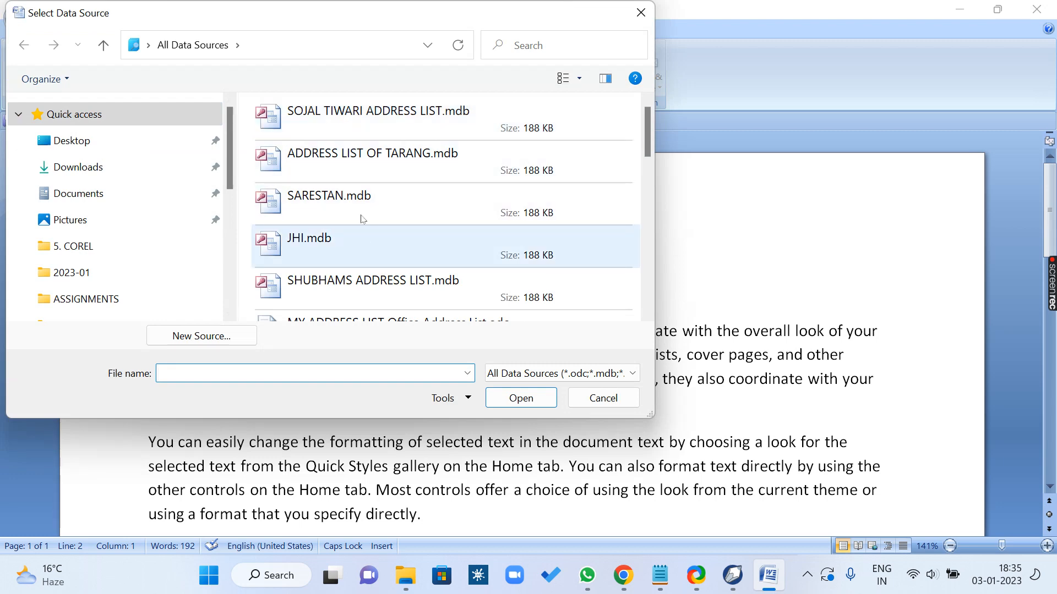
left_click(345, 121)
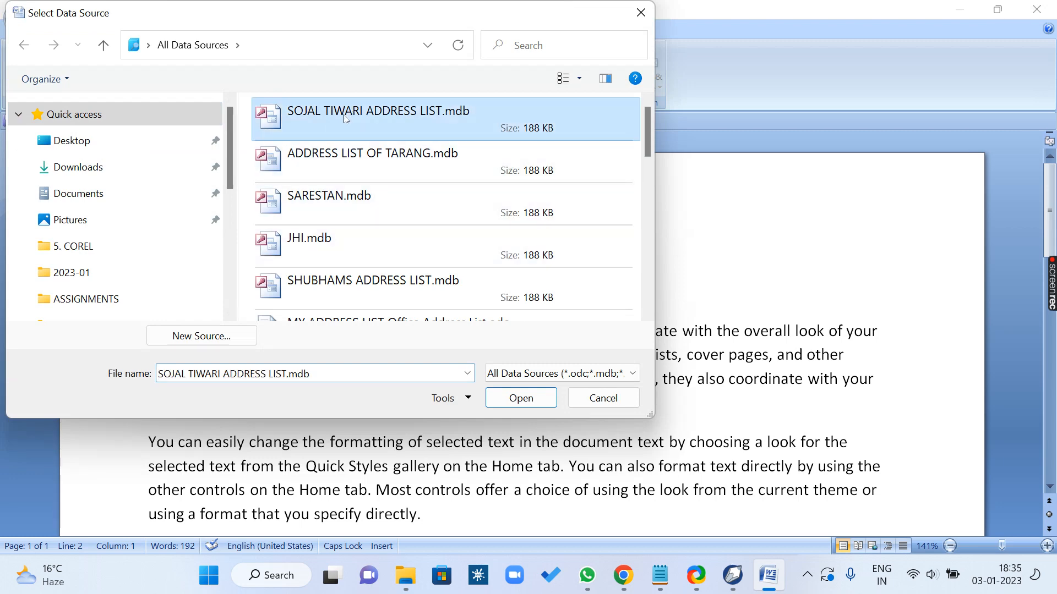
left_click(537, 402)
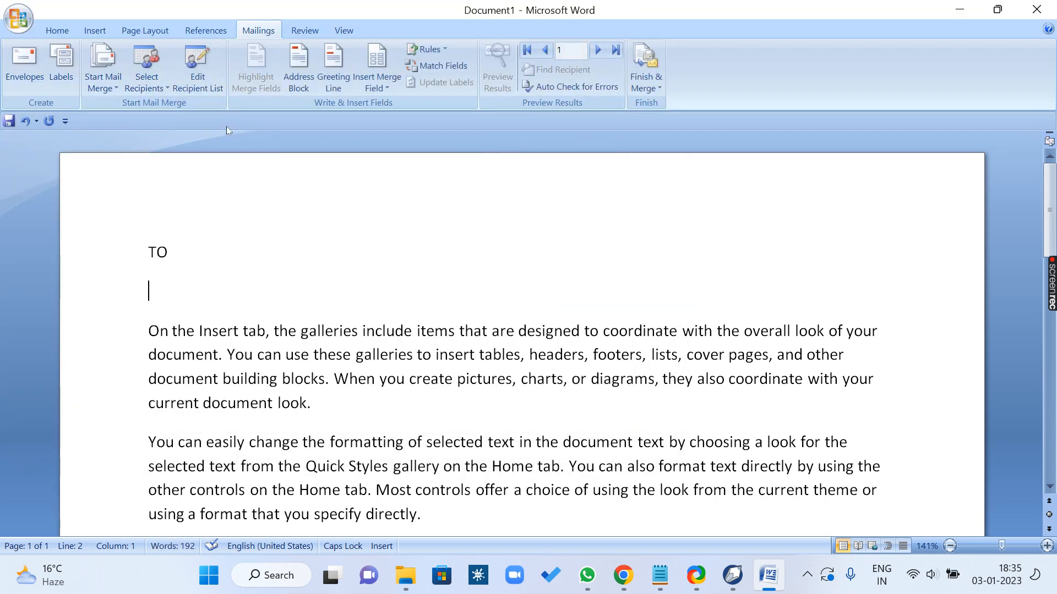
Step: Insert the Title, First_Name and Last_Name merge fields side by side below TO and start a new line
left_click(378, 80)
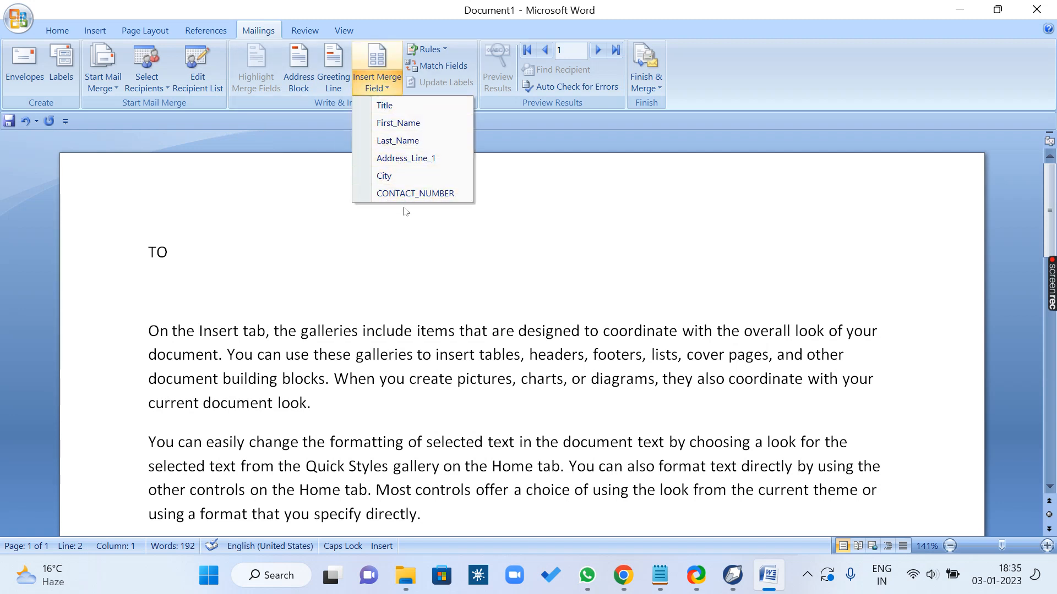
left_click(190, 274)
left_click(377, 81)
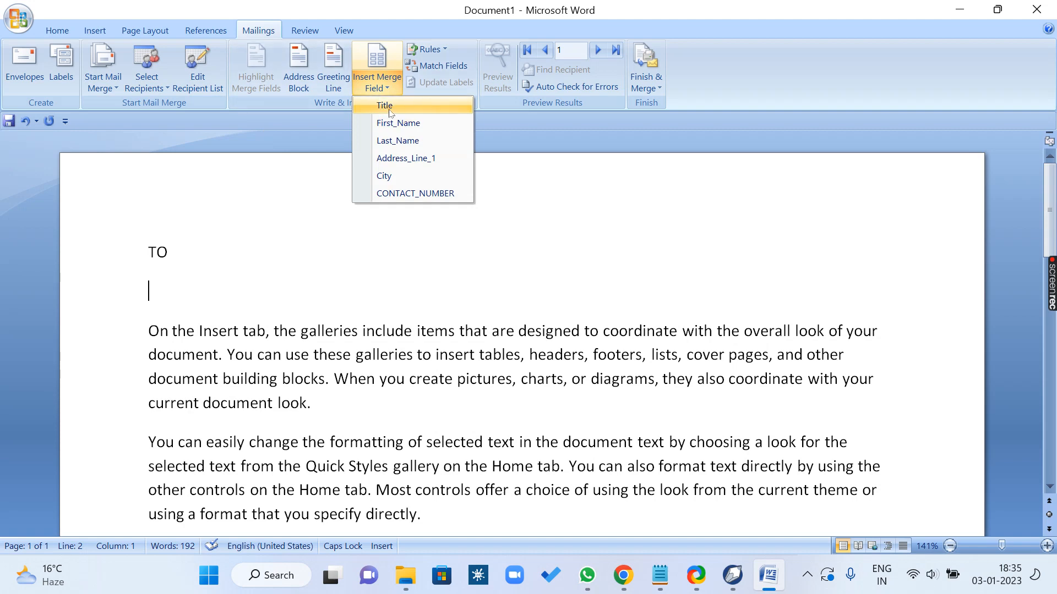
left_click(386, 108)
left_click(377, 80)
left_click(392, 122)
left_click(378, 80)
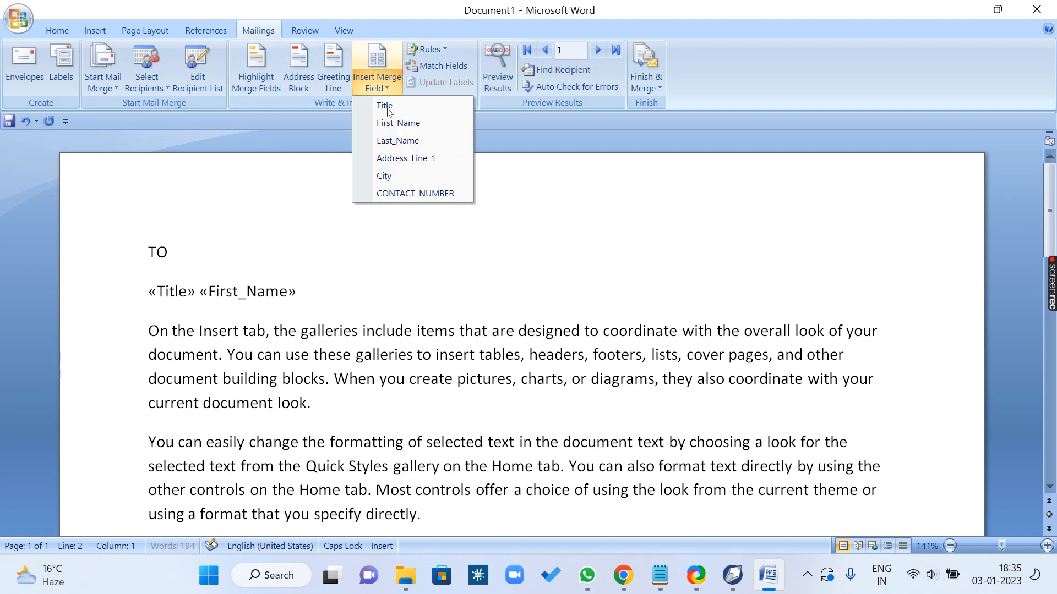
left_click(396, 140)
key("Return")
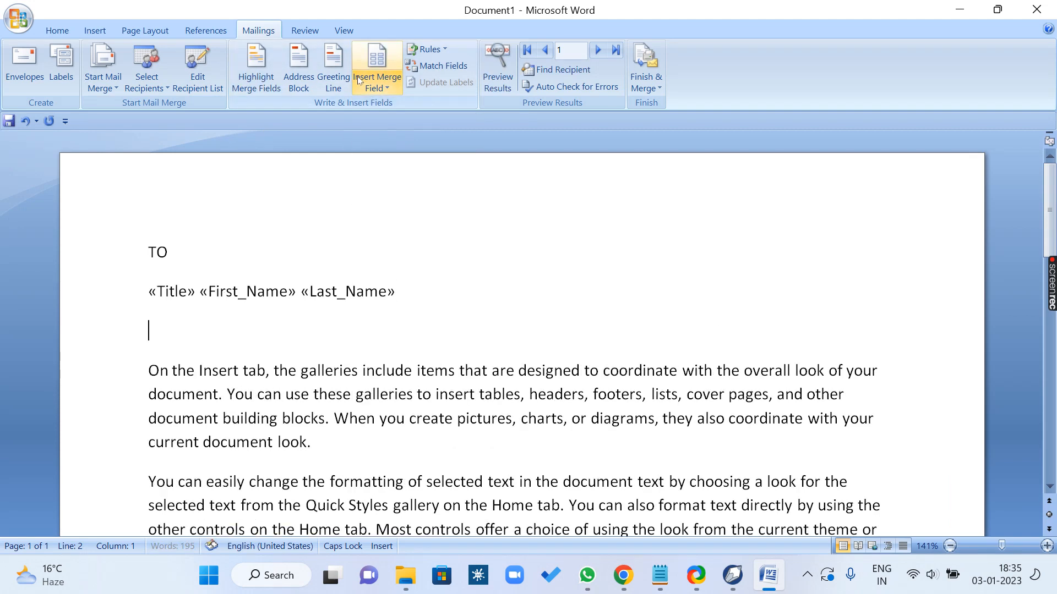
Step: Insert the Address_Line_1, City and CONTACT_NUMBER merge fields on separate lines below the name fields
left_click(377, 81)
left_click(396, 160)
key("Return")
left_click(378, 83)
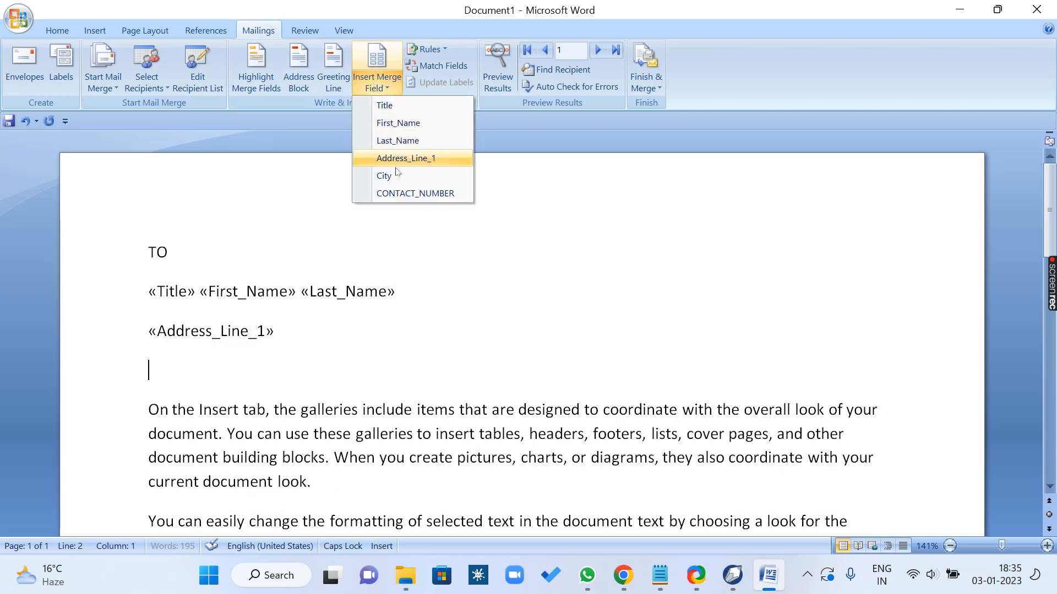
left_click(385, 176)
key("Return")
left_click(378, 83)
left_click(401, 194)
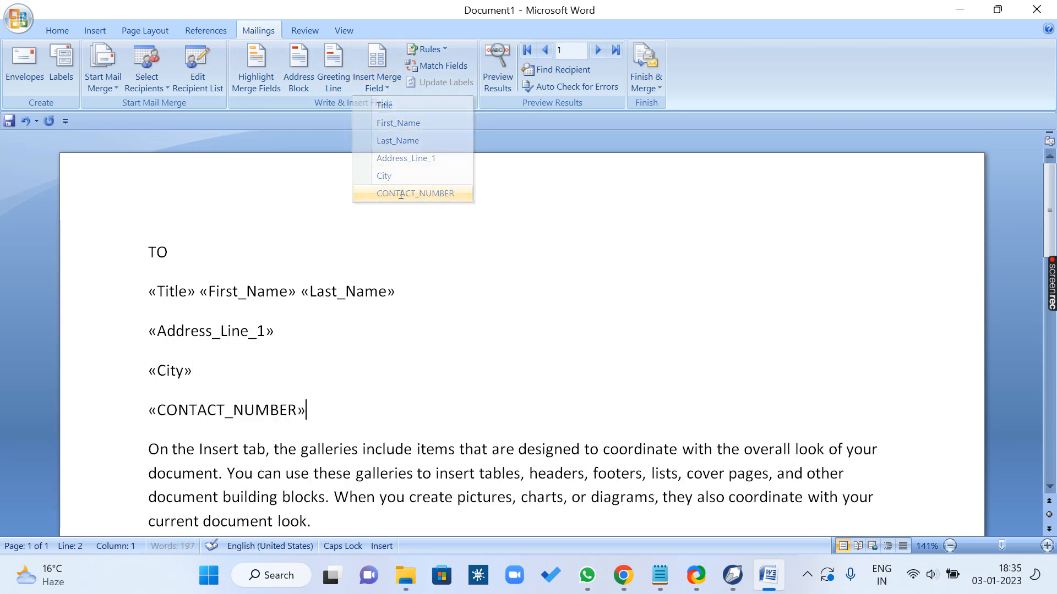
Step: Finish the merge into individual editable documents and look through the resulting letters
left_click(650, 85)
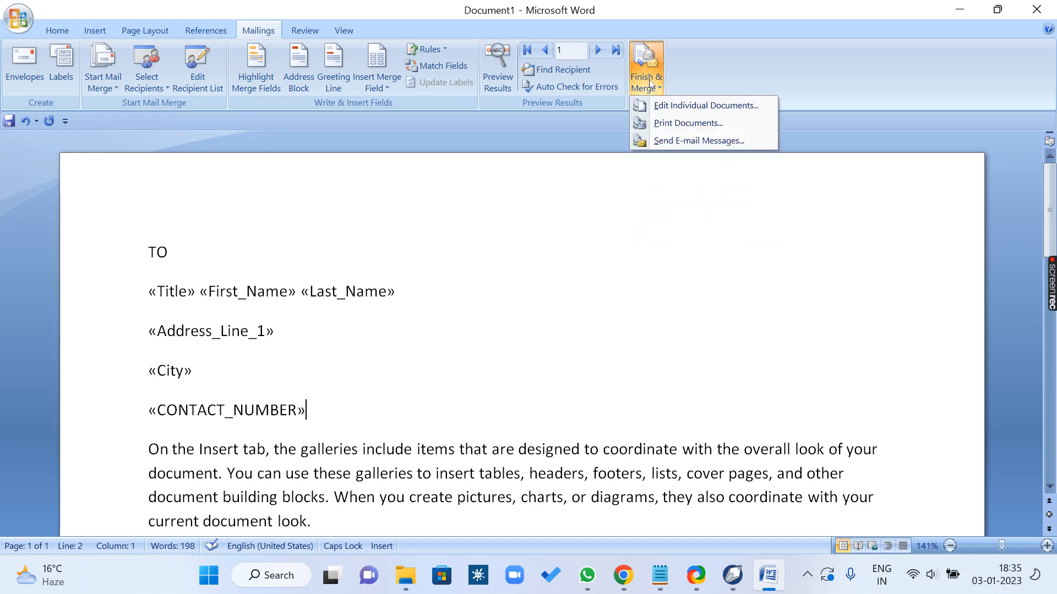
left_click(745, 105)
left_click(523, 313)
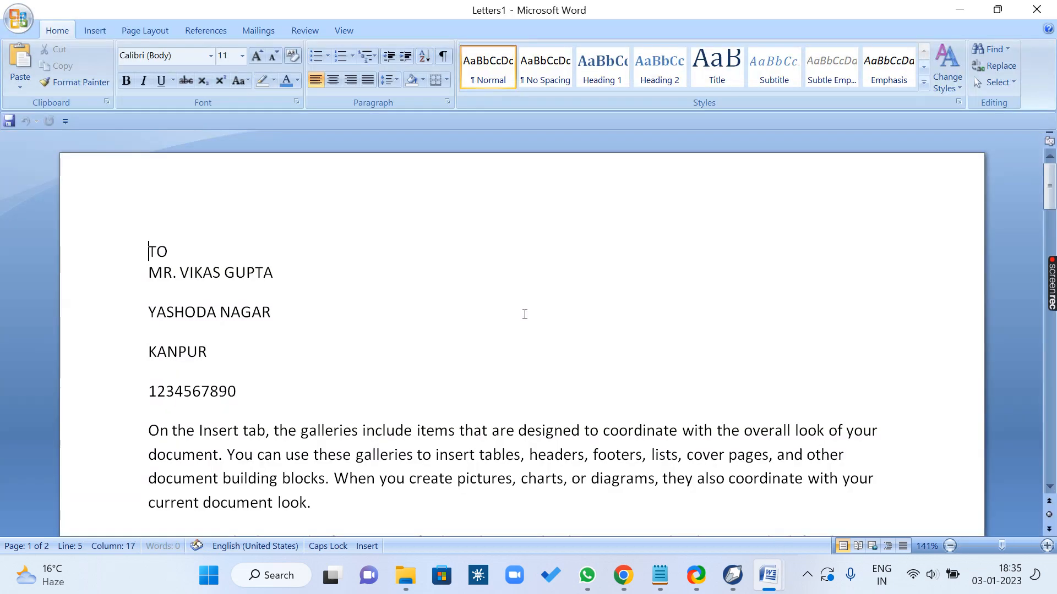
scroll(524, 314, "down", 15)
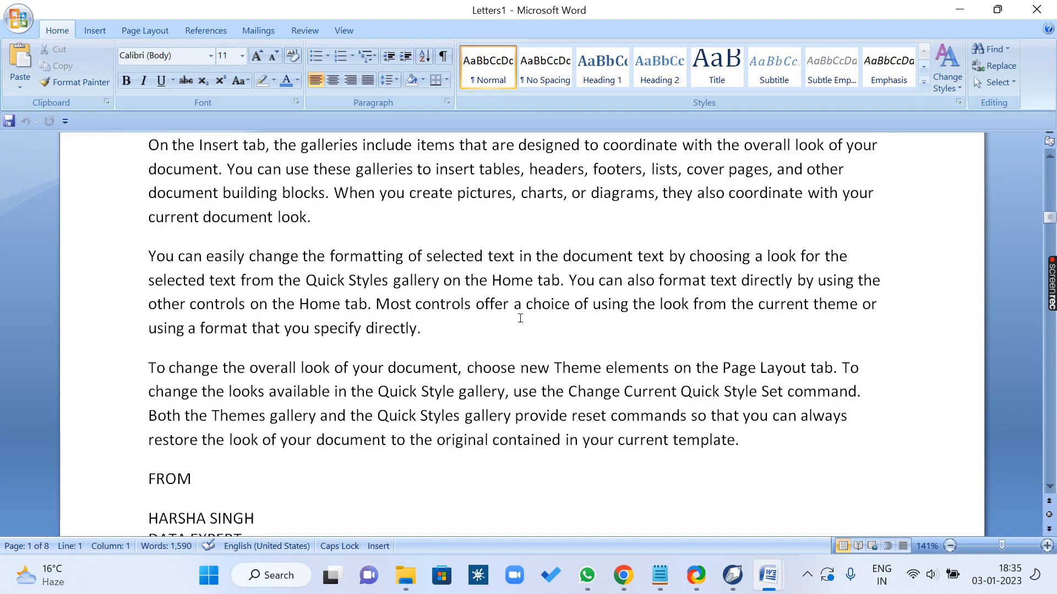
scroll(520, 318, "down", 15)
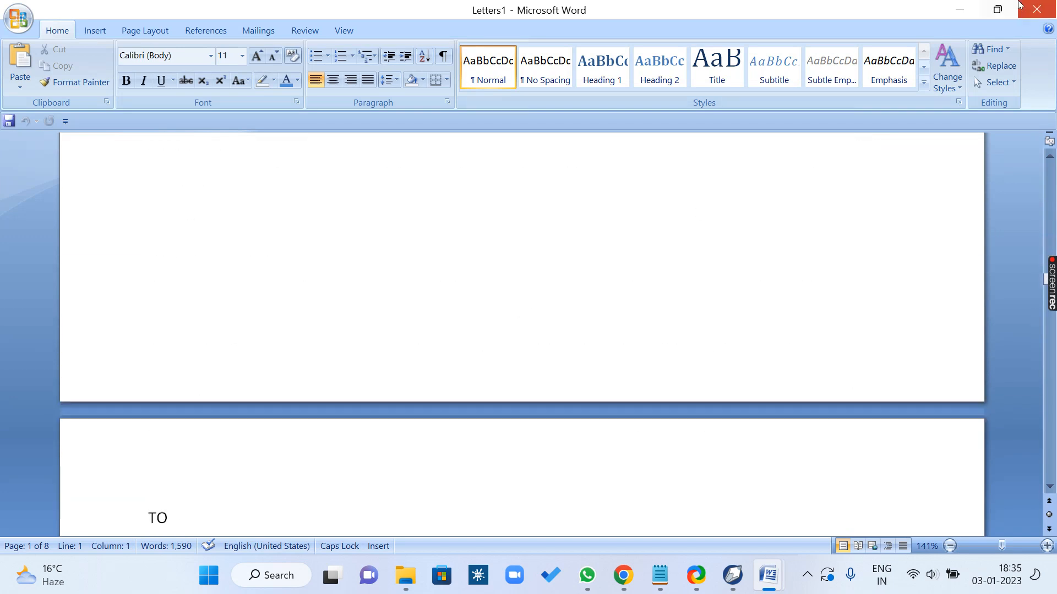
Step: Close the merged letters and the main letter without saving either document
left_click(1019, 5)
left_click(533, 327)
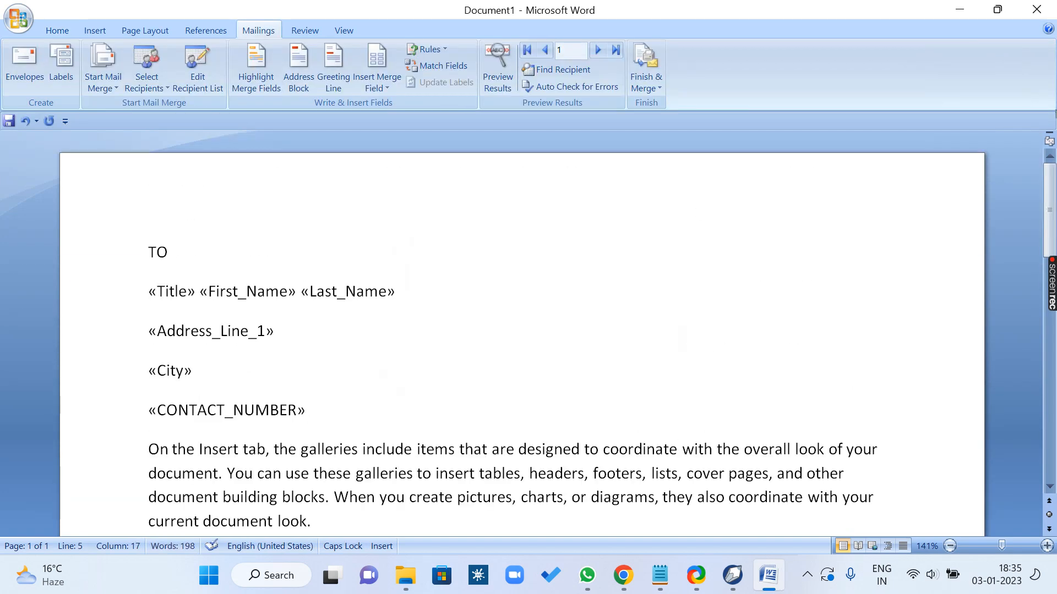
left_click(1036, 9)
left_click(529, 325)
Step: Start Word by running winword, enter TO in the blank document and fill the body below it with repeated S characters
key("super+r")
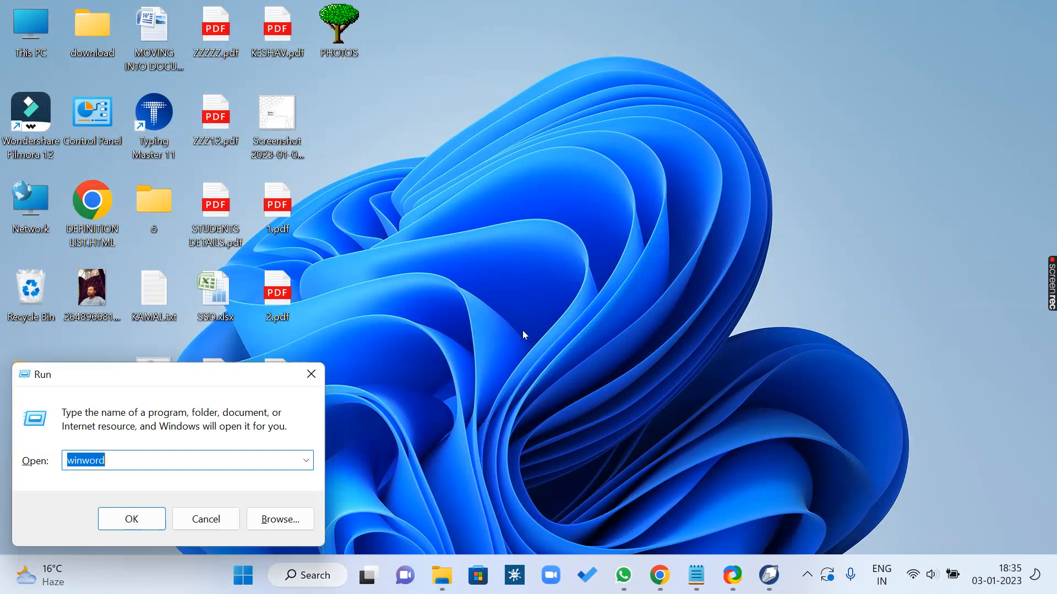
key("Return")
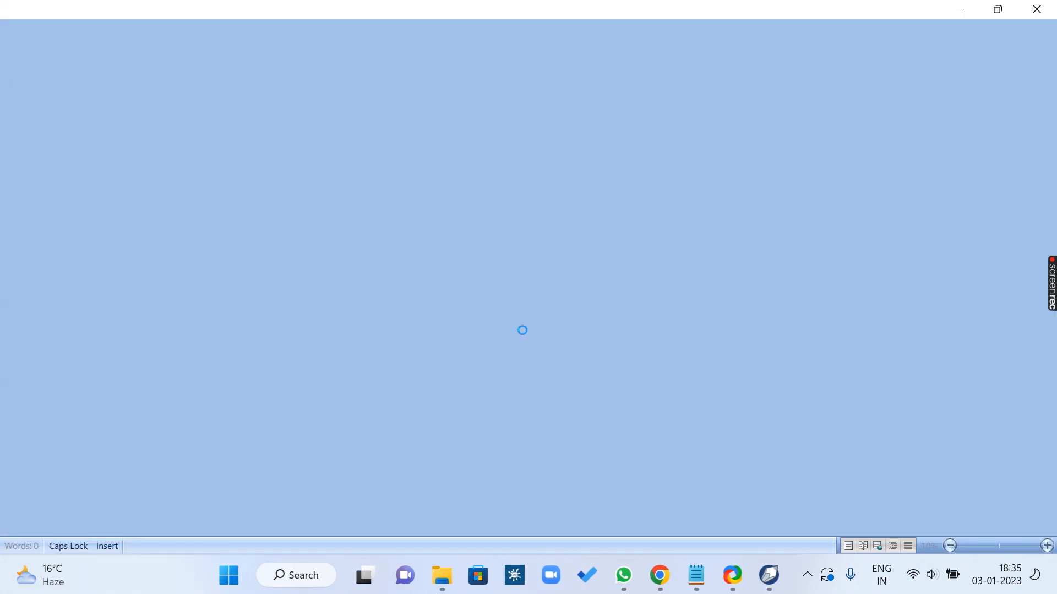
type("TO=")
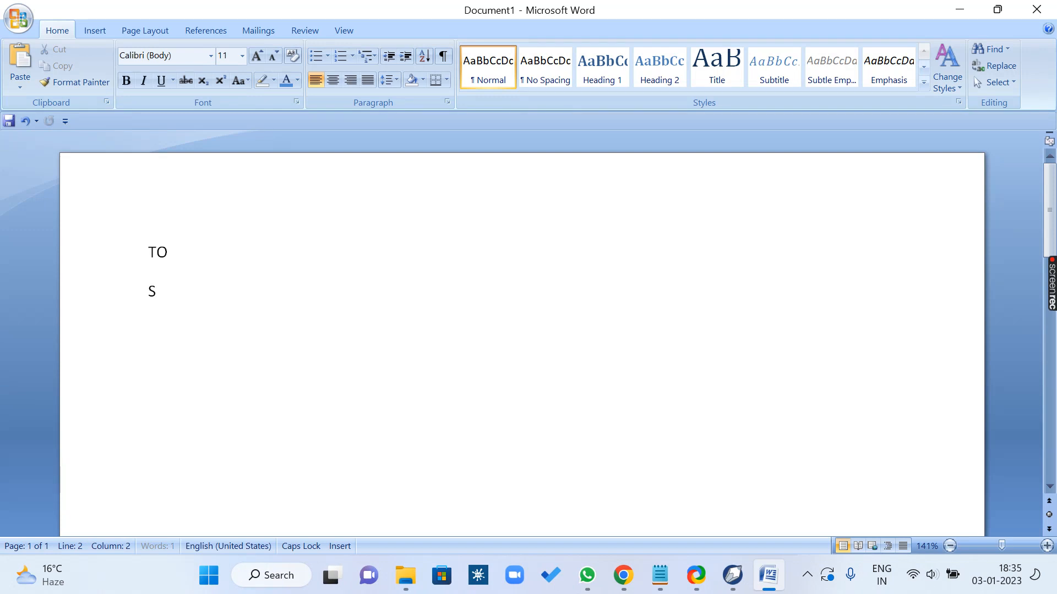
type("SSSSSSSSSSSSSSSSSSSSSSSSSSSSSSSSSSSSSSSSSSSSSSSSSSSSS")
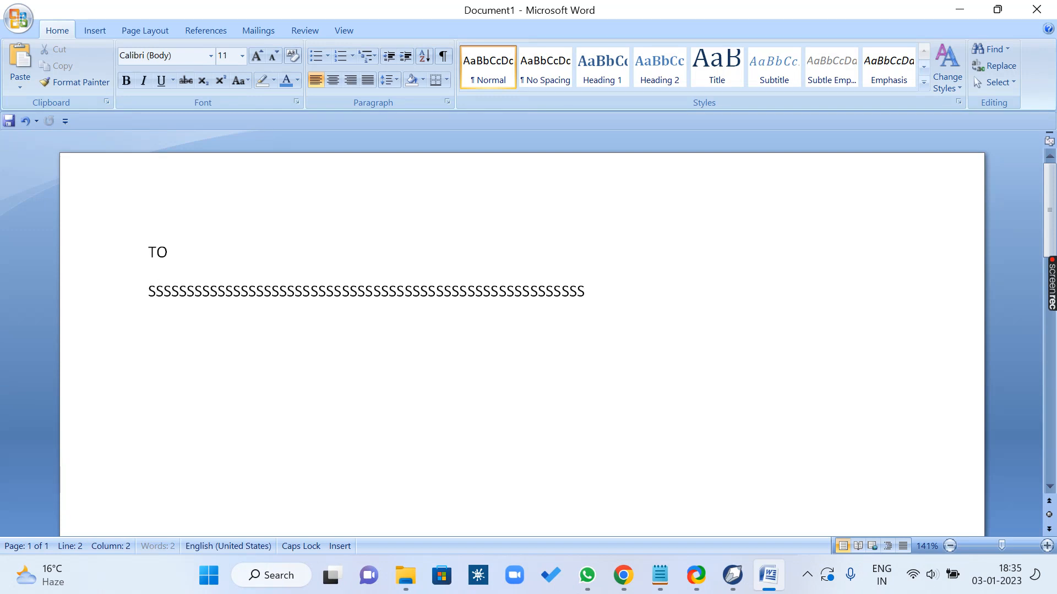
type("SSSSSSSSSSSSSSSSSSSSSSSSSSSSSSSSSSSSSSSSSSSSSSSSSSSSSSSSS")
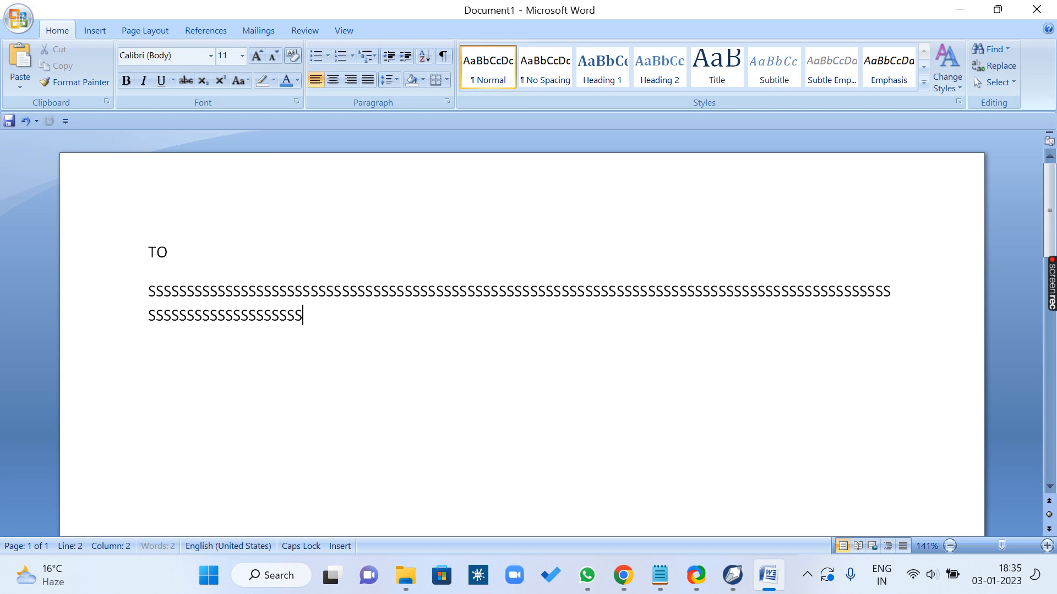
Step: Enter FROM below the filler text, followed by XYZ on a line of its own
key("Return")
type("FROM")
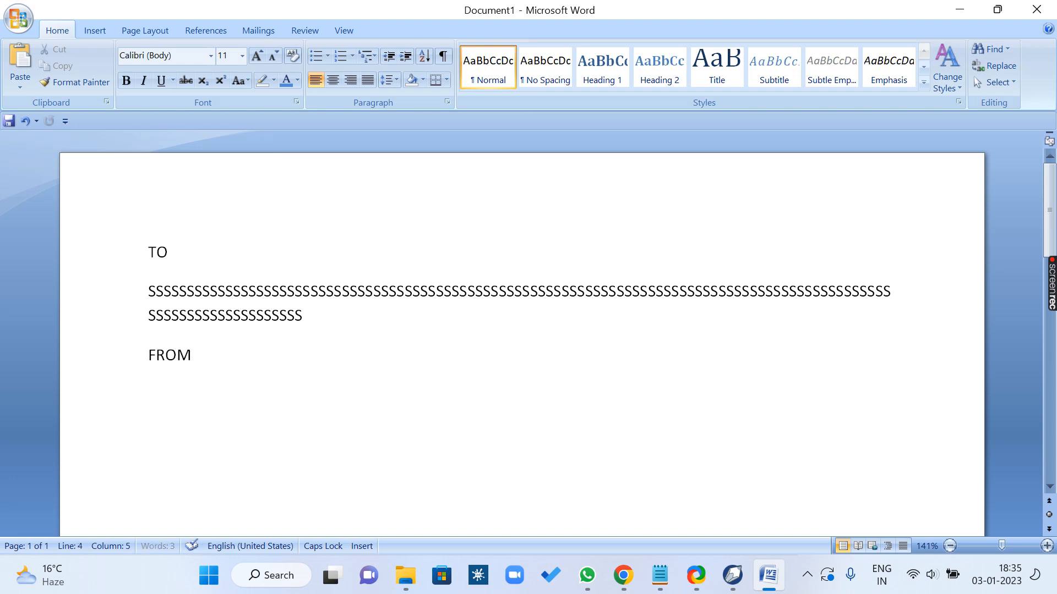
key("Return")
type("XYZ")
Step: Add an empty line below TO and attach the second .mdb address list as the existing recipient list
left_click(205, 265)
key("Return")
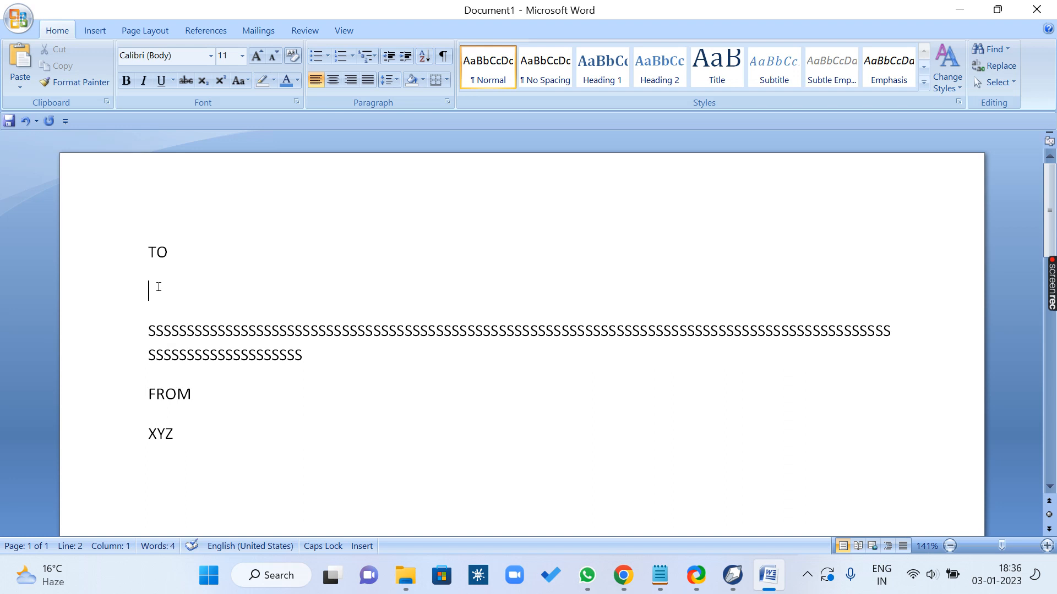
left_click(258, 30)
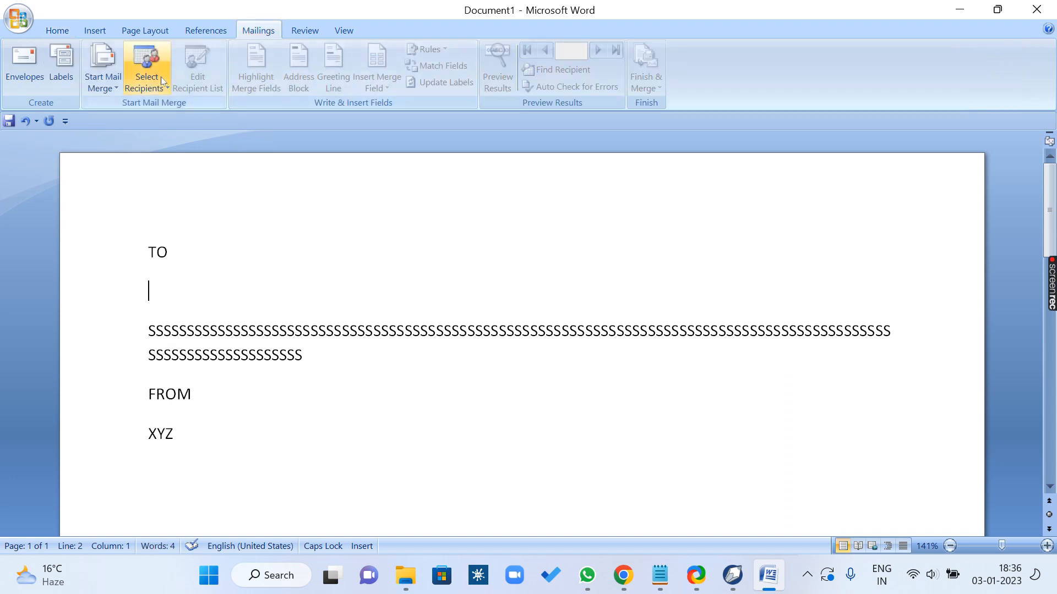
left_click(146, 80)
left_click(167, 123)
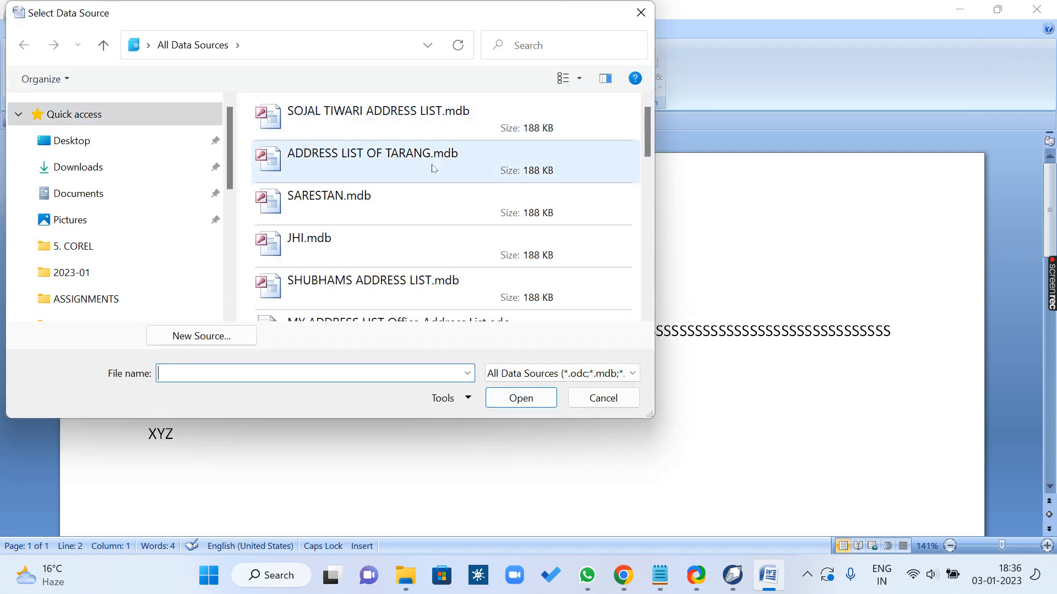
left_click(456, 160)
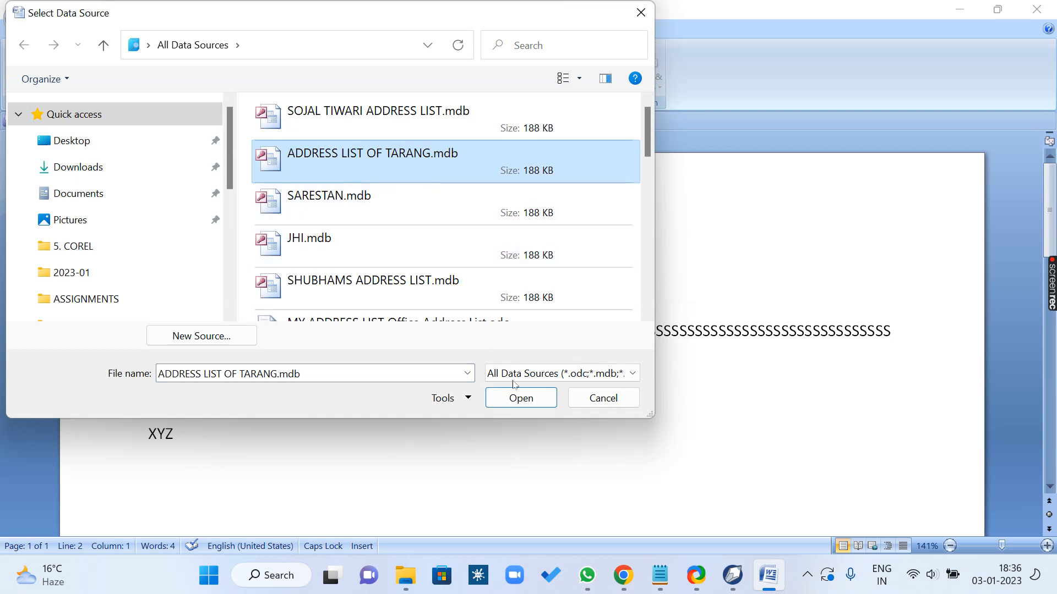
left_click(520, 398)
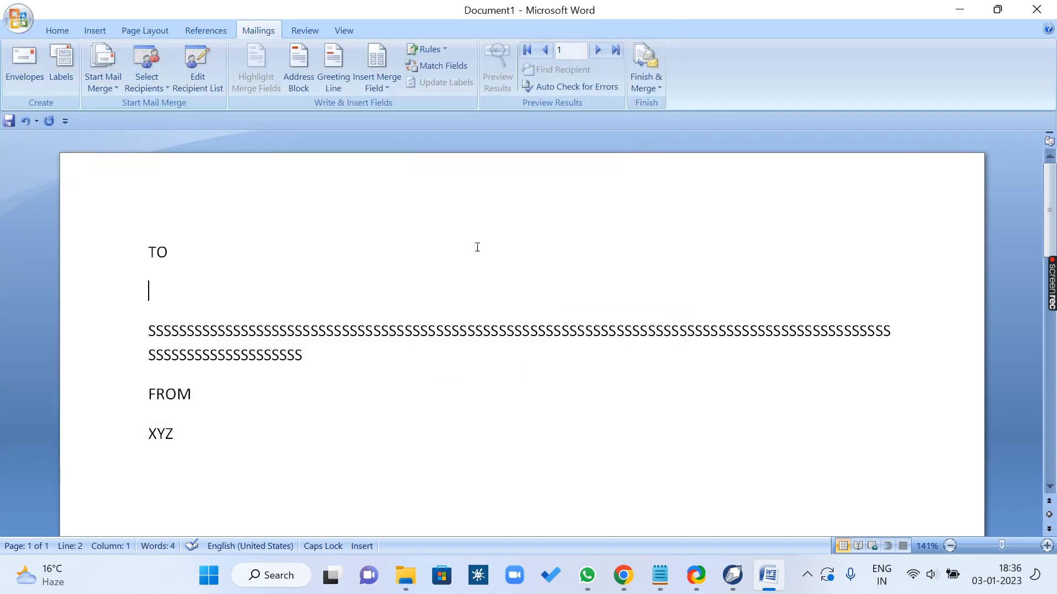
Step: Insert the Title, First_Name and Last_Name merge fields on one line under TO, ending with a line break
left_click(377, 71)
left_click(394, 105)
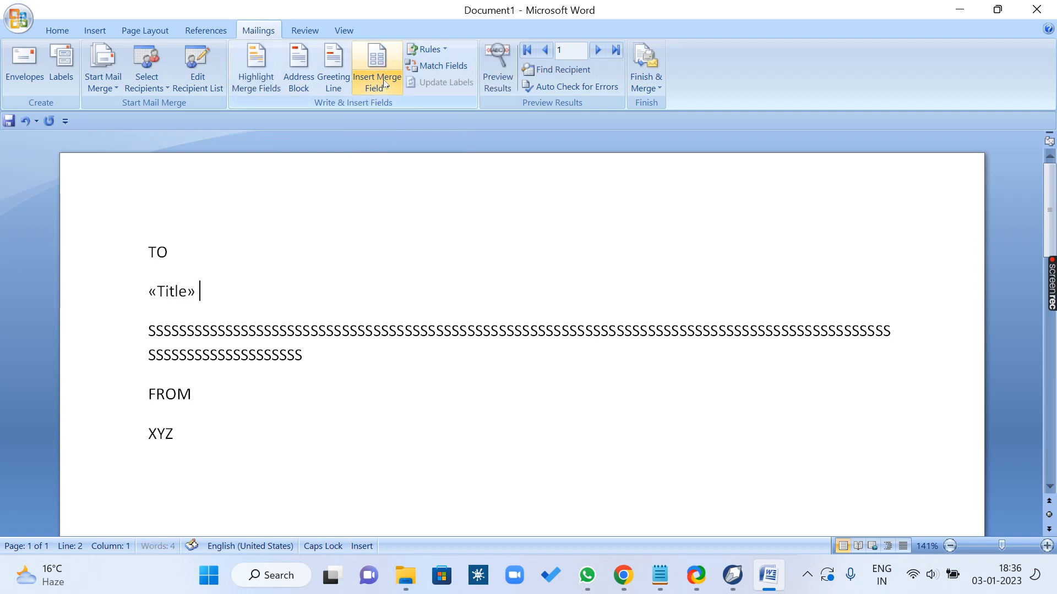
left_click(378, 82)
left_click(397, 123)
left_click(378, 88)
left_click(396, 141)
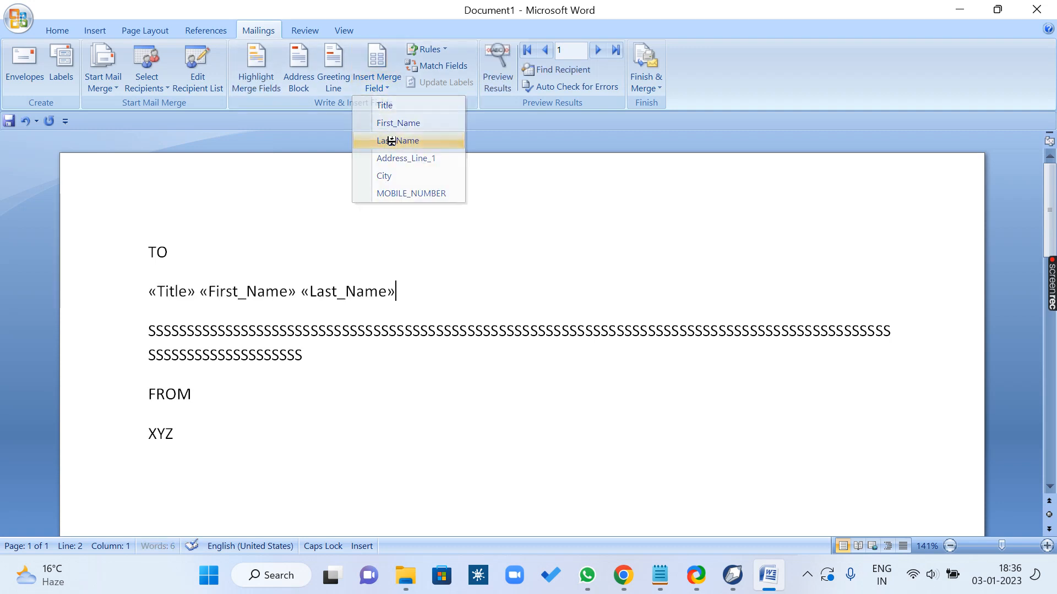
key("Return")
Step: Insert the Address_Line_1, City and MOBILE_NUMBER merge fields on separate lines below the name fields
left_click(374, 94)
left_click(406, 158)
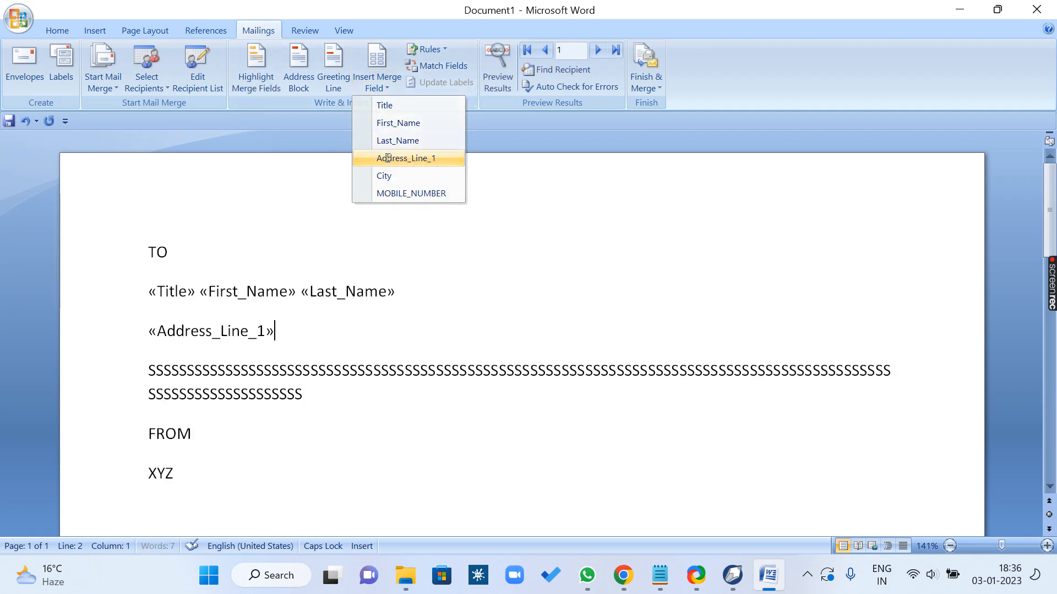
key("Return")
left_click(378, 86)
left_click(386, 175)
key("Return")
left_click(377, 83)
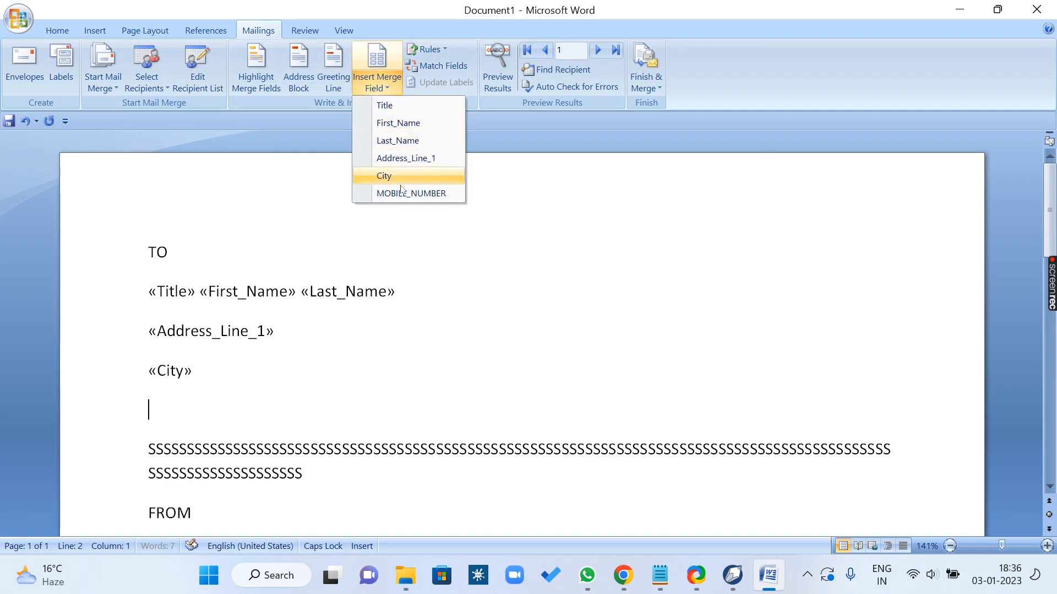
left_click(403, 193)
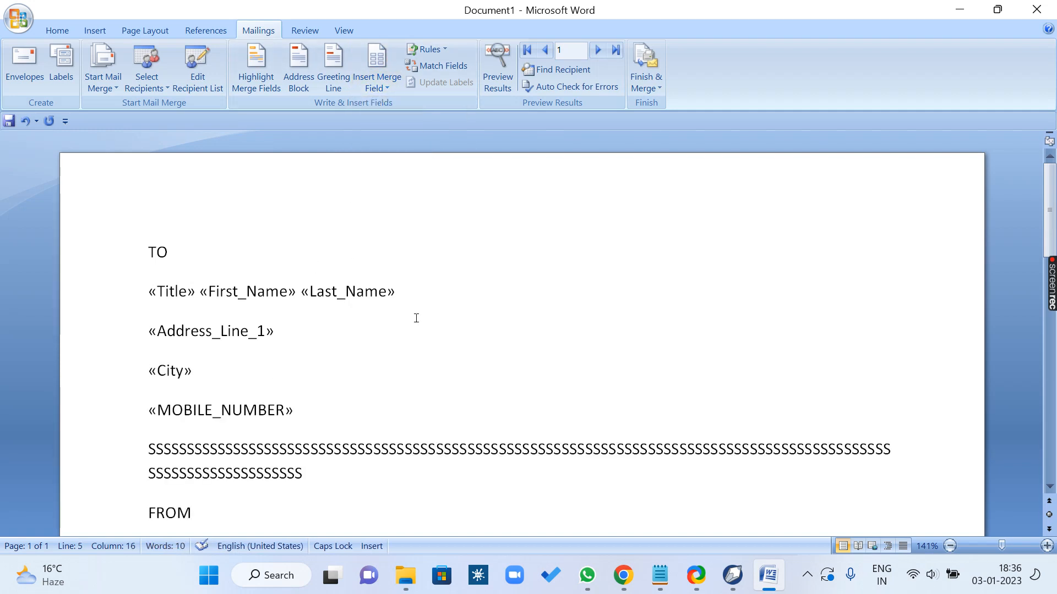
Step: Merge all records into individual letters in a new document and look through the merged pages
left_click(646, 77)
left_click(671, 106)
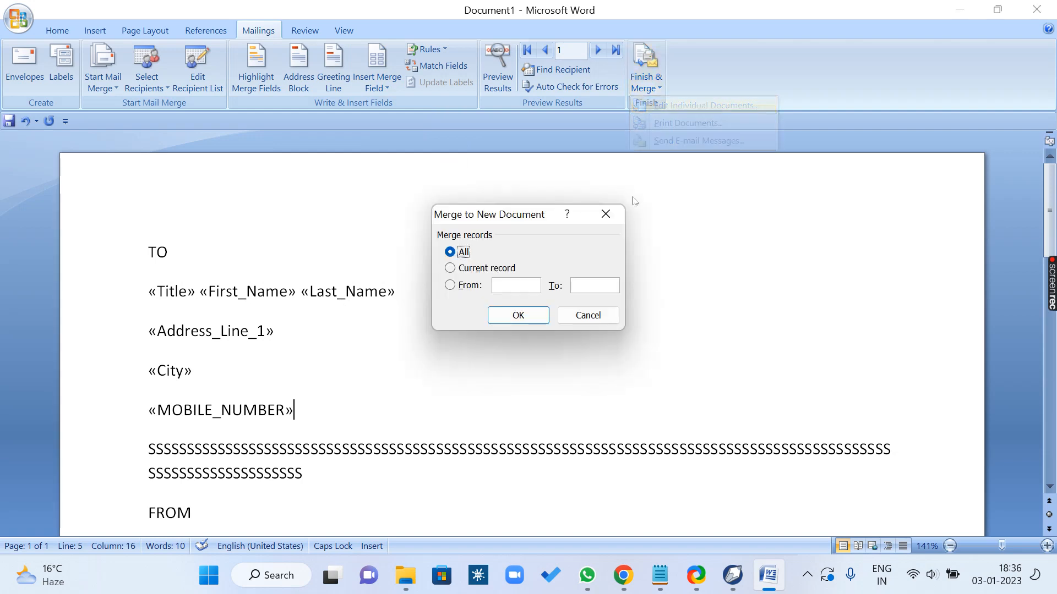
left_click(518, 315)
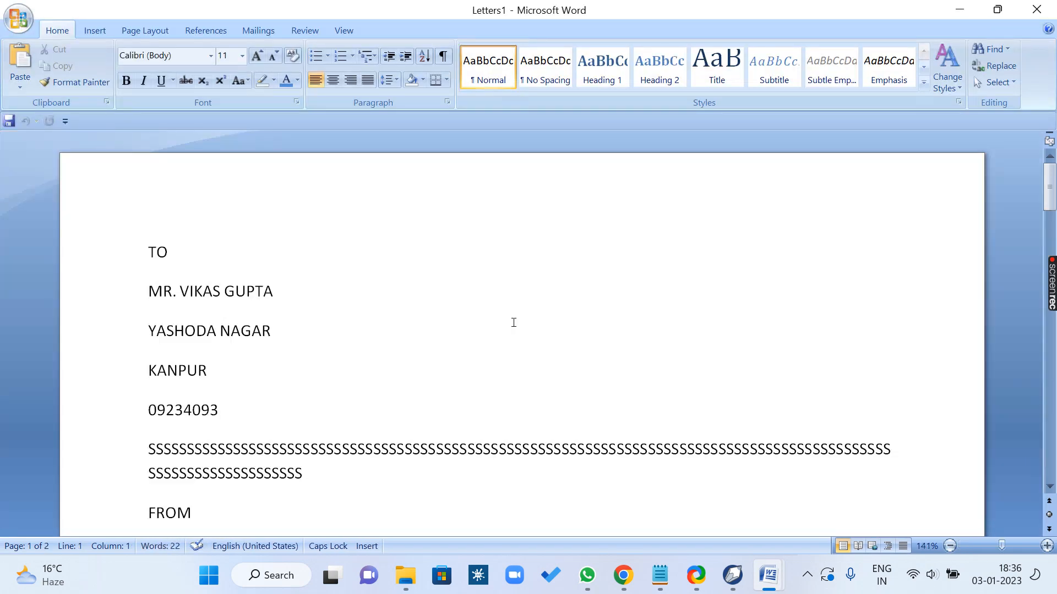
scroll(513, 323, "down", 15)
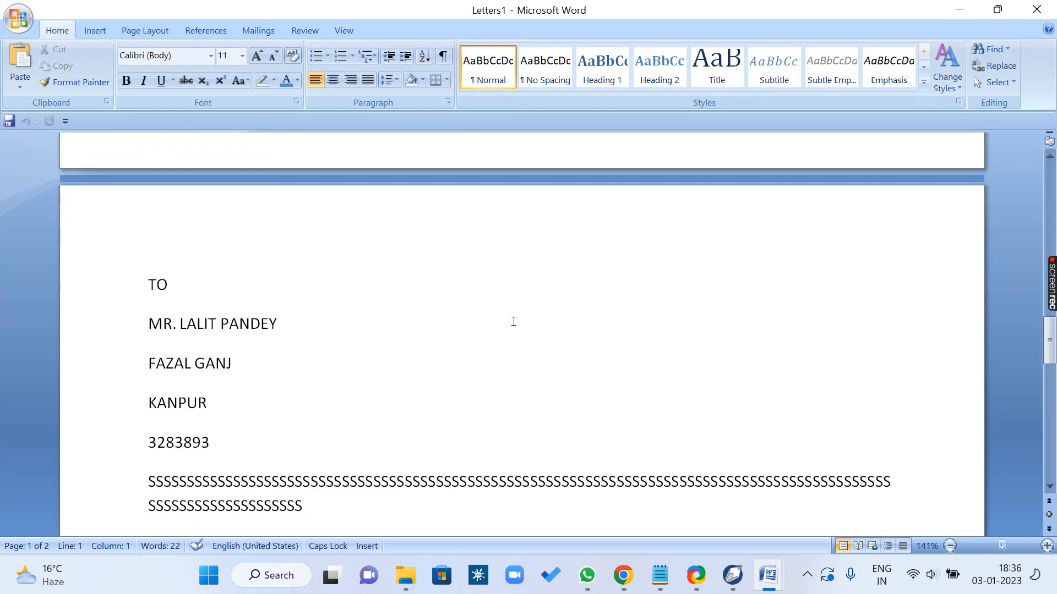
scroll(514, 322, "down", 10)
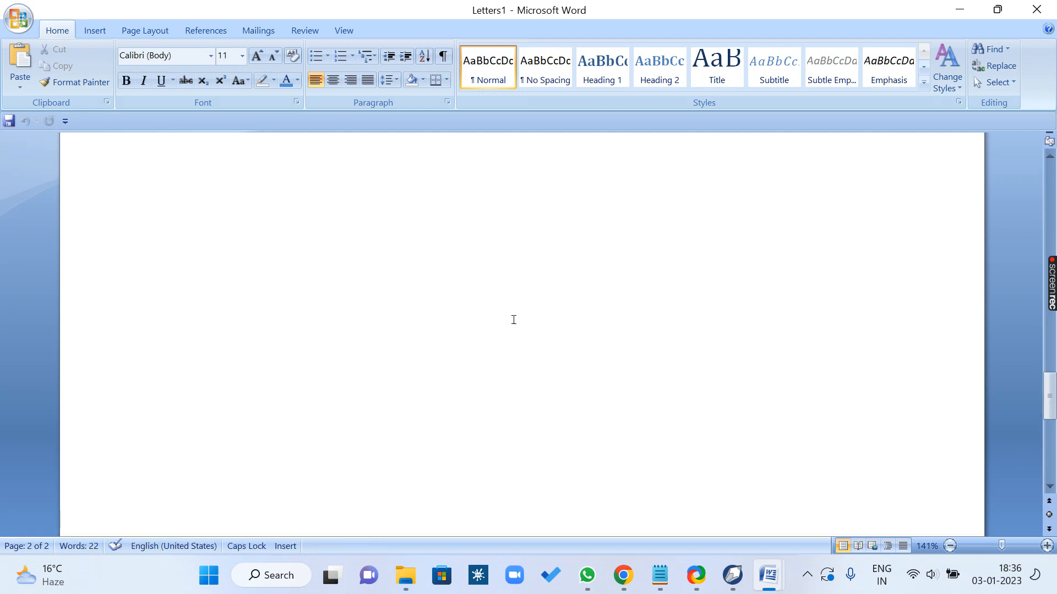
scroll(514, 320, "up", 15)
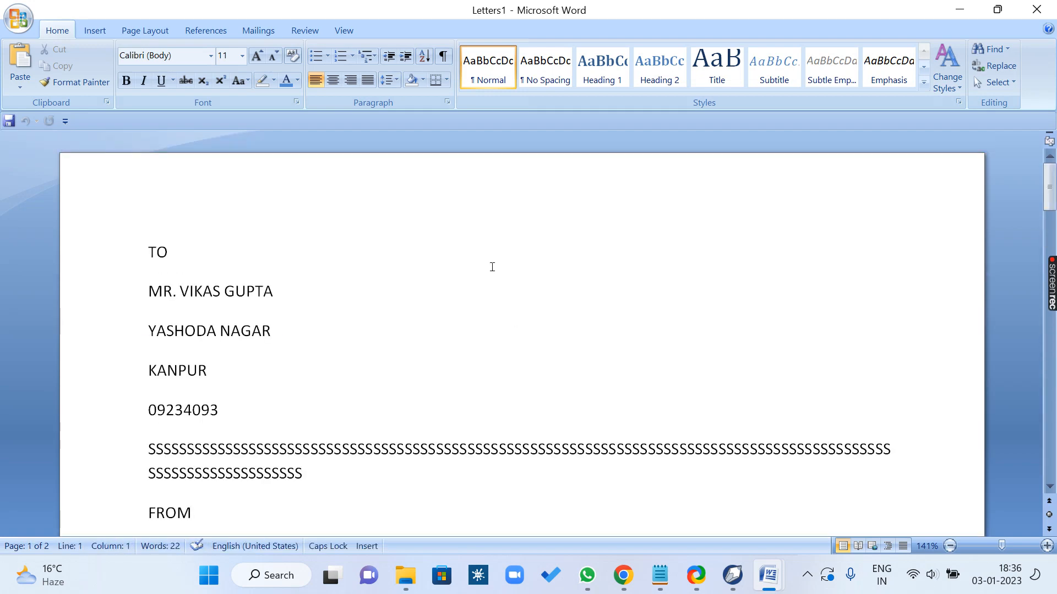
scroll(334, 333, "down", 4)
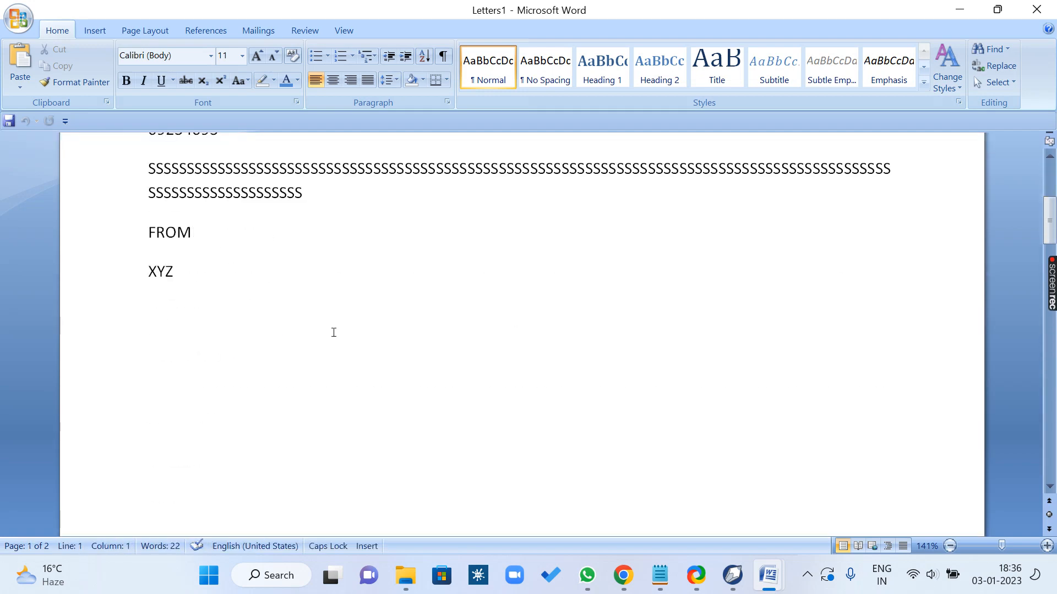
scroll(335, 331, "up", 4)
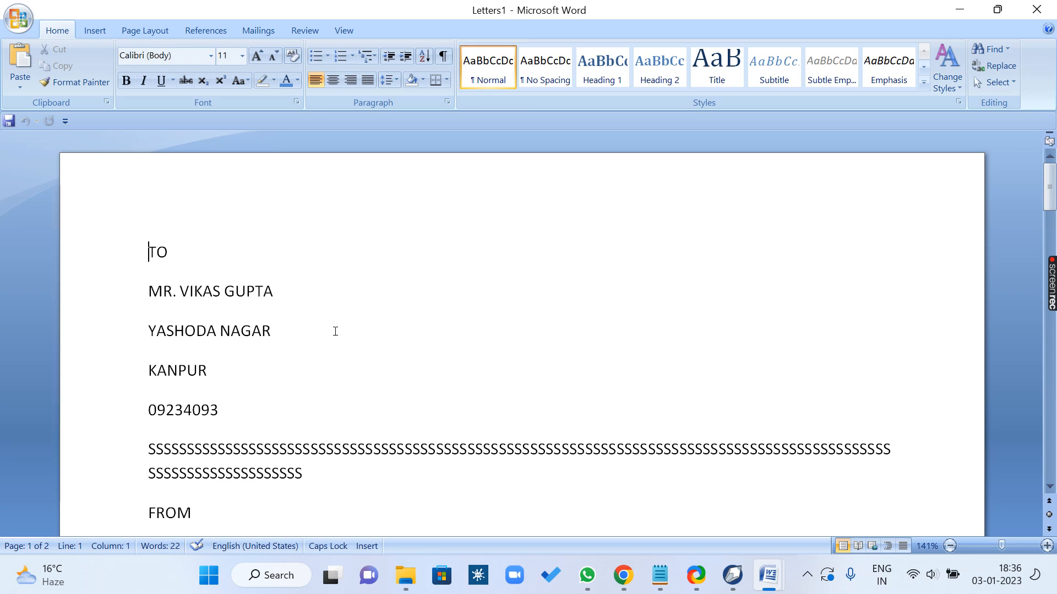
Step: Close the merged letters and the main letter document without saving, and create a new blank document
key("ctrl+w")
key("n")
key("ctrl+w")
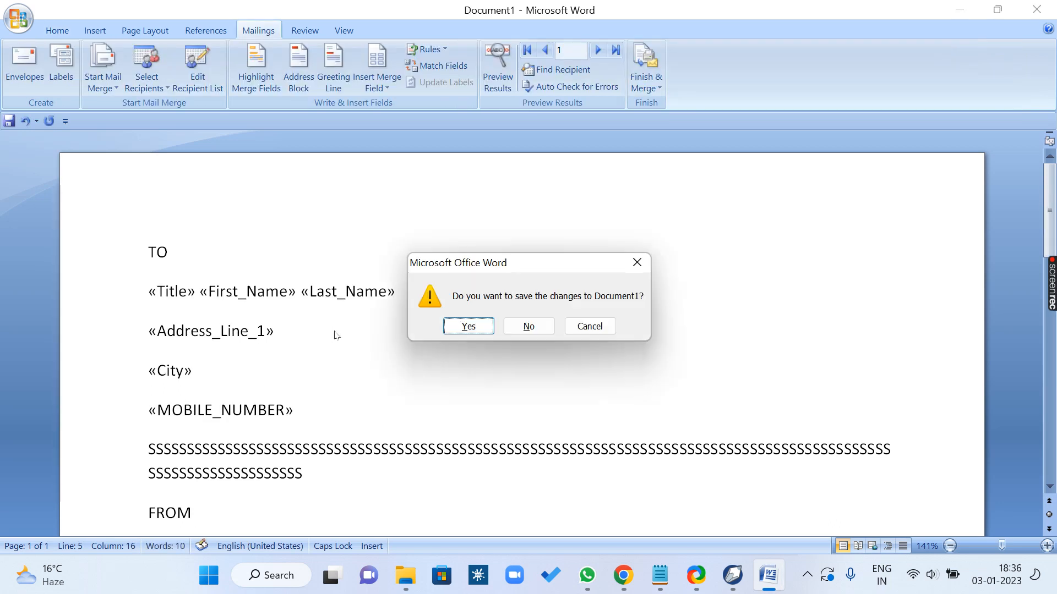
key("n")
key("ctrl+n")
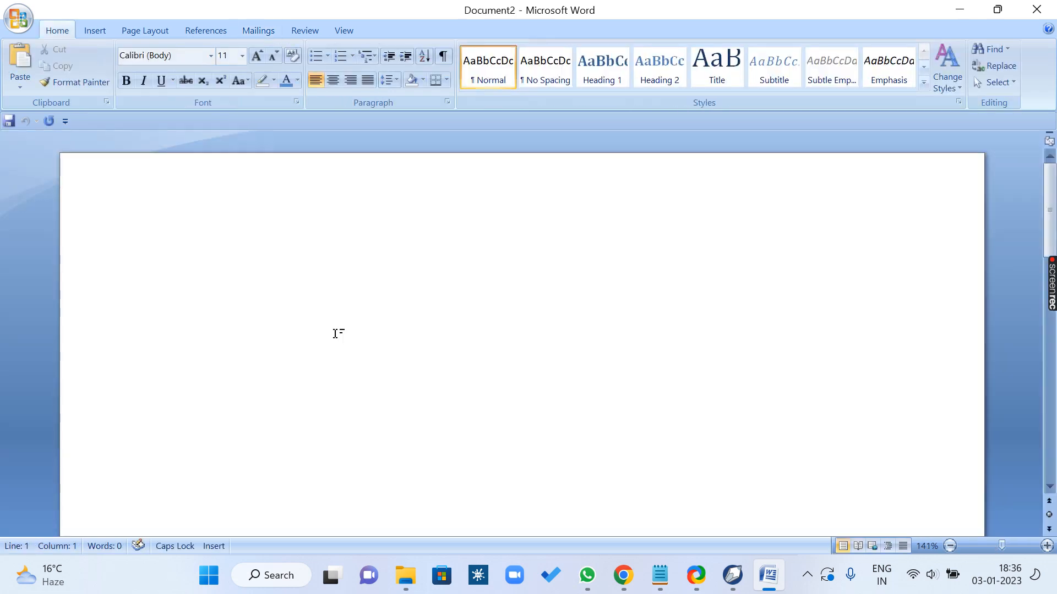
Step: Start an envelope mail merge in the blank document and choose the Size 9 (3 7/8 x 8 7/8 in) envelope
left_click(277, 34)
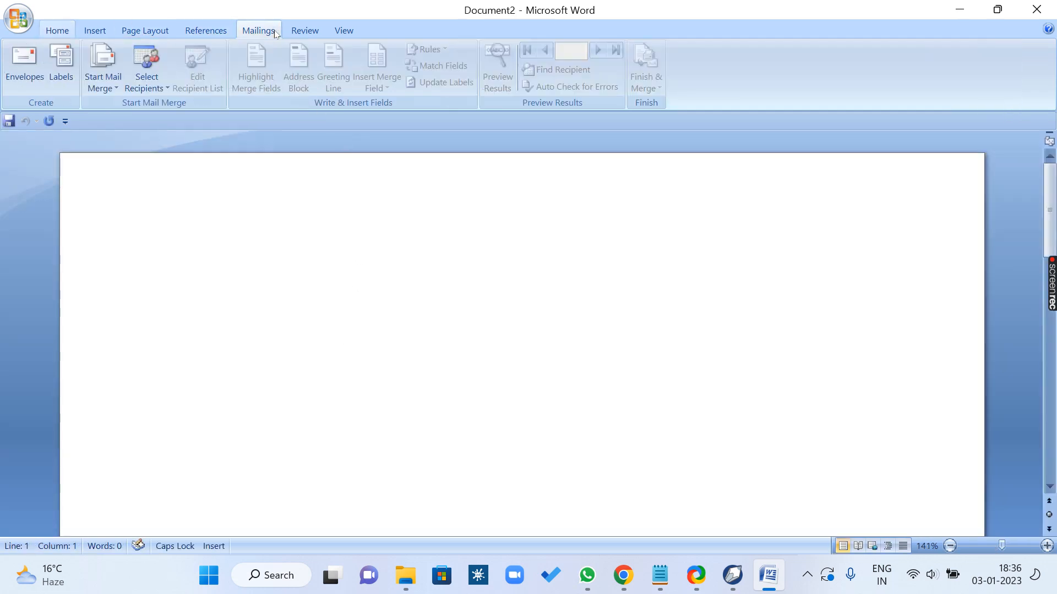
left_click(108, 88)
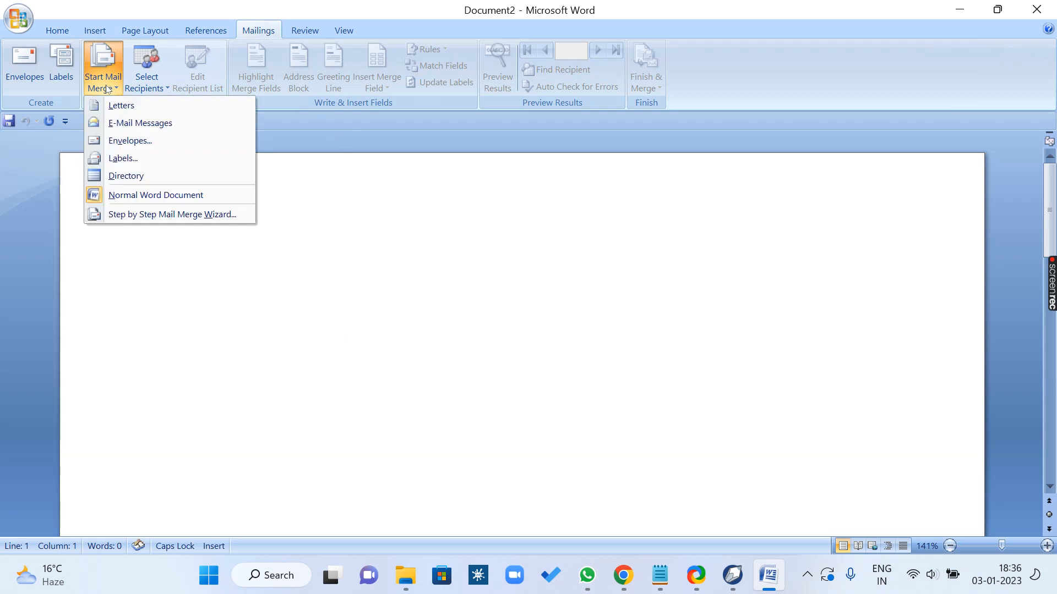
left_click(188, 143)
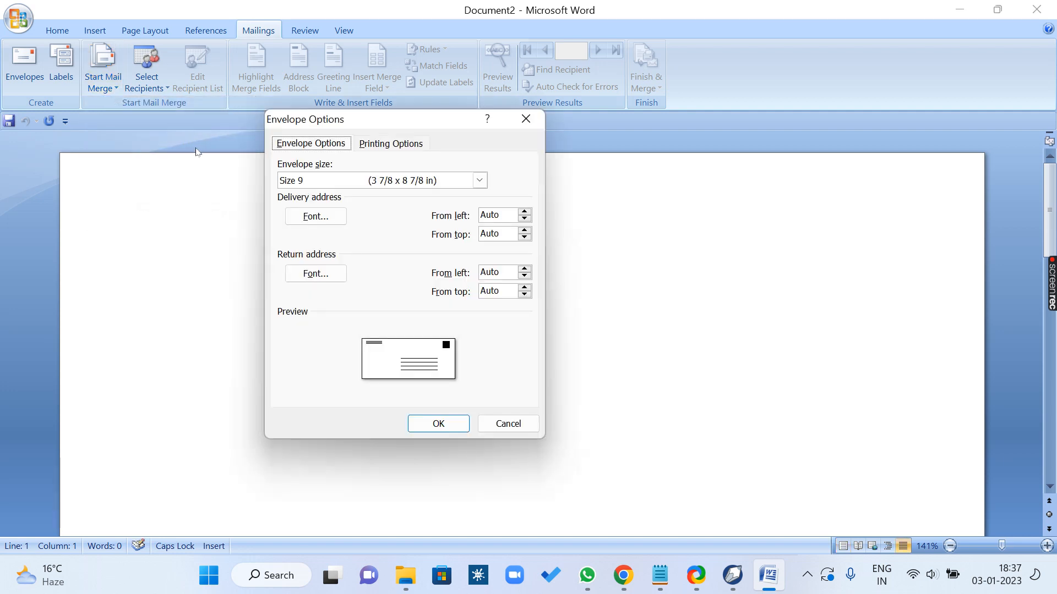
left_click(479, 180)
mouse_move(481, 202)
left_mouse_down()
mouse_move(488, 290)
mouse_move(483, 211)
left_mouse_up()
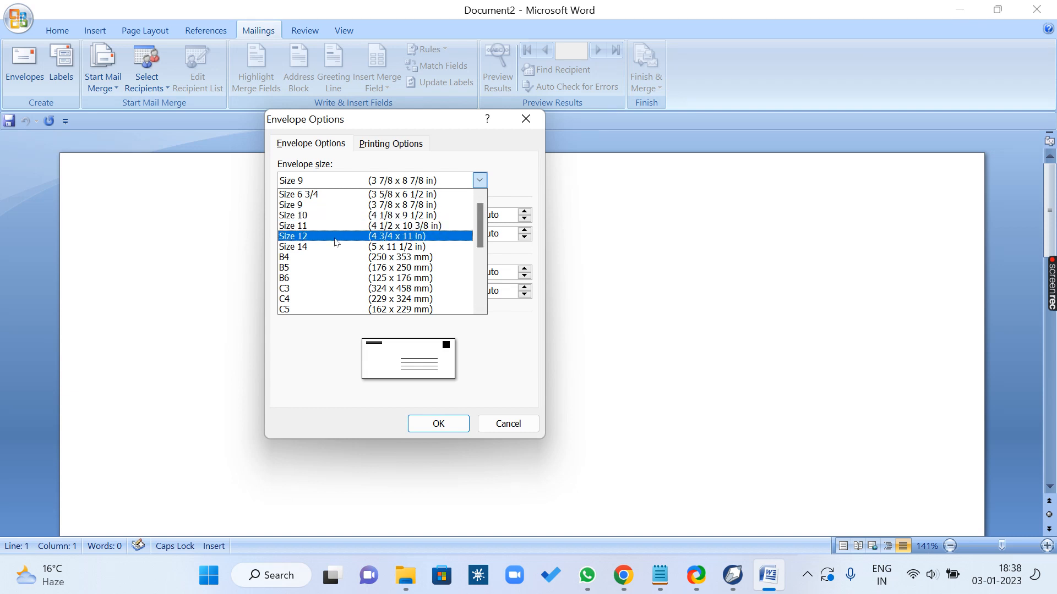
scroll(338, 242, "down", 5)
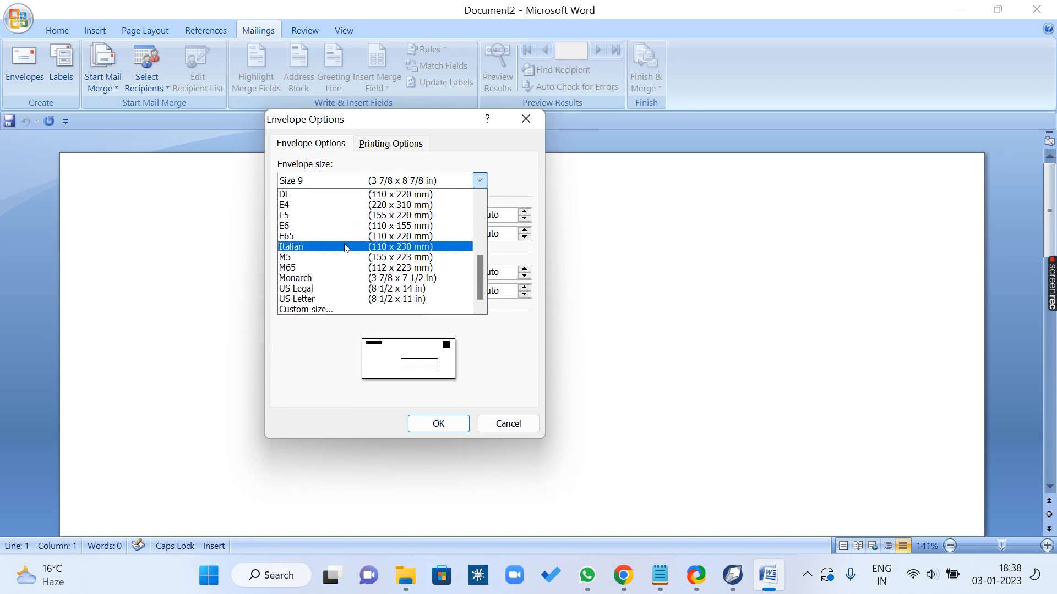
scroll(345, 248, "up", 5)
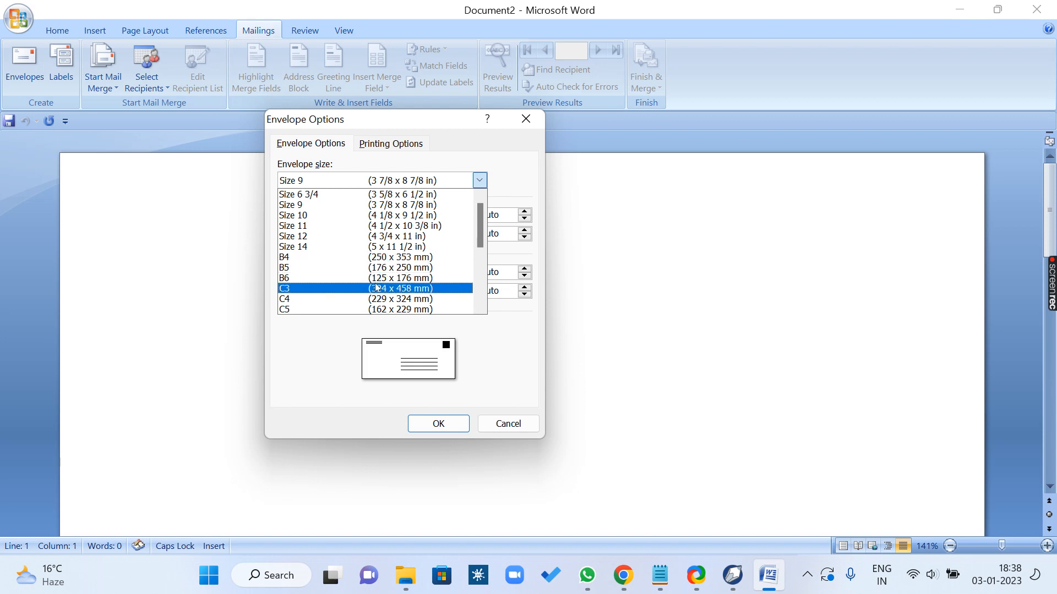
scroll(422, 280, "down", 2)
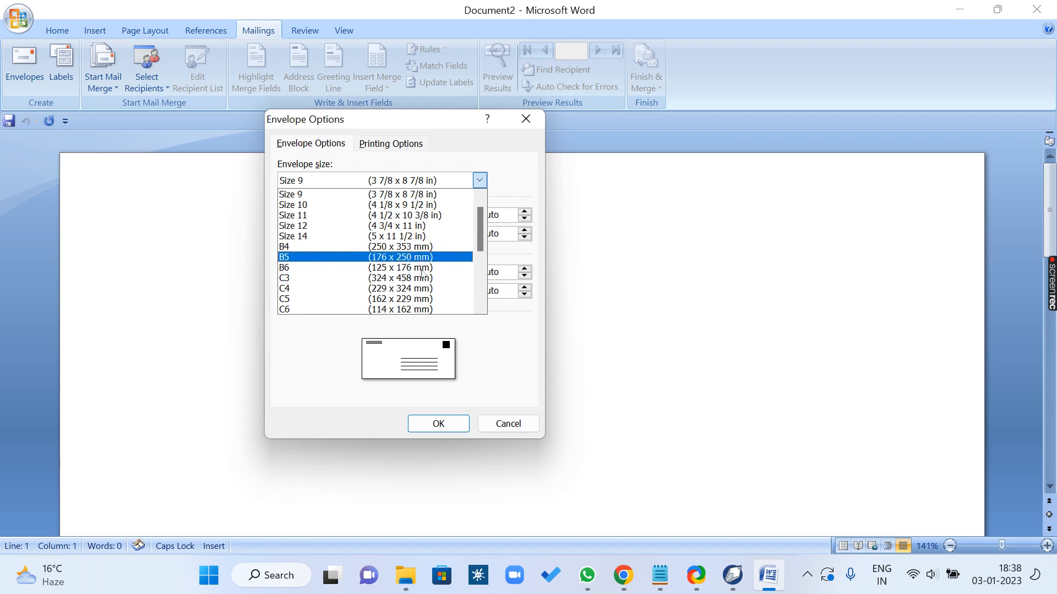
scroll(424, 279, "down", 1)
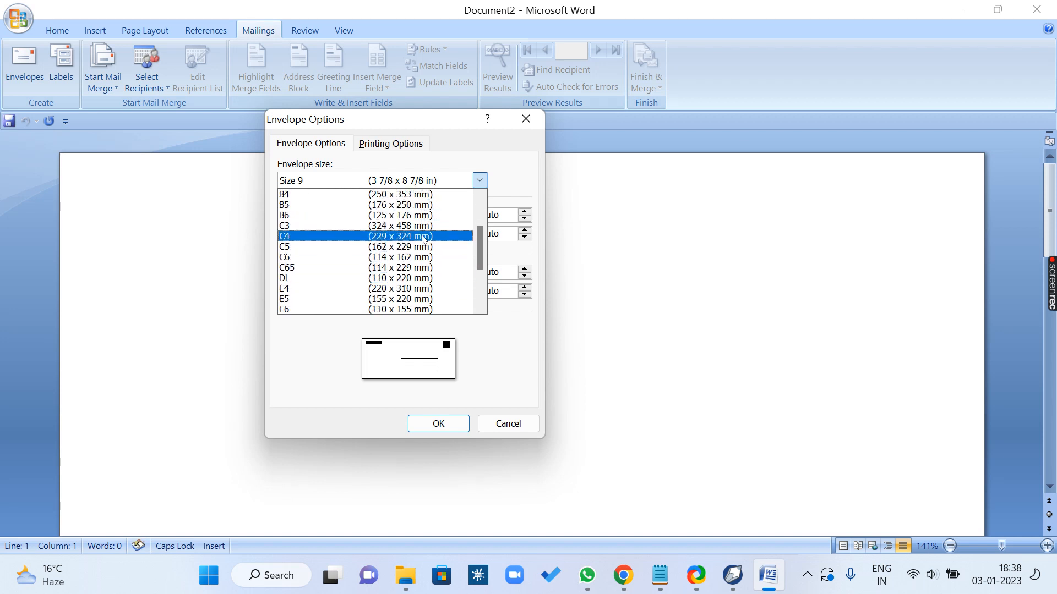
scroll(423, 238, "up", 3)
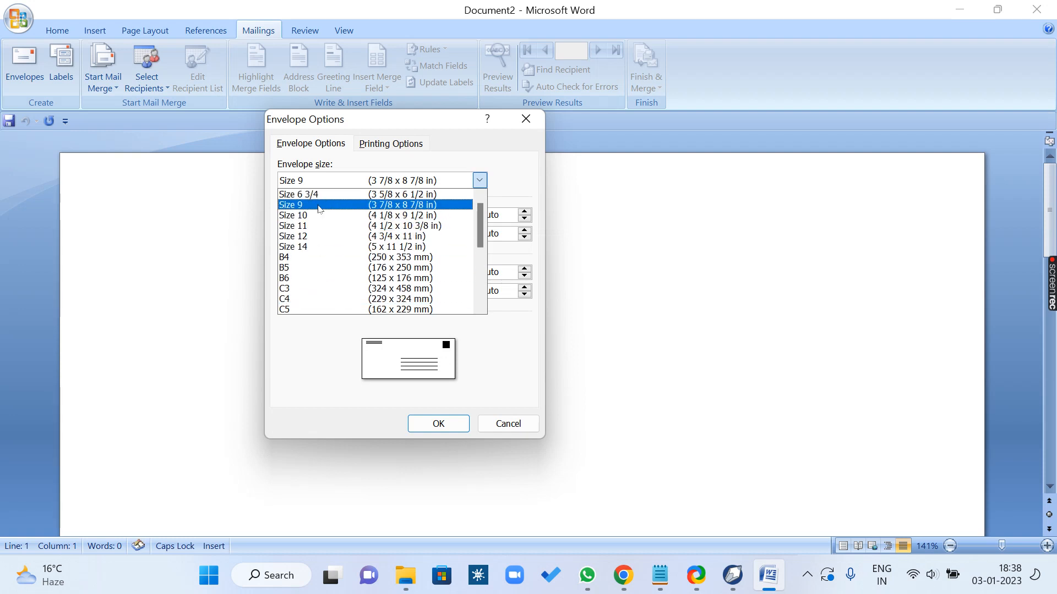
left_click(318, 205)
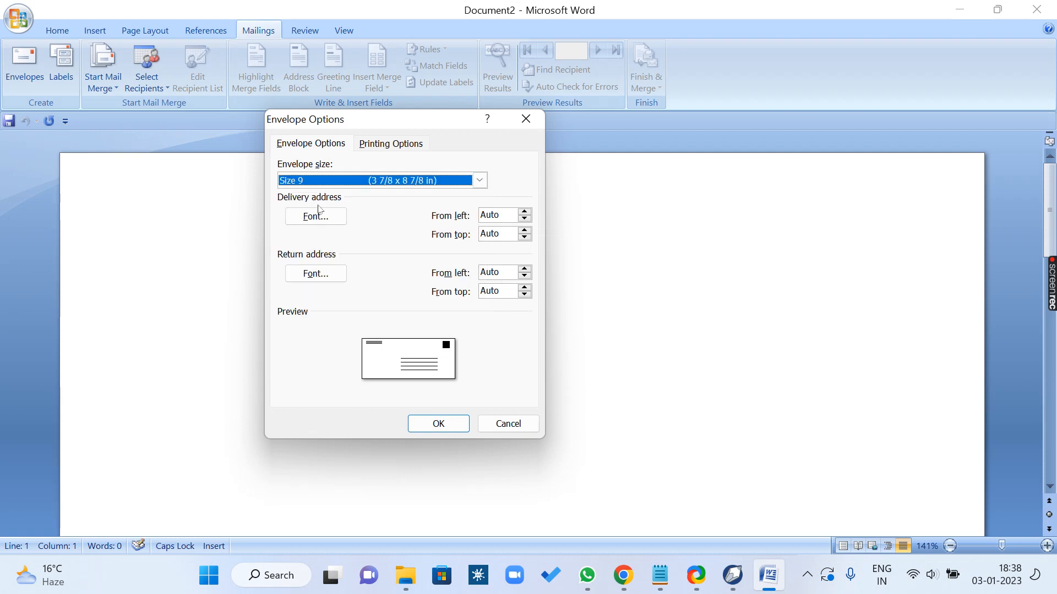
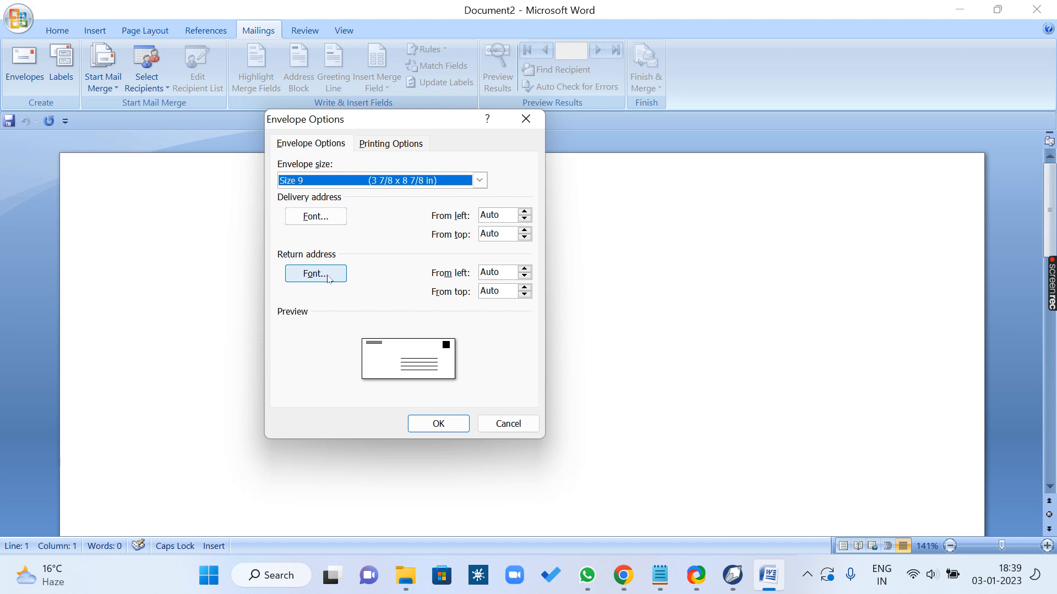
Step: Set the envelope's delivery address font to Agency FB, bold, in blue
left_click(317, 218)
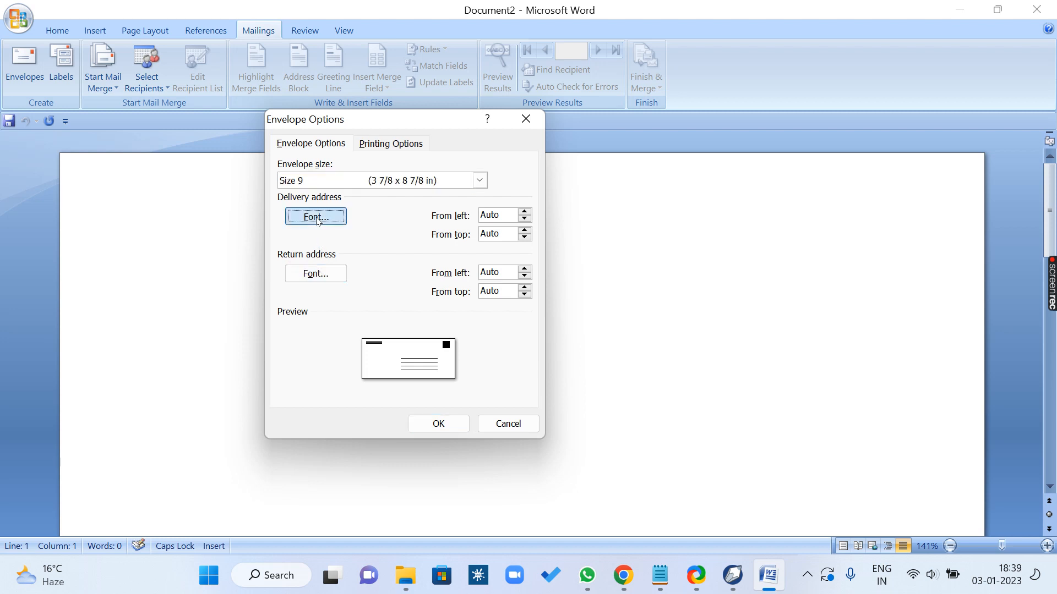
left_click(325, 173)
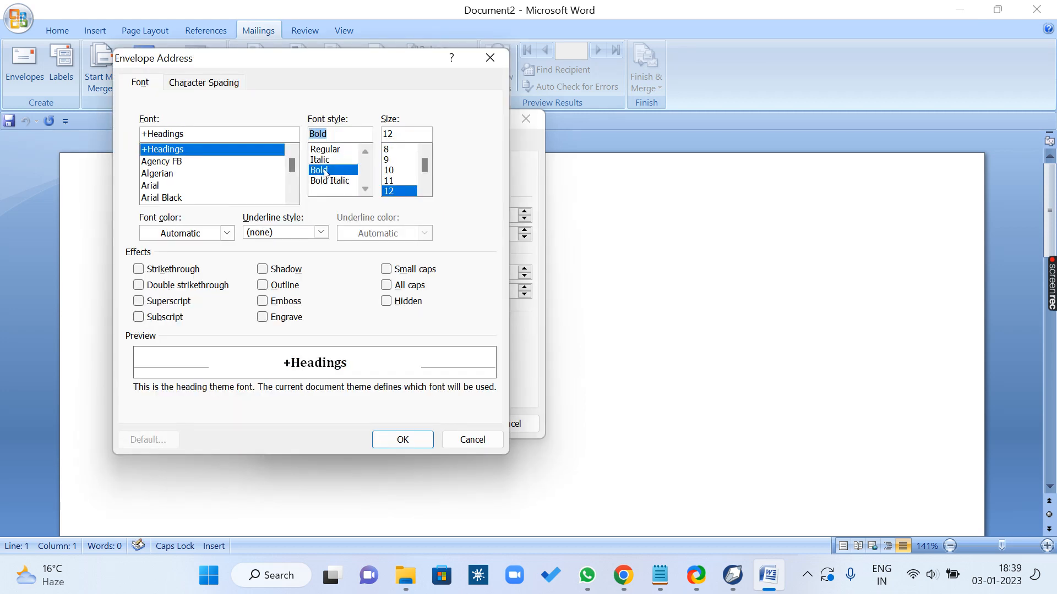
left_click(177, 165)
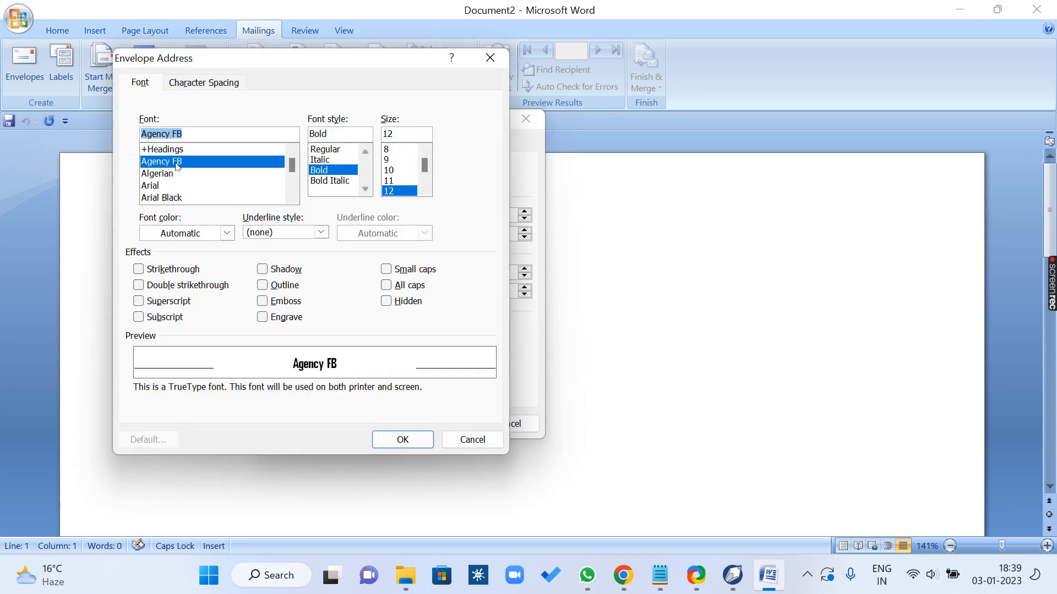
left_click(227, 234)
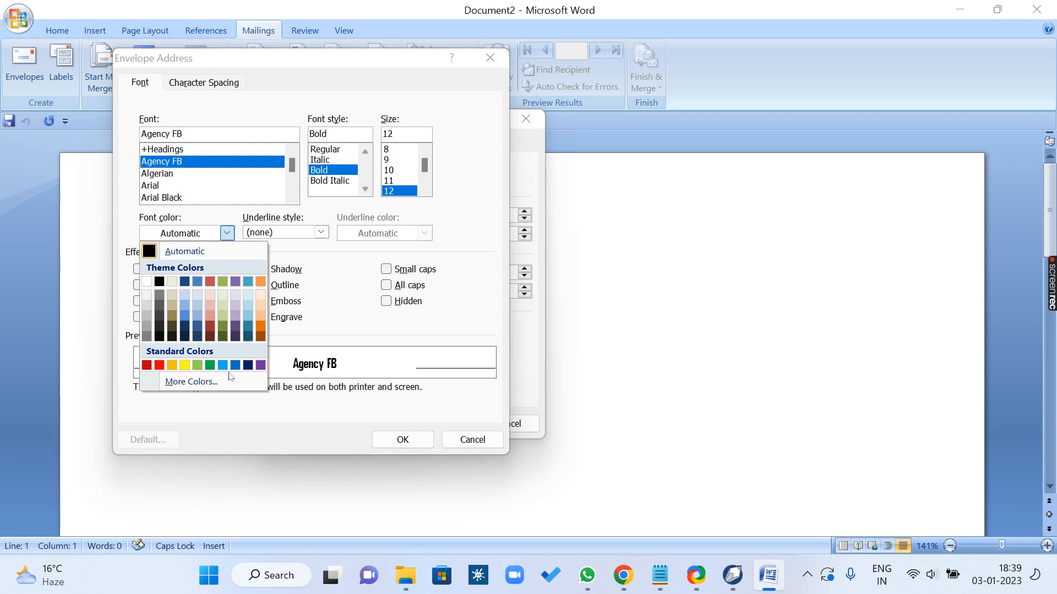
left_click(215, 381)
left_click(489, 227)
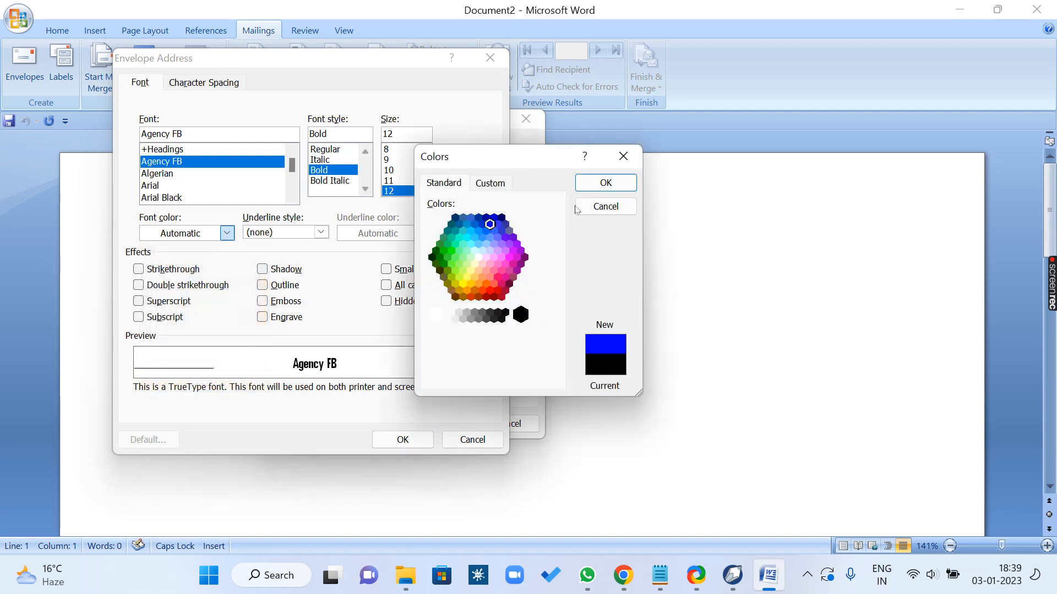
left_click(606, 183)
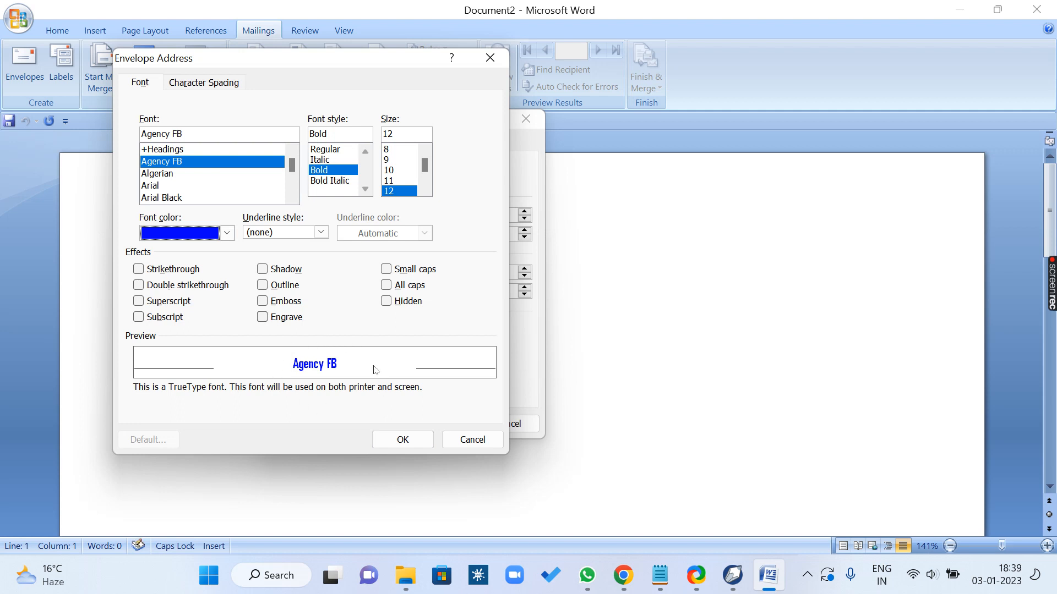
left_click(398, 444)
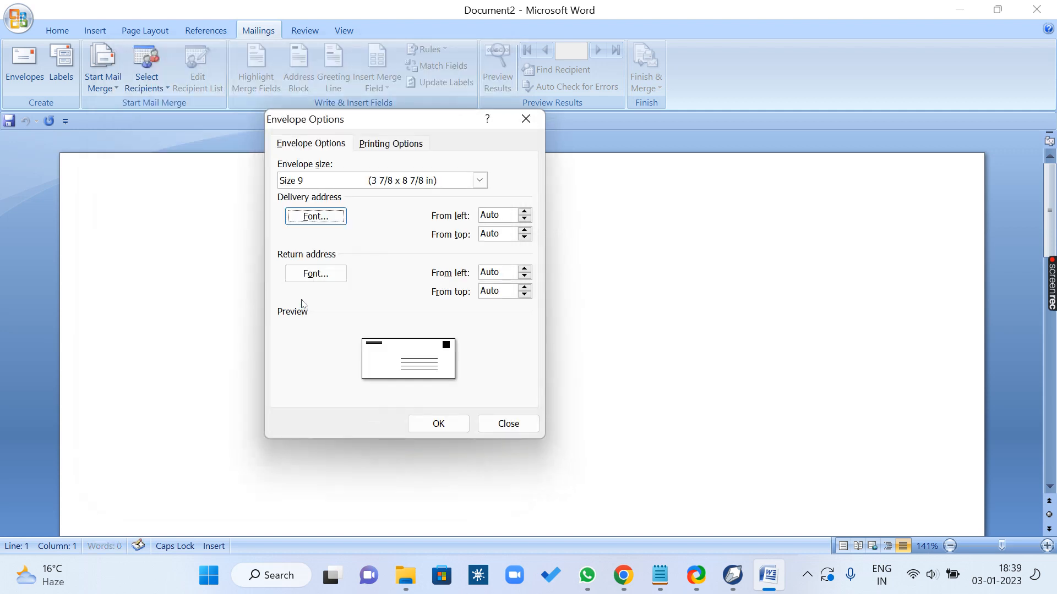
Step: Set the envelope's return address font to Bahnschrift SemiLight Condensed in standard dark red
left_click(322, 275)
left_click(167, 175)
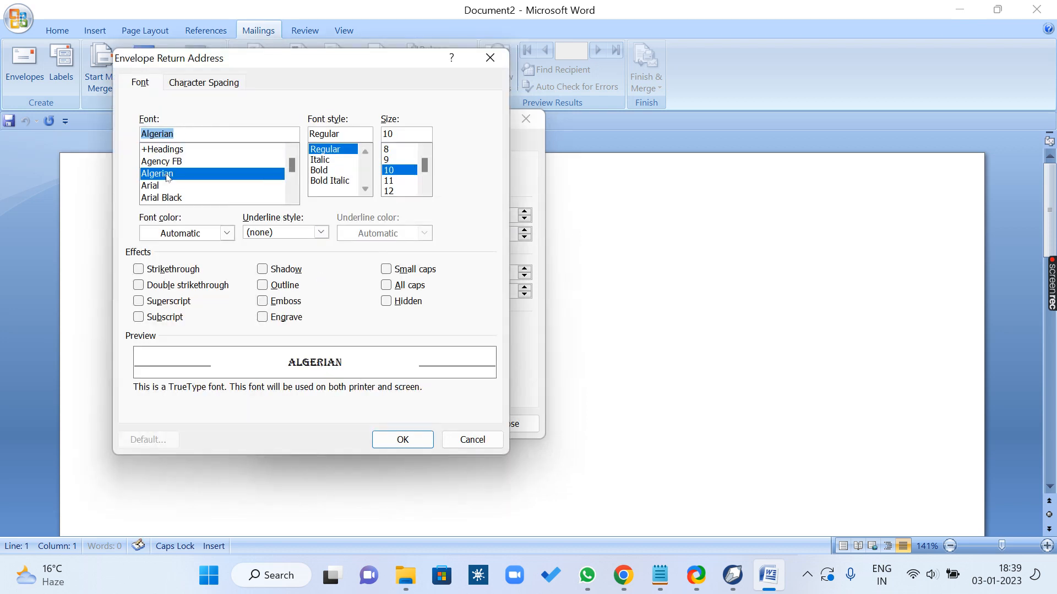
key("Down")
key("Down")
key("Down")
key("Down")
key("Down")
key("Down")
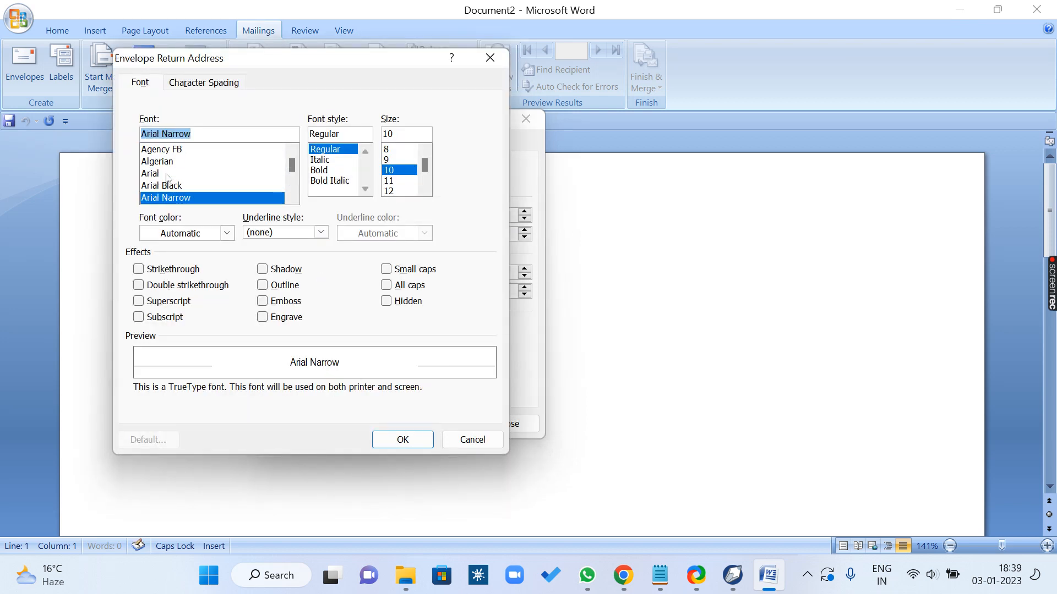
key("Down")
key("Down")
key("Down")
key("Down")
key("Down")
key("Down")
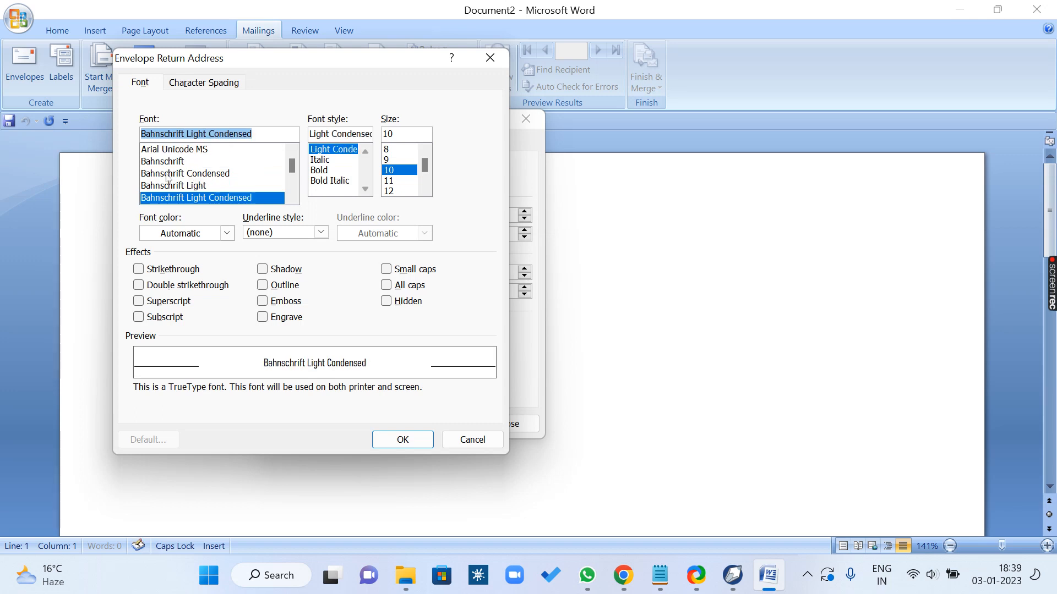
key("Down")
key("Down")
key("Down")
key("Down")
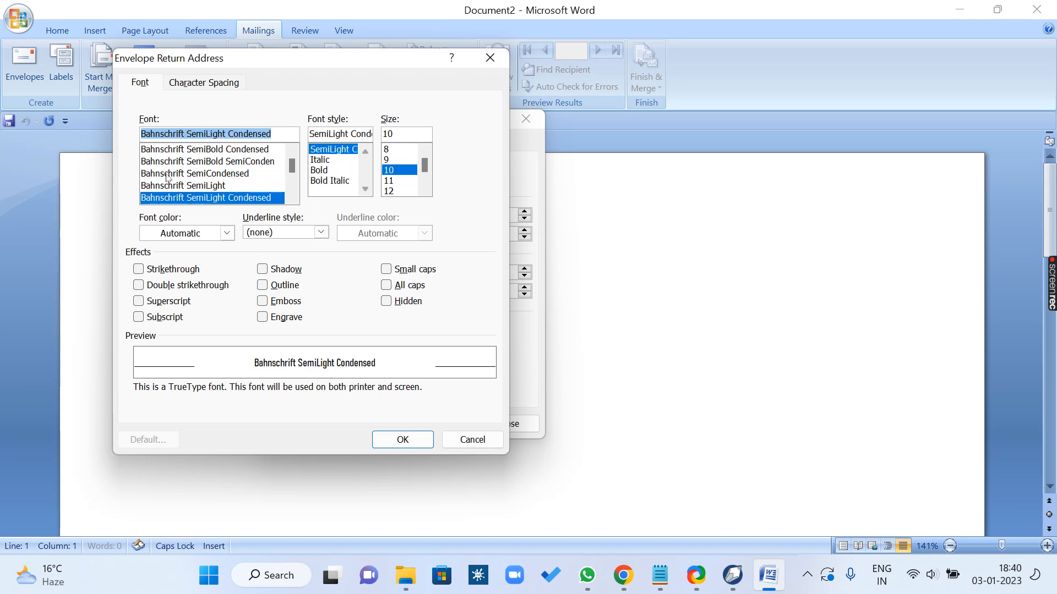
left_click(202, 234)
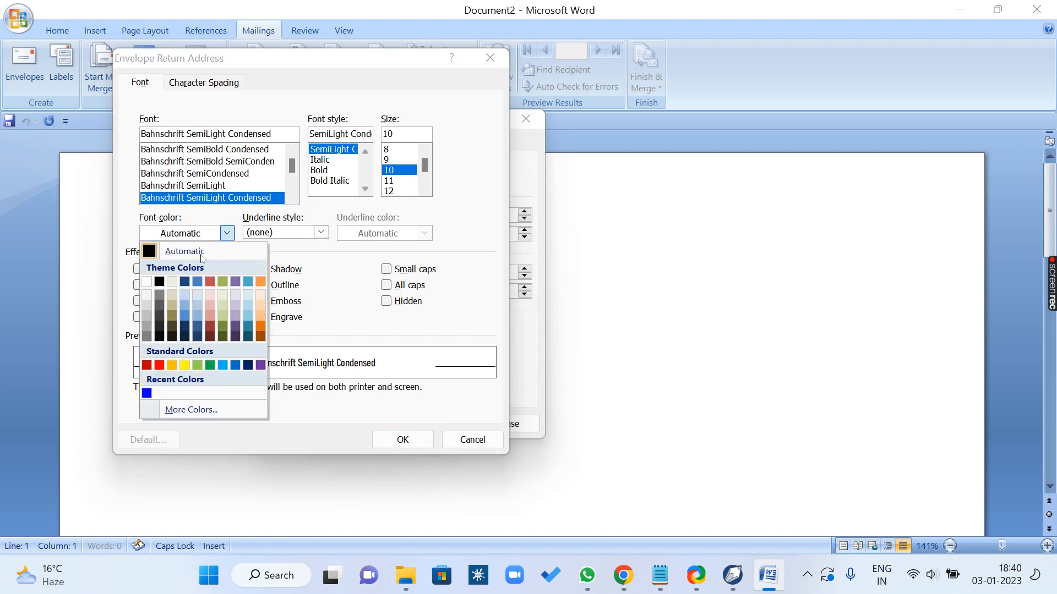
left_click(148, 366)
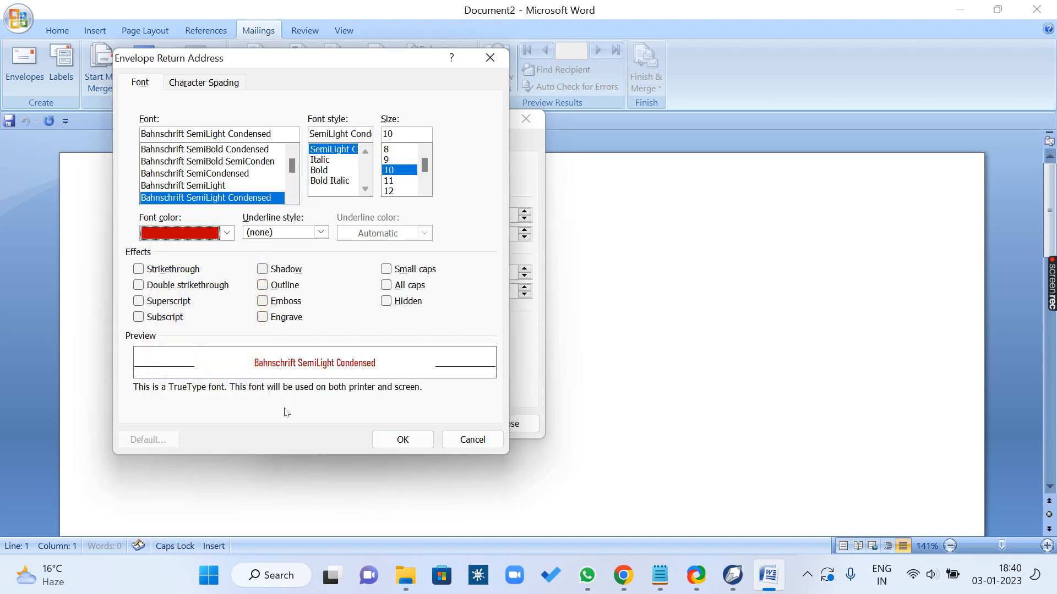
left_click(424, 440)
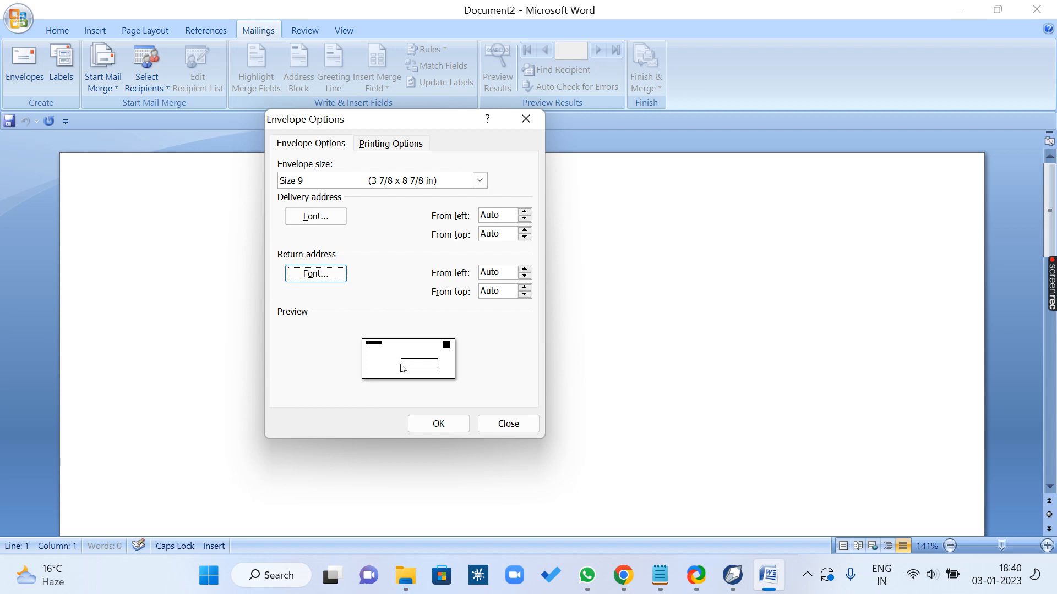
Step: Try different left and top offsets for the delivery address, such as 1.5" from the top, and return them to Auto
left_click(506, 216)
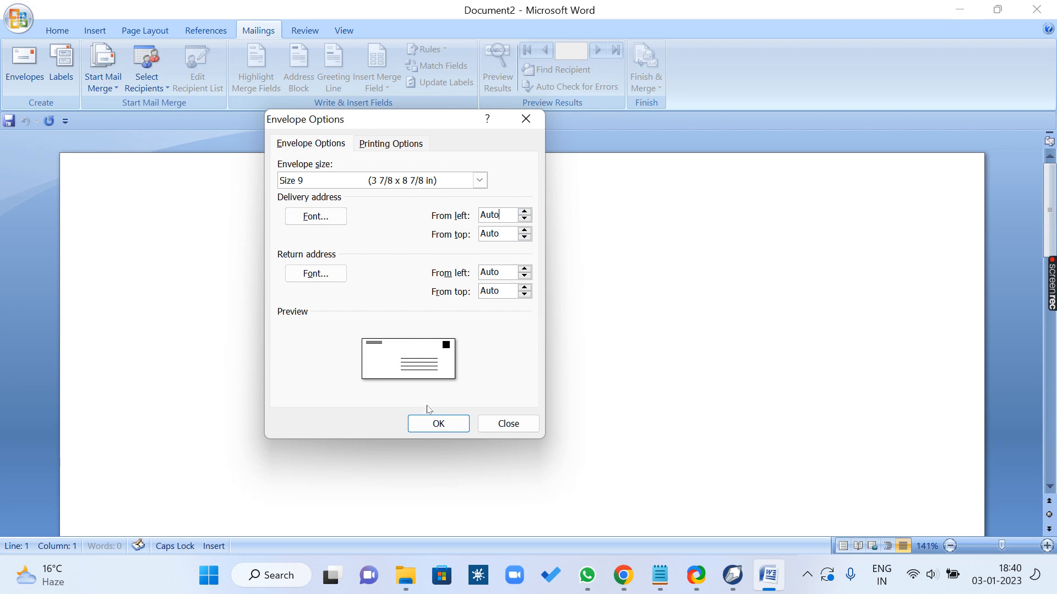
left_click(524, 213)
left_click_drag(525, 215, 525, 216)
left_click(525, 219)
left_click(524, 230)
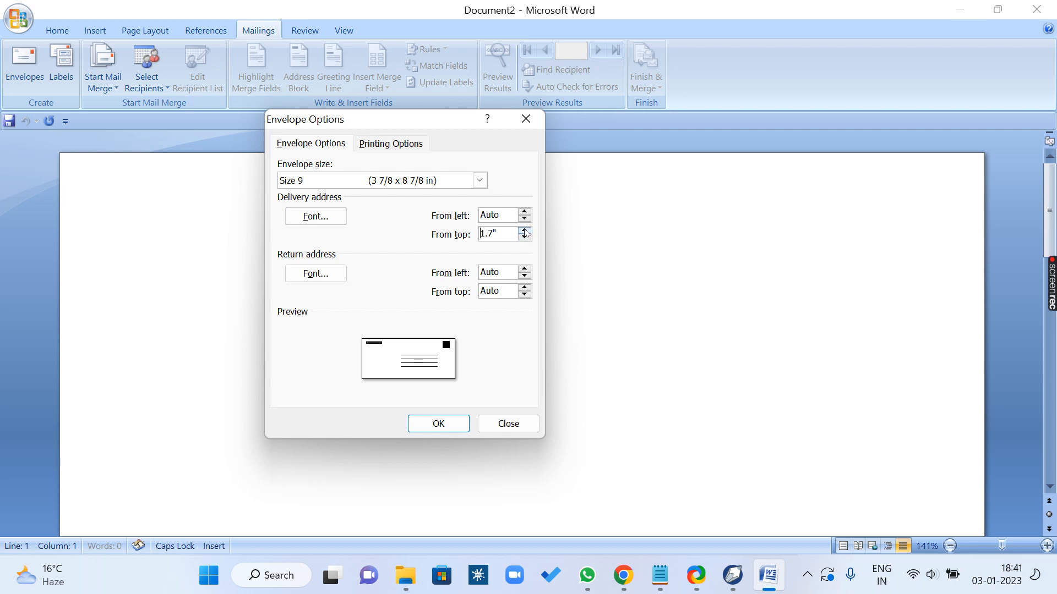
left_click(524, 238)
left_click(524, 237)
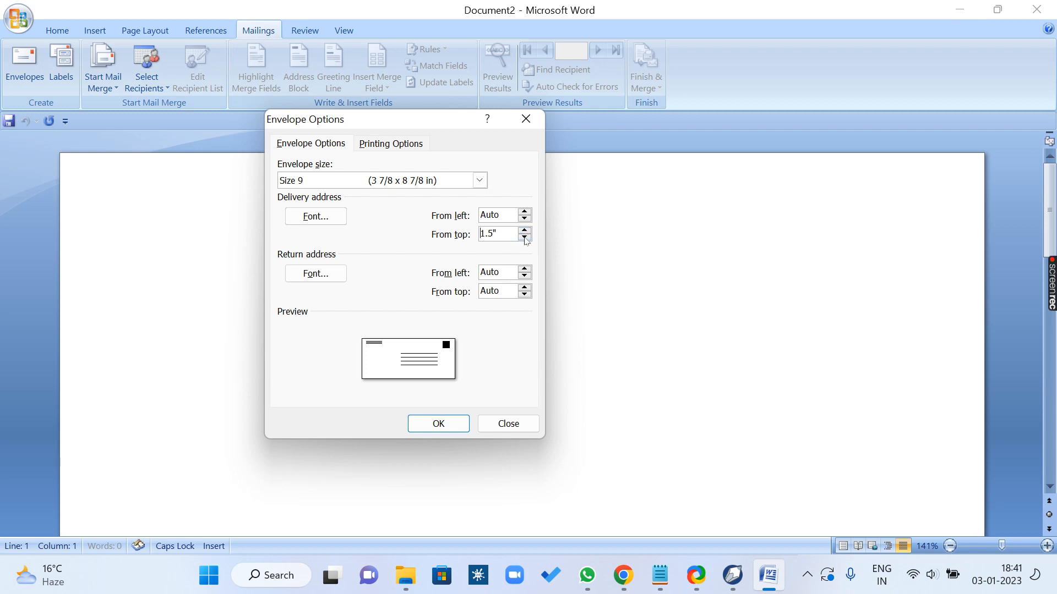
left_click(526, 238)
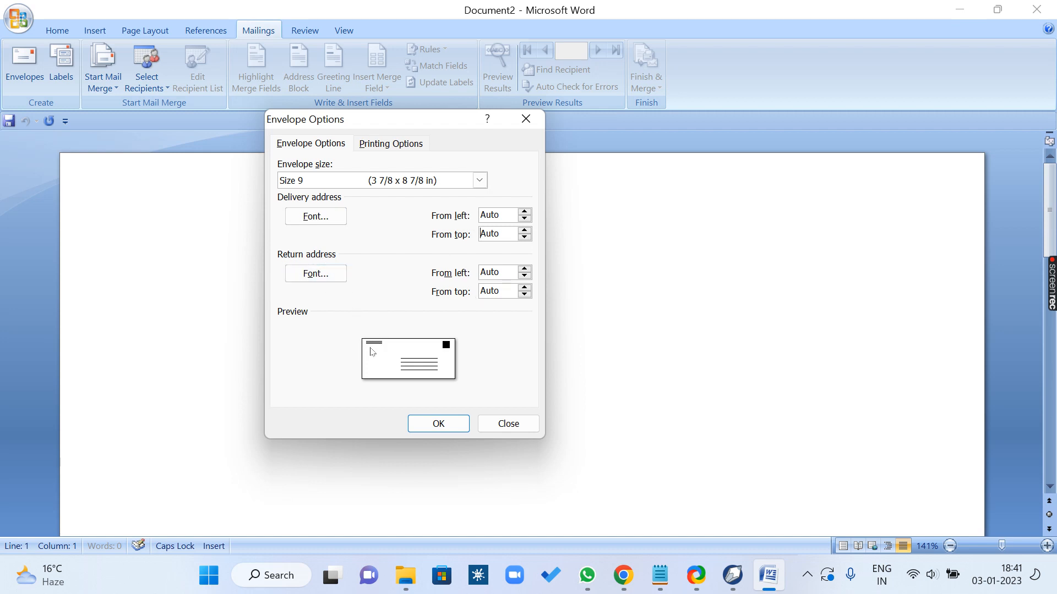
Step: Apply the envelope options and enter the return address on three lines: the sender's name, ARCNET COMPUTER EDUCATION CENTER, and the road and city
left_click(453, 424)
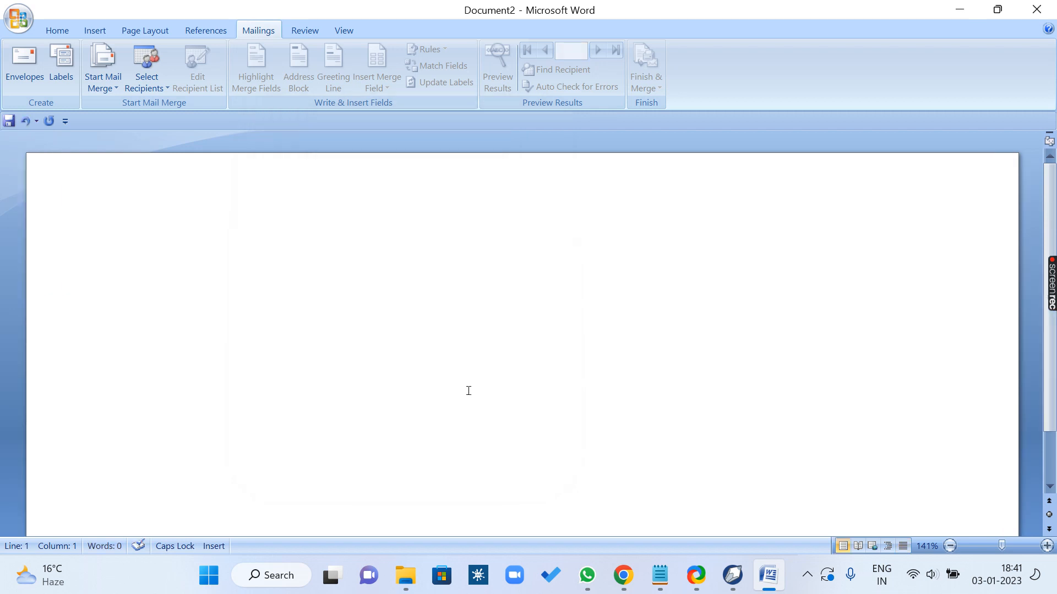
scroll(468, 391, "down", 3)
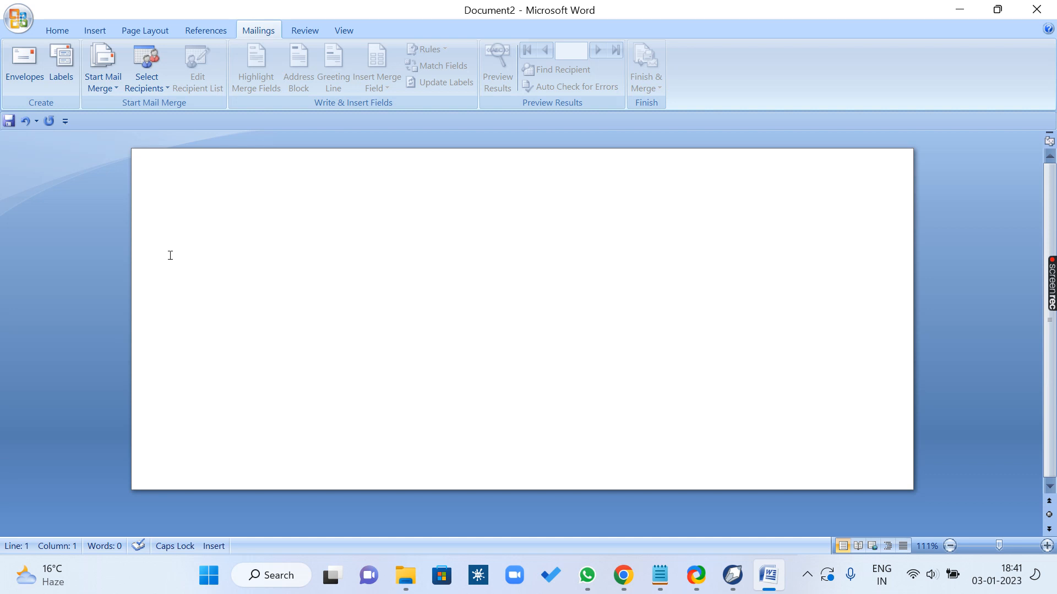
key("Return")
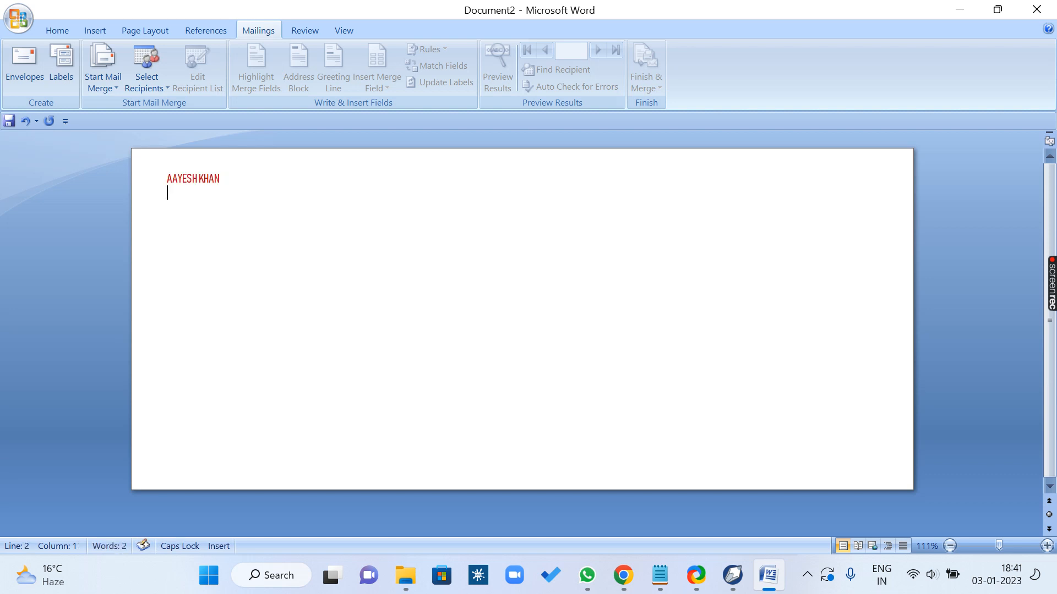
type("K")
key("BackSpace")
type("ARCNET COMPUTER")
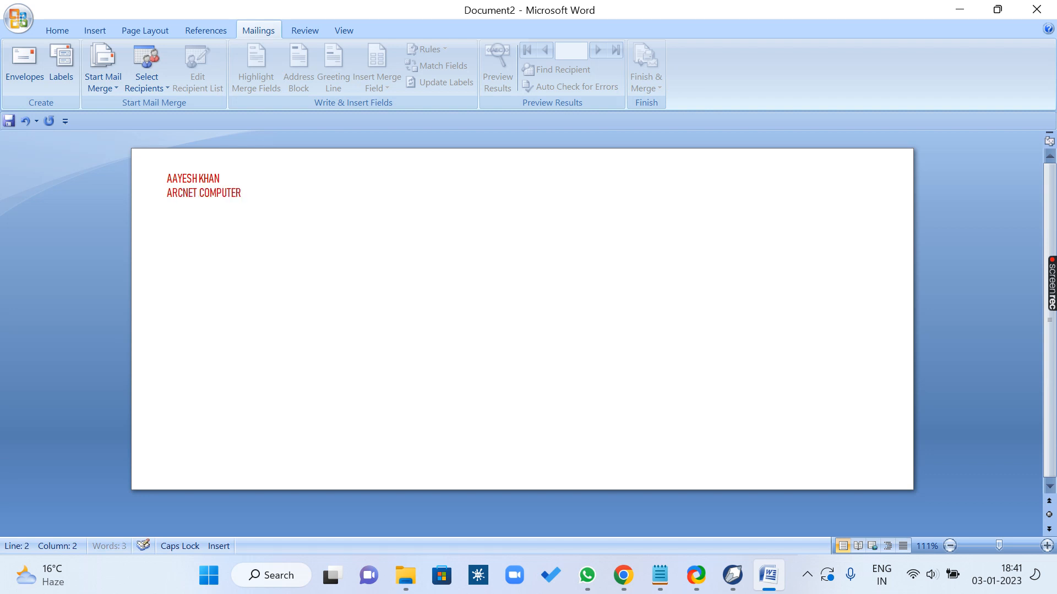
type(" EDUCATION CENN")
key("BackSpace")
type("TER ")
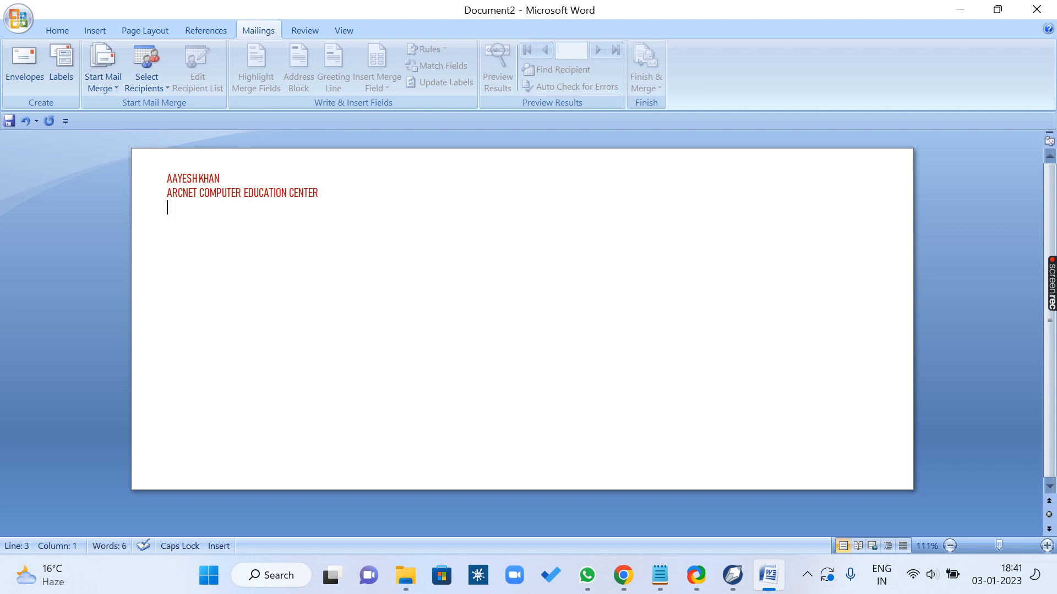
type("BERASIYA ROA")
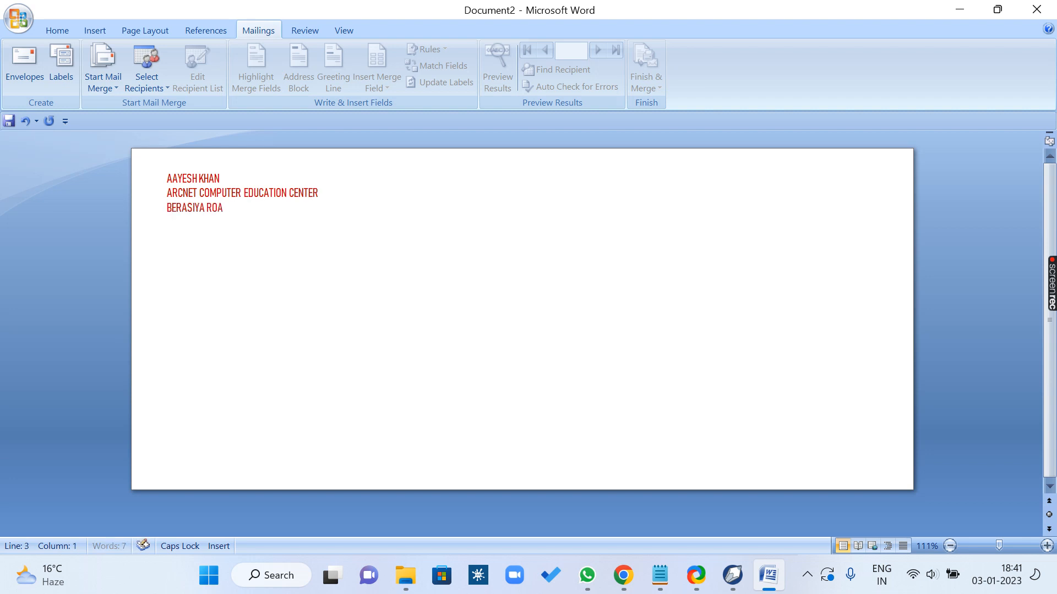
type("D, BHOPAL")
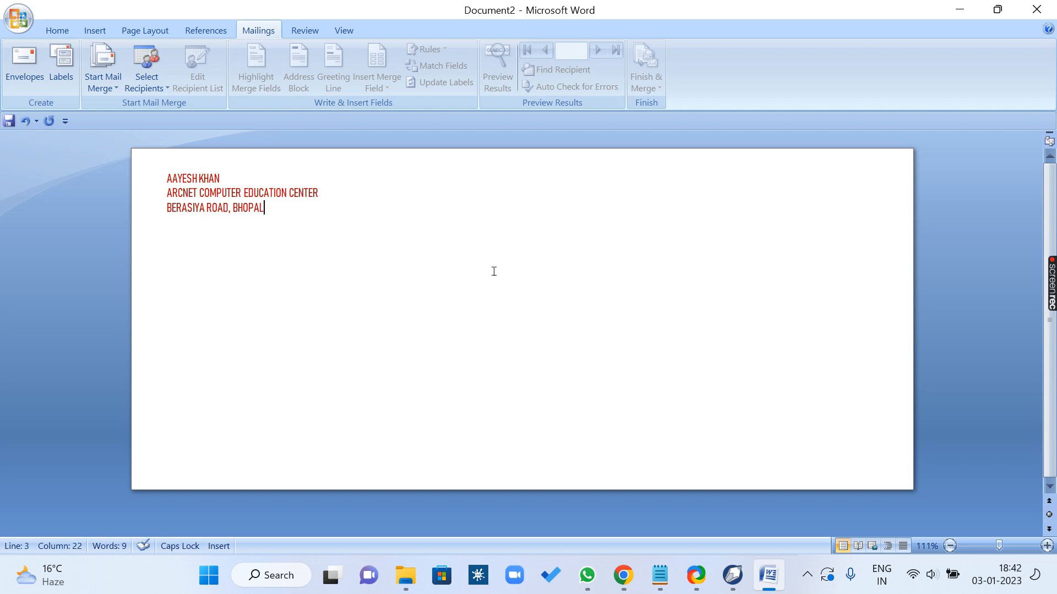
Step: Activate the envelope's delivery address area and attach the first listed .mdb address list as the existing recipient list
left_click(550, 398)
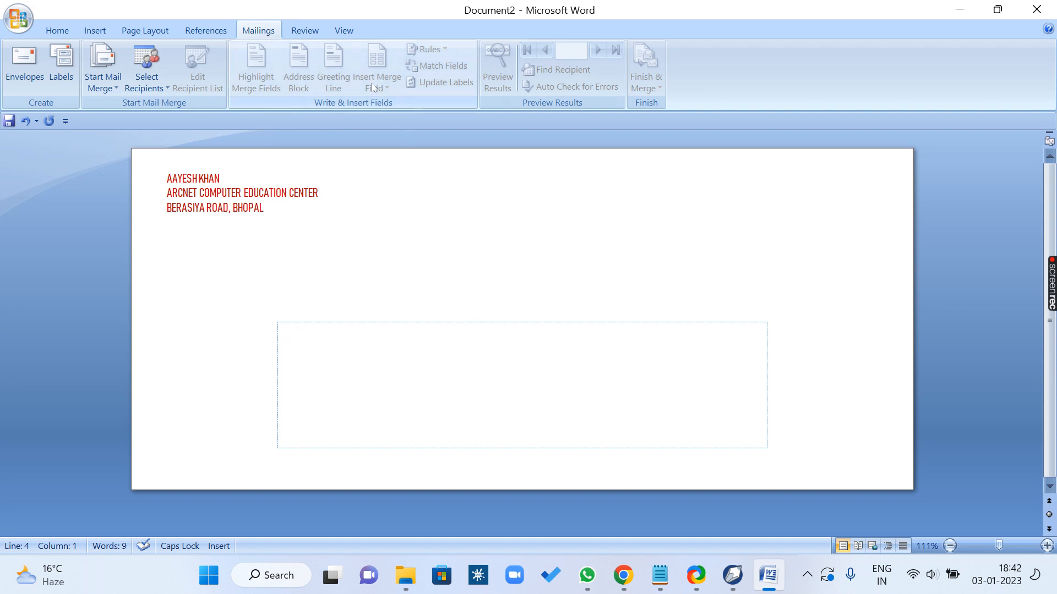
left_click(154, 83)
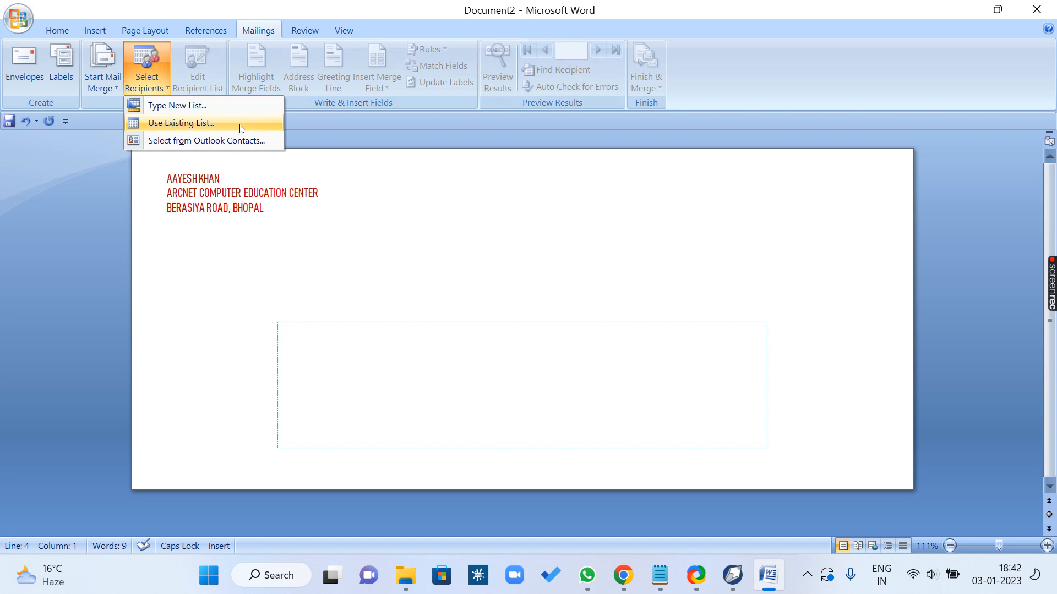
left_click(365, 90)
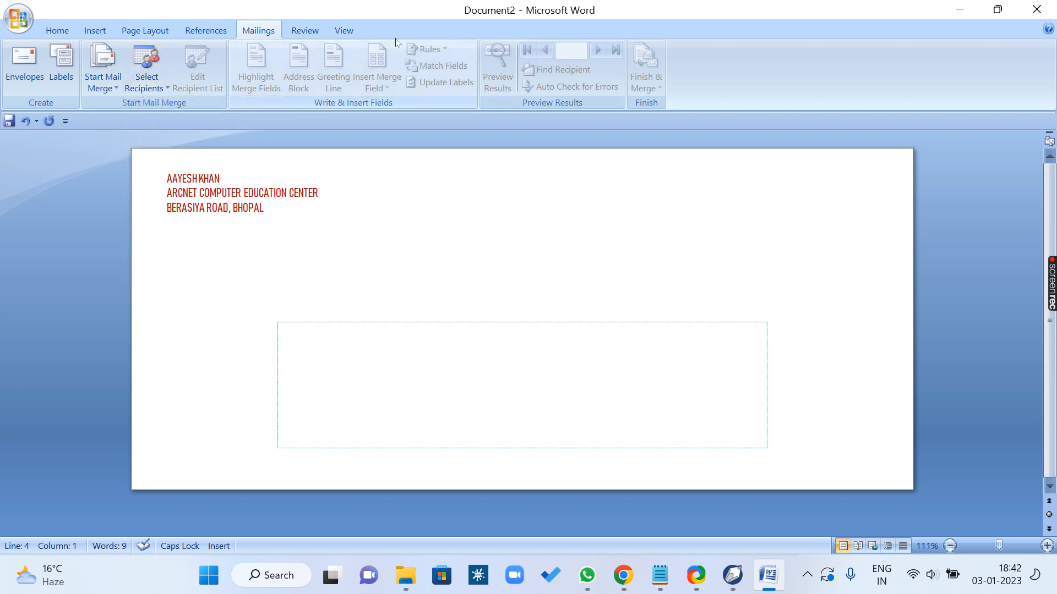
left_click(162, 88)
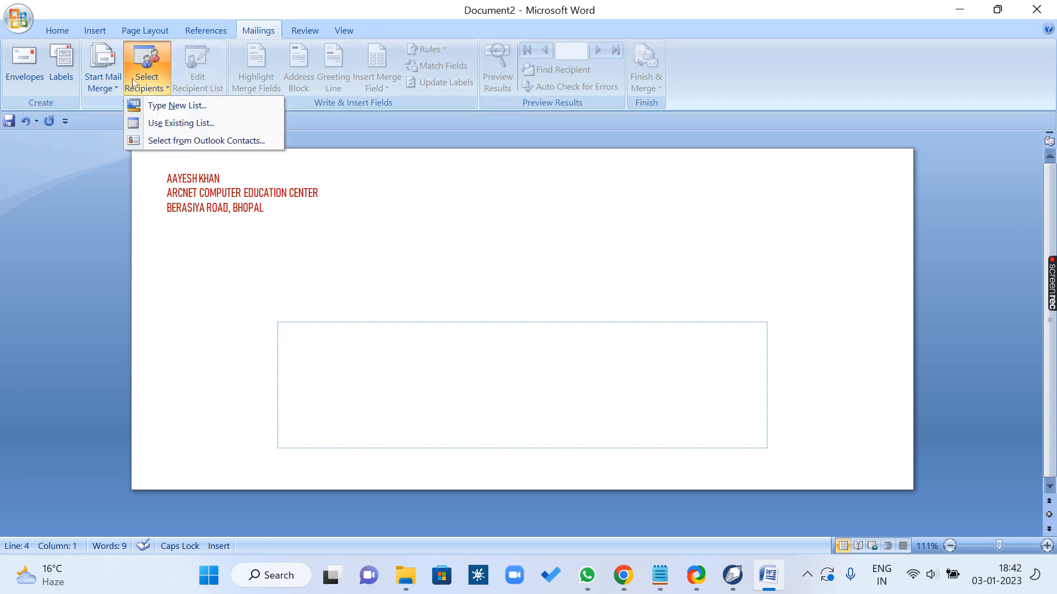
left_click(162, 129)
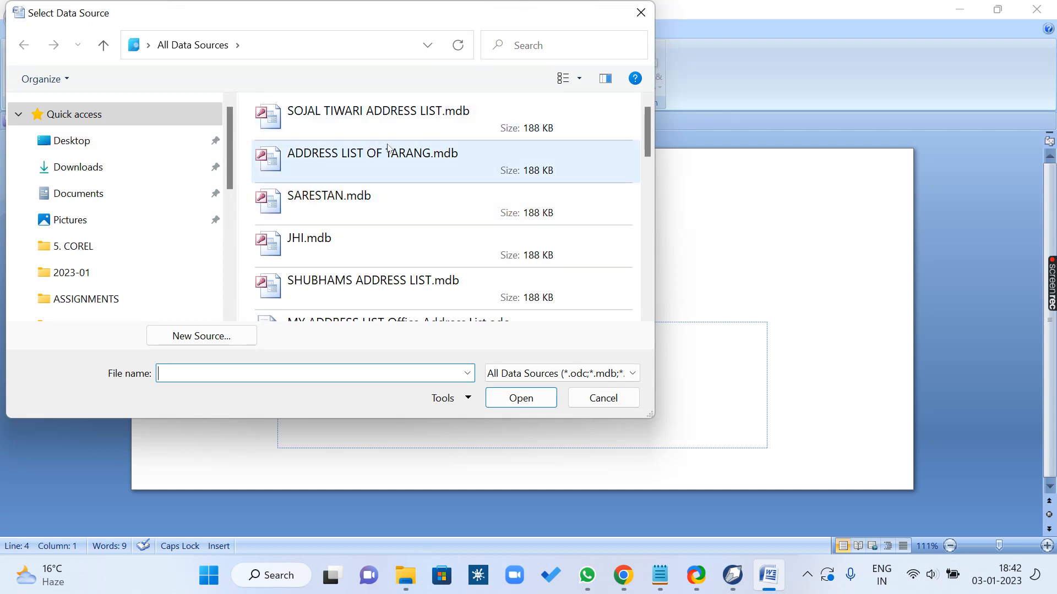
left_click(374, 117)
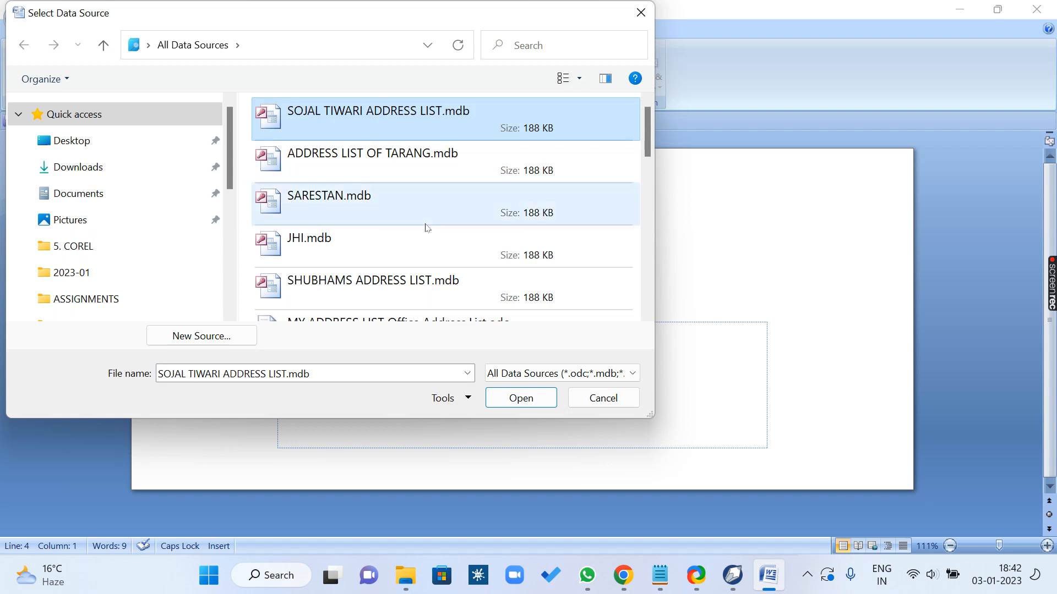
left_click(518, 403)
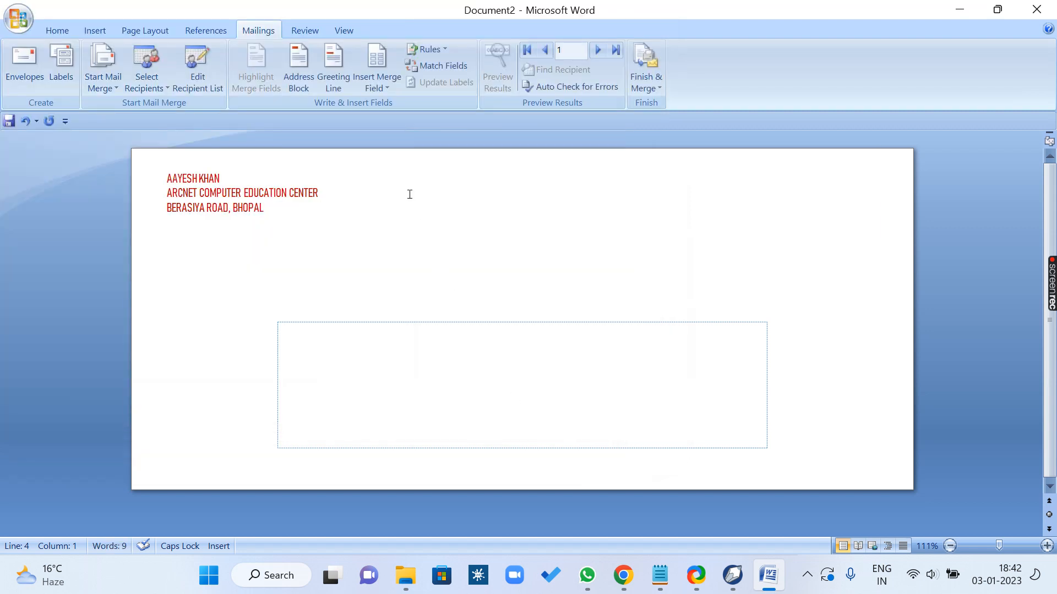
Step: Insert the Title, First_Name and Last_Name merge fields on the delivery address's first line and start a new line below
left_click(385, 91)
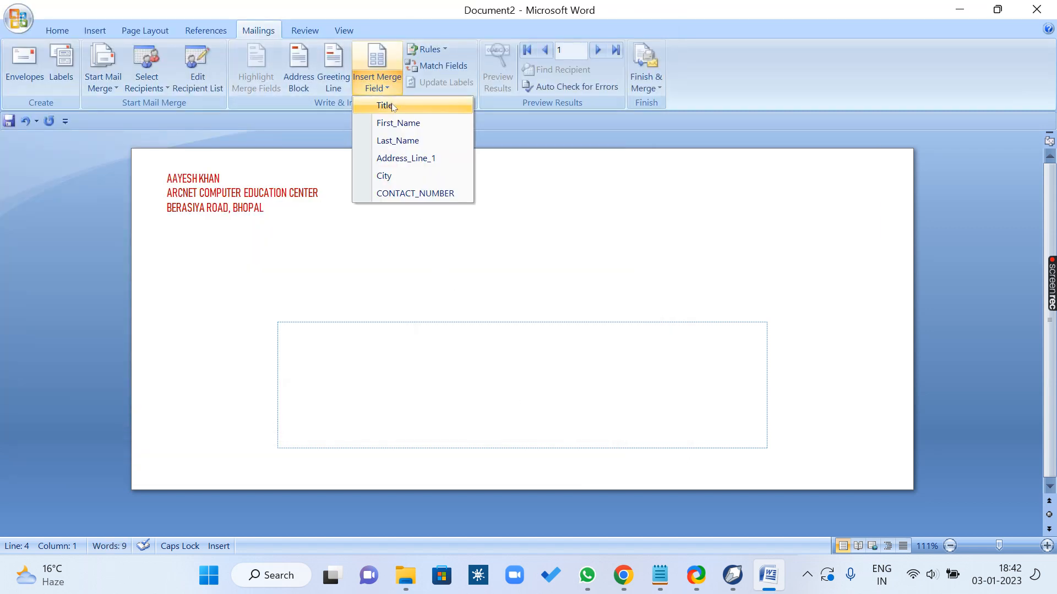
left_click(391, 103)
left_click(388, 88)
left_click(398, 123)
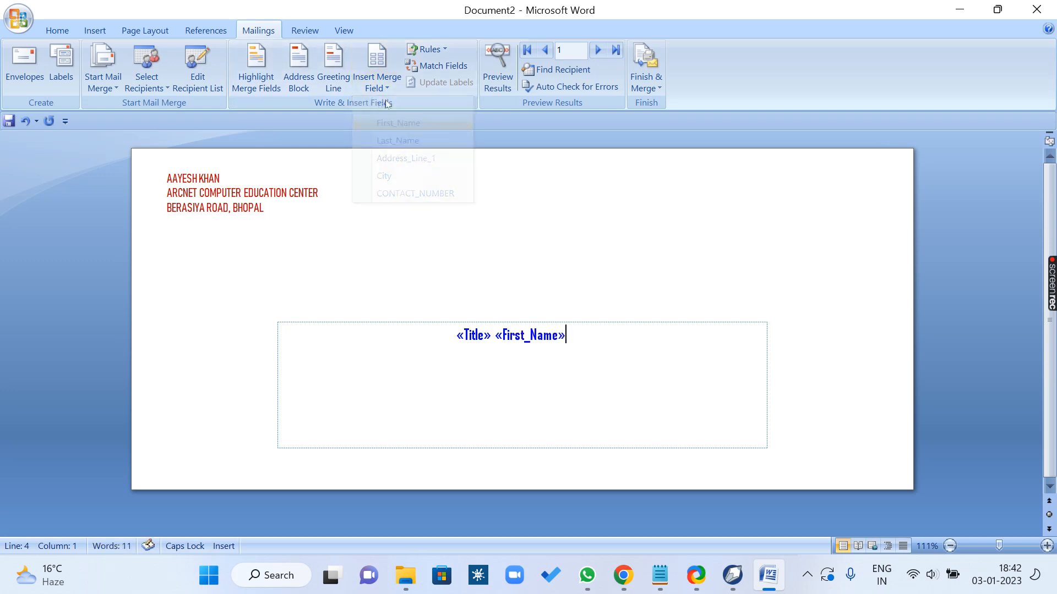
left_click(387, 88)
left_click(394, 141)
key("Return")
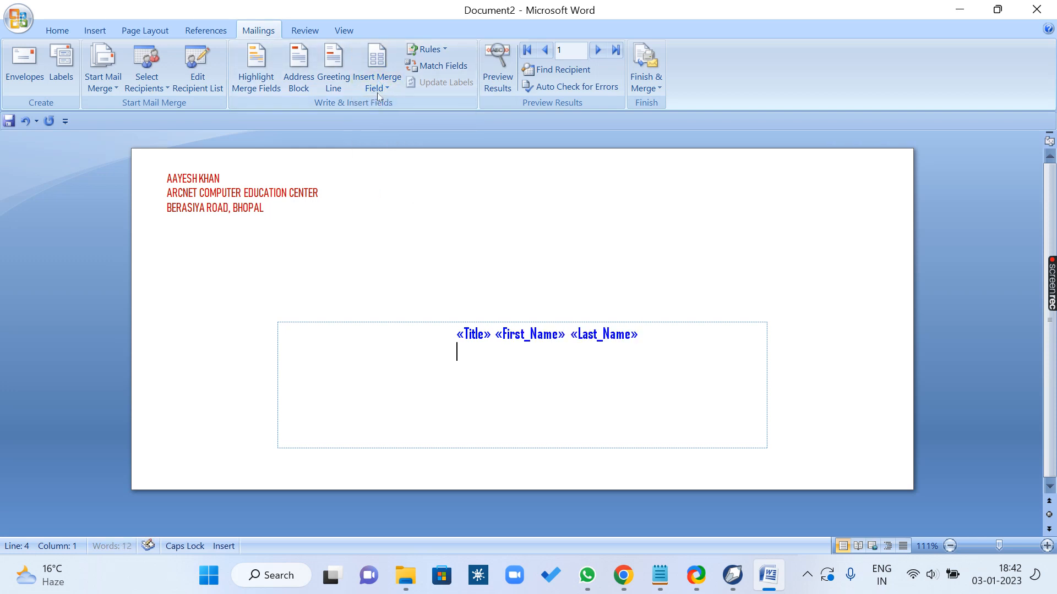
Step: Insert the Address_Line_1, City and CONTACT_NUMBER merge fields on separate lines below the name fields in the delivery address
left_click(387, 88)
left_click(395, 154)
key("Return")
left_click(385, 88)
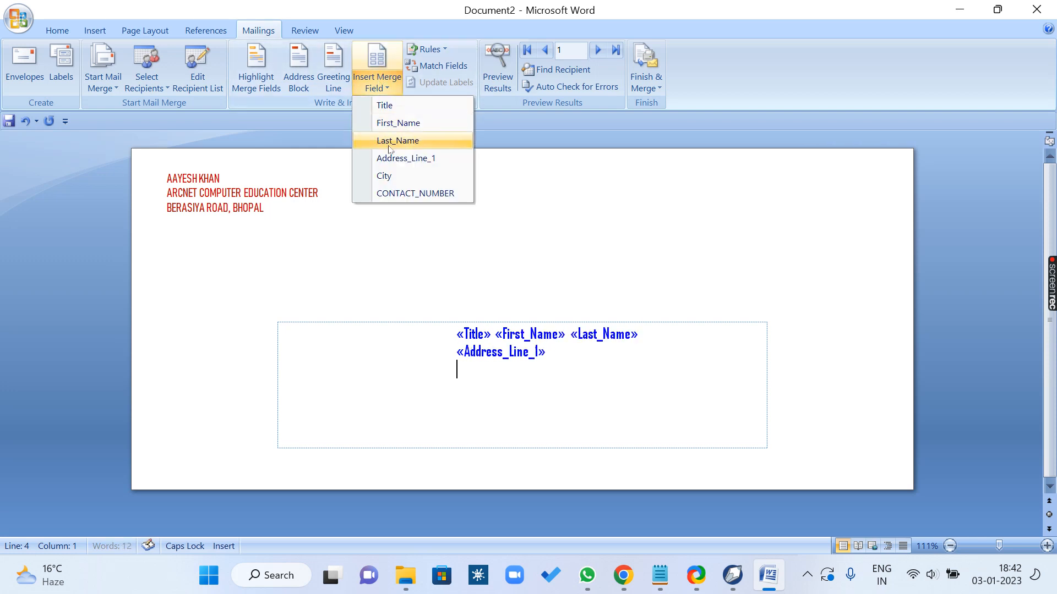
left_click(385, 176)
left_click(385, 88)
left_click(390, 193)
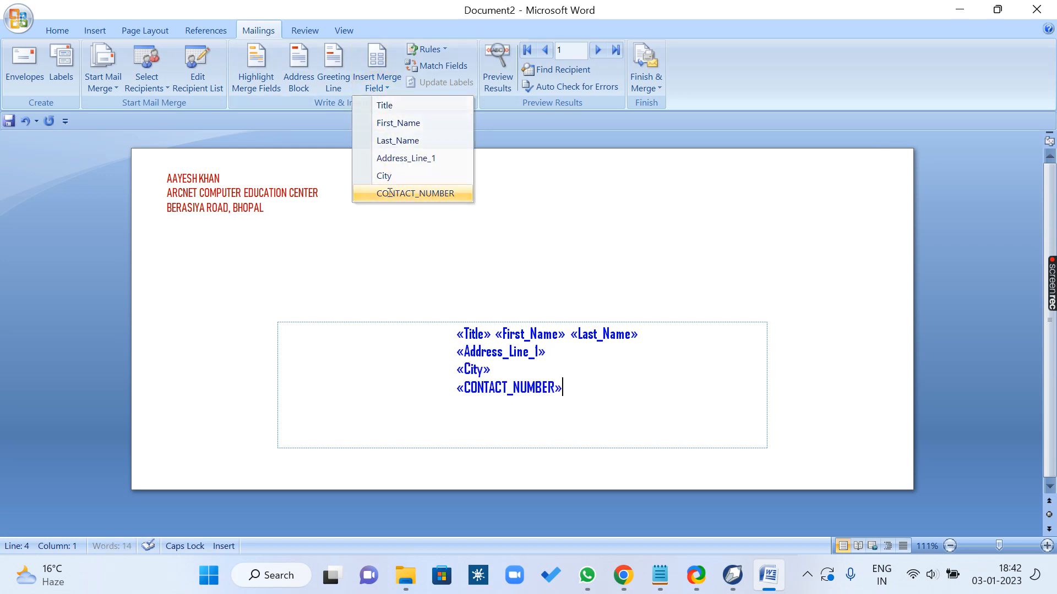
Step: Merge all records into a new document of individual envelopes and look through the merged pages
left_click(646, 83)
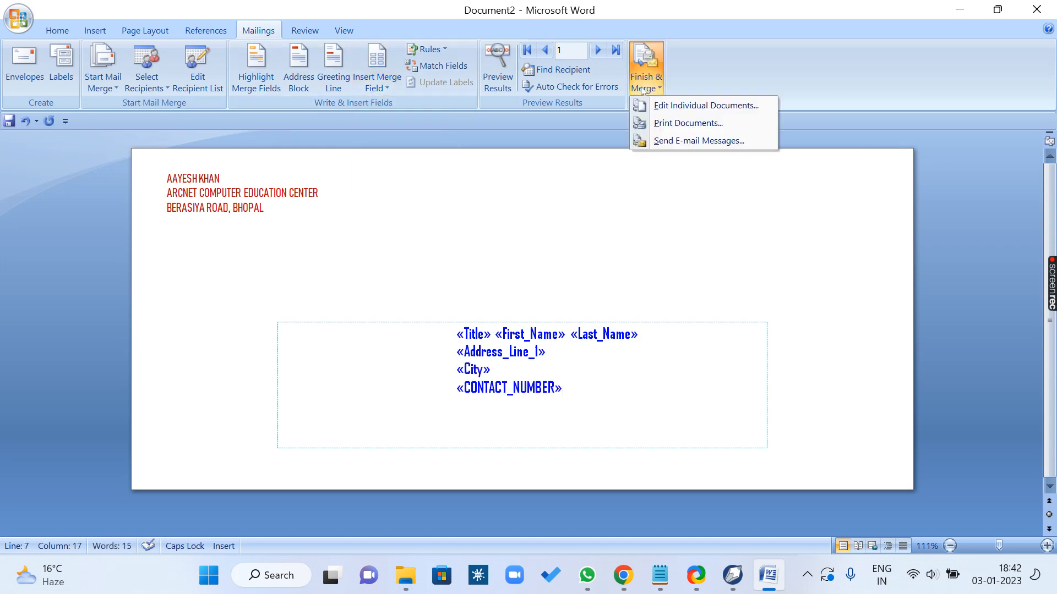
left_click(662, 106)
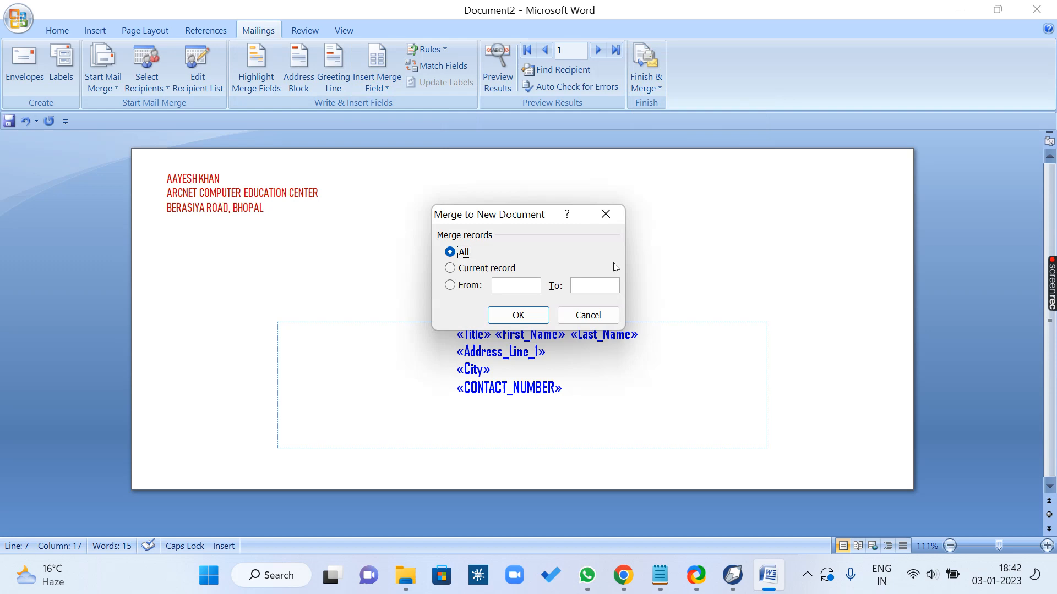
left_click(534, 315)
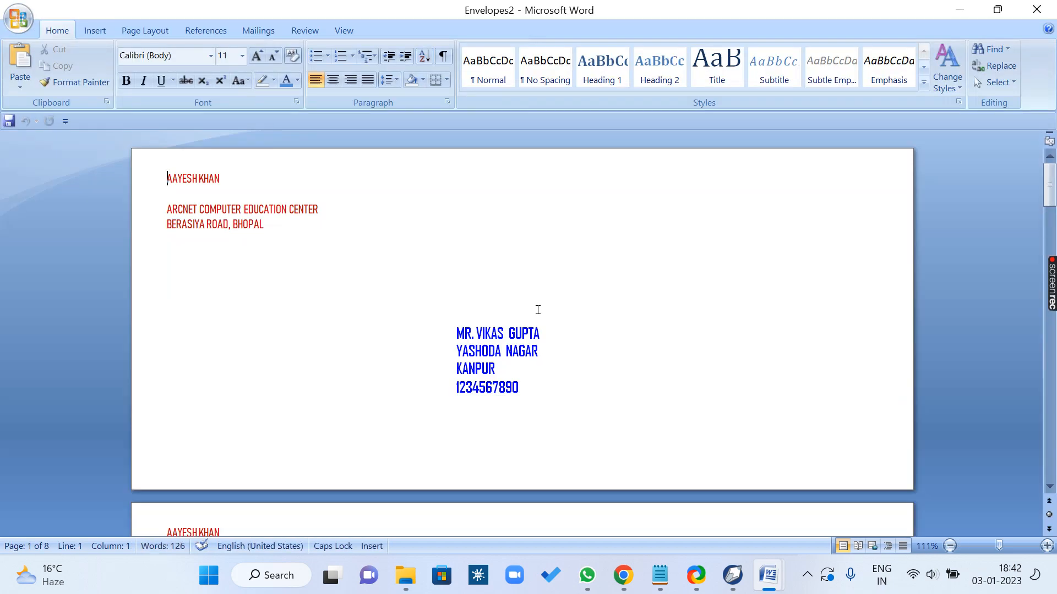
scroll(538, 310, "down", 15)
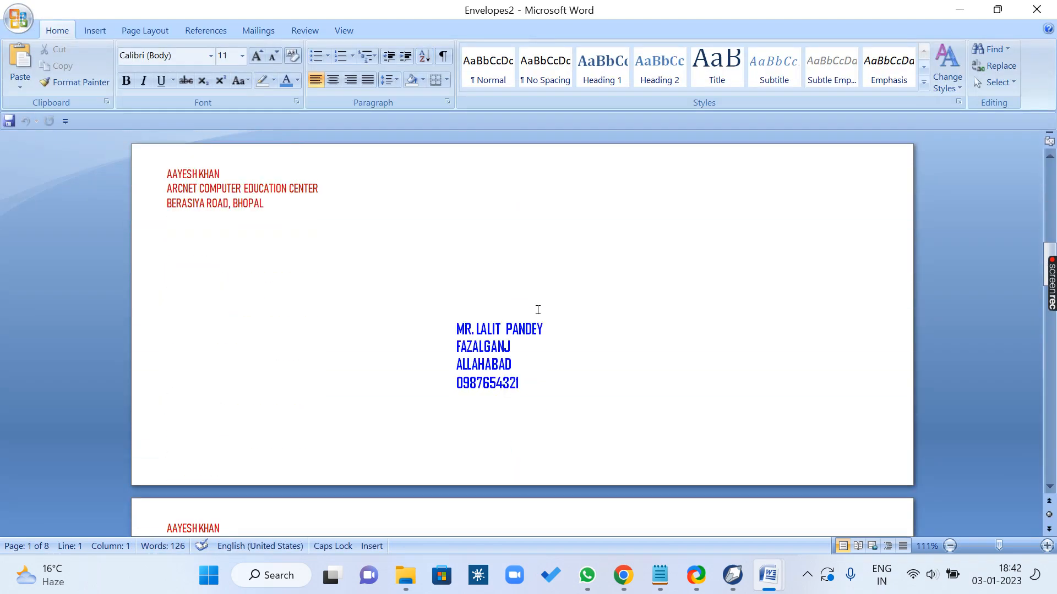
scroll(538, 310, "down", 20)
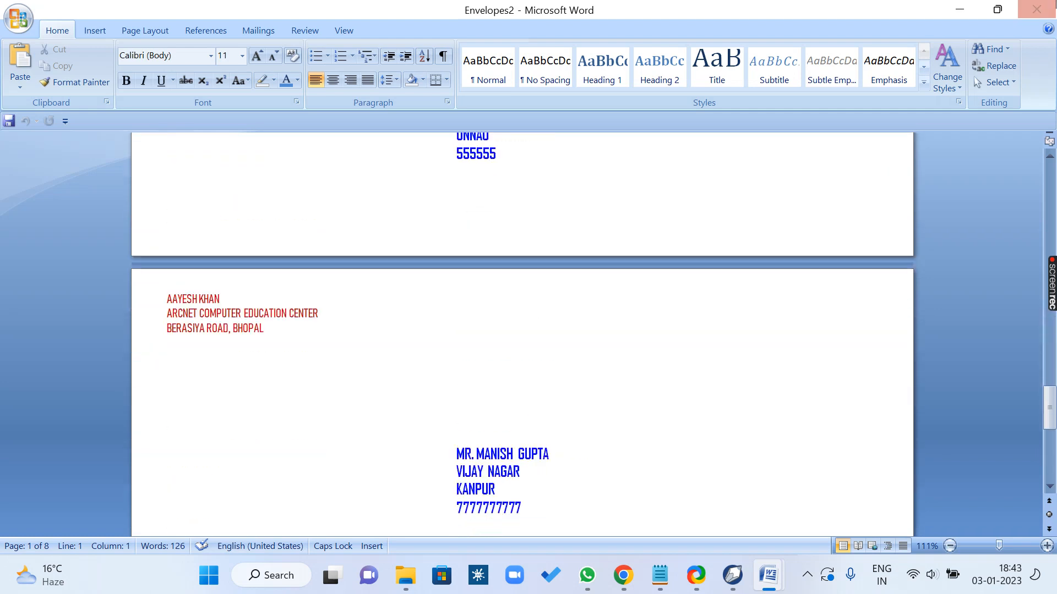
Step: Close the merged envelopes and the envelope main document without saving, and launch a blank Word document with winword
left_click(1036, 10)
left_click(542, 326)
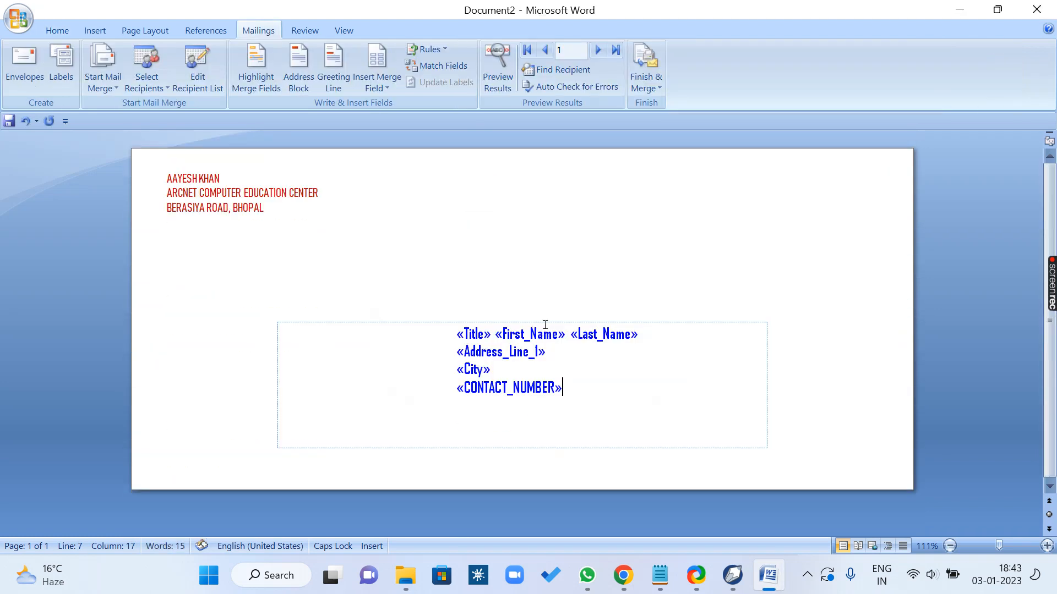
key("super+r")
left_click(341, 373)
left_click(1037, 9)
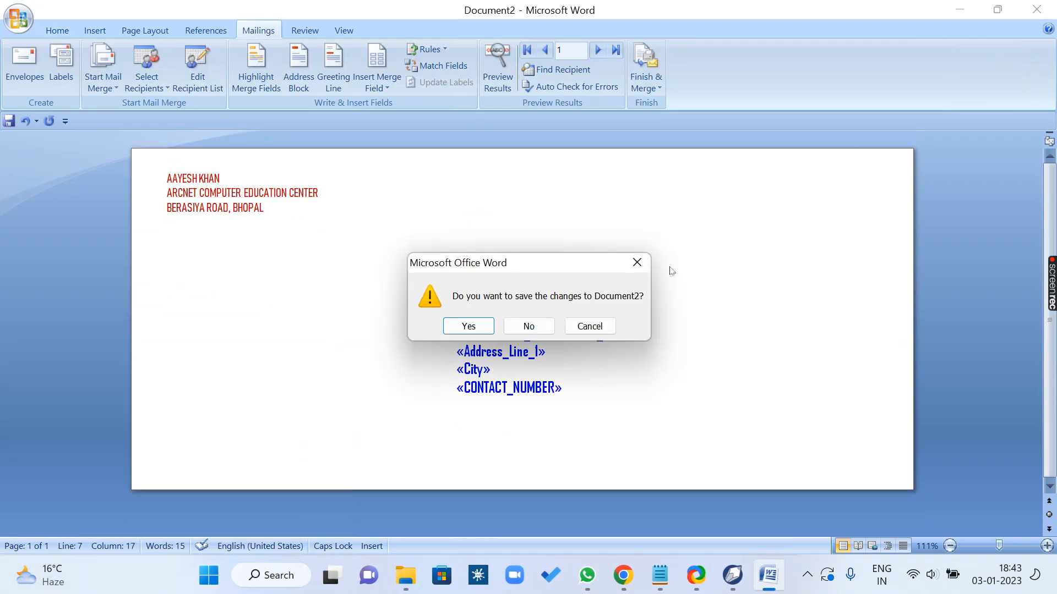
left_click(547, 324)
key("super+r")
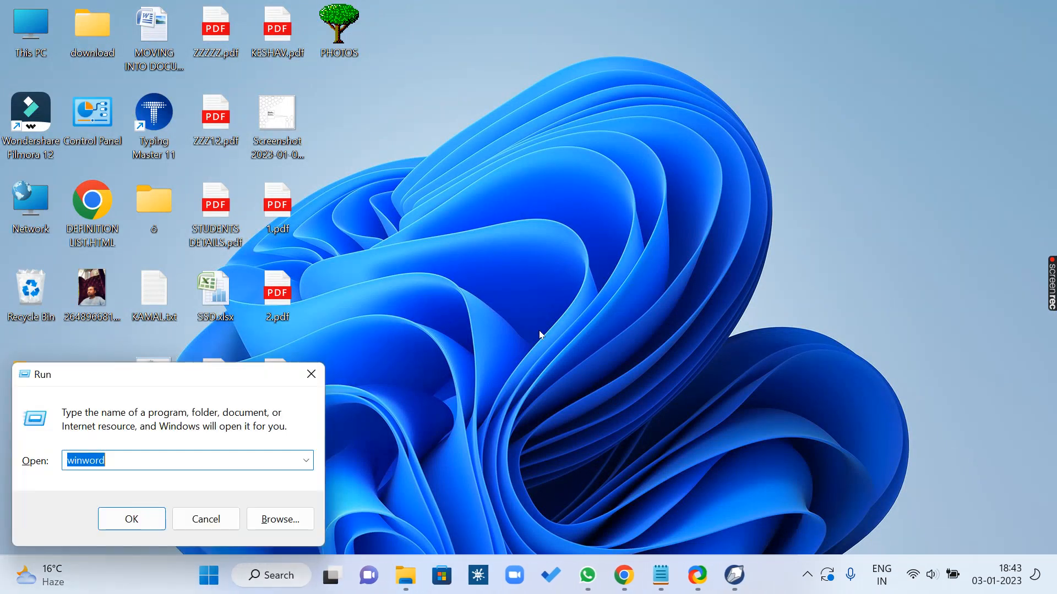
key("Return")
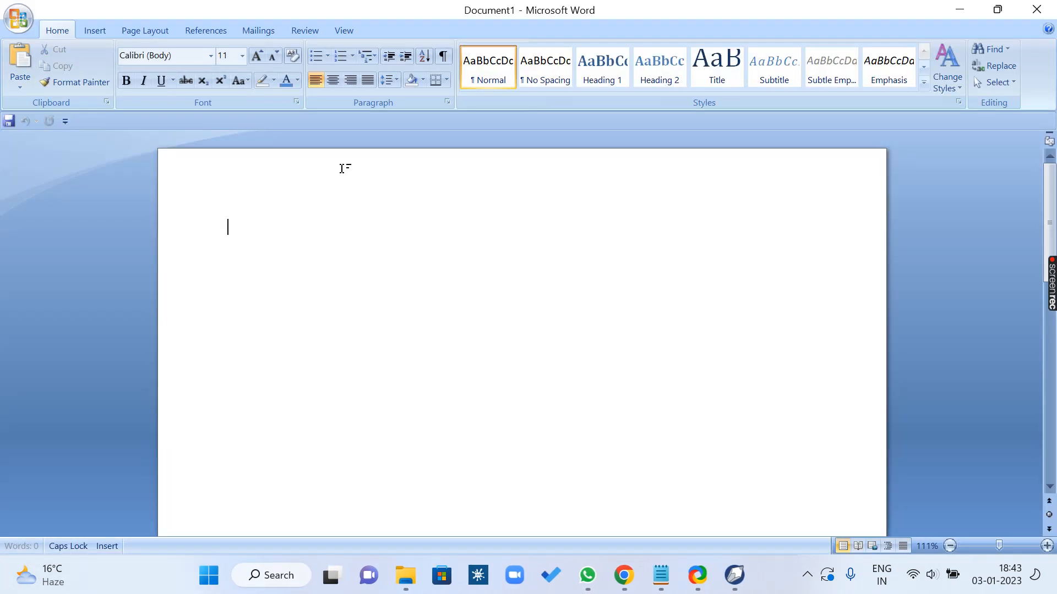
Step: Start an envelope mail merge and set the envelope size to Size 14 (5 x 11 1/2 in)
left_click(258, 30)
left_click(103, 77)
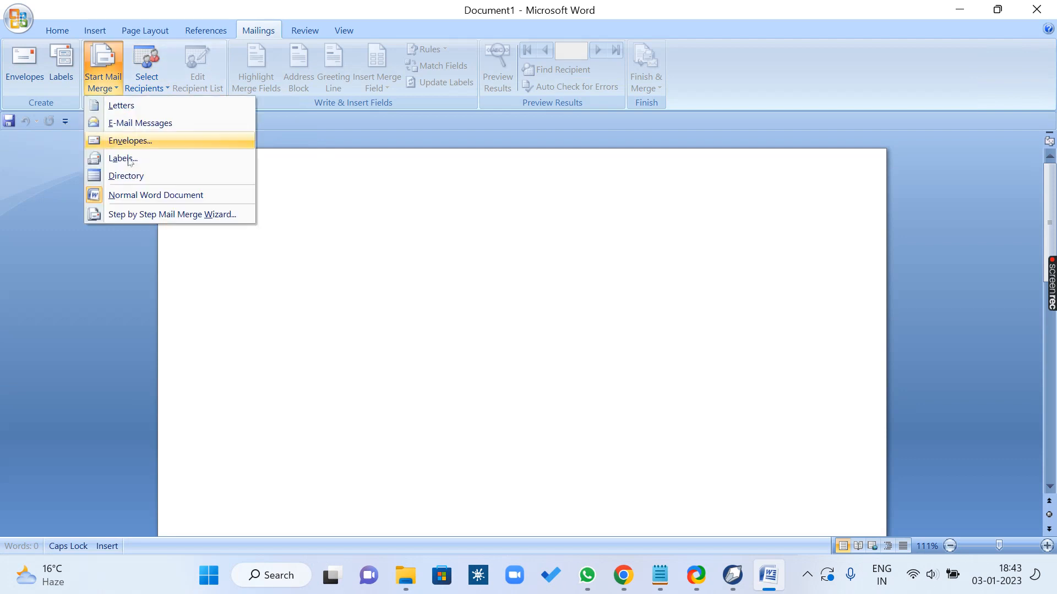
left_click(131, 141)
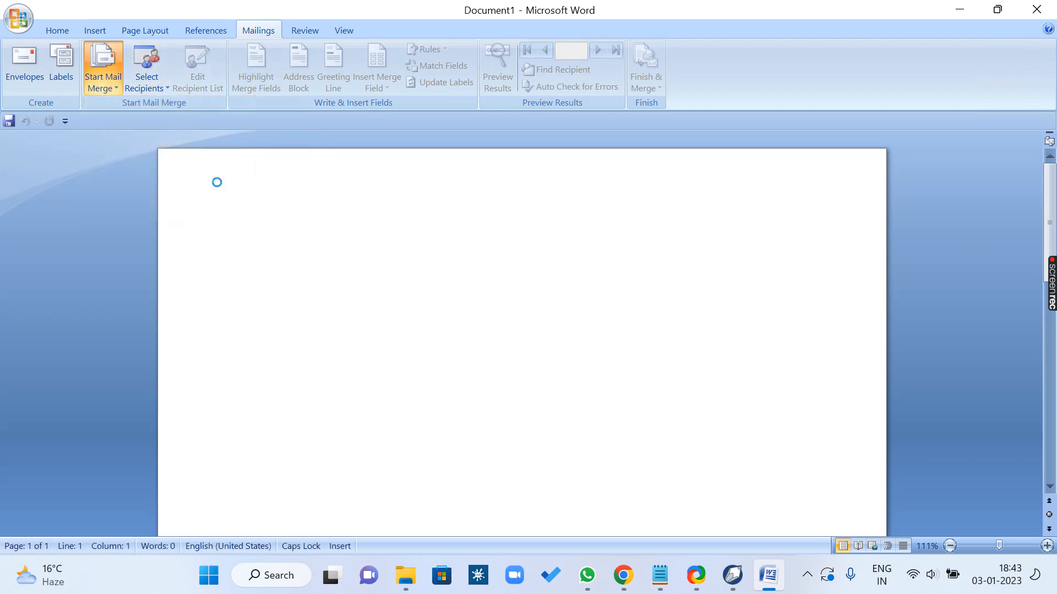
left_click(480, 181)
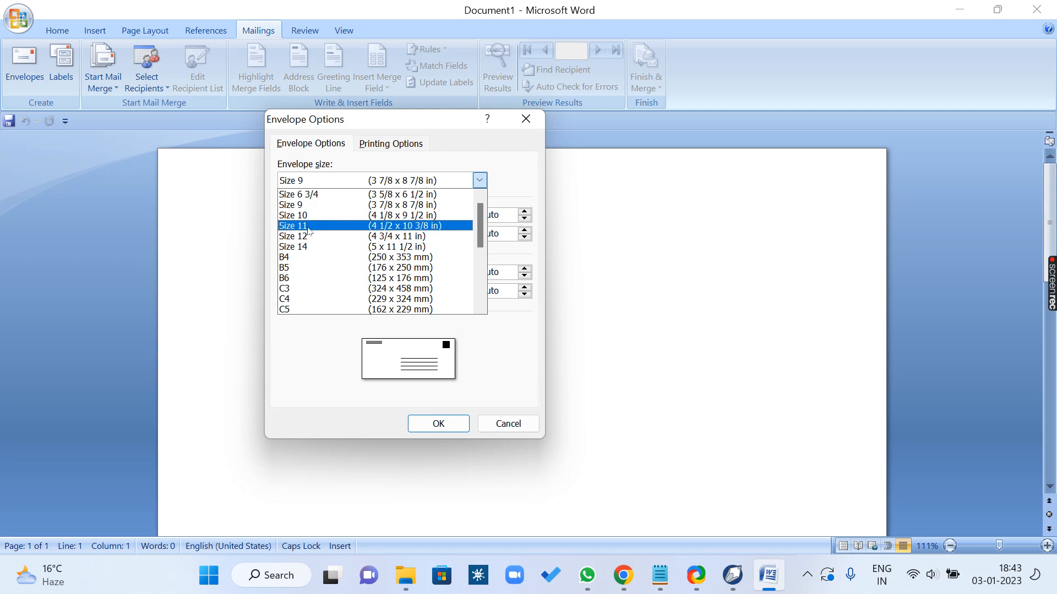
left_click(312, 246)
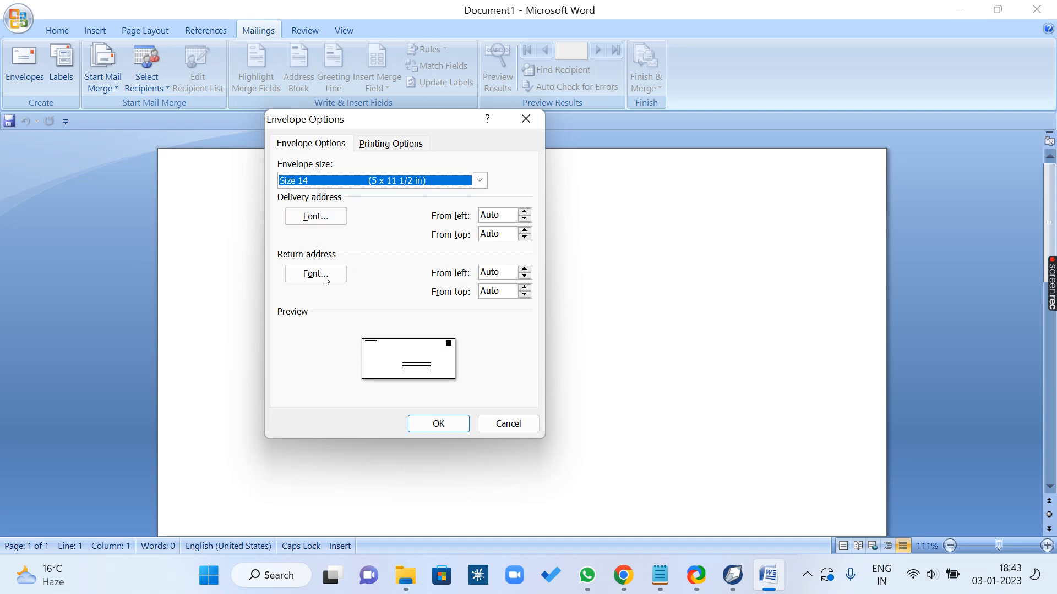
Step: Format the delivery address font as bold in the standard light blue colour
left_click(317, 217)
left_click(321, 172)
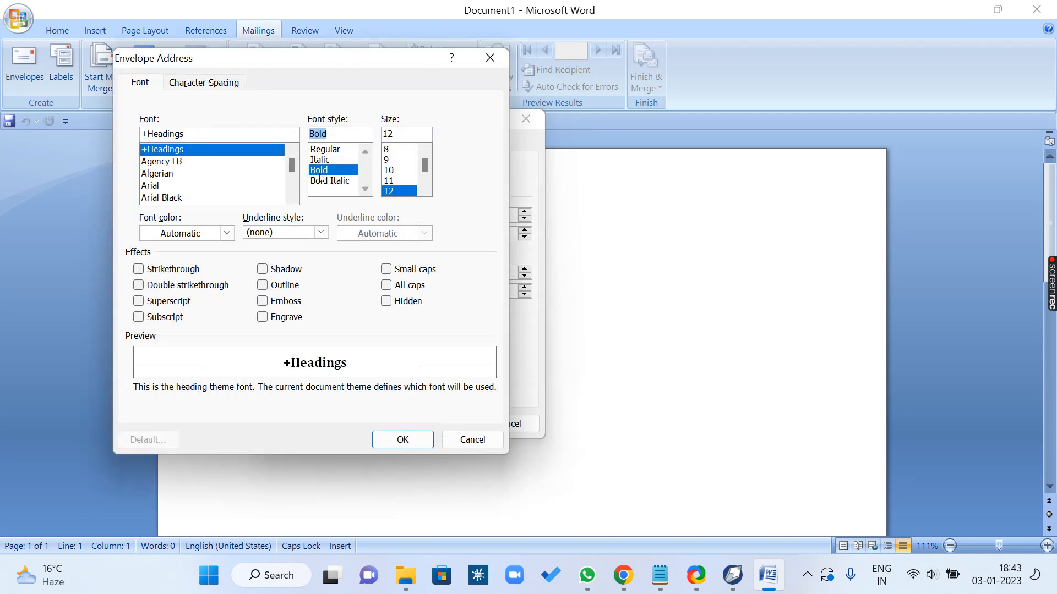
left_click(226, 233)
left_click(222, 365)
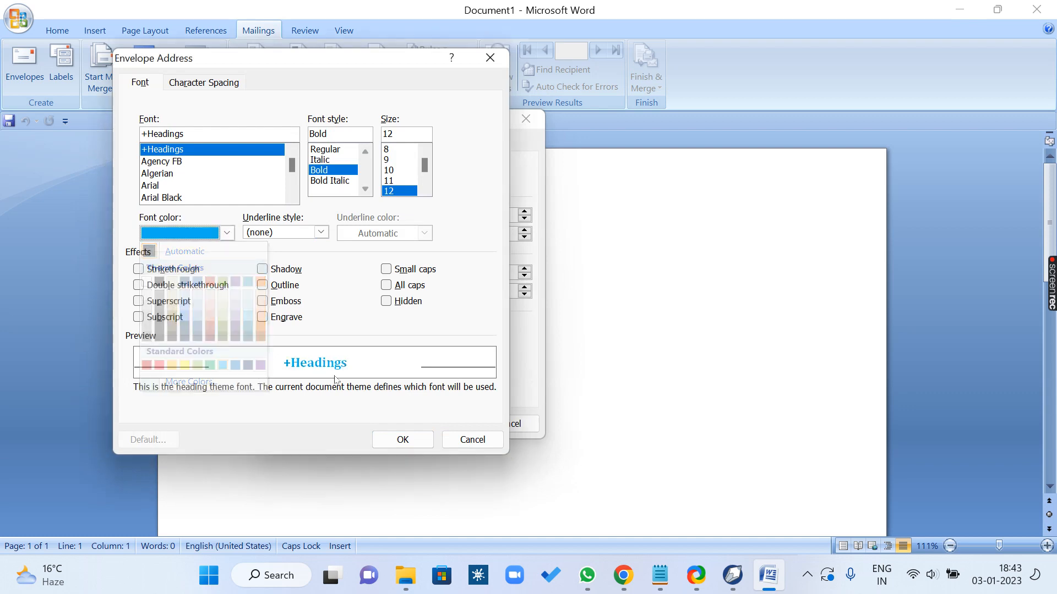
left_click(407, 443)
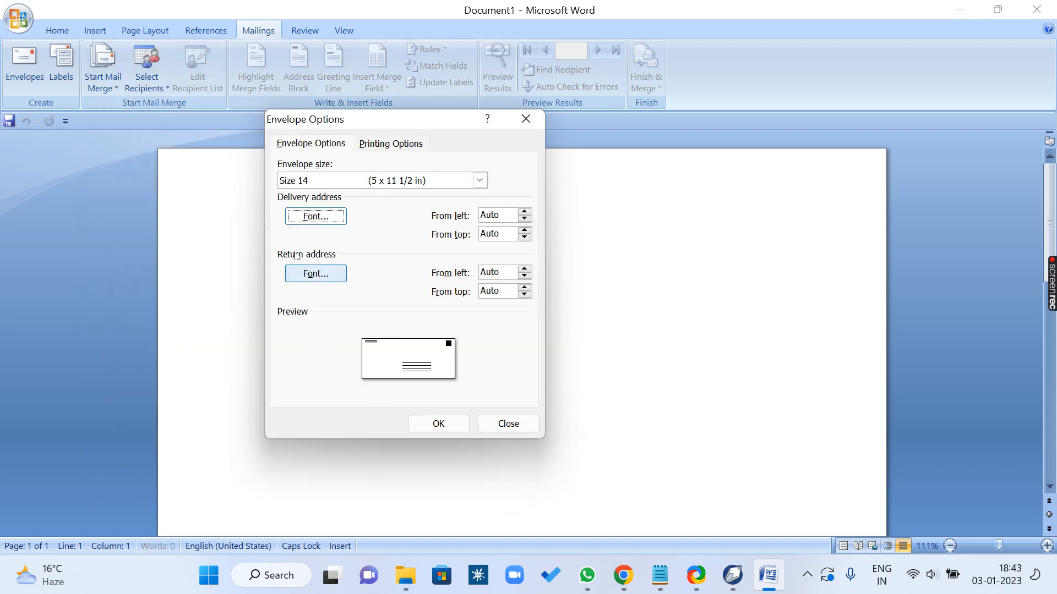
Step: Format the return address font as italic in standard purple and apply the envelope options
left_click(315, 274)
left_click(322, 161)
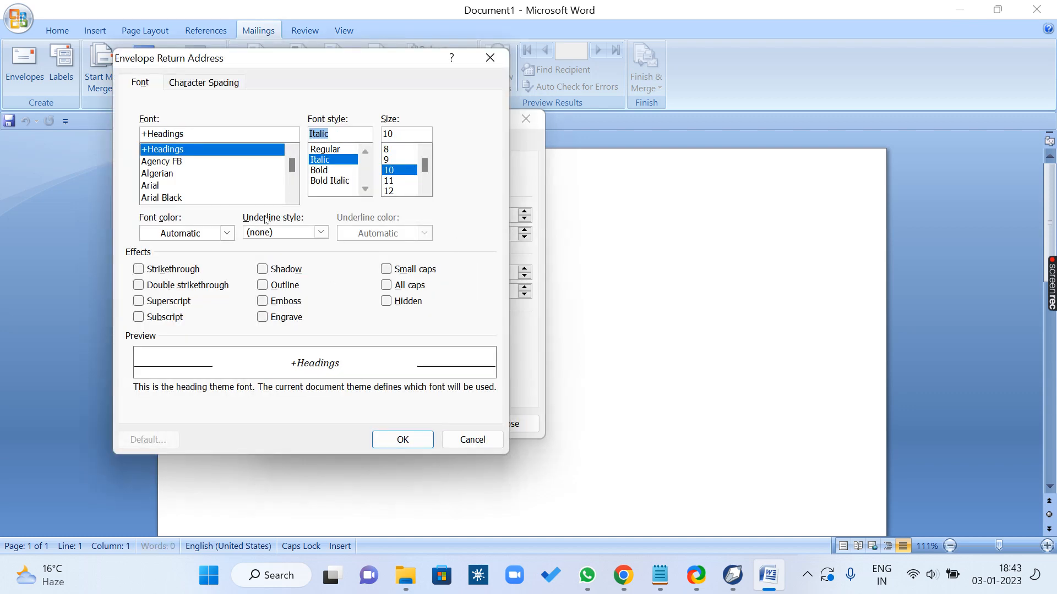
left_click(226, 233)
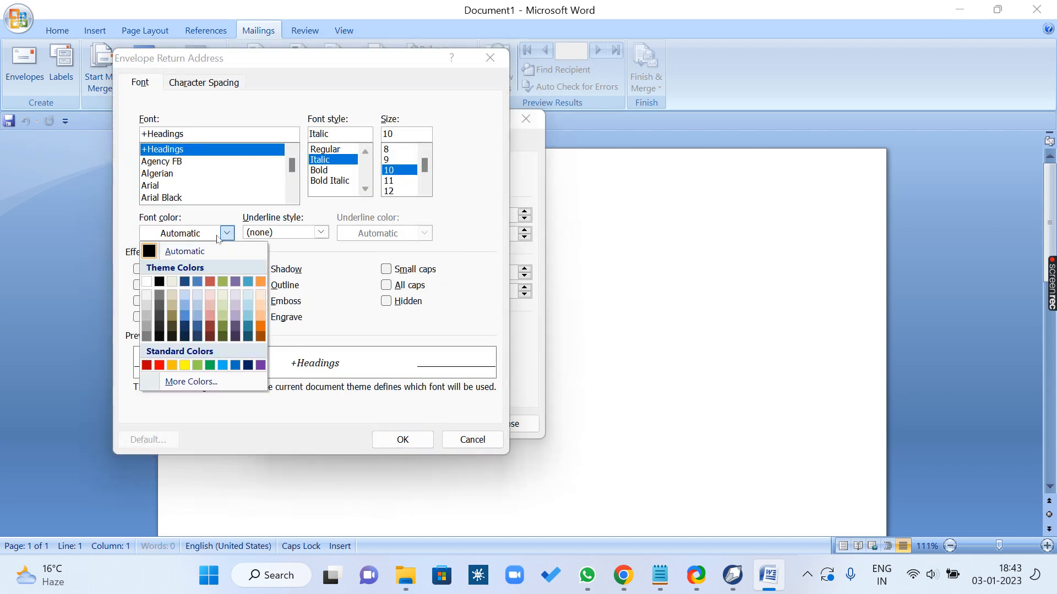
left_click(260, 366)
left_click(398, 441)
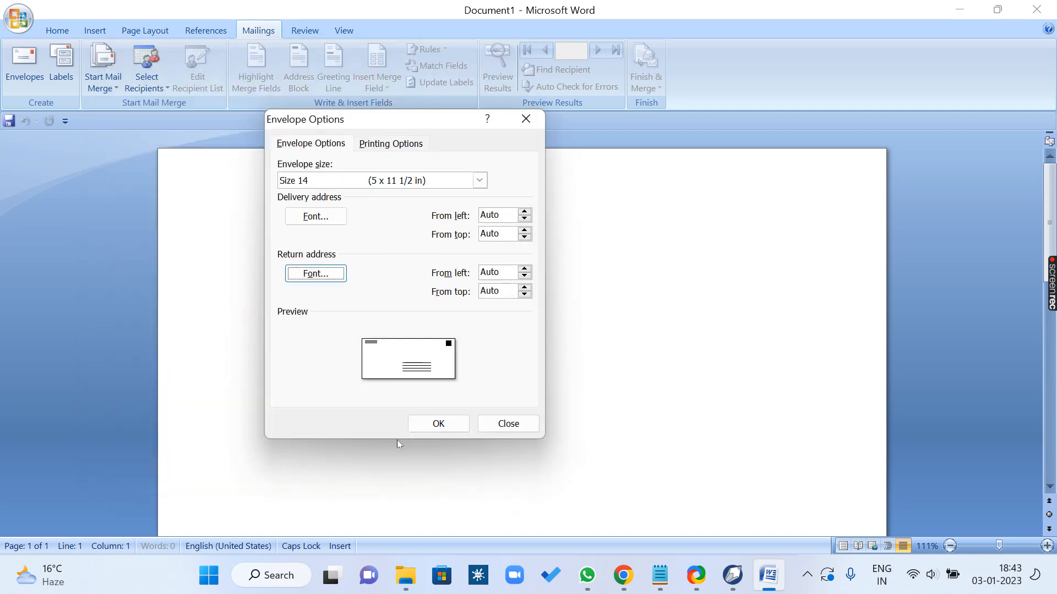
left_click(447, 424)
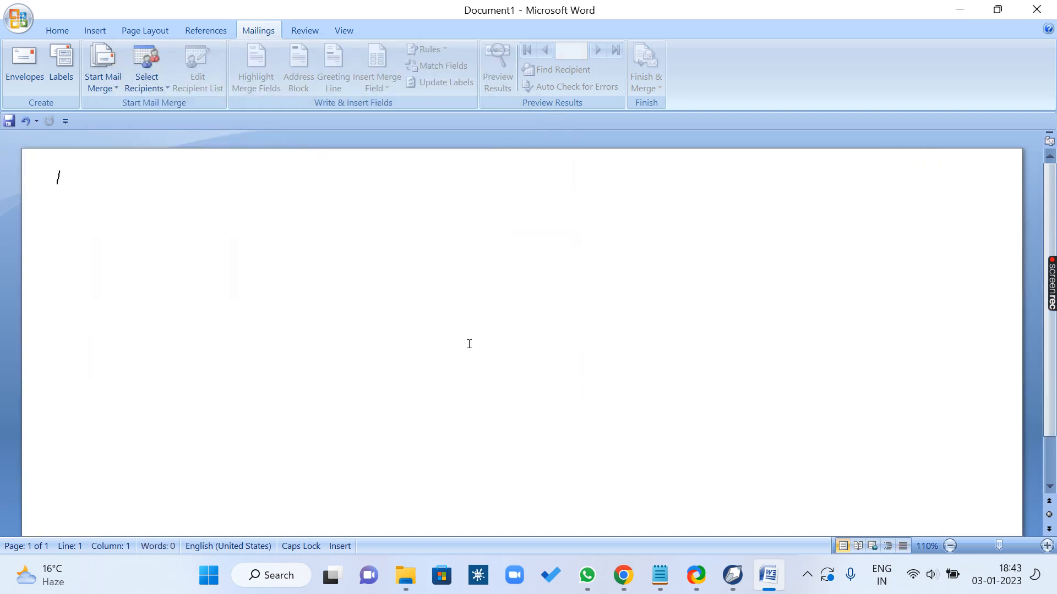
Step: Fill the return address with four lines of placeholder text made of repeated letter A, starting with AAAAA
scroll(375, 291, "down", 2)
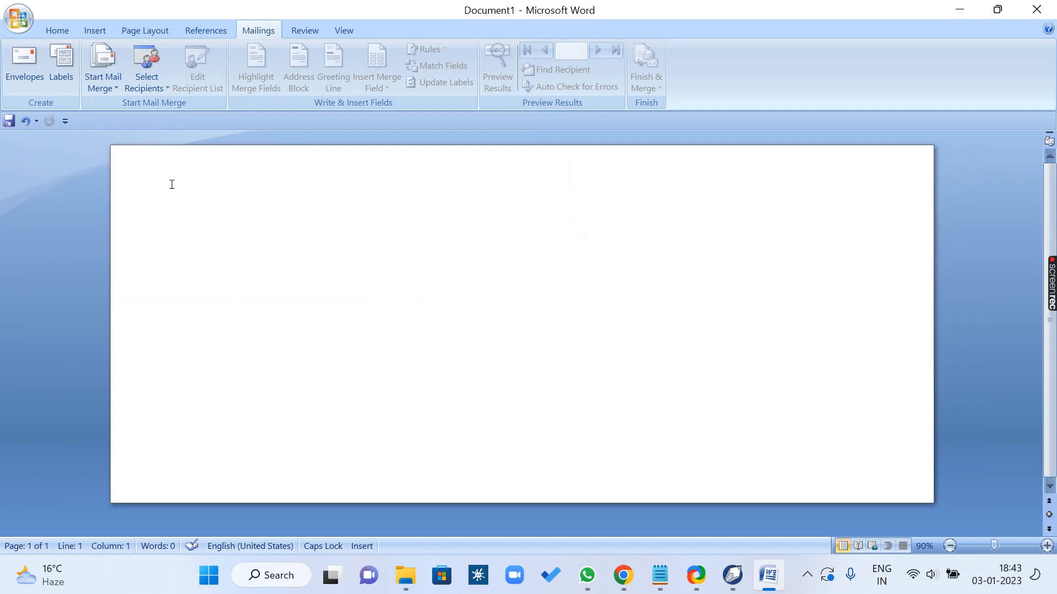
type("AAAAA")
key("Return")
type("AAAAAAAAAA")
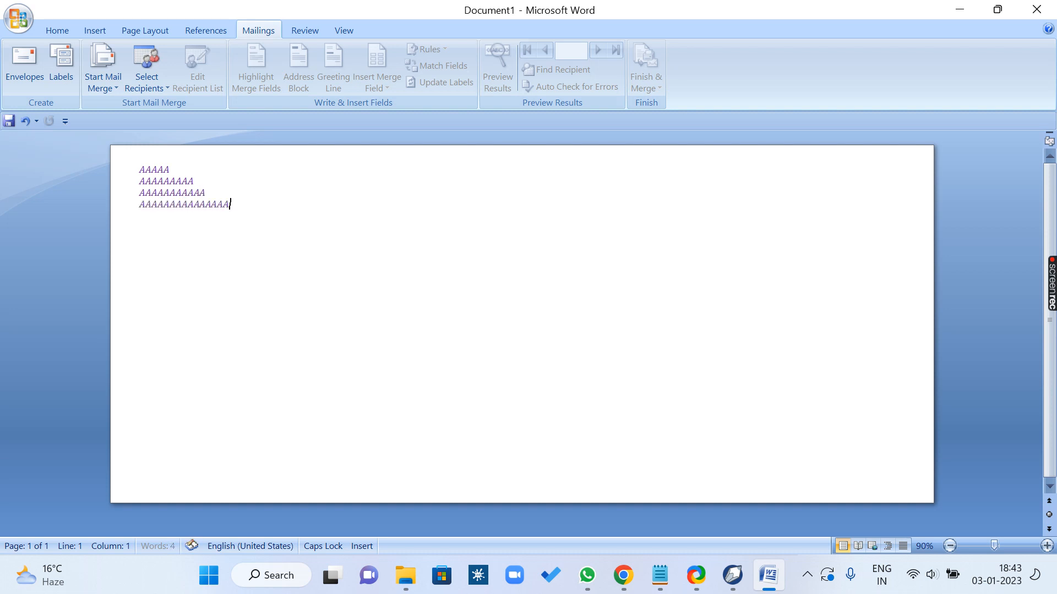
Step: Activate the envelope's delivery address area and attach the first listed .mdb address list as the existing recipient list
left_click(515, 379)
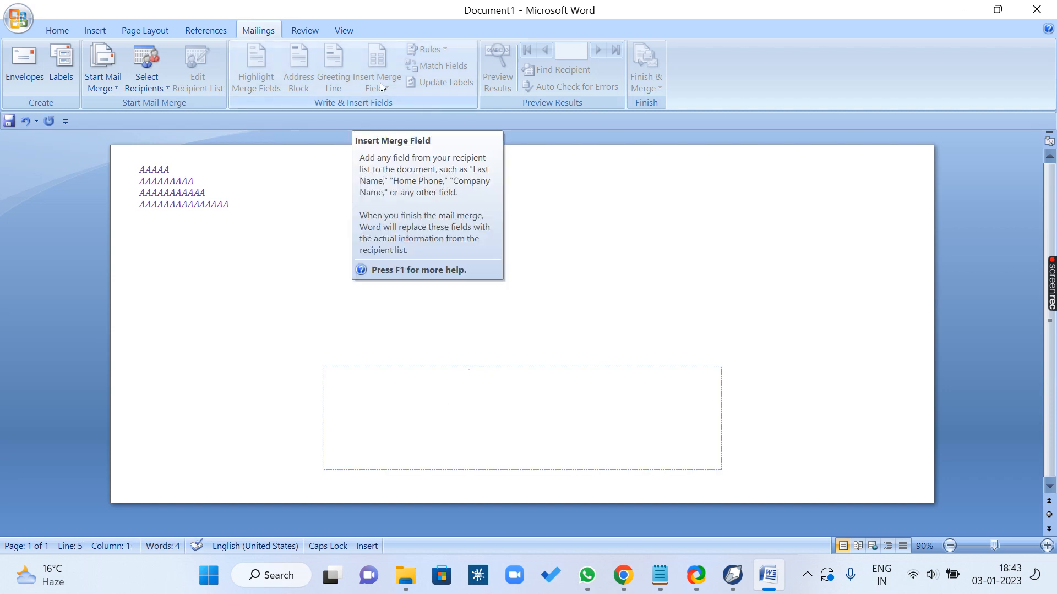
left_click(138, 80)
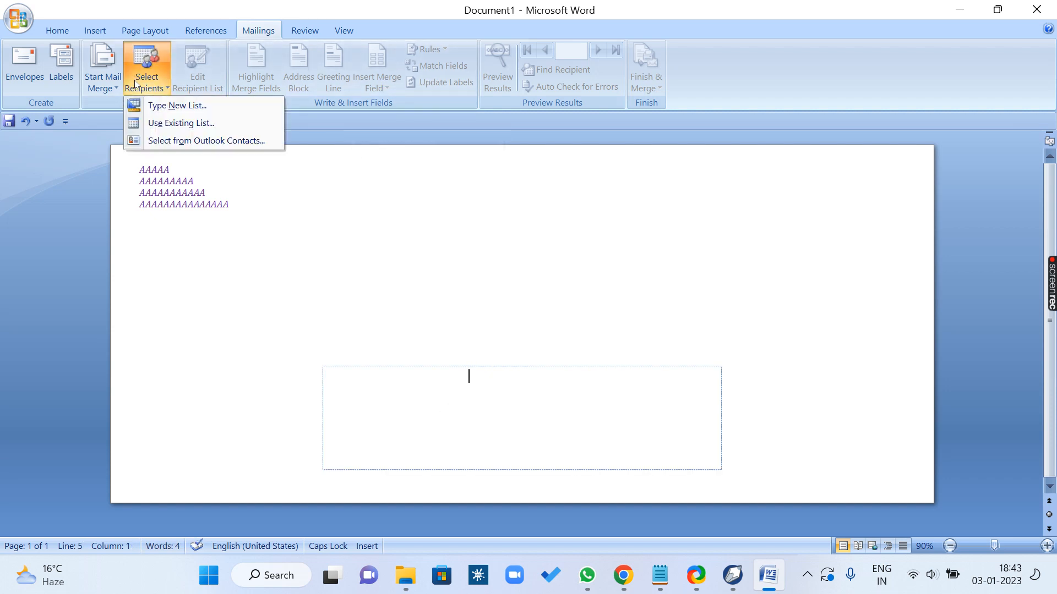
left_click(181, 122)
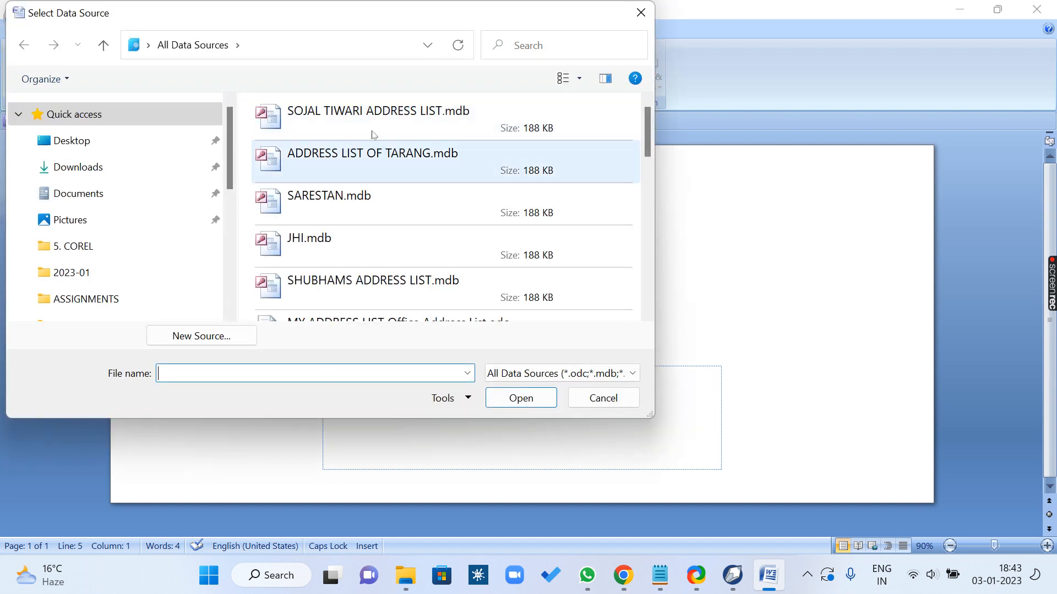
left_click(373, 135)
left_click(521, 397)
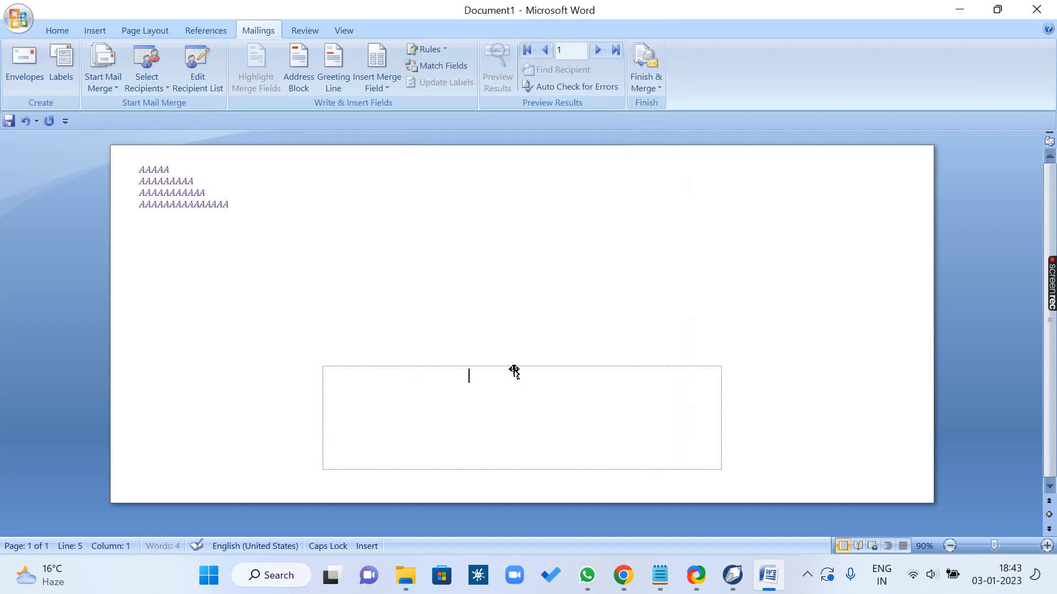
Step: Insert the Title, First_Name and Last_Name merge fields on the delivery address's first line and start a new line
left_click(387, 88)
left_click(381, 101)
left_click(387, 88)
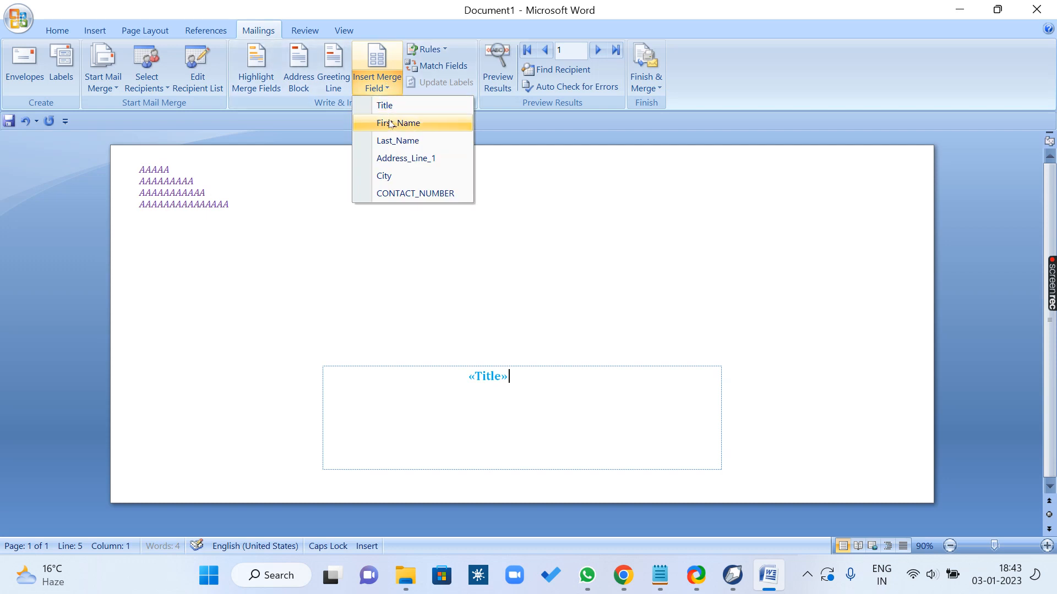
left_click(397, 122)
left_click(387, 88)
left_click(397, 140)
key("Return")
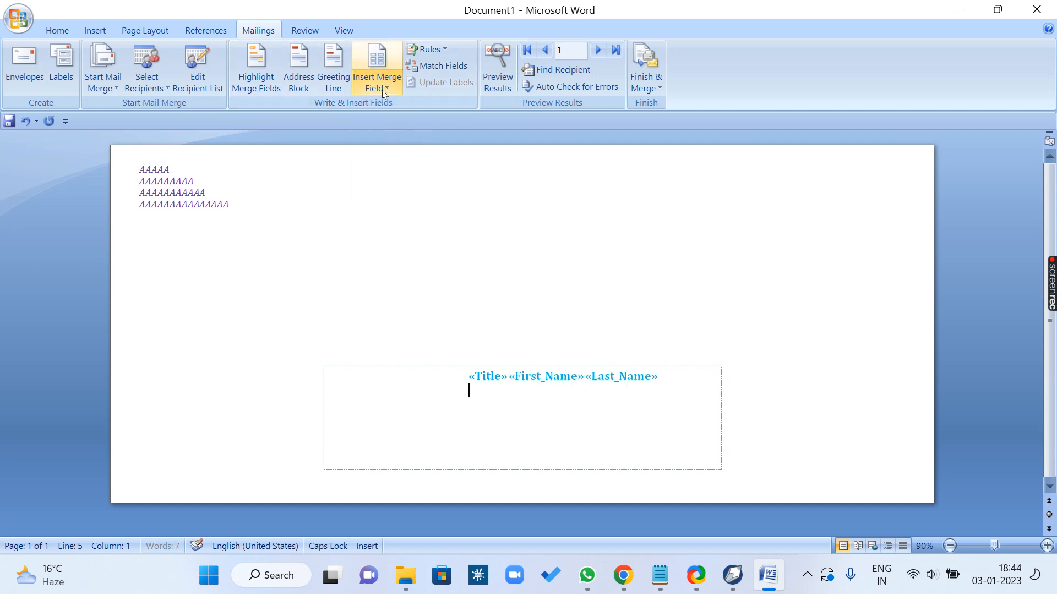
Step: Add the Address_Line_1, City and CONTACT_NUMBER merge fields, each on its own line under the name fields
left_click(387, 88)
left_click(388, 158)
key("Return")
left_click(387, 88)
left_click(384, 176)
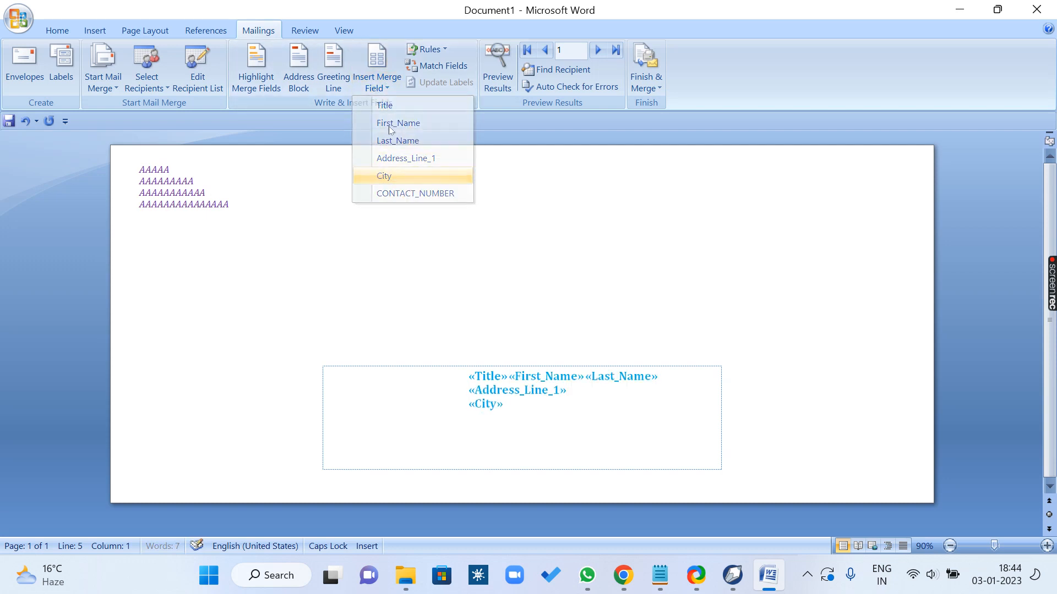
left_click(387, 88)
left_click(397, 193)
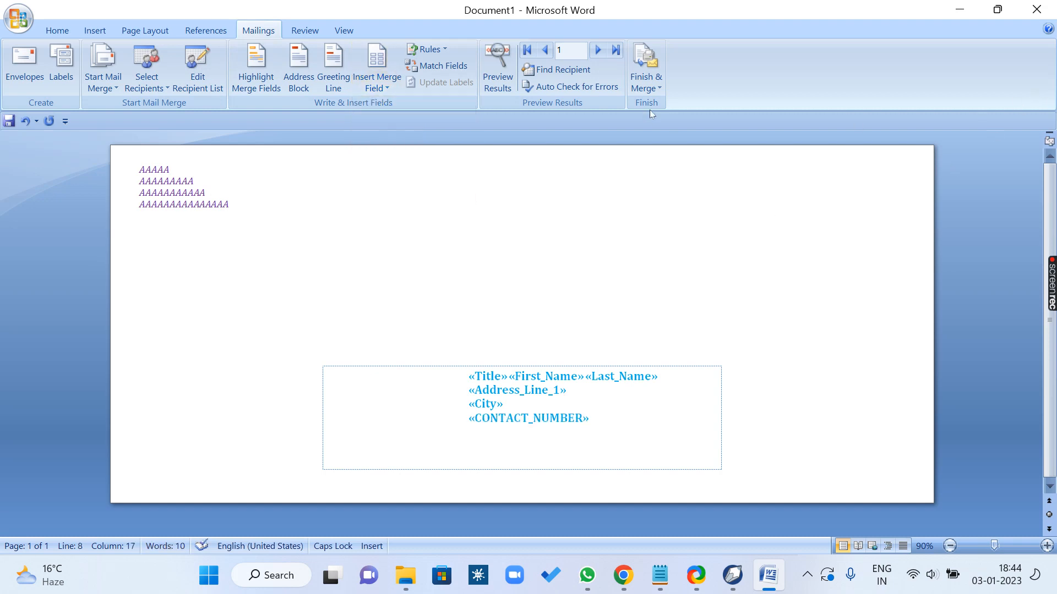
Step: Merge all records of the Size 14 envelope into a new document and scroll through the result
left_click(647, 85)
left_click(658, 105)
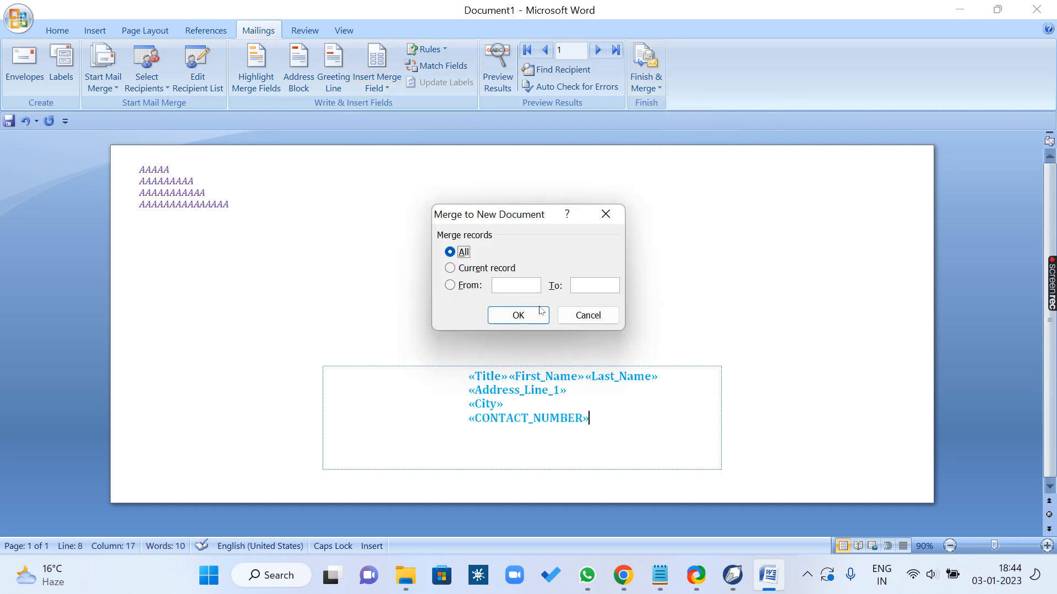
left_click(540, 312)
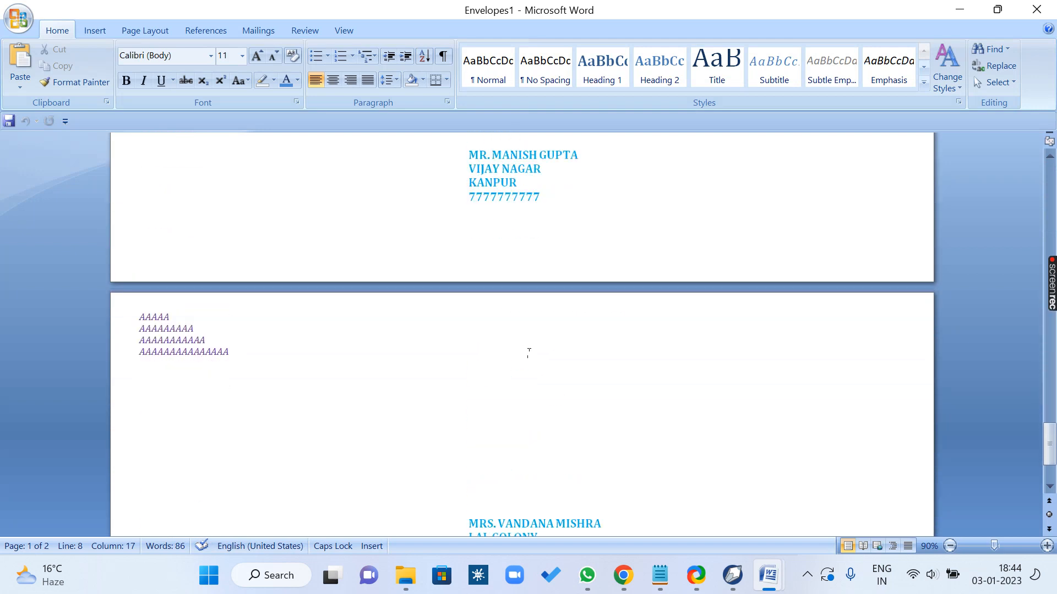
Step: Start a new letter with TO, generate three paragraphs of random sample text below it, and add an empty line between them
type("TO")
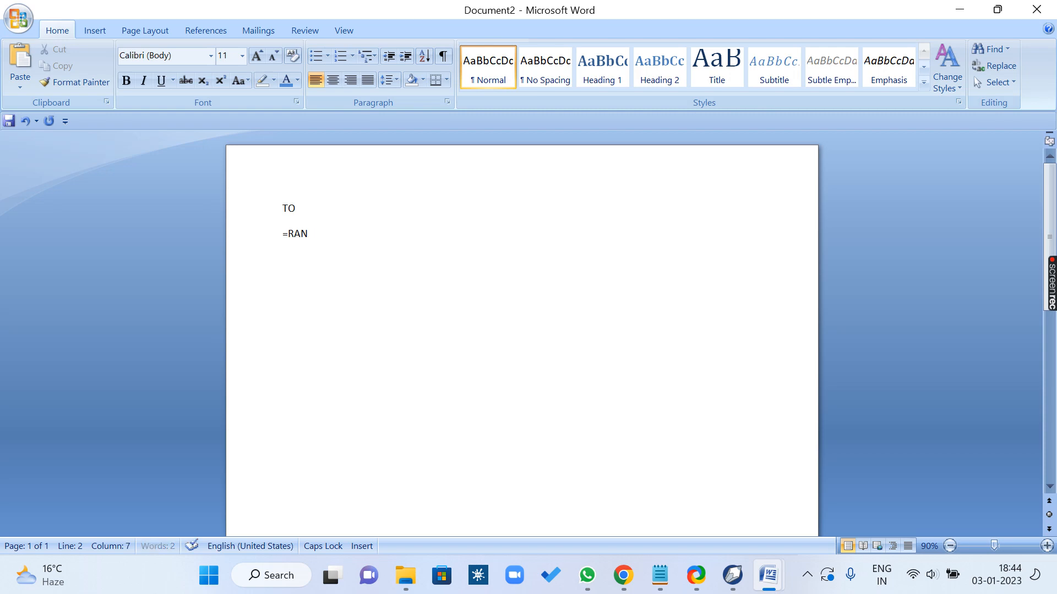
key("Return")
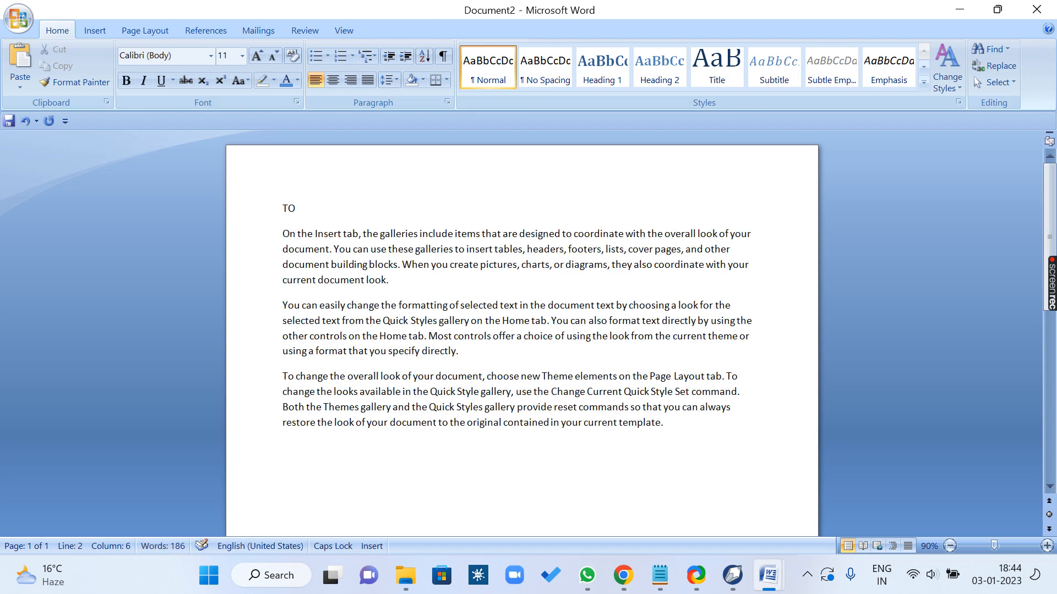
key("Return")
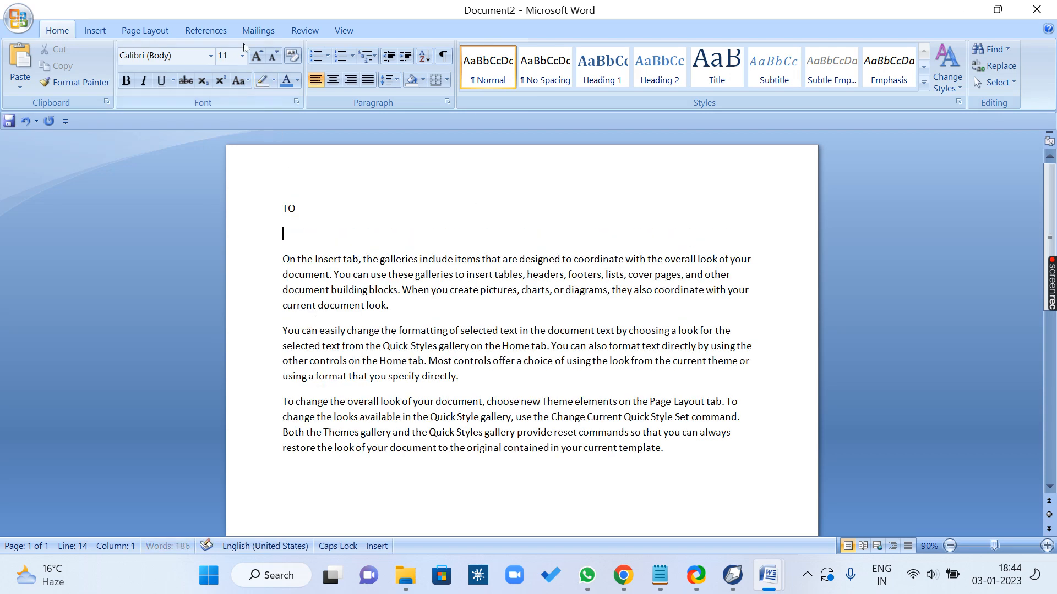
Step: Attach an existing recipient list to the letter as its mail merge data source
left_click(258, 31)
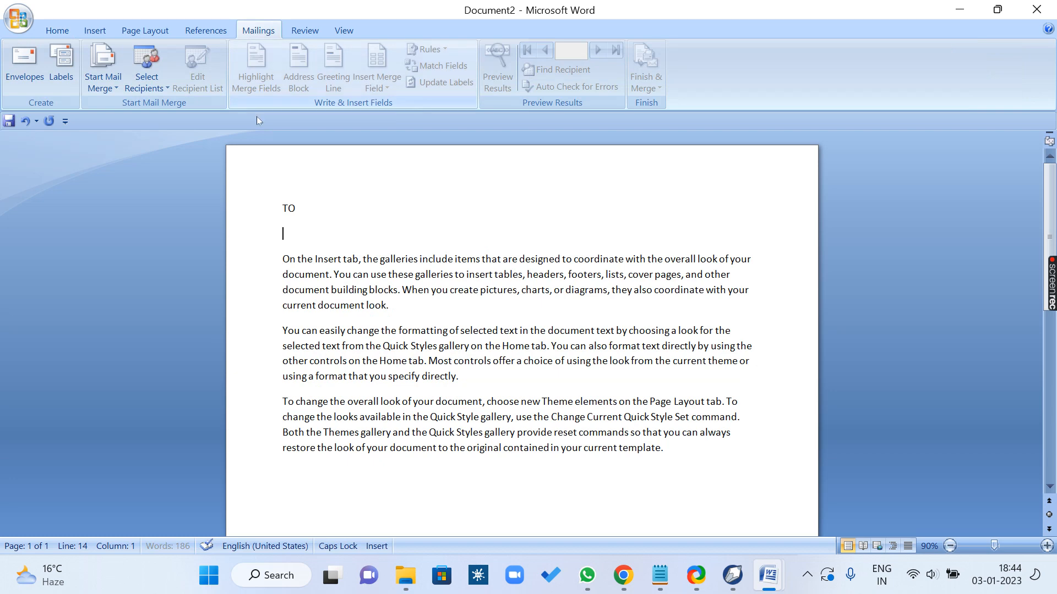
left_click(146, 83)
left_click(160, 124)
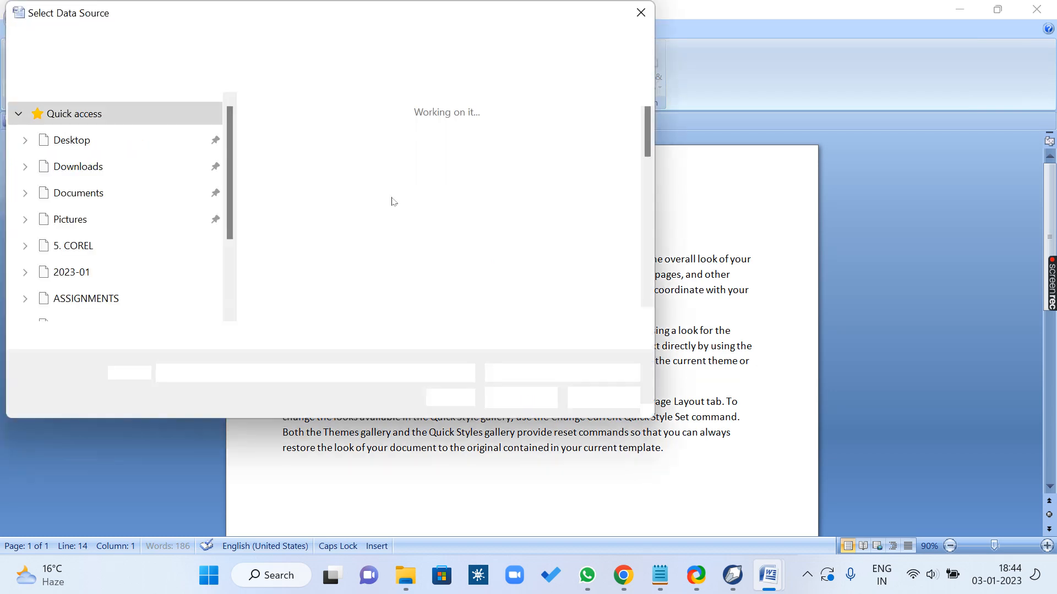
left_click(508, 397)
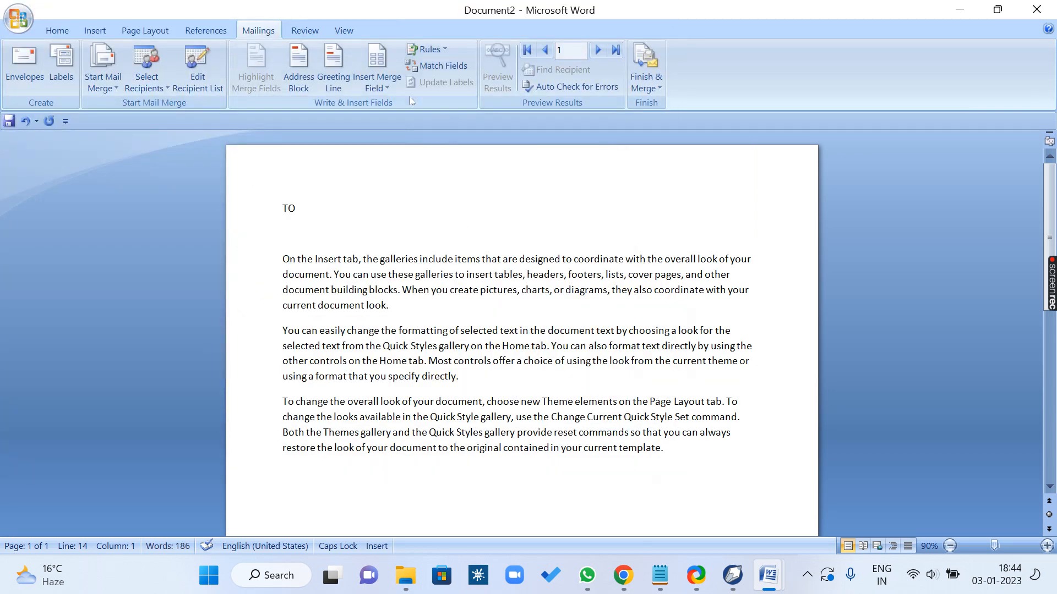
Step: Insert the Title, First_Name and Last_Name merge fields, separated by spaces, on the line under TO and start a new line
left_click(388, 88)
left_click(385, 105)
left_click(388, 89)
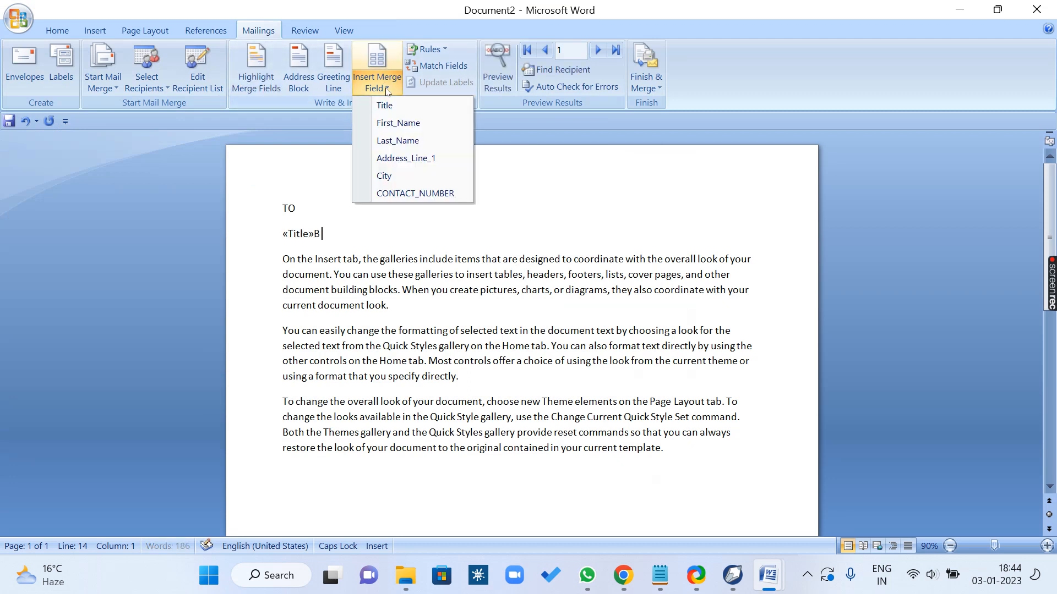
left_click(388, 123)
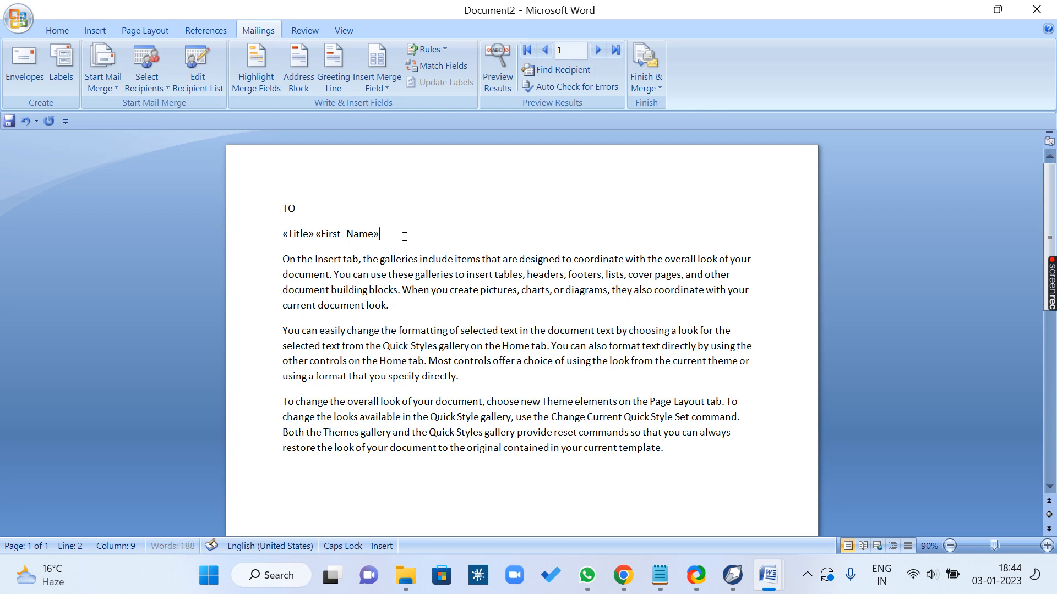
left_click(385, 85)
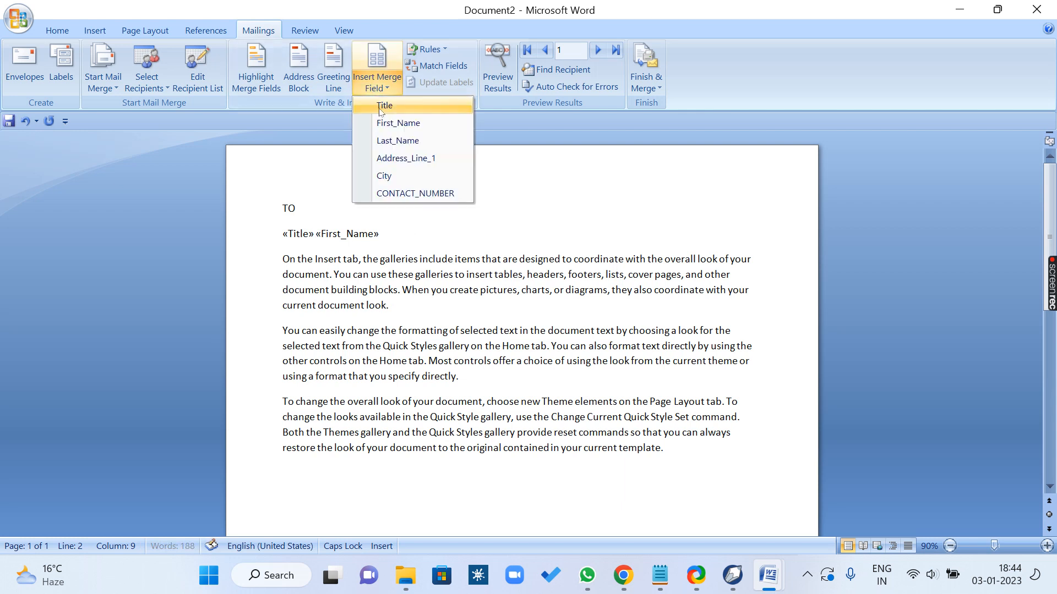
left_click(393, 142)
key("Return")
Step: Add the Address_Line_1, City and CONTACT_NUMBER merge fields, each on its own line between the name fields and the body text
left_click(377, 82)
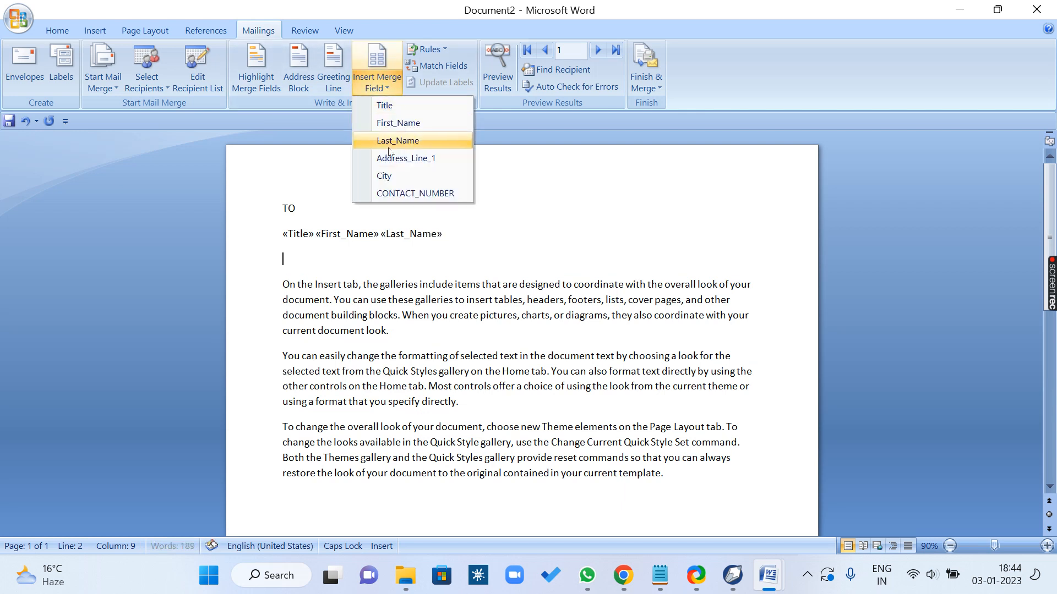
left_click(391, 158)
key("Return")
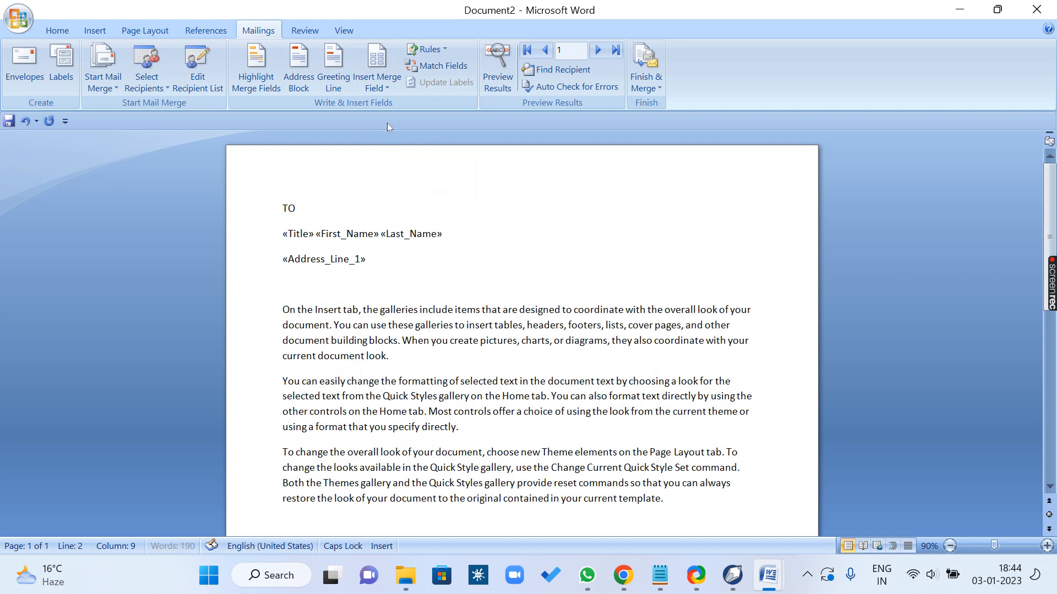
left_click(384, 85)
left_click(386, 176)
key("Return")
left_click(380, 83)
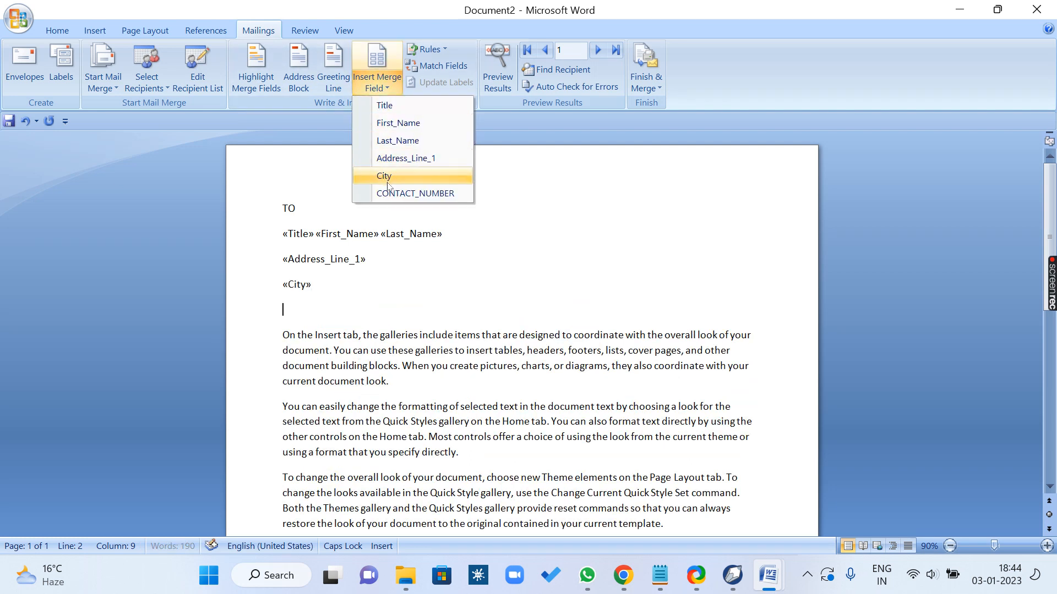
left_click(390, 193)
Step: Merge all records of the letter into a new document and scroll through the merged letters
left_click(648, 85)
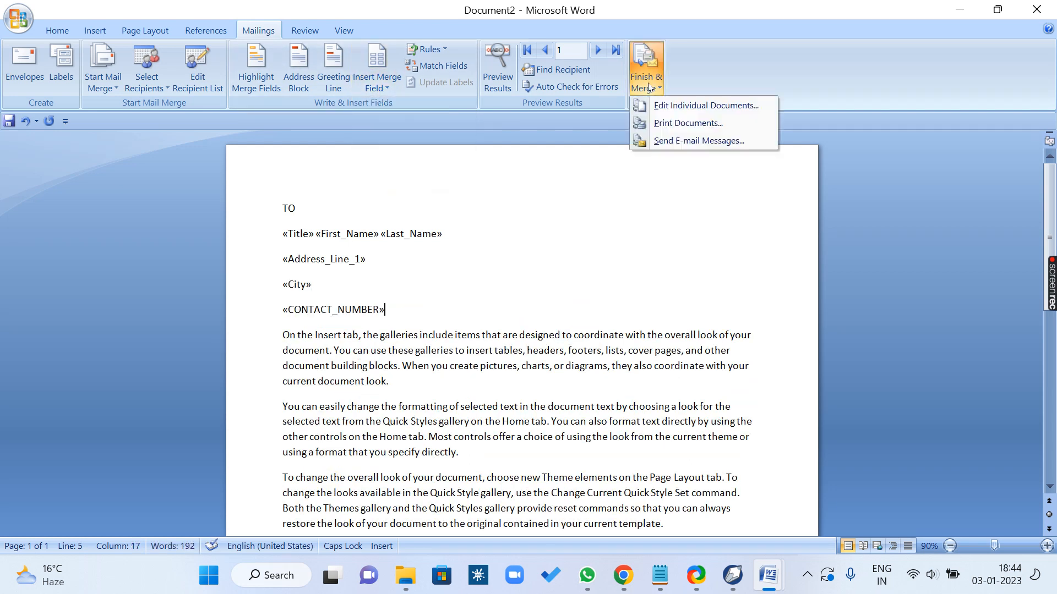
left_click(664, 106)
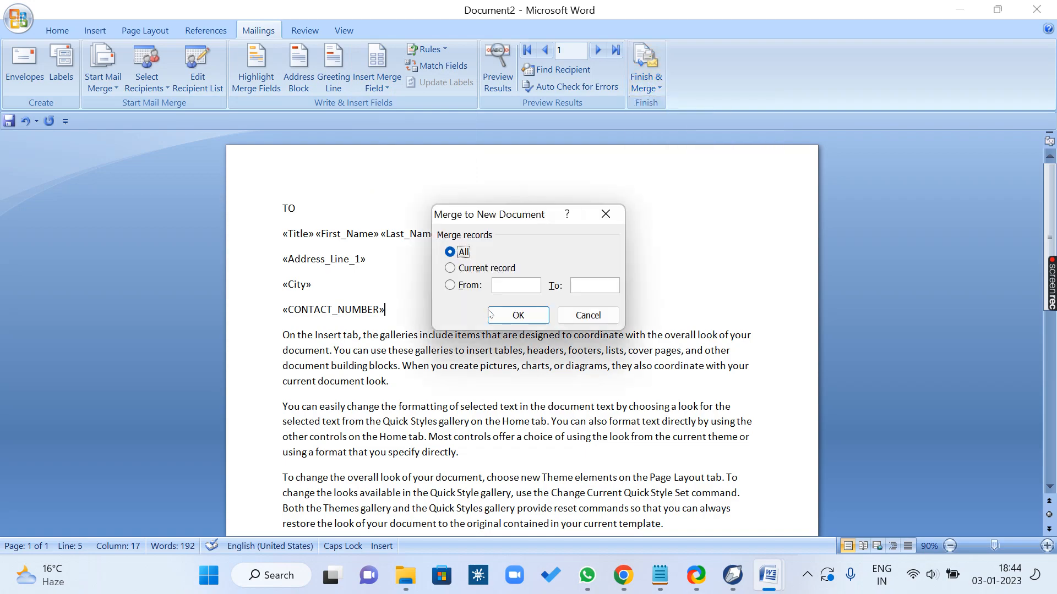
left_click(496, 316)
scroll(500, 322, "down", 20)
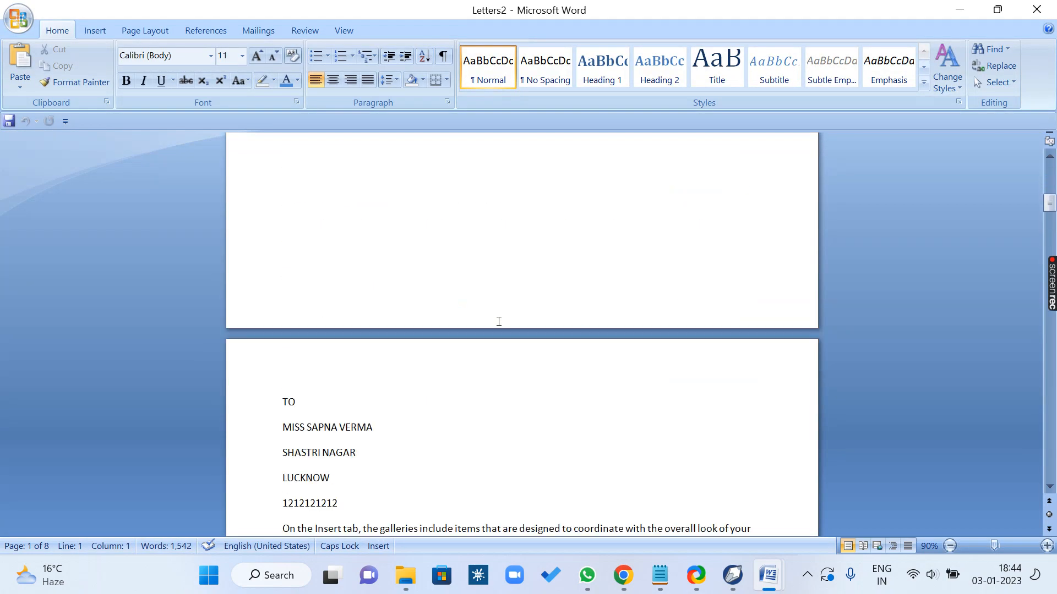
scroll(499, 321, "down", 10)
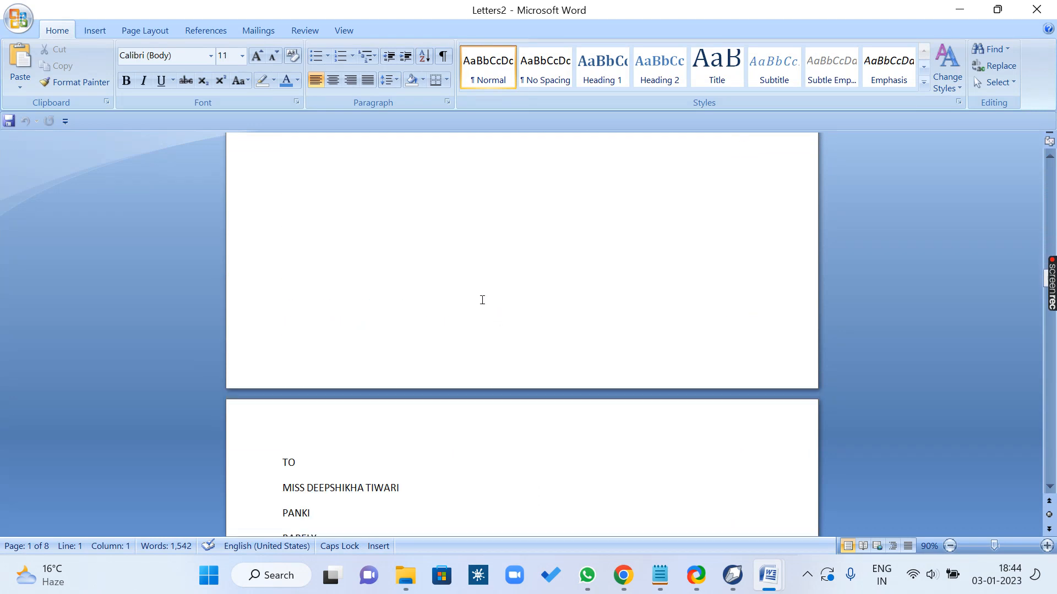
Step: Open the choice of mail merge document types for the merged letters document
left_click(258, 31)
left_click(103, 69)
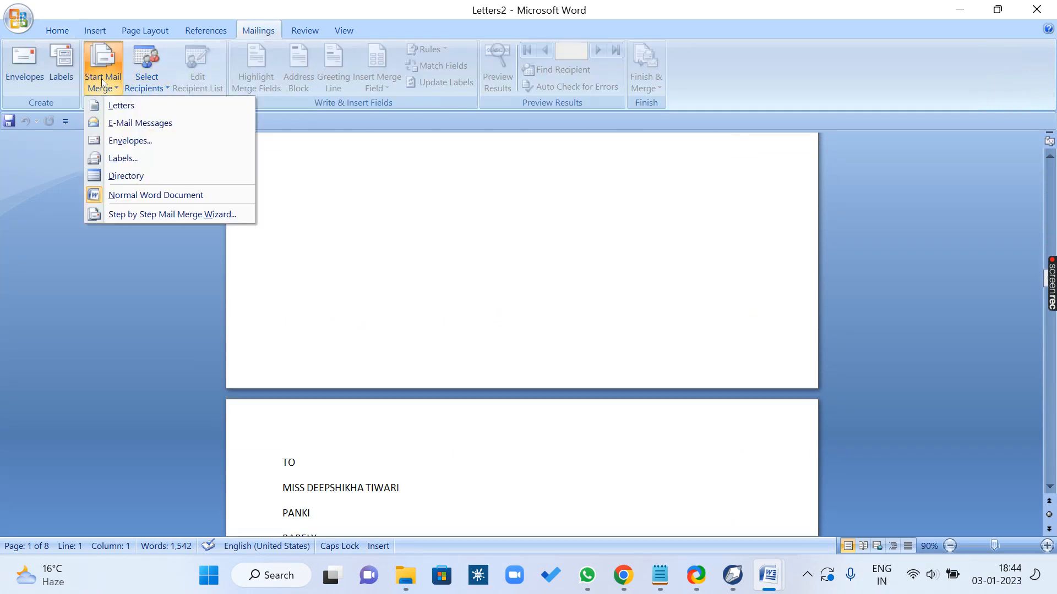